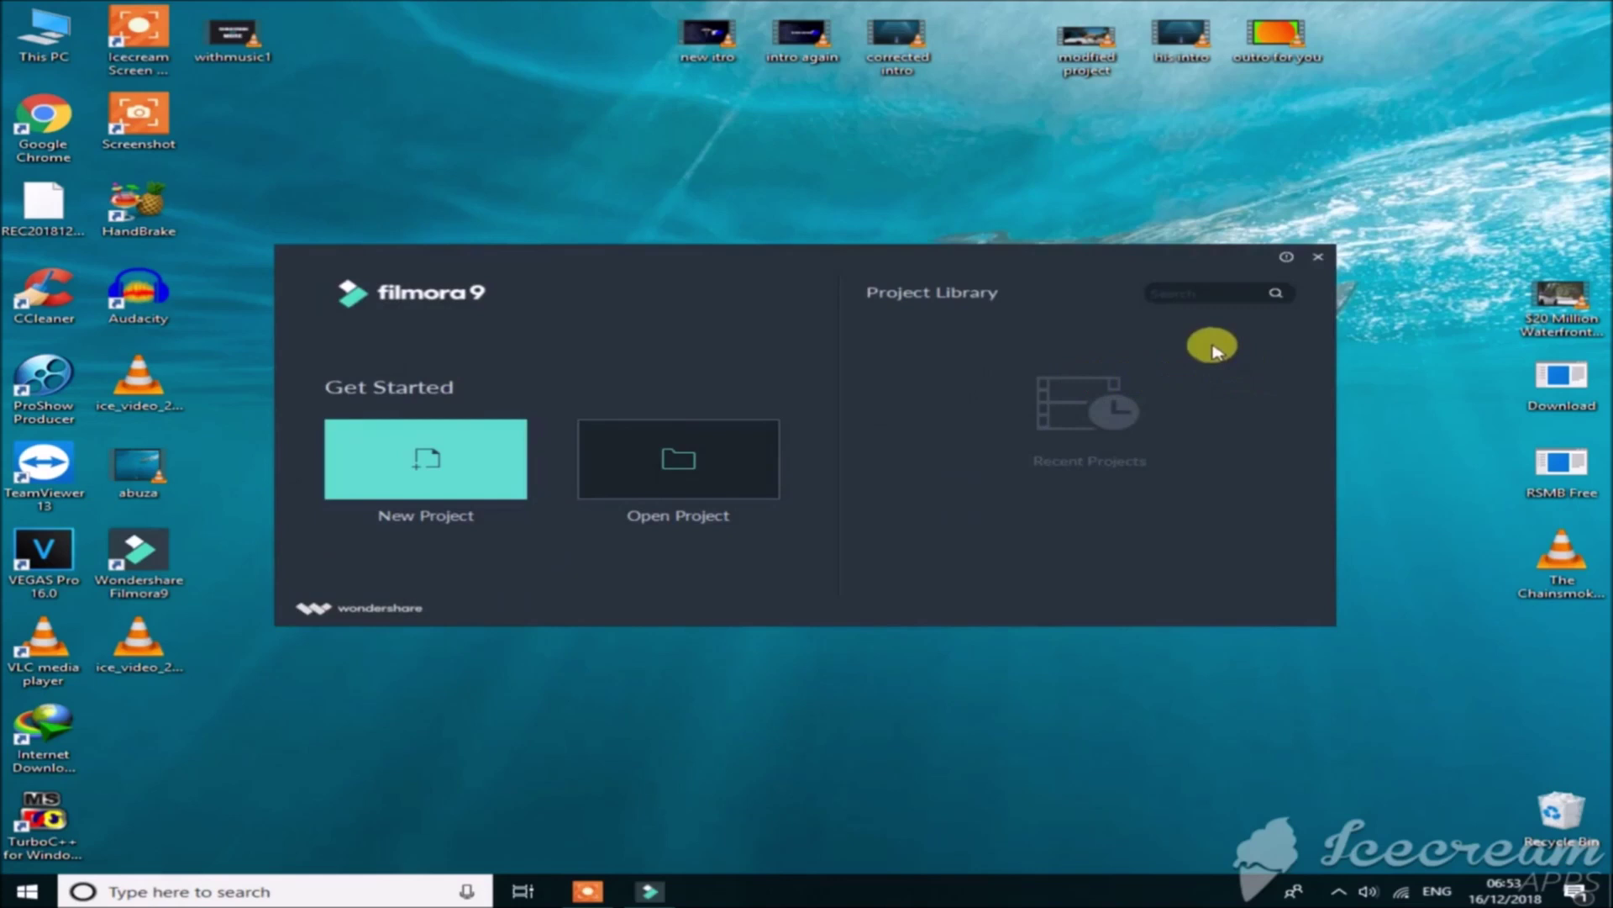
Step: Start a new project and dismiss the message center window
{"action": "left_click", "coordinate": [489, 469]}
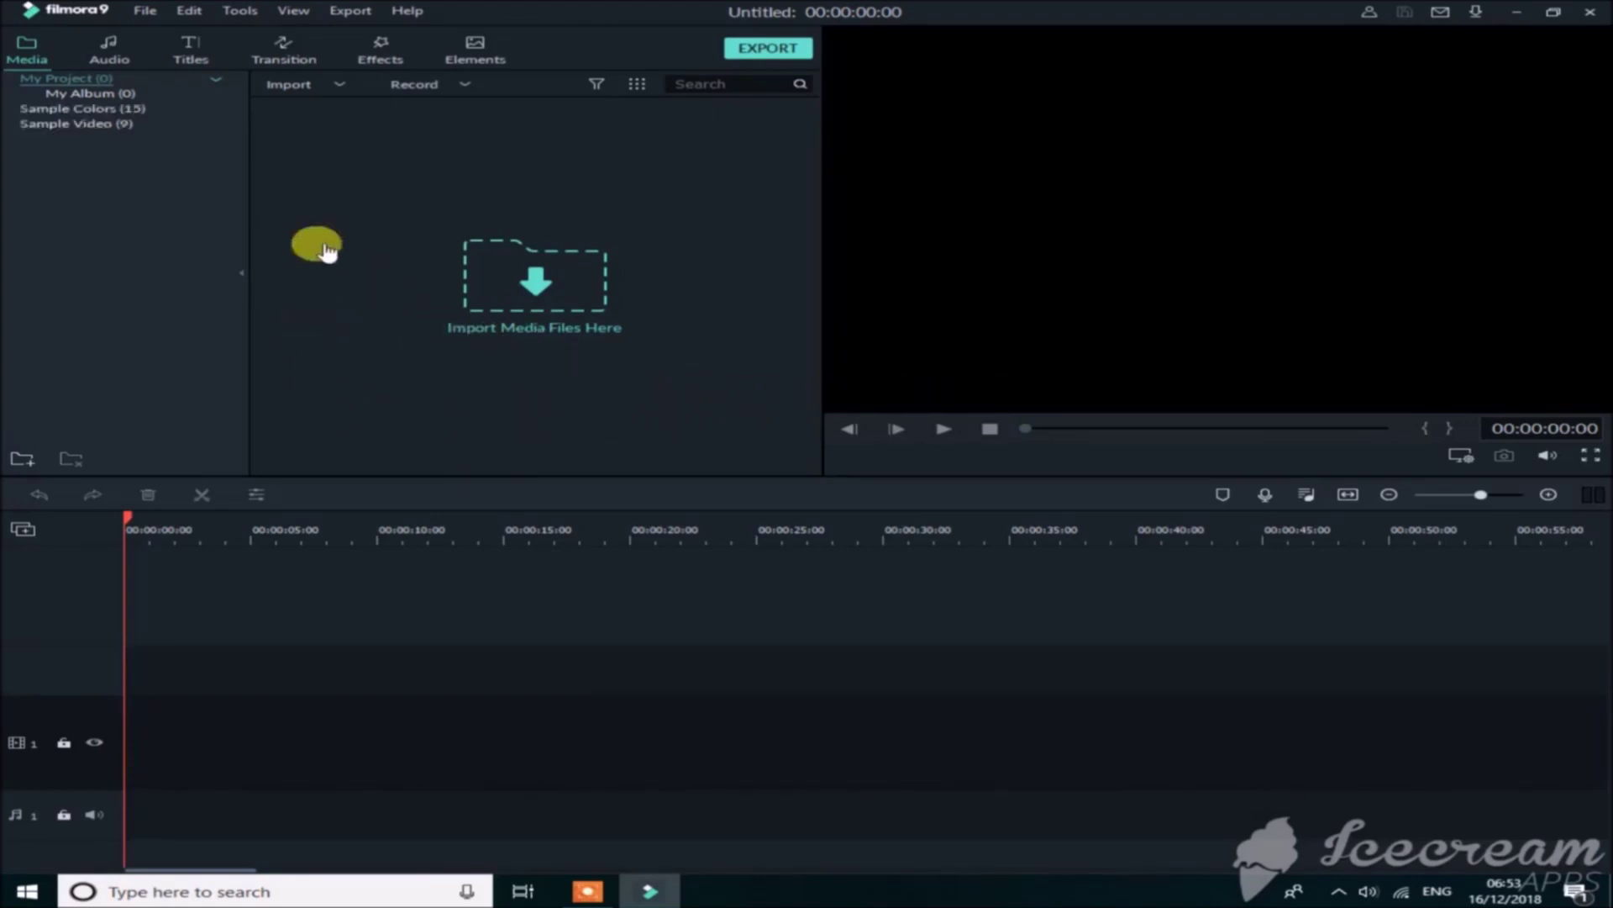
{"action": "left_click", "coordinate": [103, 64]}
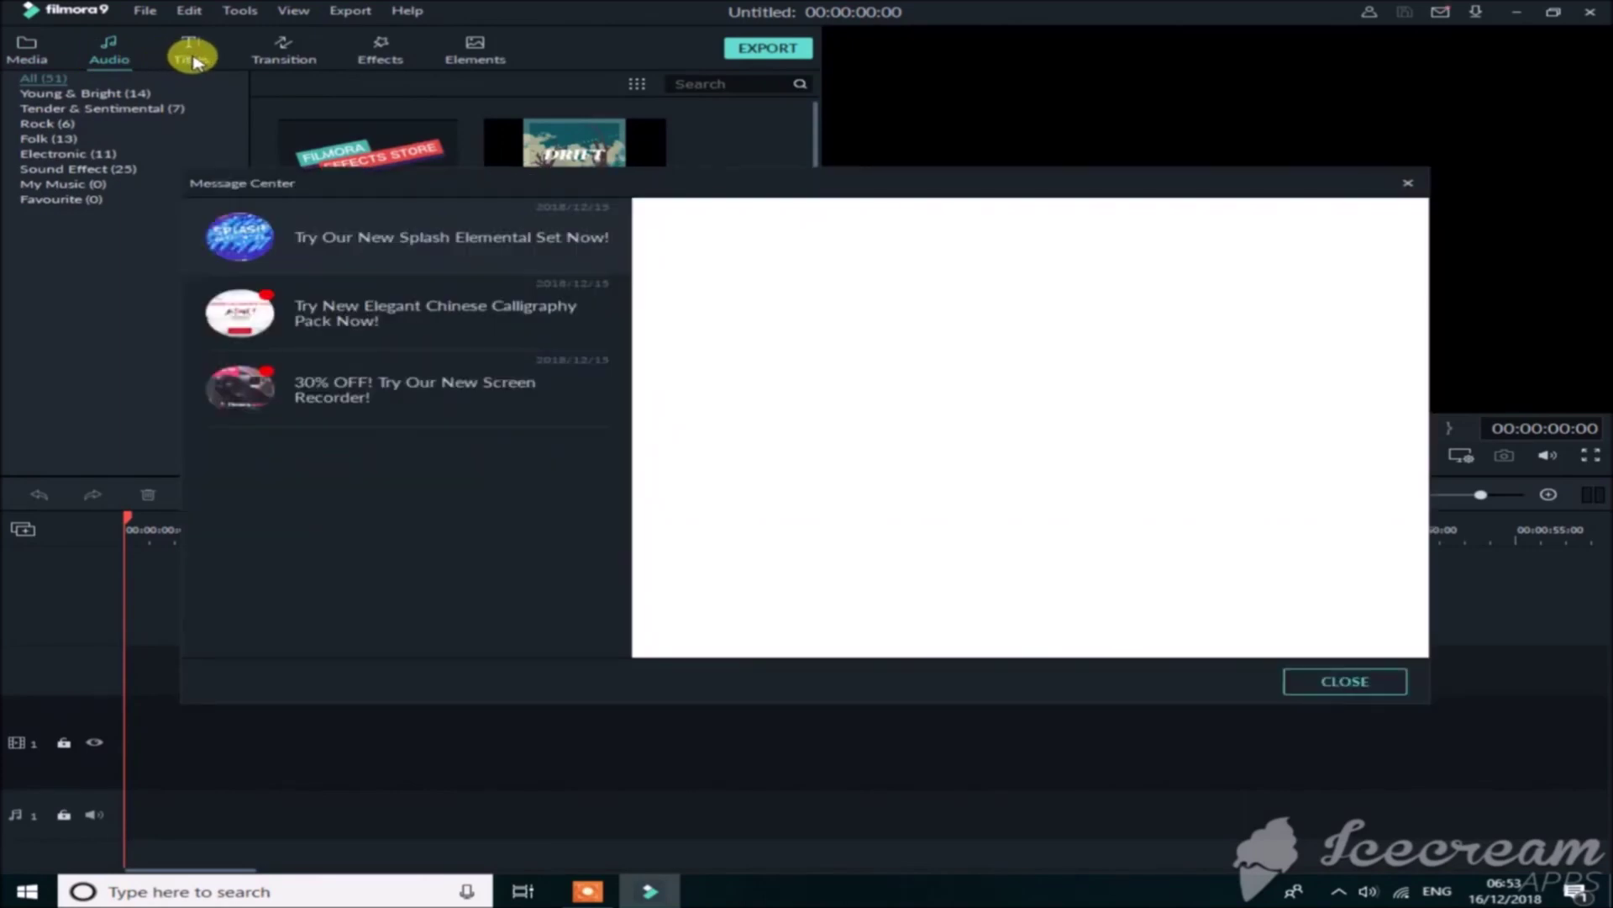
{"action": "left_click", "coordinate": [1410, 185]}
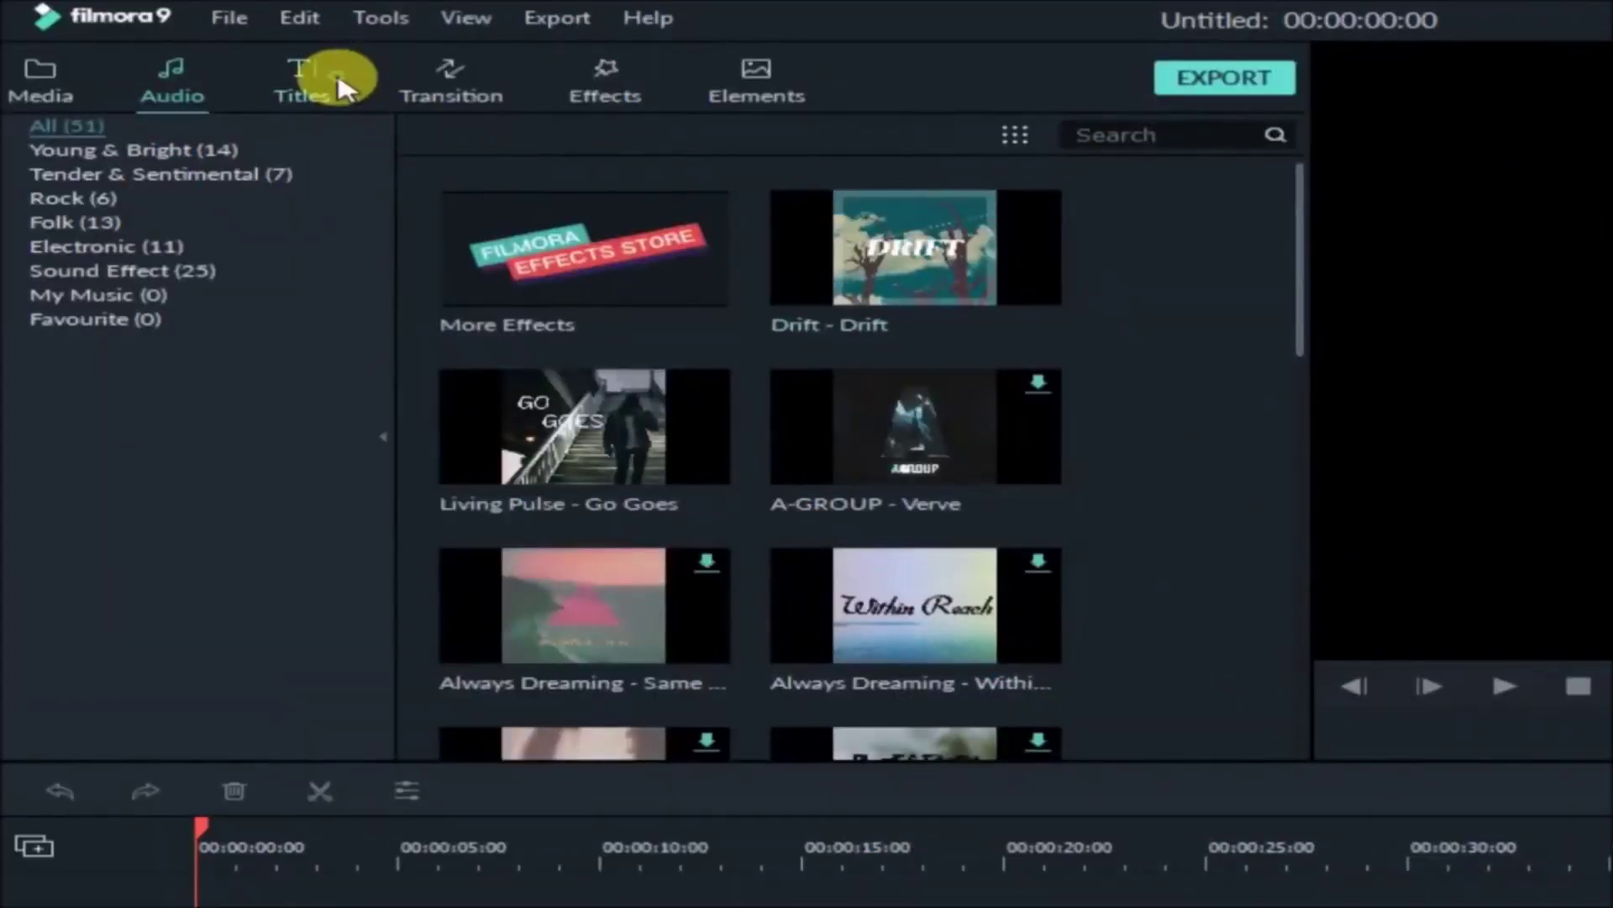
Step: Examine the available titles, transitions, effects and elements, plus the project's file, edit and export commands
{"action": "left_click", "coordinate": [340, 84]}
{"action": "left_click", "coordinate": [424, 92]}
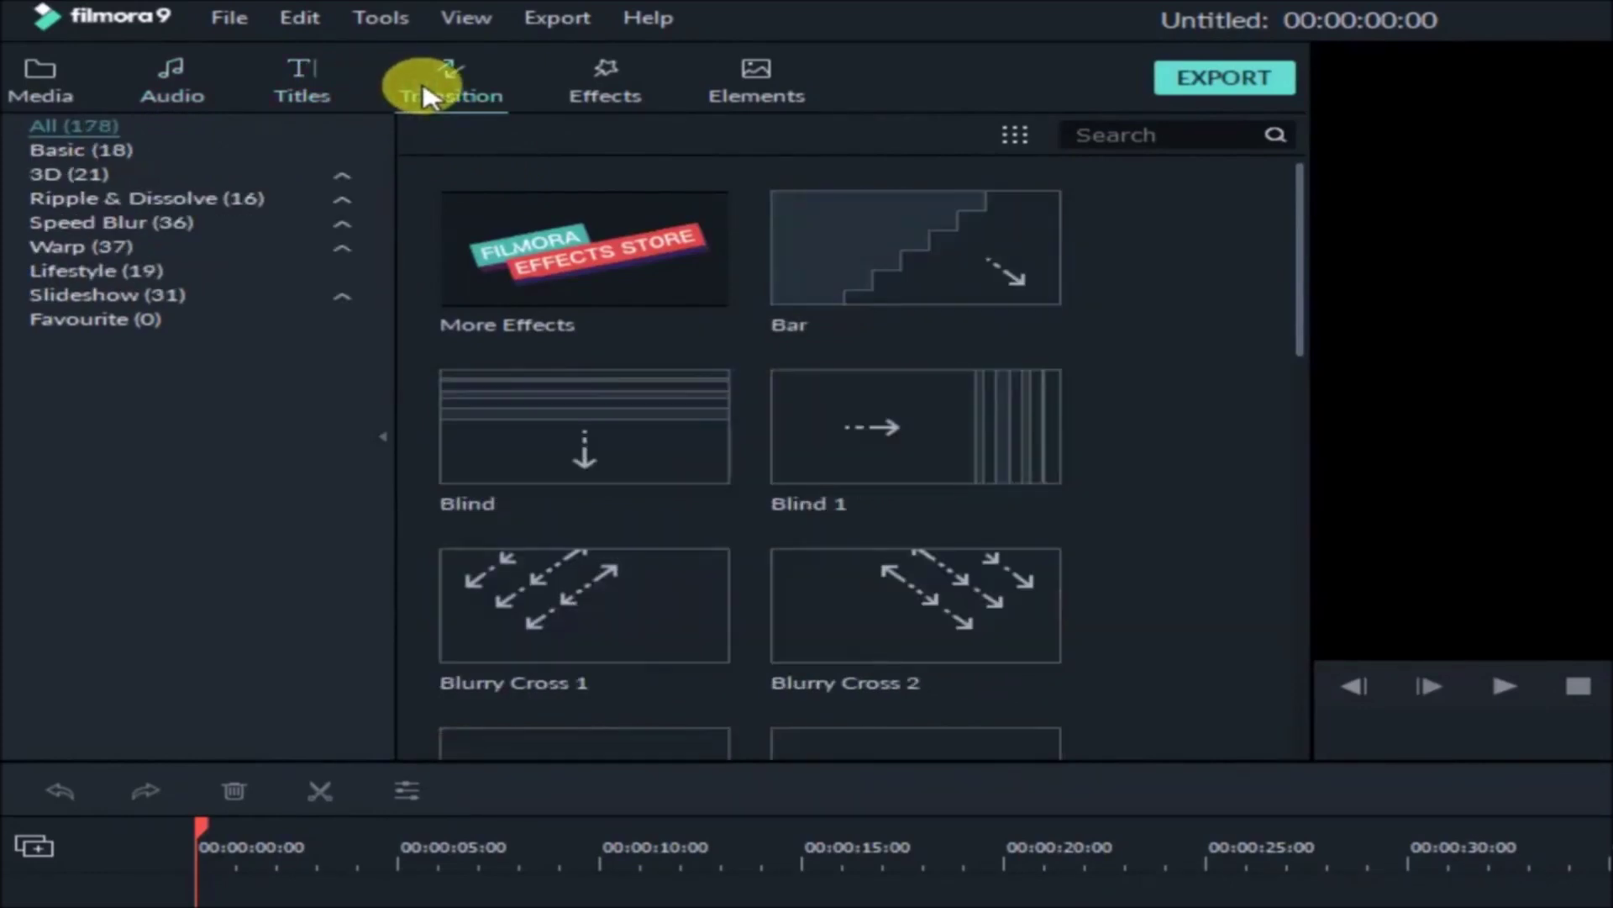
{"action": "left_click", "coordinate": [636, 92]}
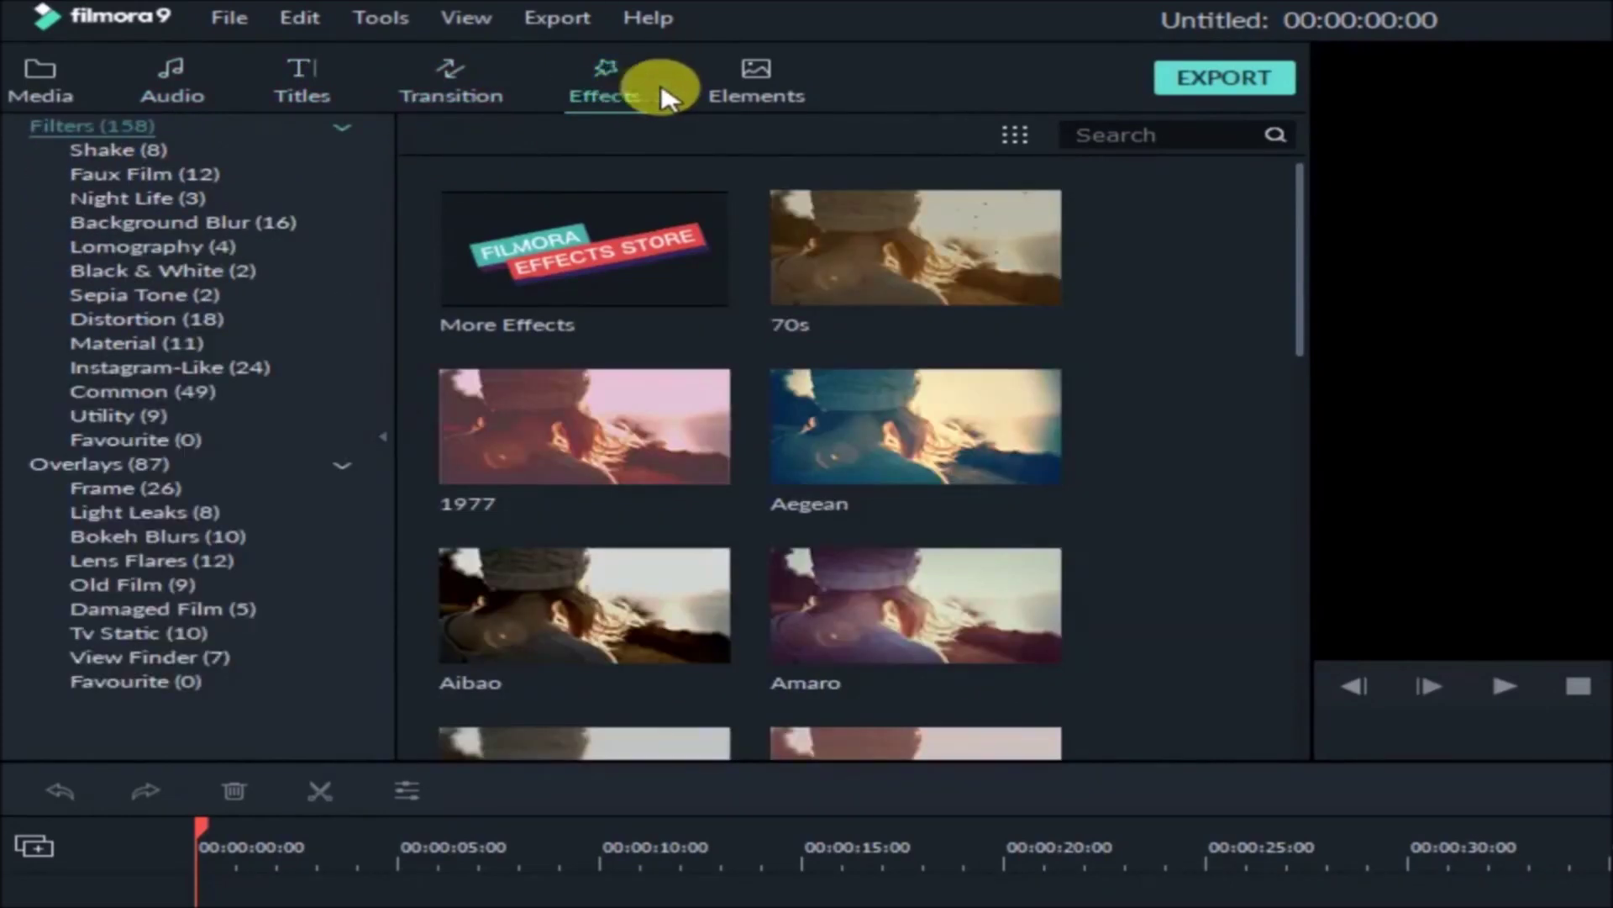
{"action": "left_click", "coordinate": [756, 94]}
{"action": "left_click", "coordinate": [63, 99]}
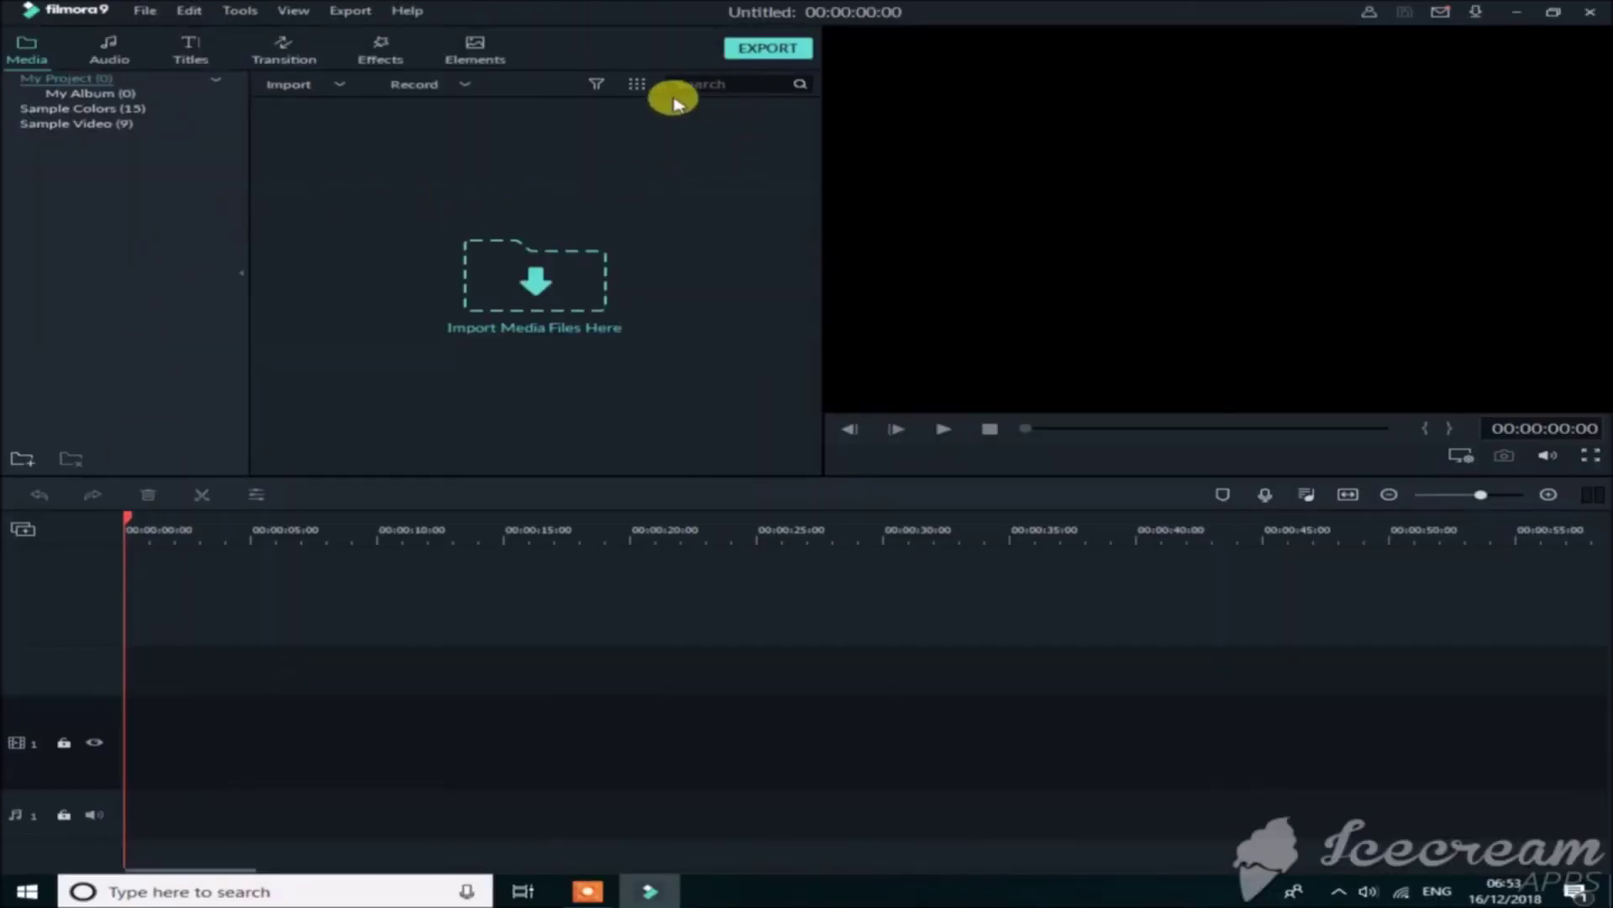
{"action": "left_click", "coordinate": [142, 17]}
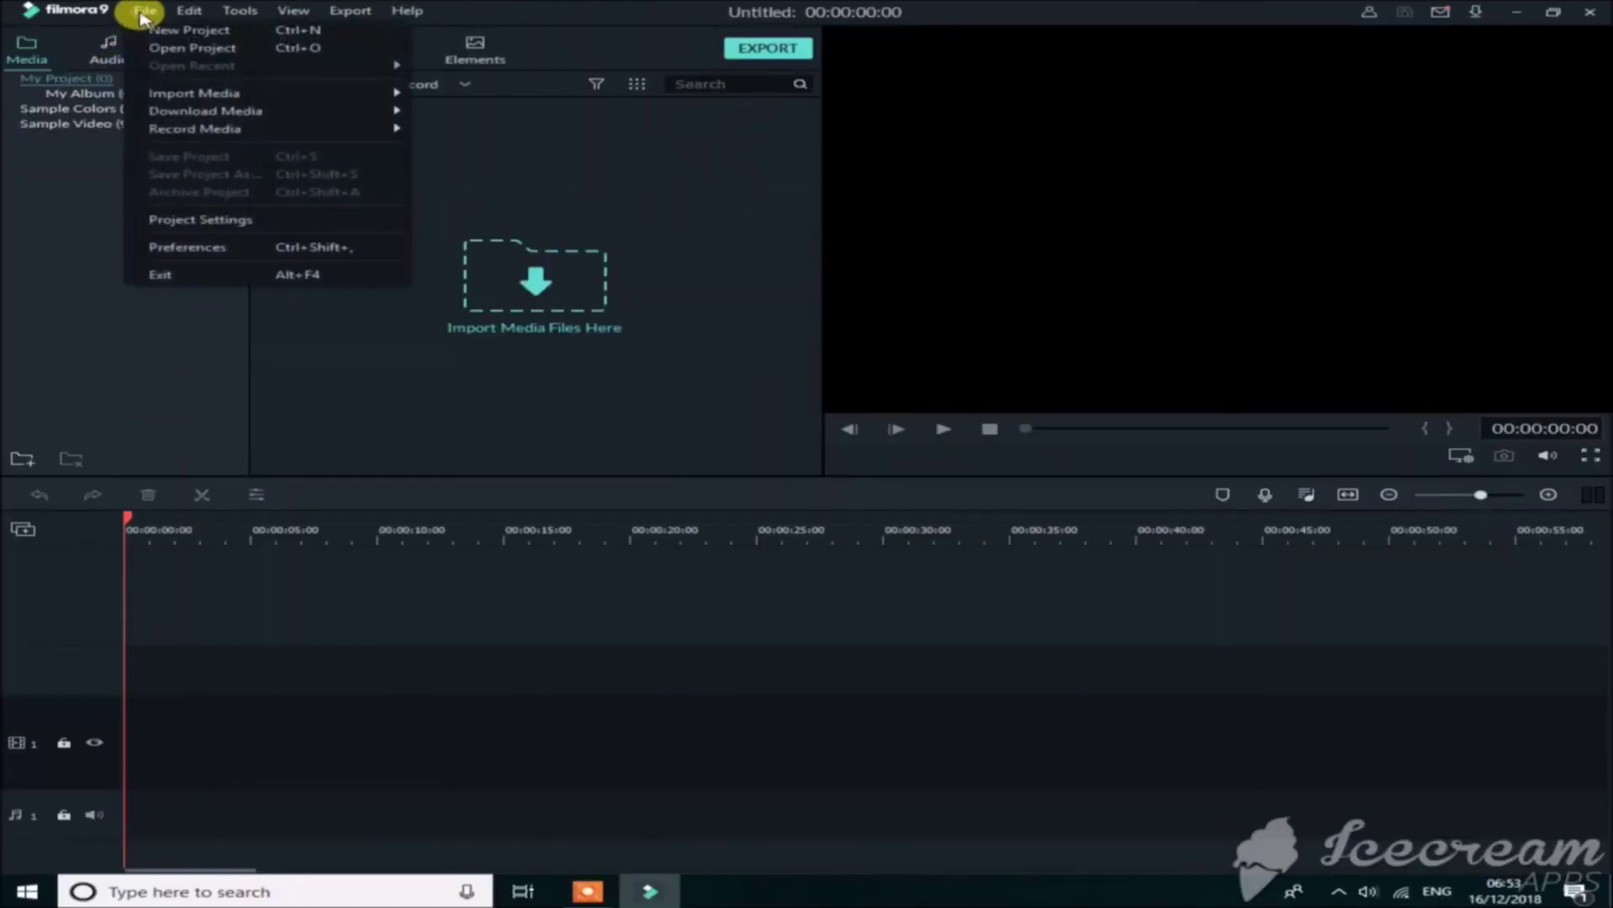
{"action": "right_click", "coordinate": [216, 23]}
{"action": "left_click", "coordinate": [190, 11]}
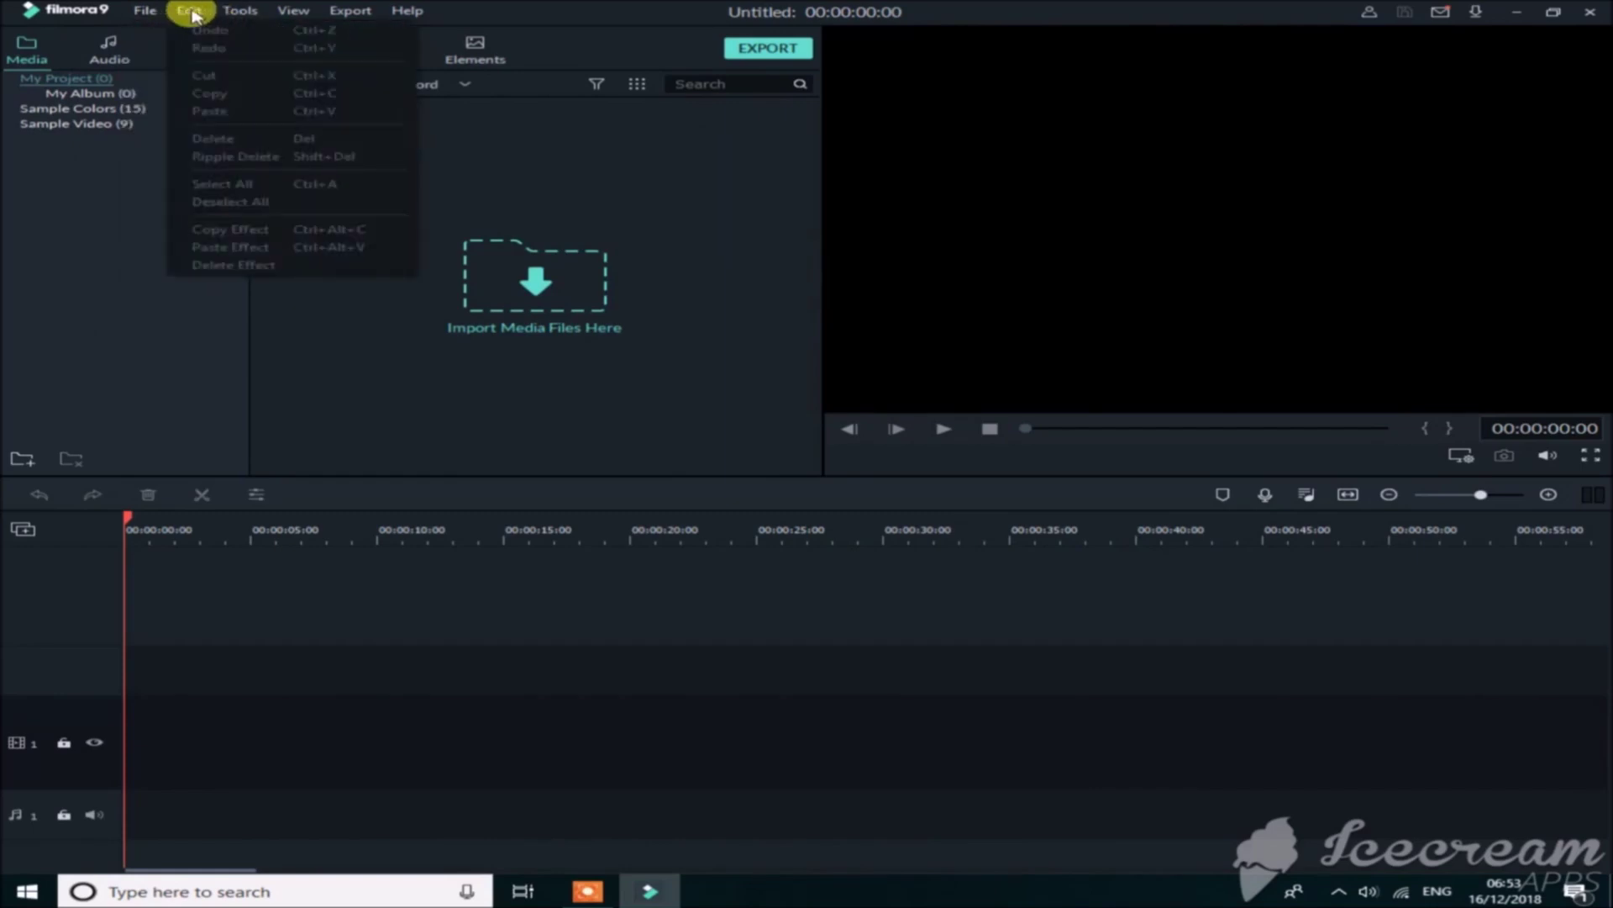
{"action": "mouse_move", "coordinate": [388, 17]}
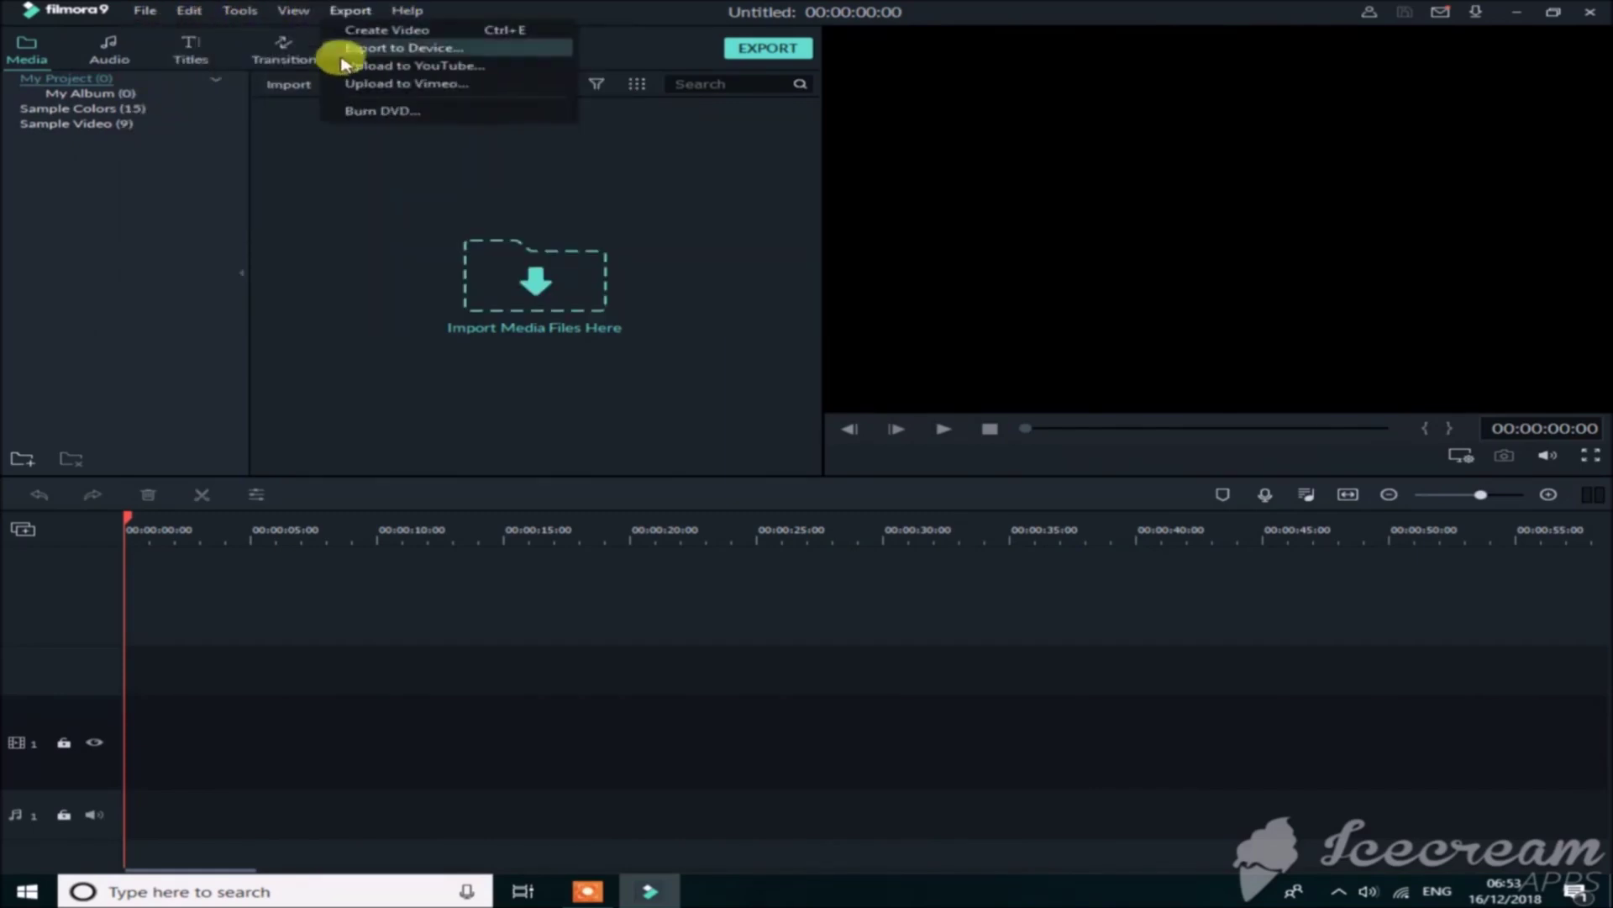
{"action": "left_click", "coordinate": [164, 215]}
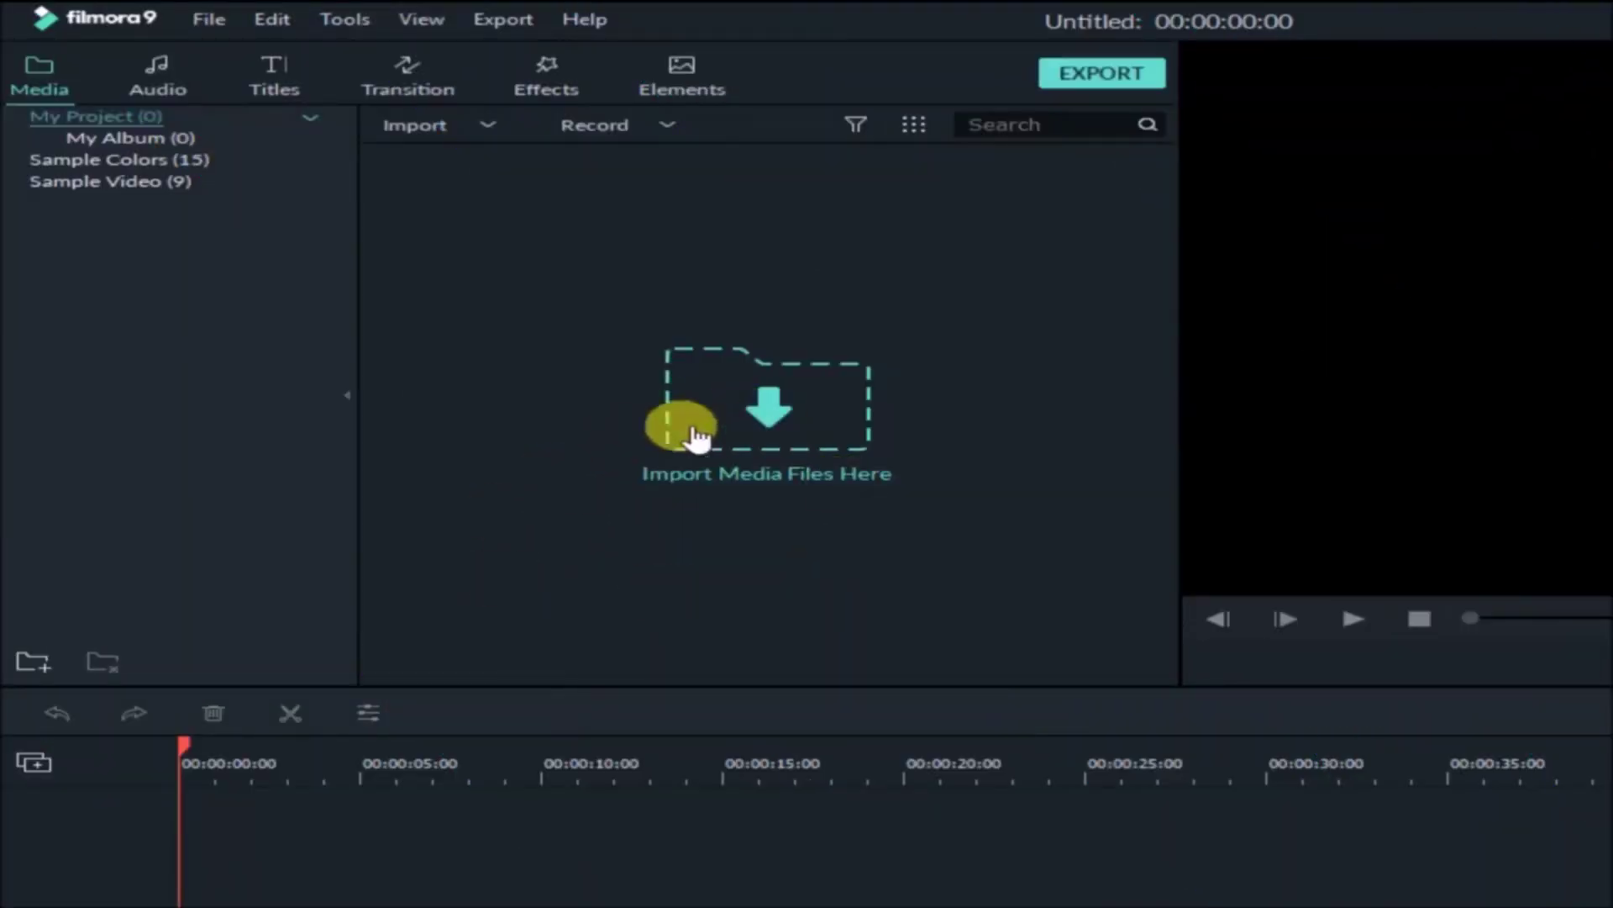
Step: Import the "$20 Million Waterfront Delray Beach Estate" video from the Desktop, accepting proxy file creation and suppressing that message in future
{"action": "left_click", "coordinate": [779, 414]}
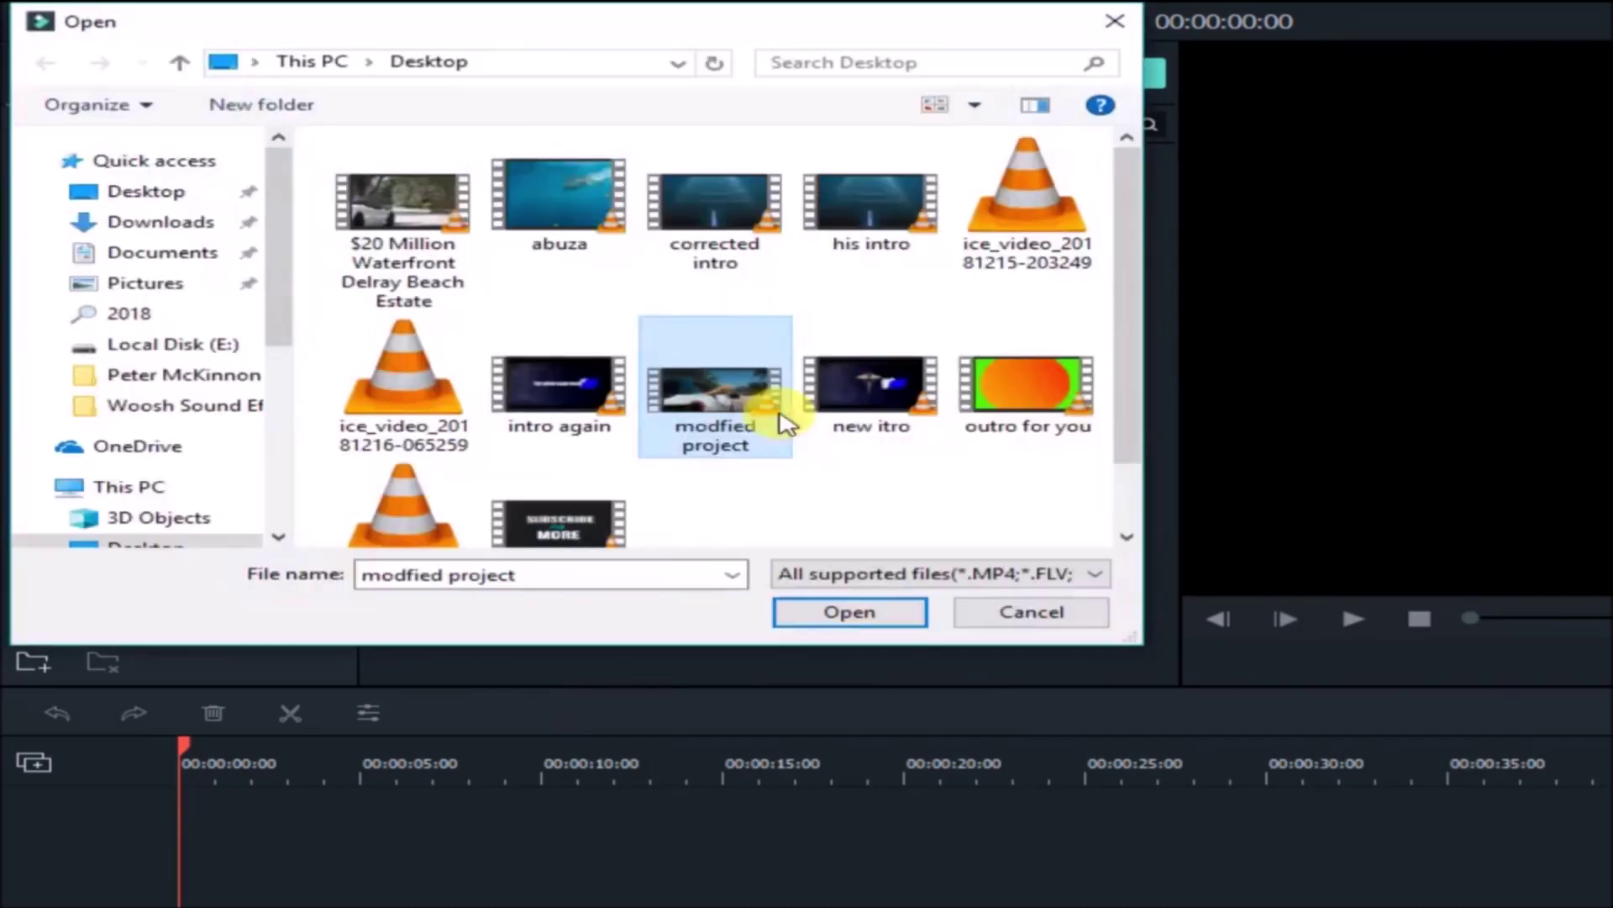
{"action": "left_click", "coordinate": [398, 244]}
{"action": "left_click", "coordinate": [851, 613]}
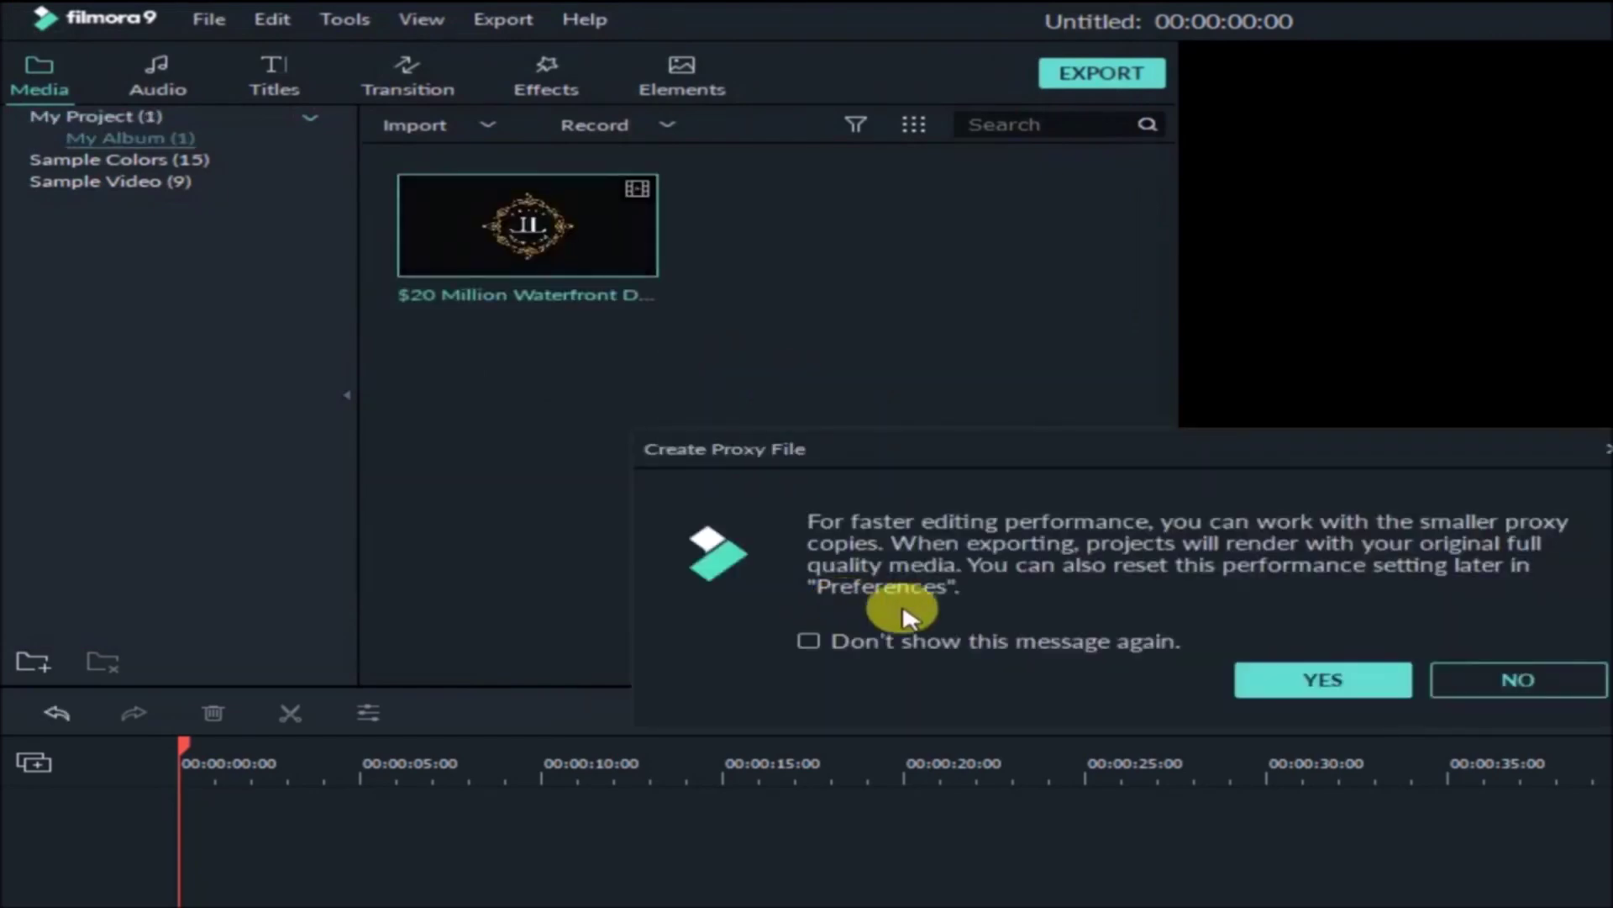
{"action": "left_click", "coordinate": [1086, 654]}
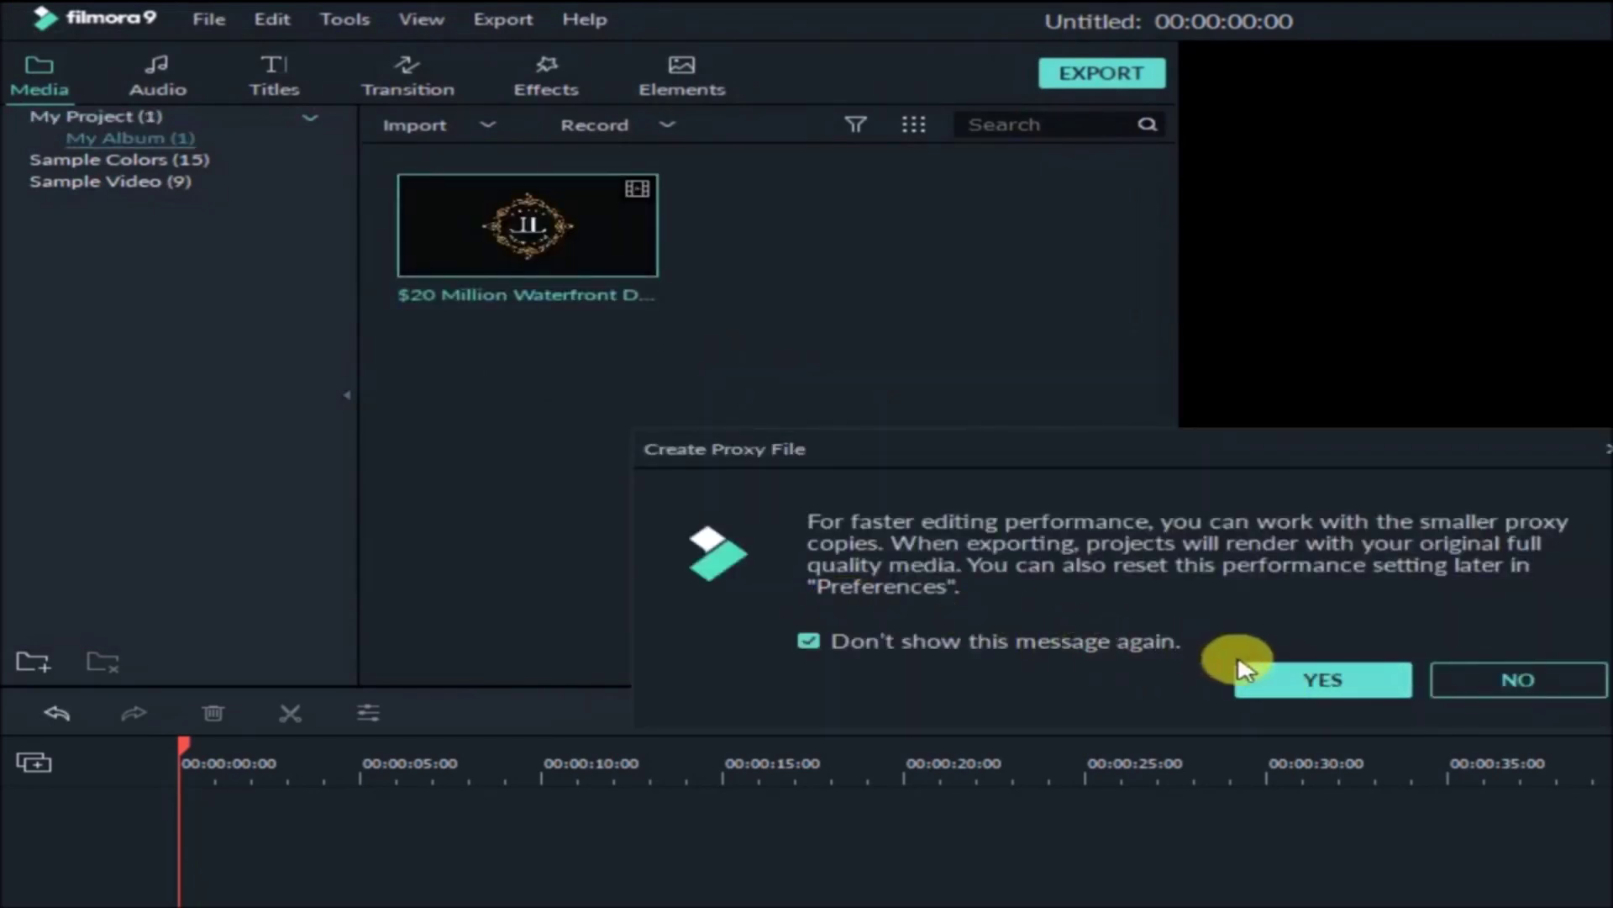
{"action": "left_click", "coordinate": [1290, 685]}
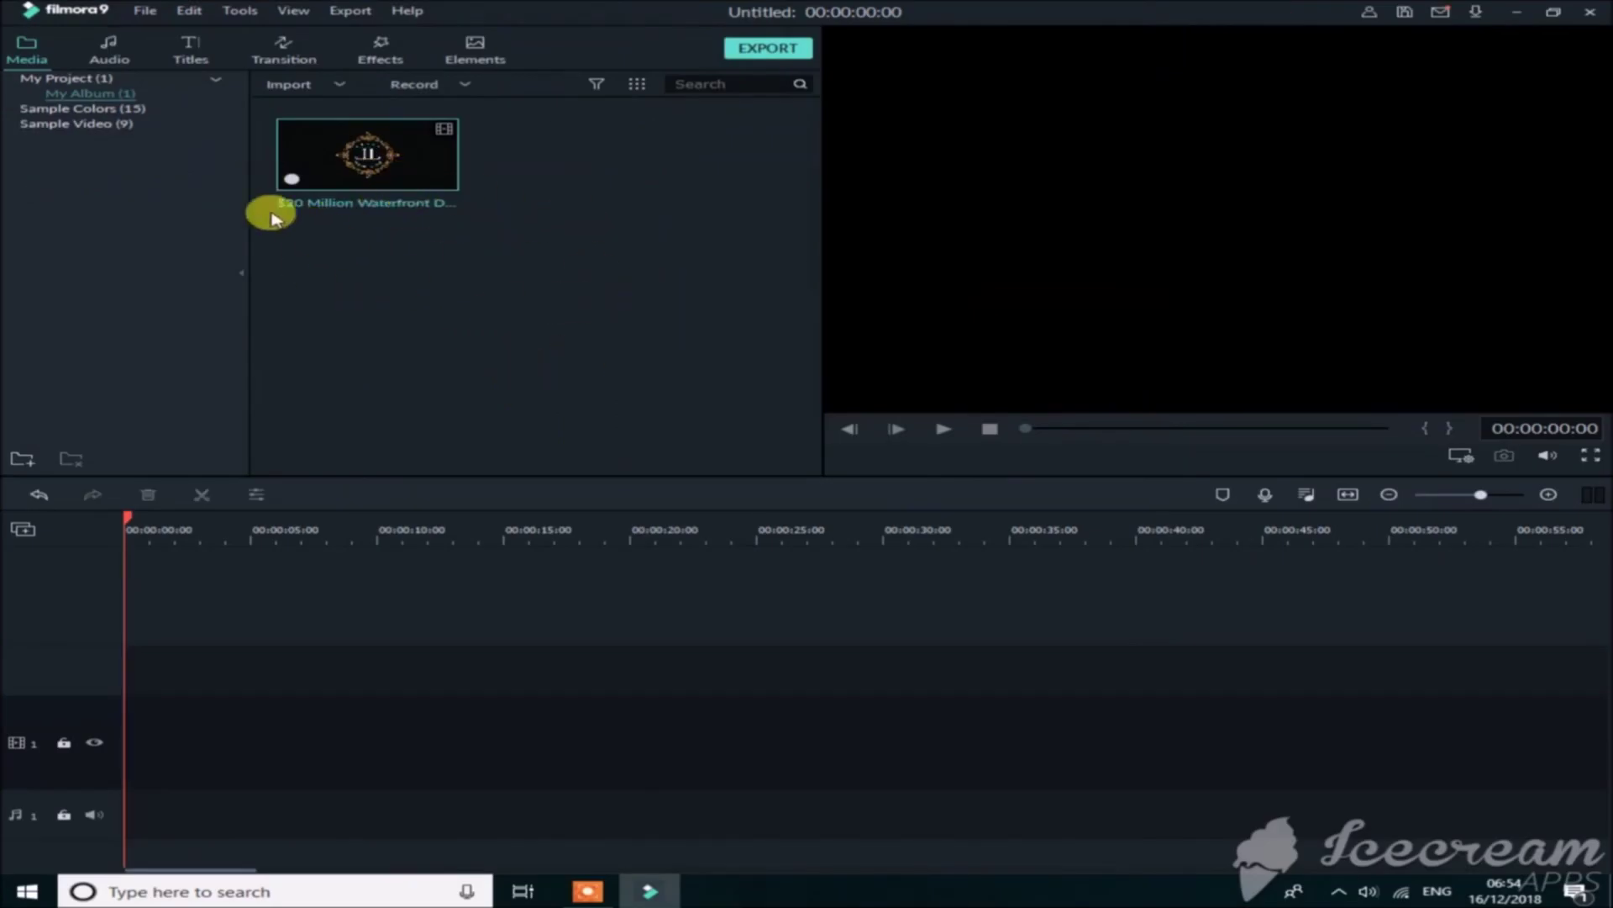
Step: Place the imported video at the start of the timeline on a new video track, matching the project settings to the media
{"action": "mouse_move", "coordinate": [438, 178]}
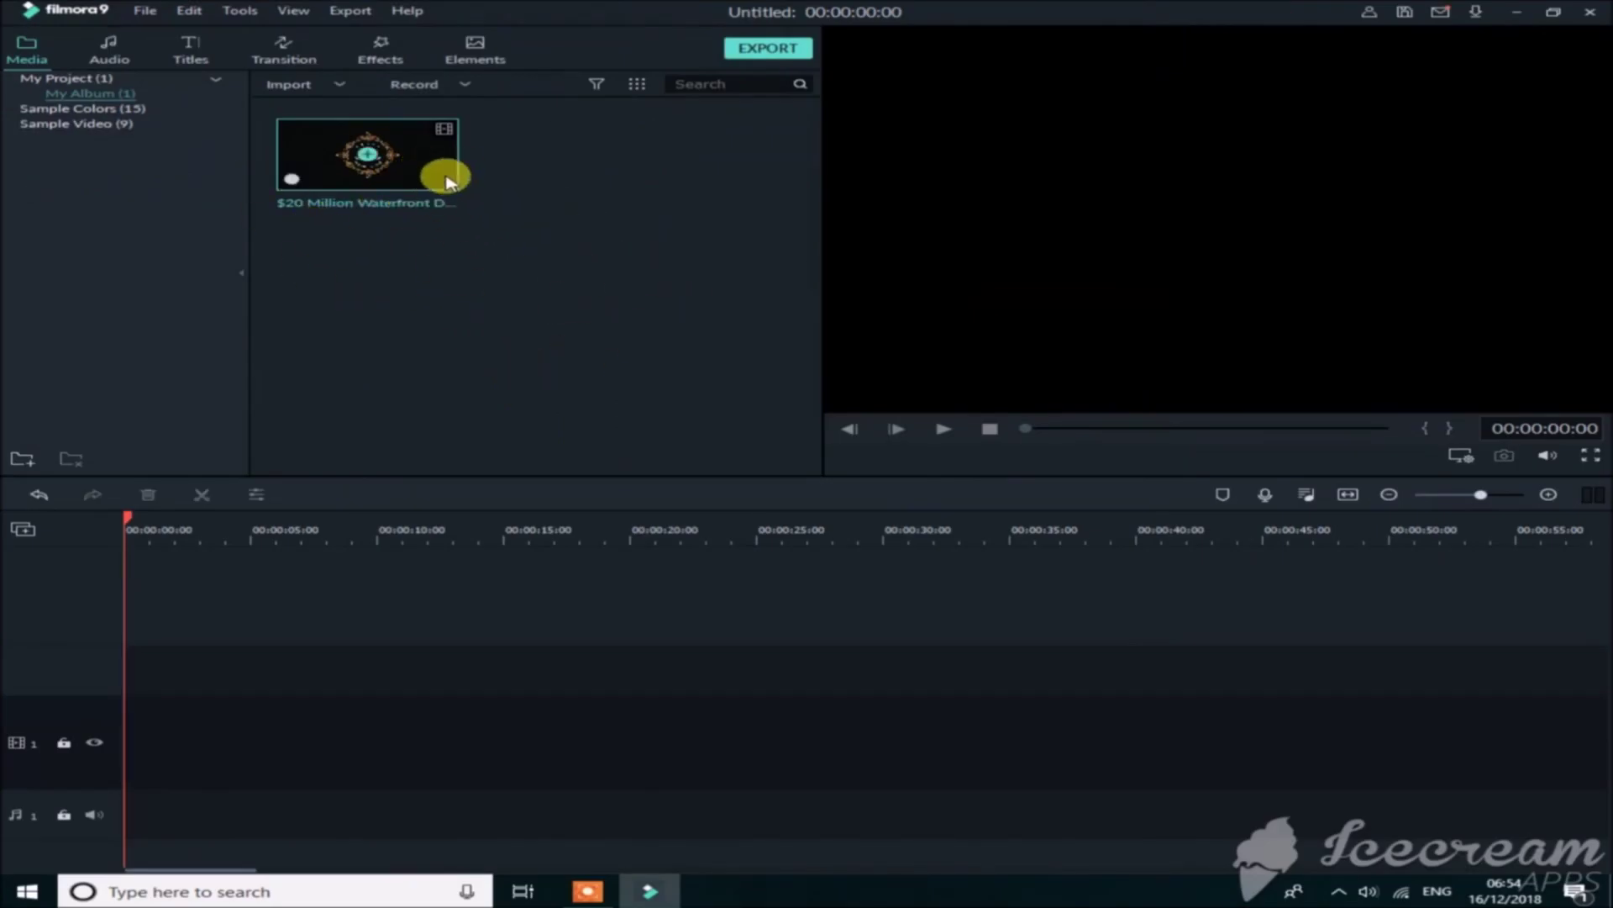
{"action": "left_click_drag", "start_coordinate": [432, 182], "coordinate": [105, 571]}
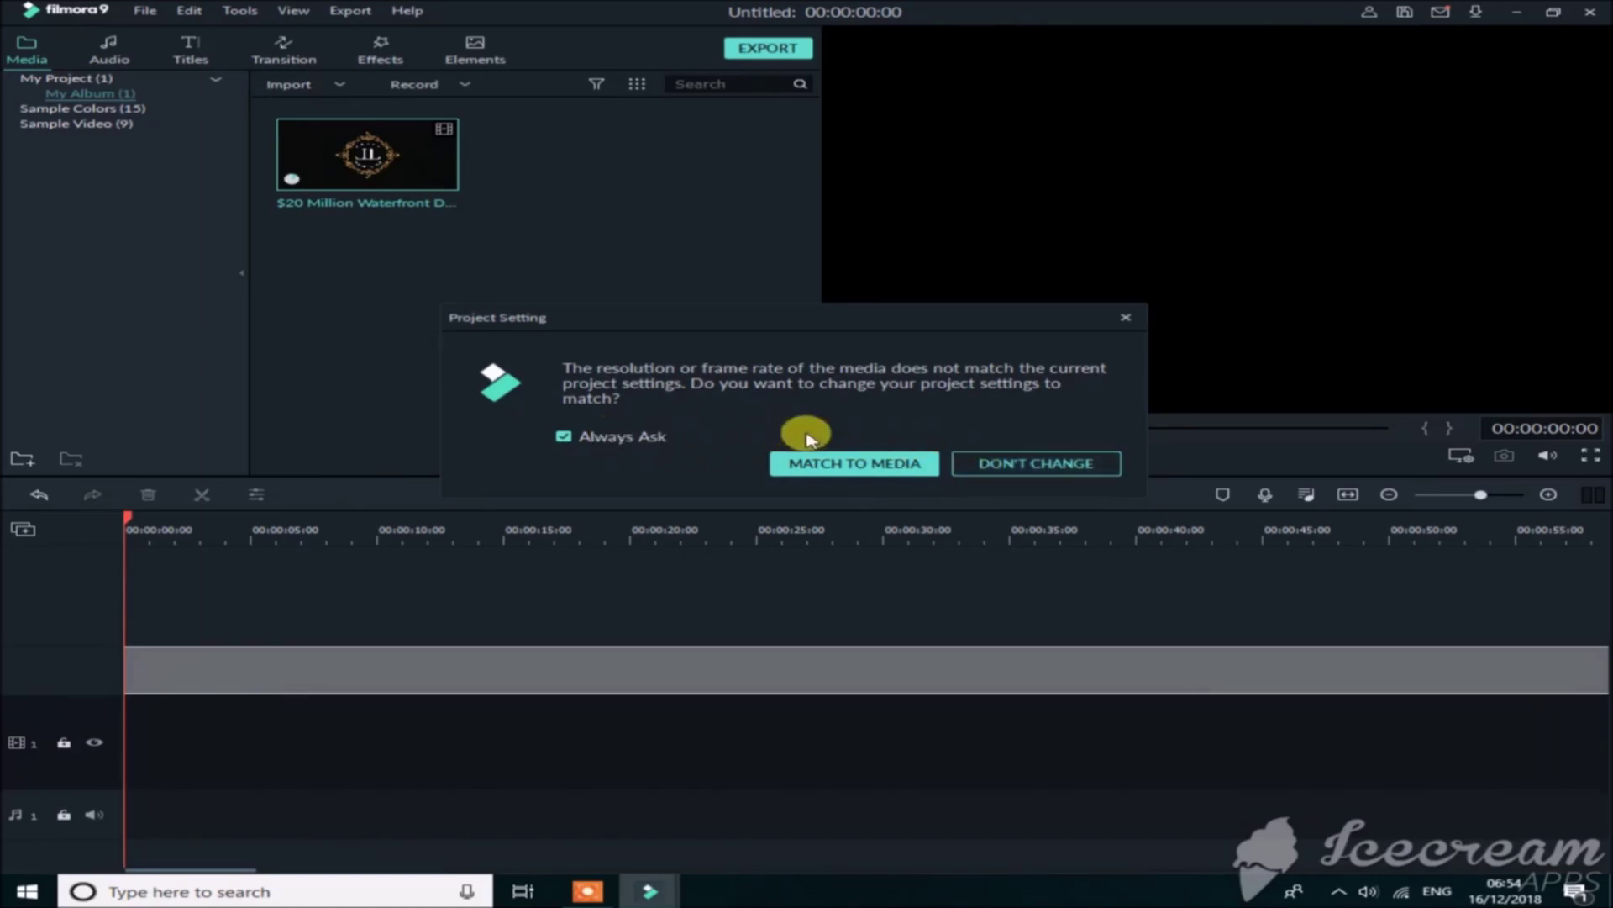
{"action": "left_click", "coordinate": [838, 464]}
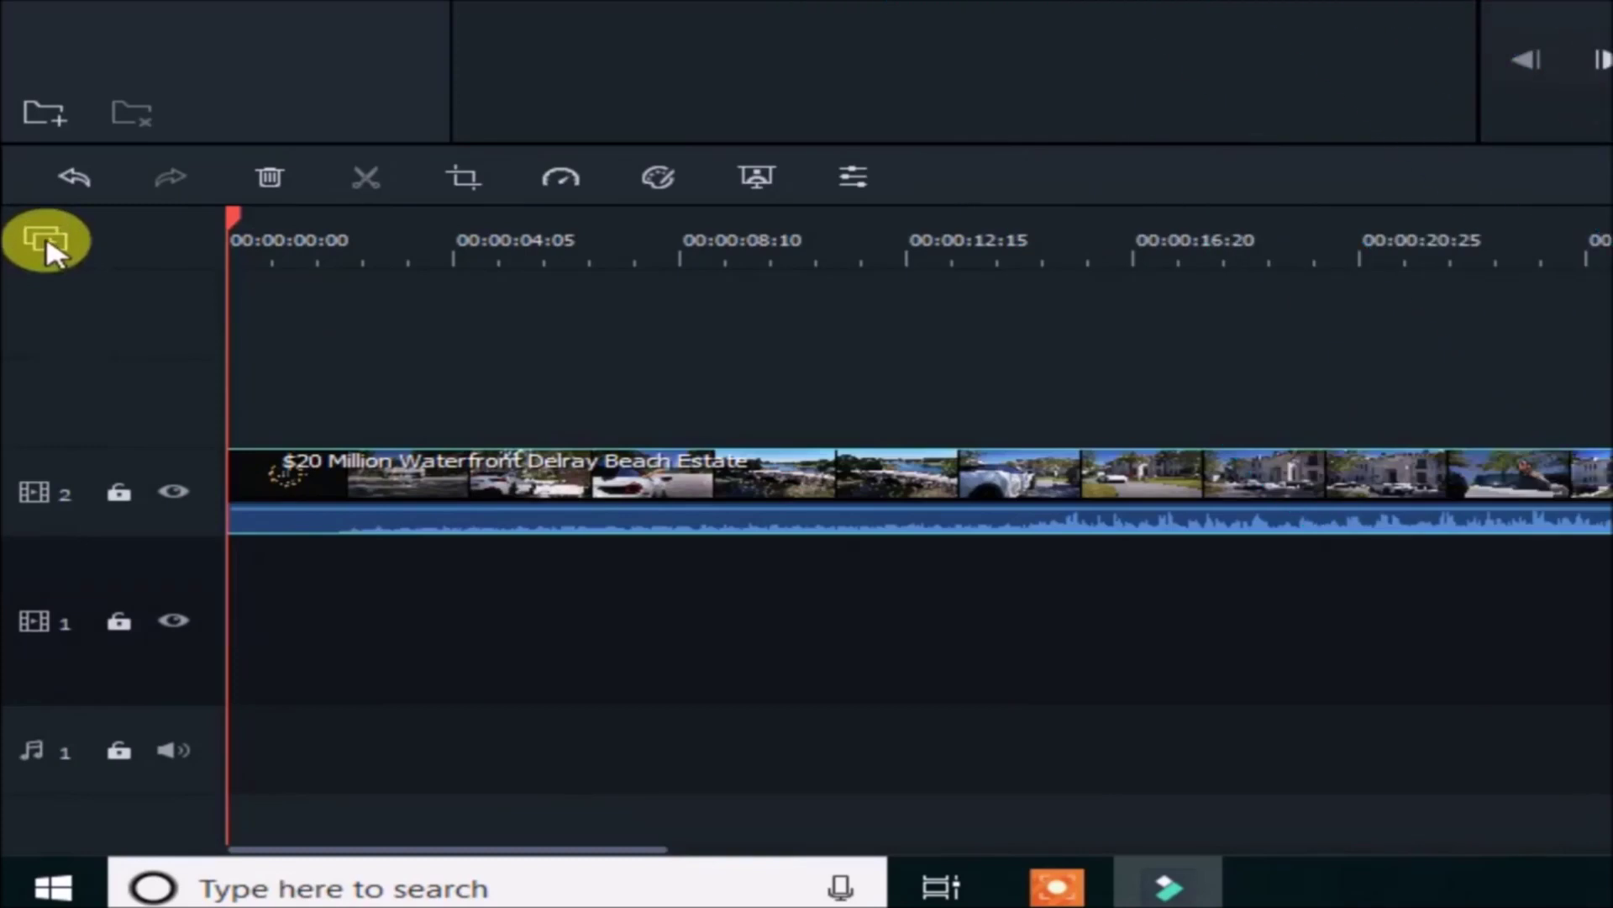
Step: Set the timeline's track height to Big
{"action": "left_click", "coordinate": [45, 240]}
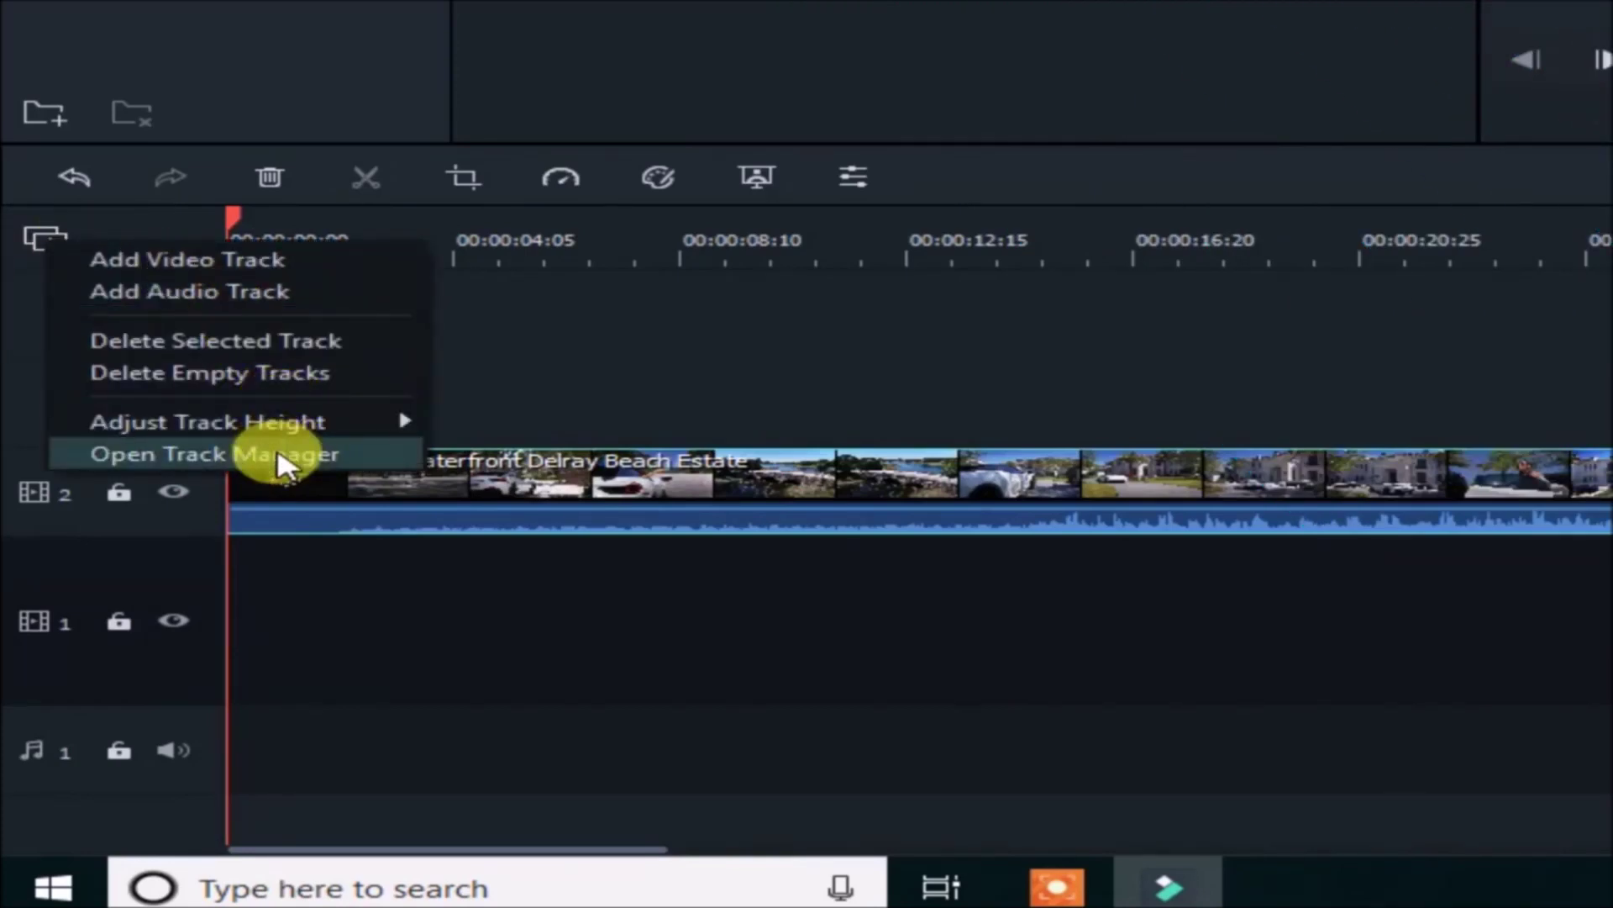
{"action": "mouse_move", "coordinate": [349, 424]}
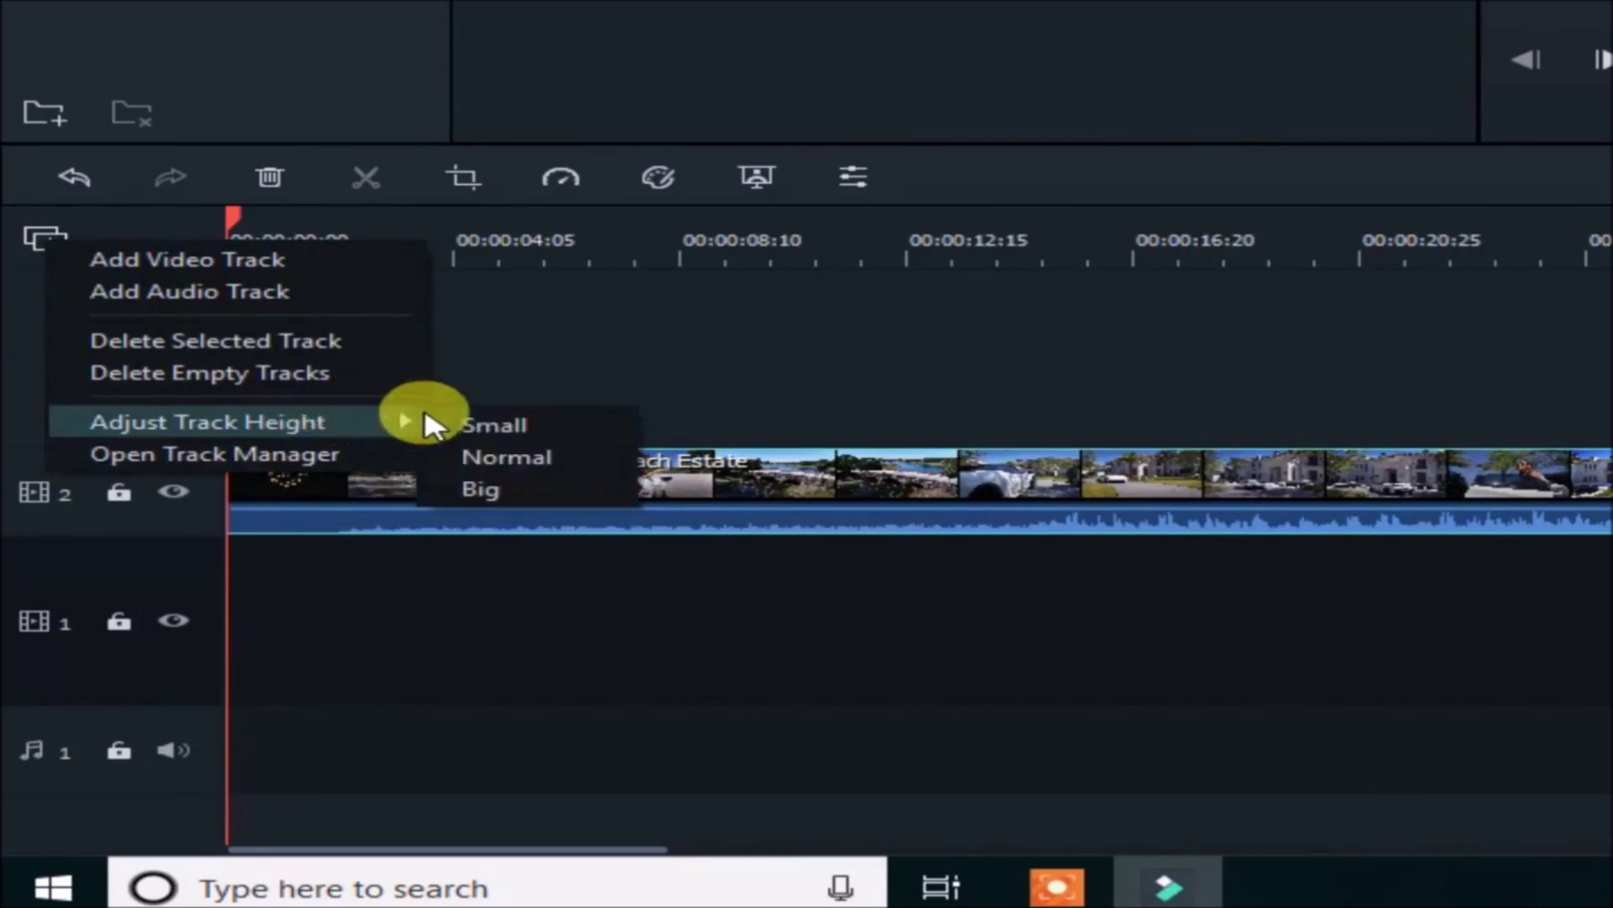
{"action": "left_click", "coordinate": [476, 489]}
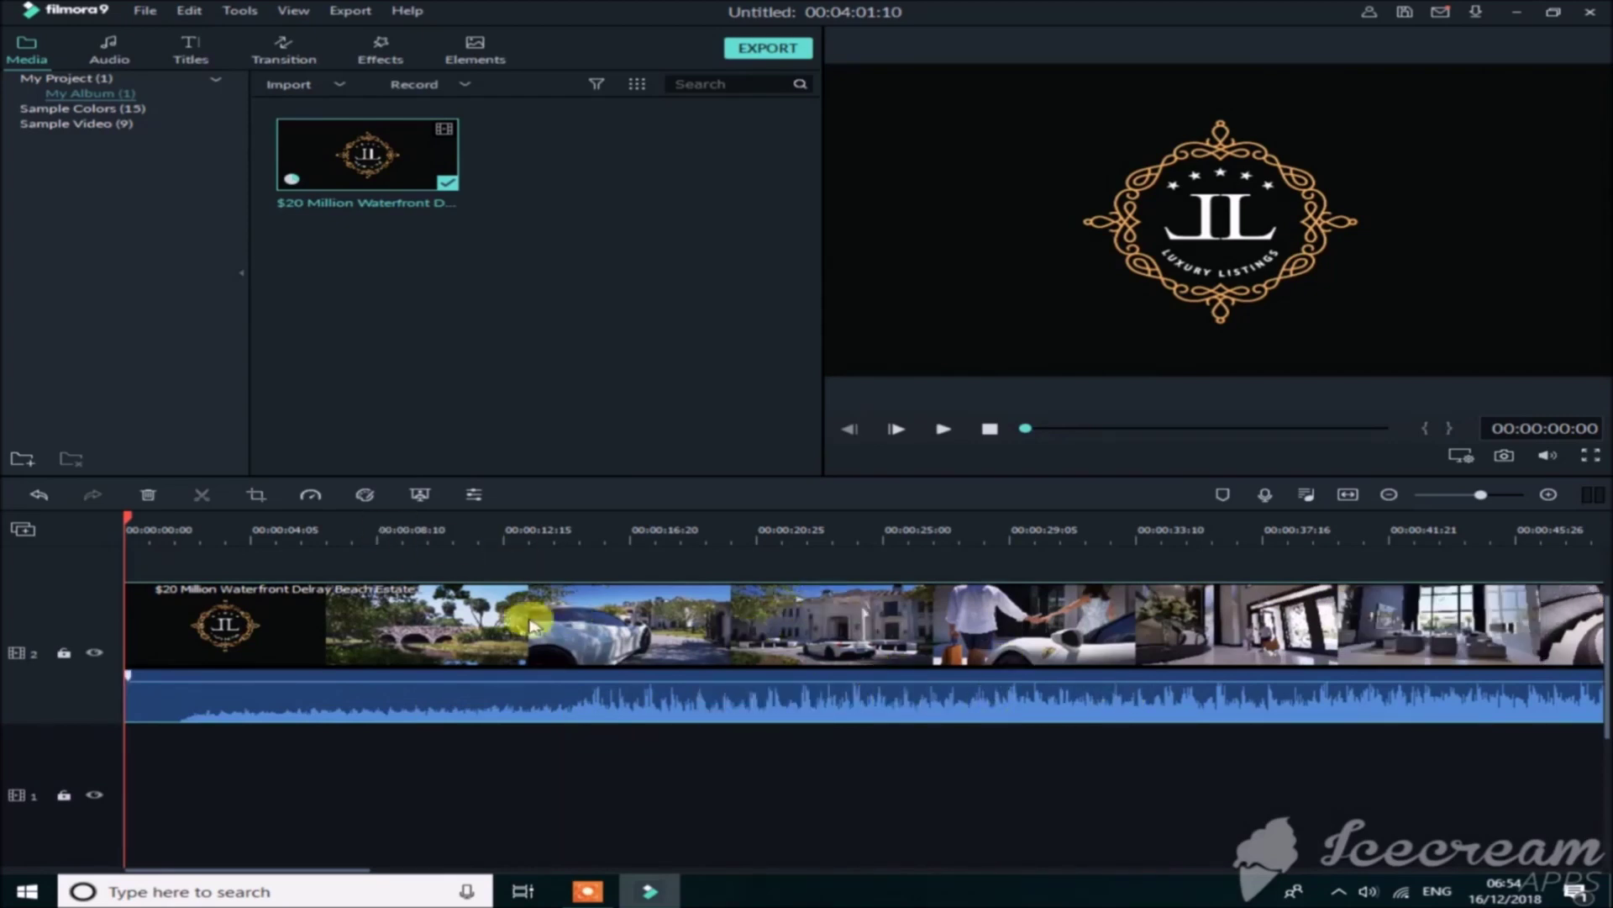
Step: Examine the clip at different timeline zoom levels until its full length fits in view
{"action": "scroll", "coordinate": [124, 521], "scroll_direction": "down", "scroll_amount": 2}
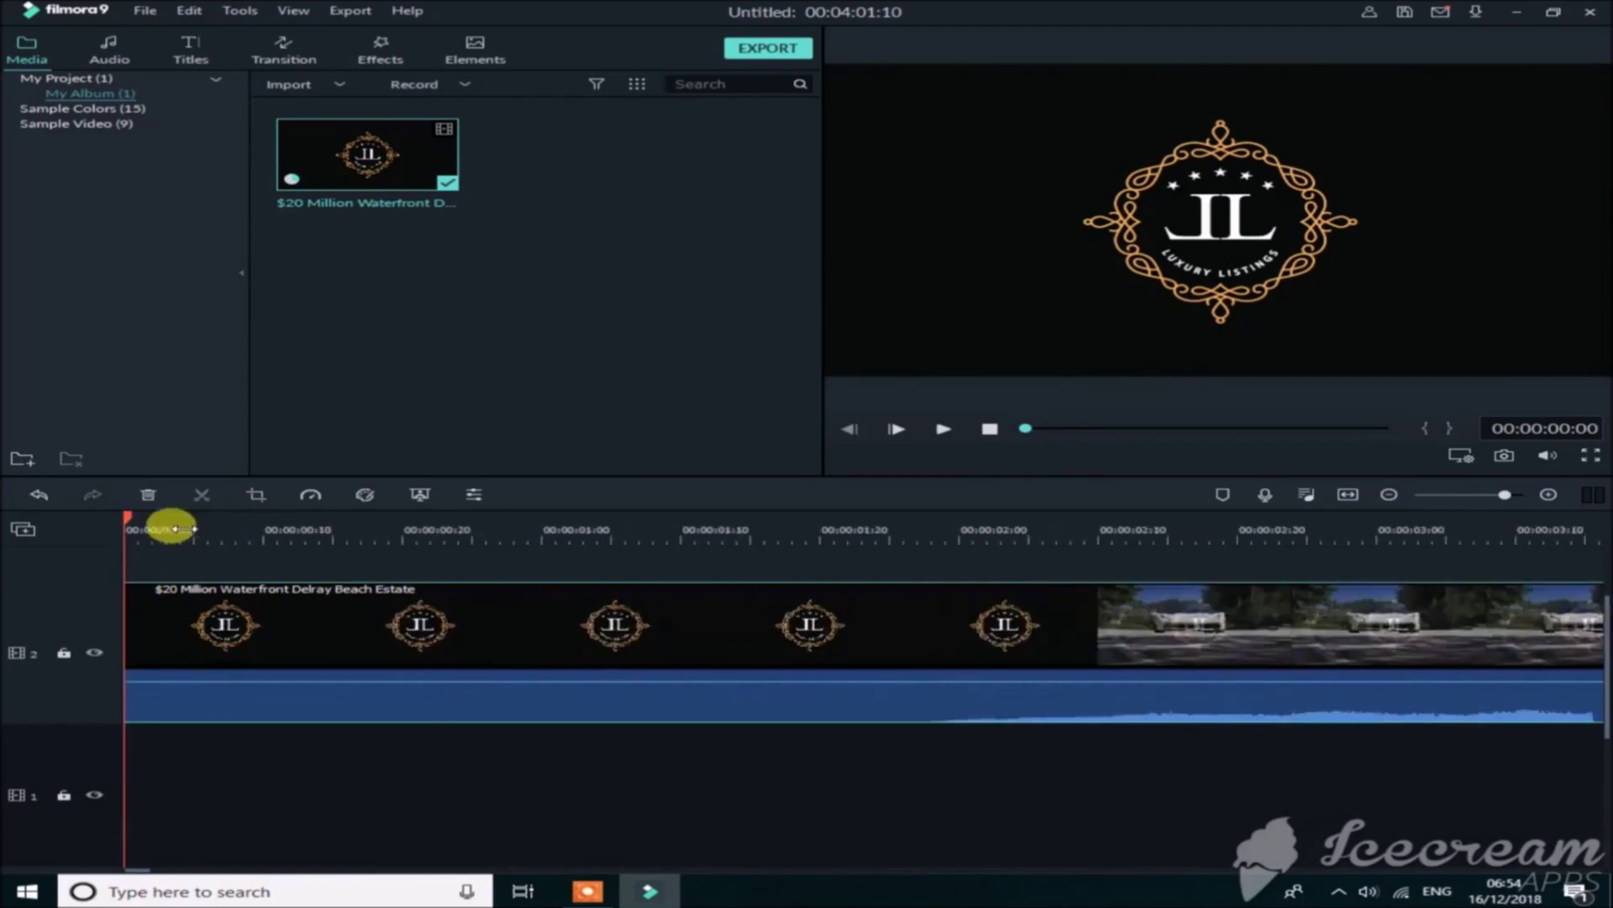
{"action": "scroll", "coordinate": [126, 517], "scroll_direction": "up", "scroll_amount": 2}
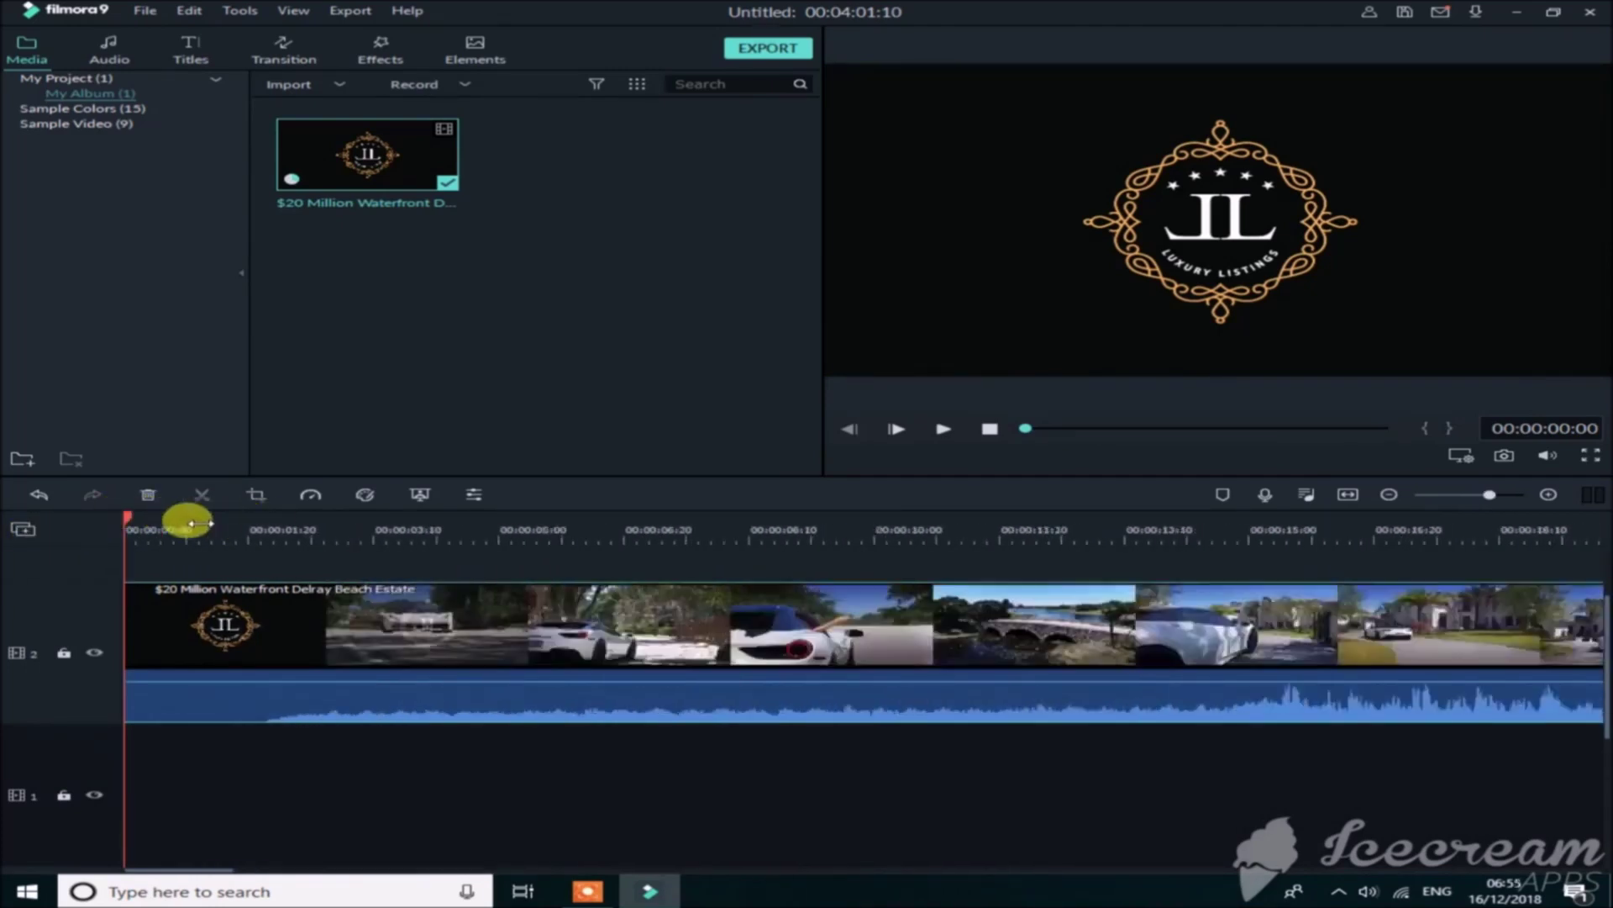
{"action": "scroll", "coordinate": [151, 519], "scroll_direction": "down", "scroll_amount": 1}
{"action": "scroll", "coordinate": [149, 528], "scroll_direction": "down", "scroll_amount": 1}
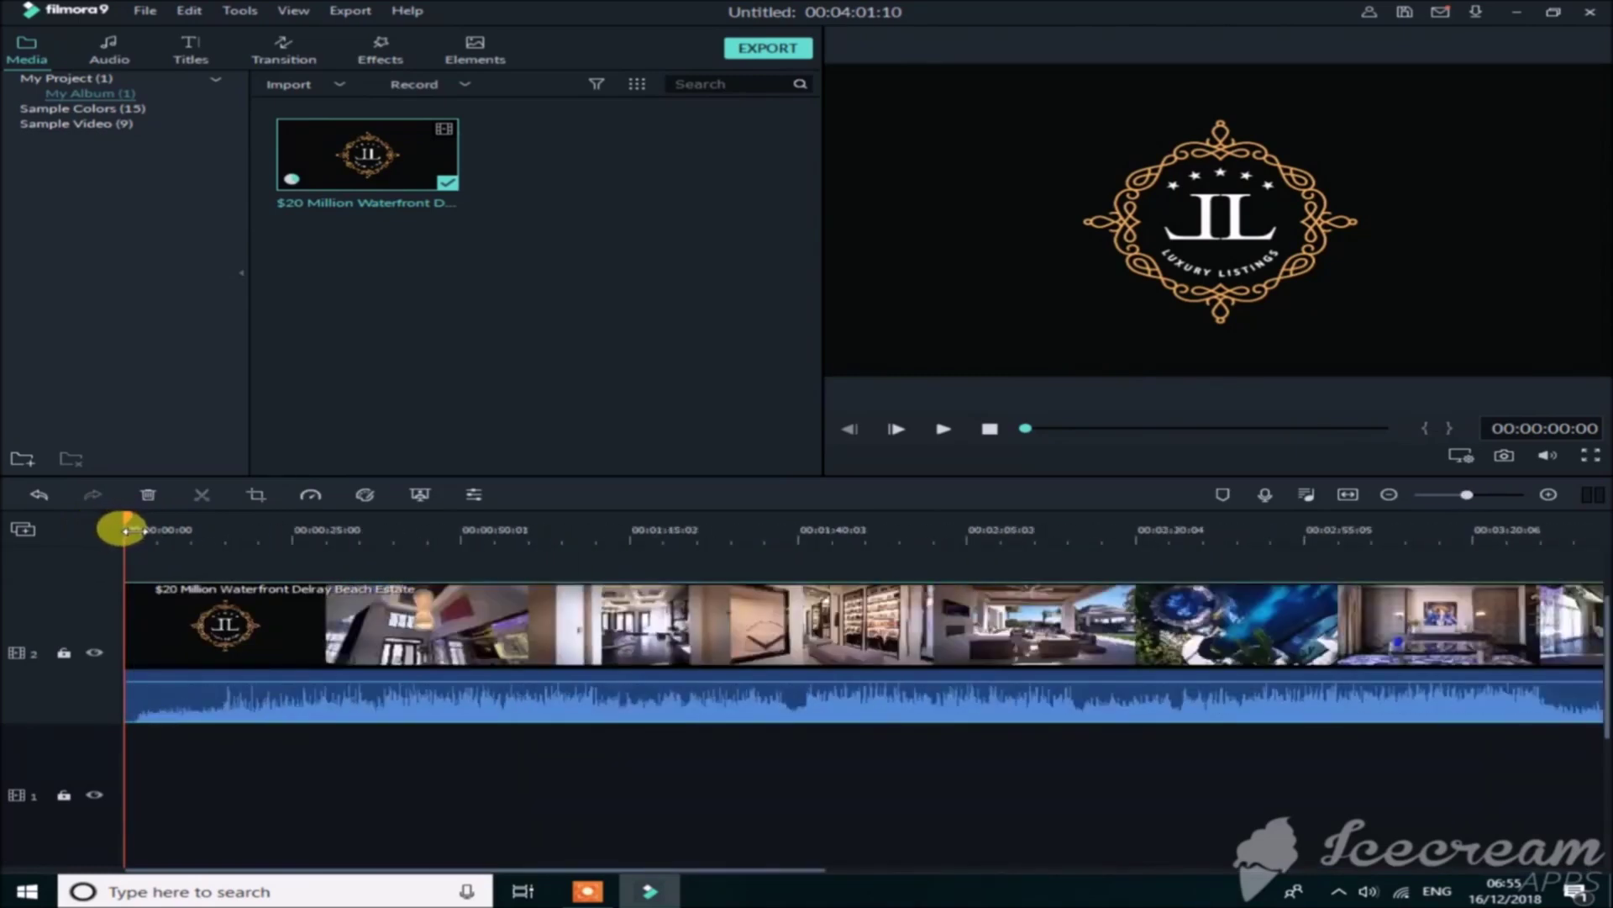
{"action": "scroll", "coordinate": [804, 603], "scroll_direction": "down", "scroll_amount": 1}
{"action": "scroll", "coordinate": [804, 604], "scroll_direction": "up", "scroll_amount": 2}
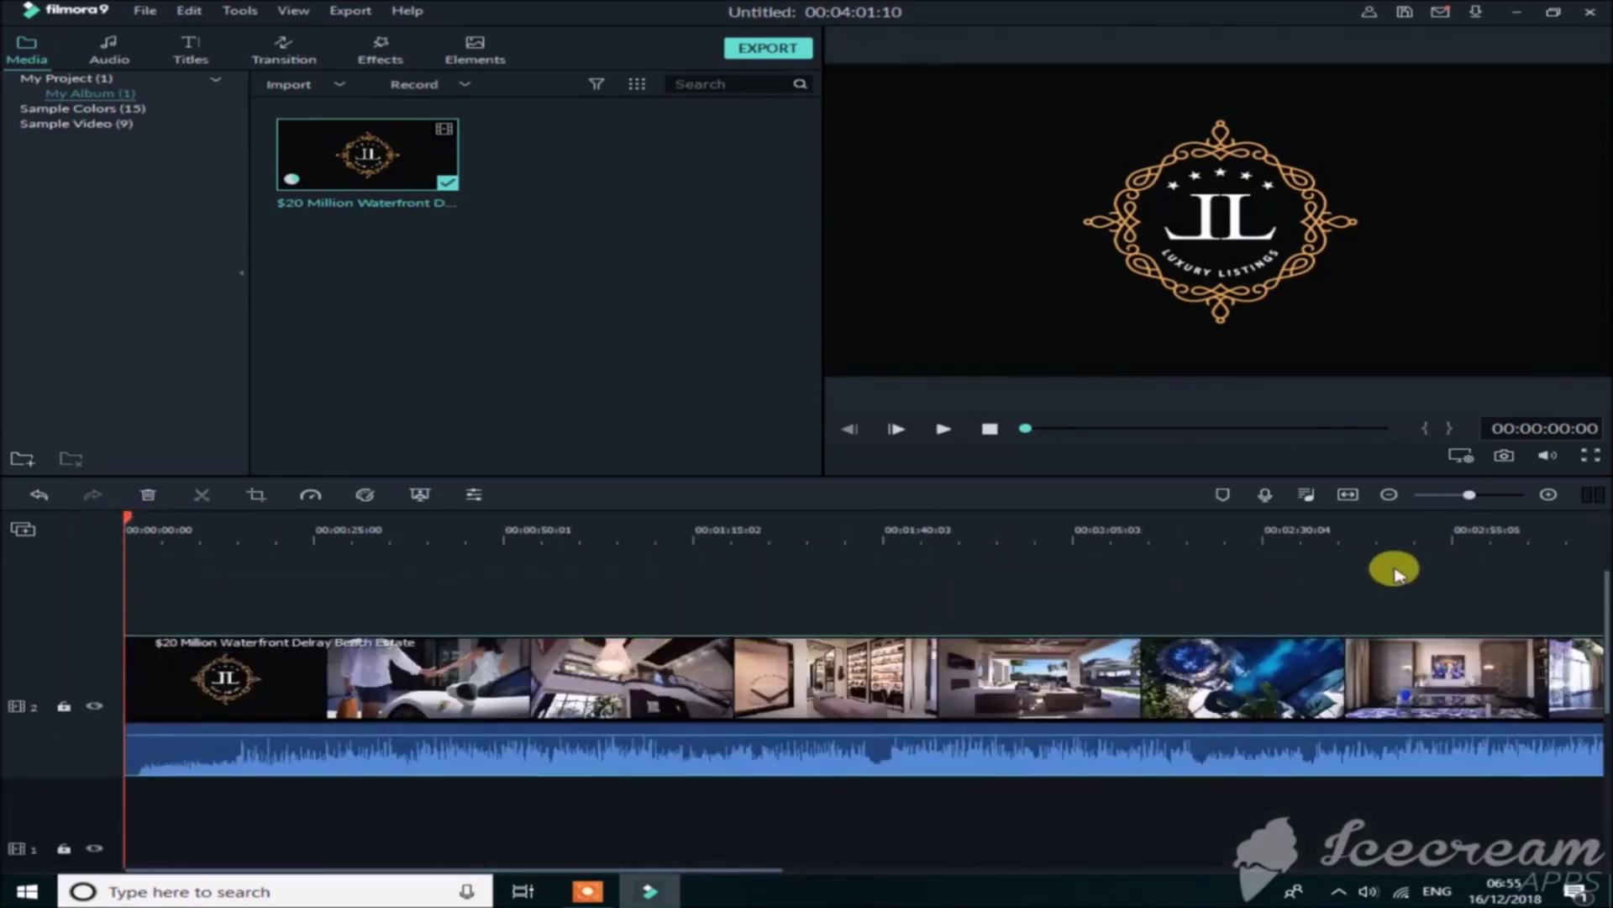
{"action": "scroll", "coordinate": [1466, 496], "scroll_direction": "down", "scroll_amount": 1}
{"action": "scroll", "coordinate": [1467, 502], "scroll_direction": "up", "scroll_amount": 1}
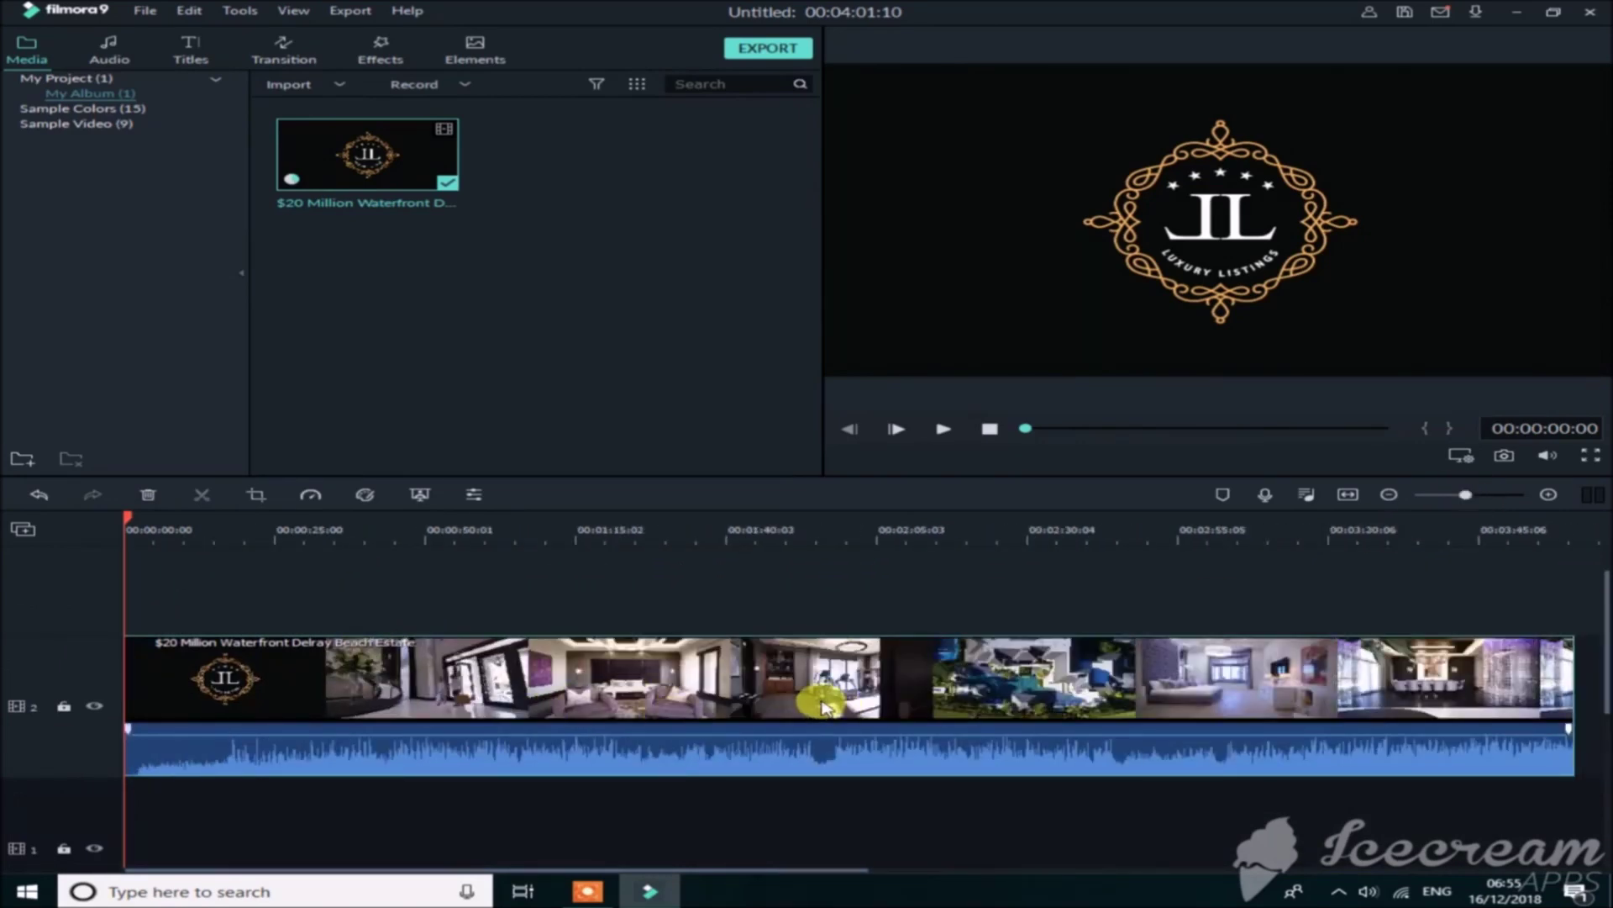
Step: Split the video clip at 00:01:51:13 and check the cut by moving the second part away and back
{"action": "left_click", "coordinate": [798, 600]}
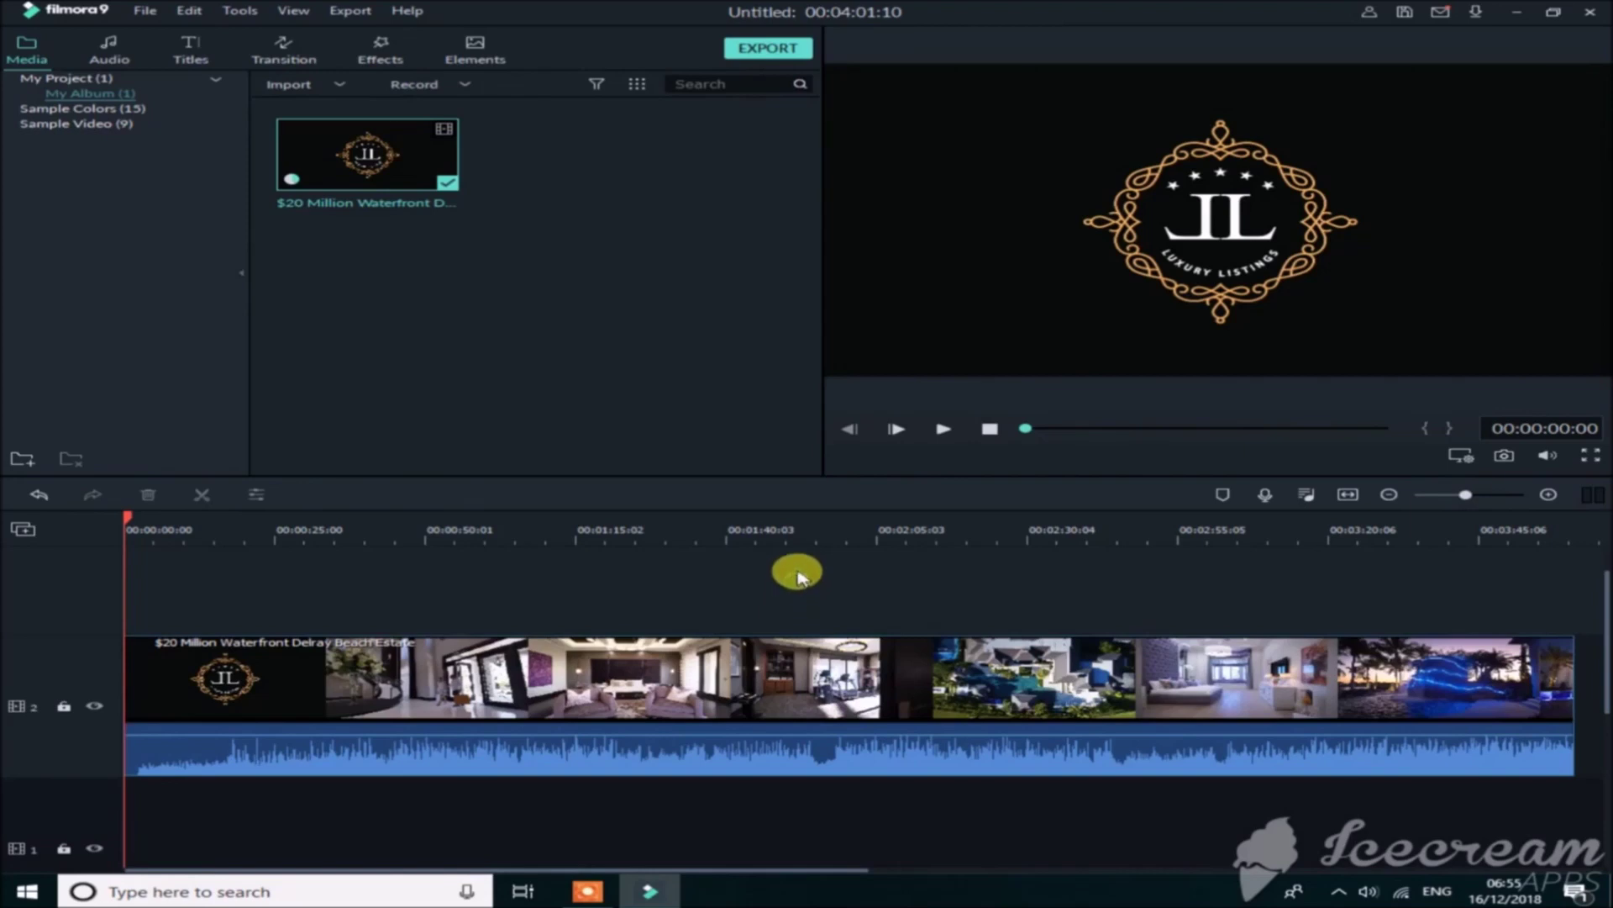
{"action": "left_click", "coordinate": [793, 542]}
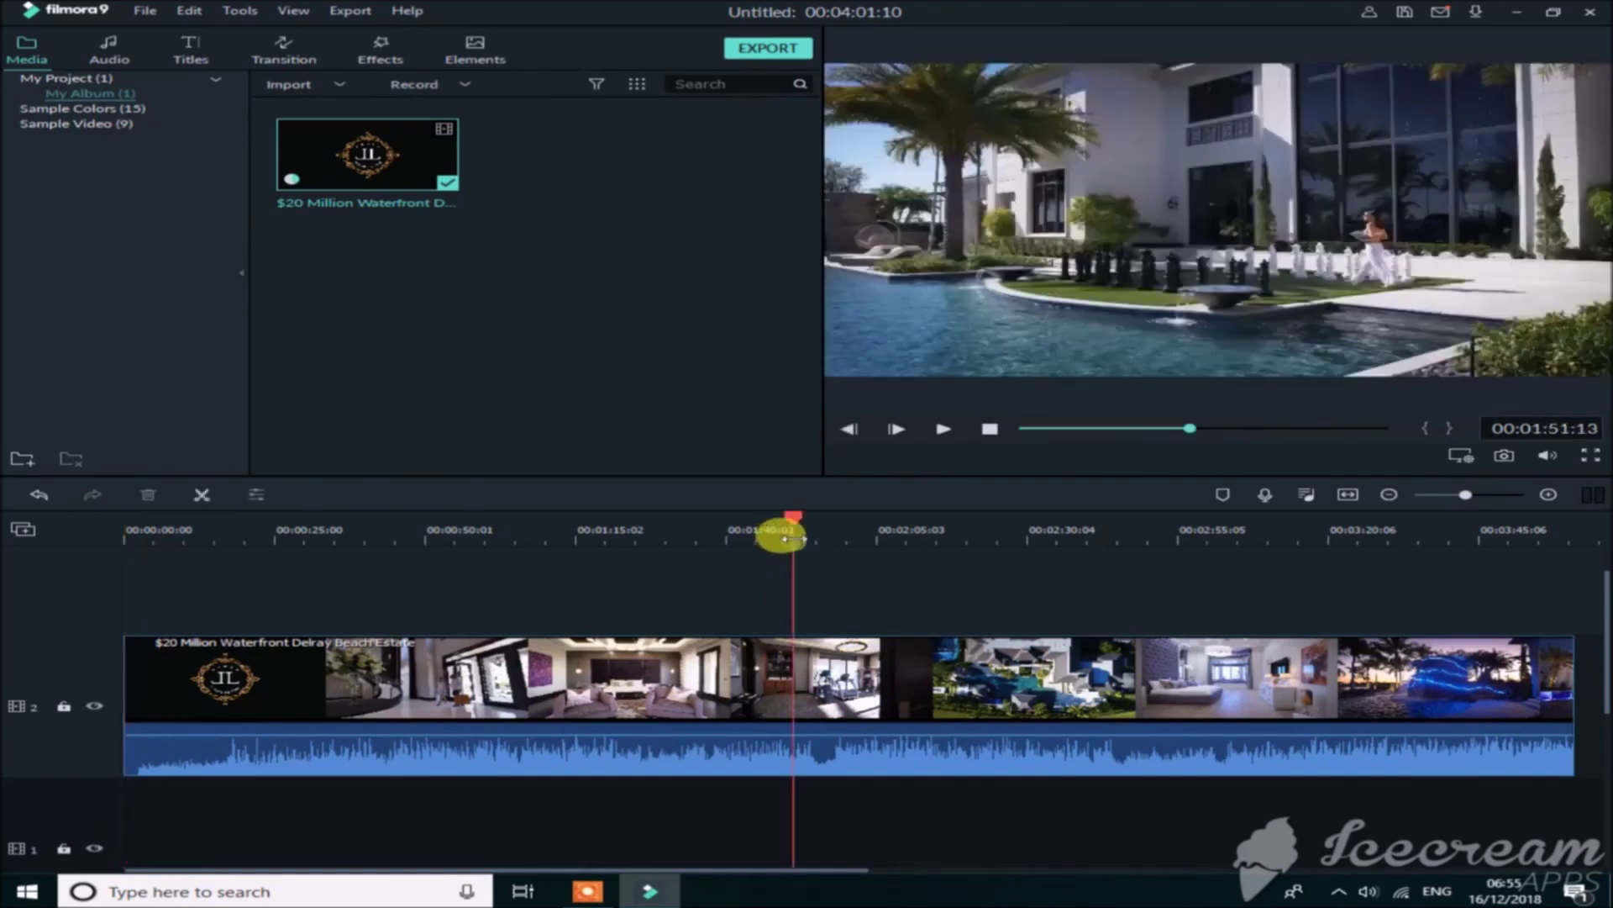
{"action": "left_click", "coordinate": [793, 675]}
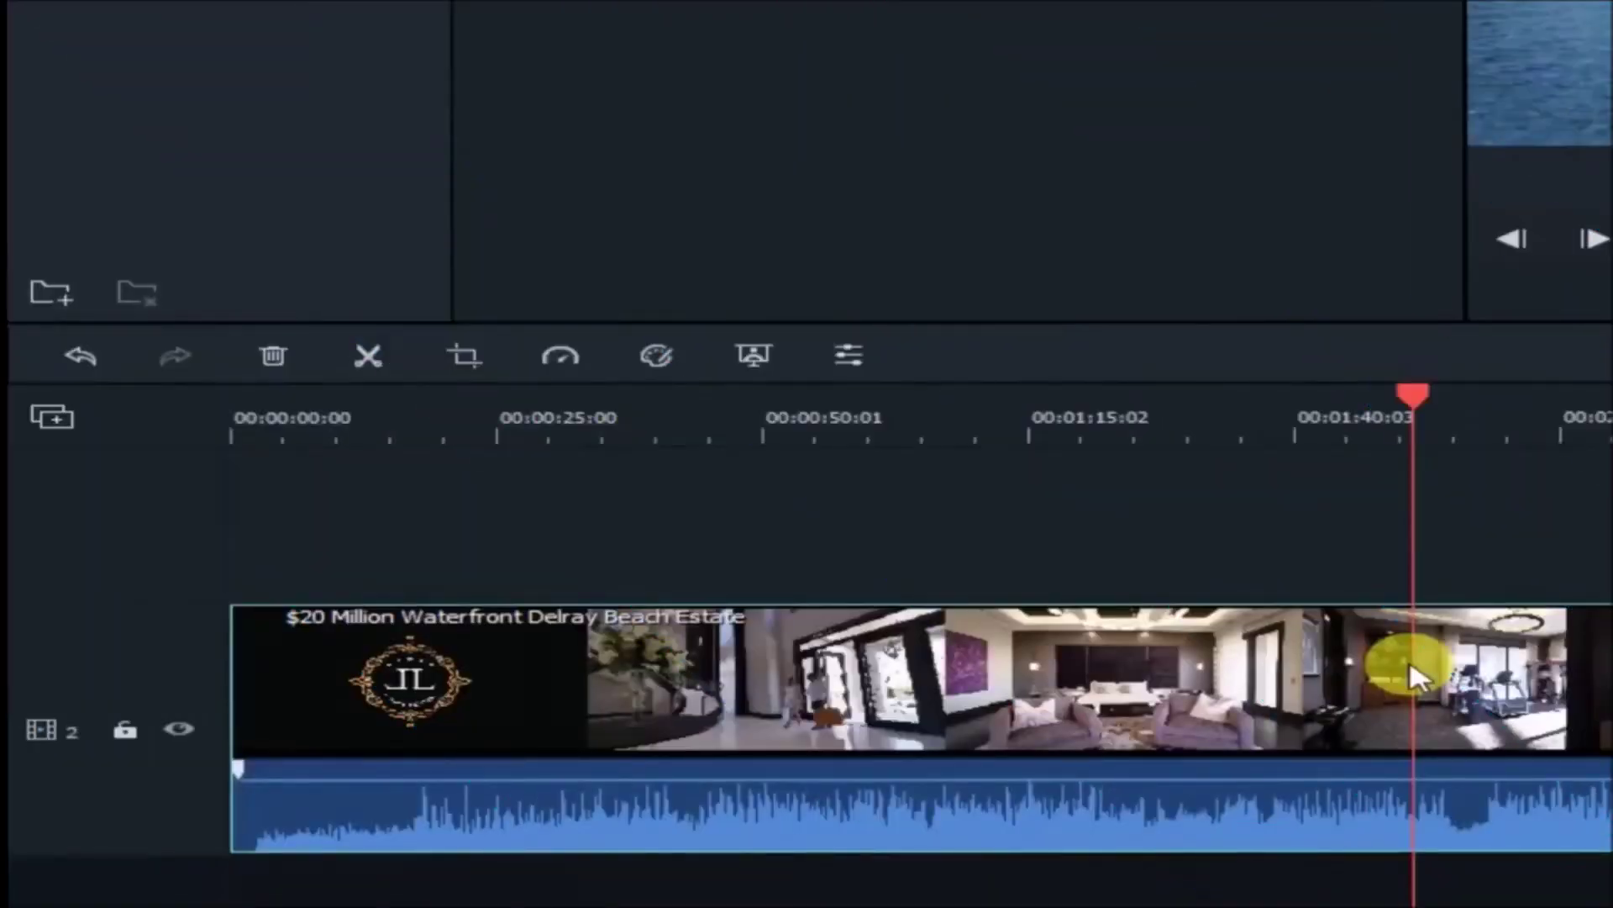
{"action": "left_click", "coordinate": [370, 356]}
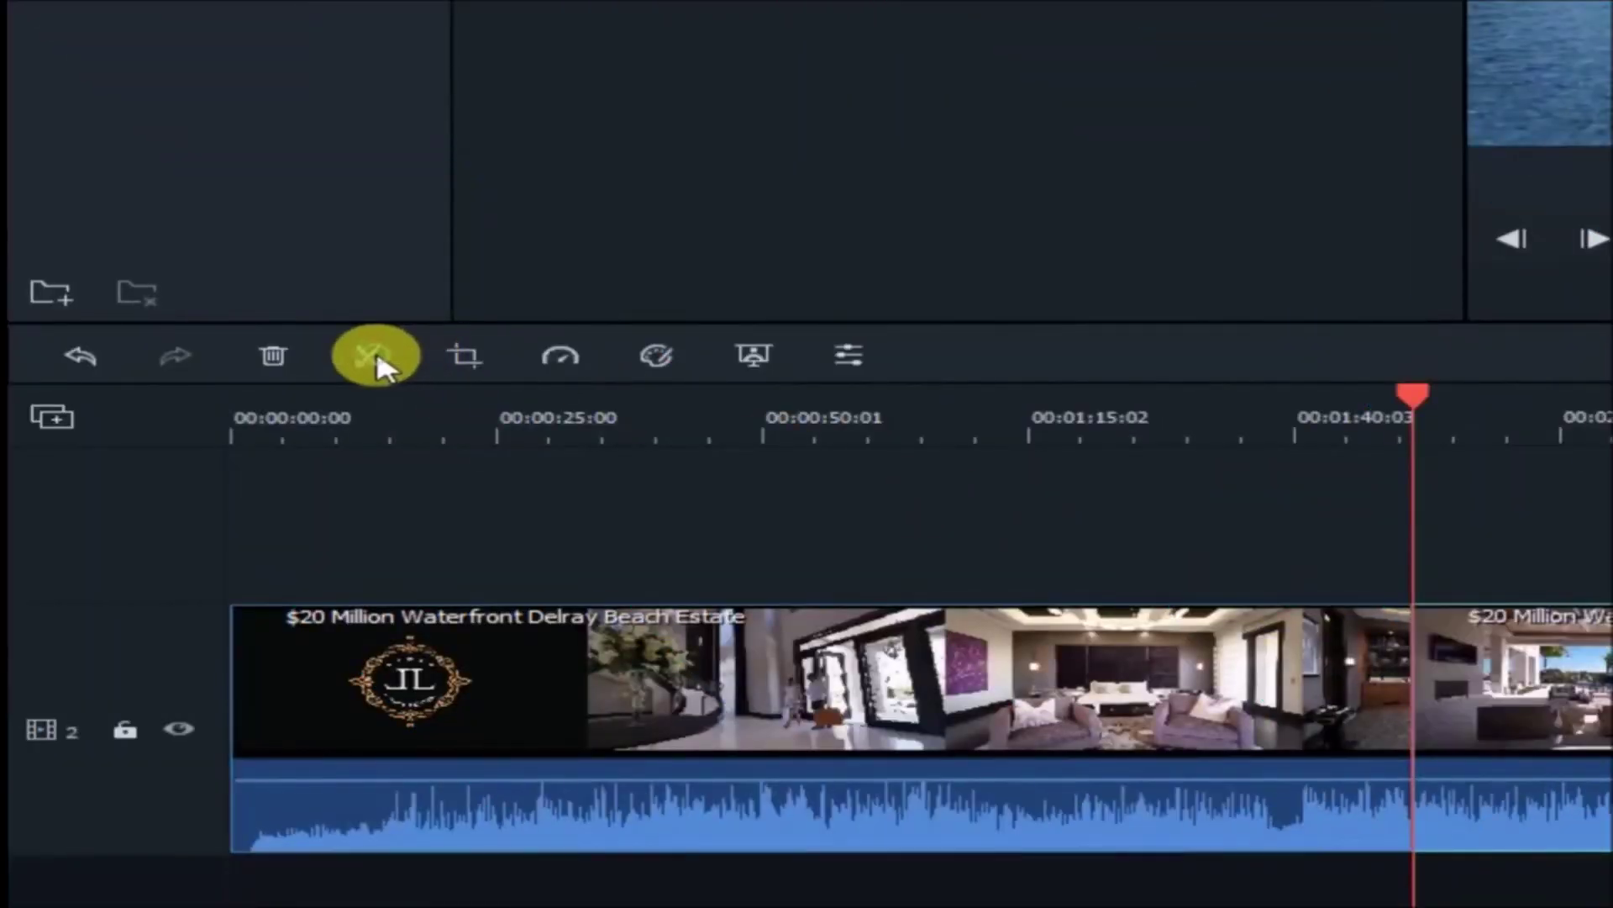
{"action": "left_click_drag", "start_coordinate": [1513, 685], "coordinate": [1597, 698]}
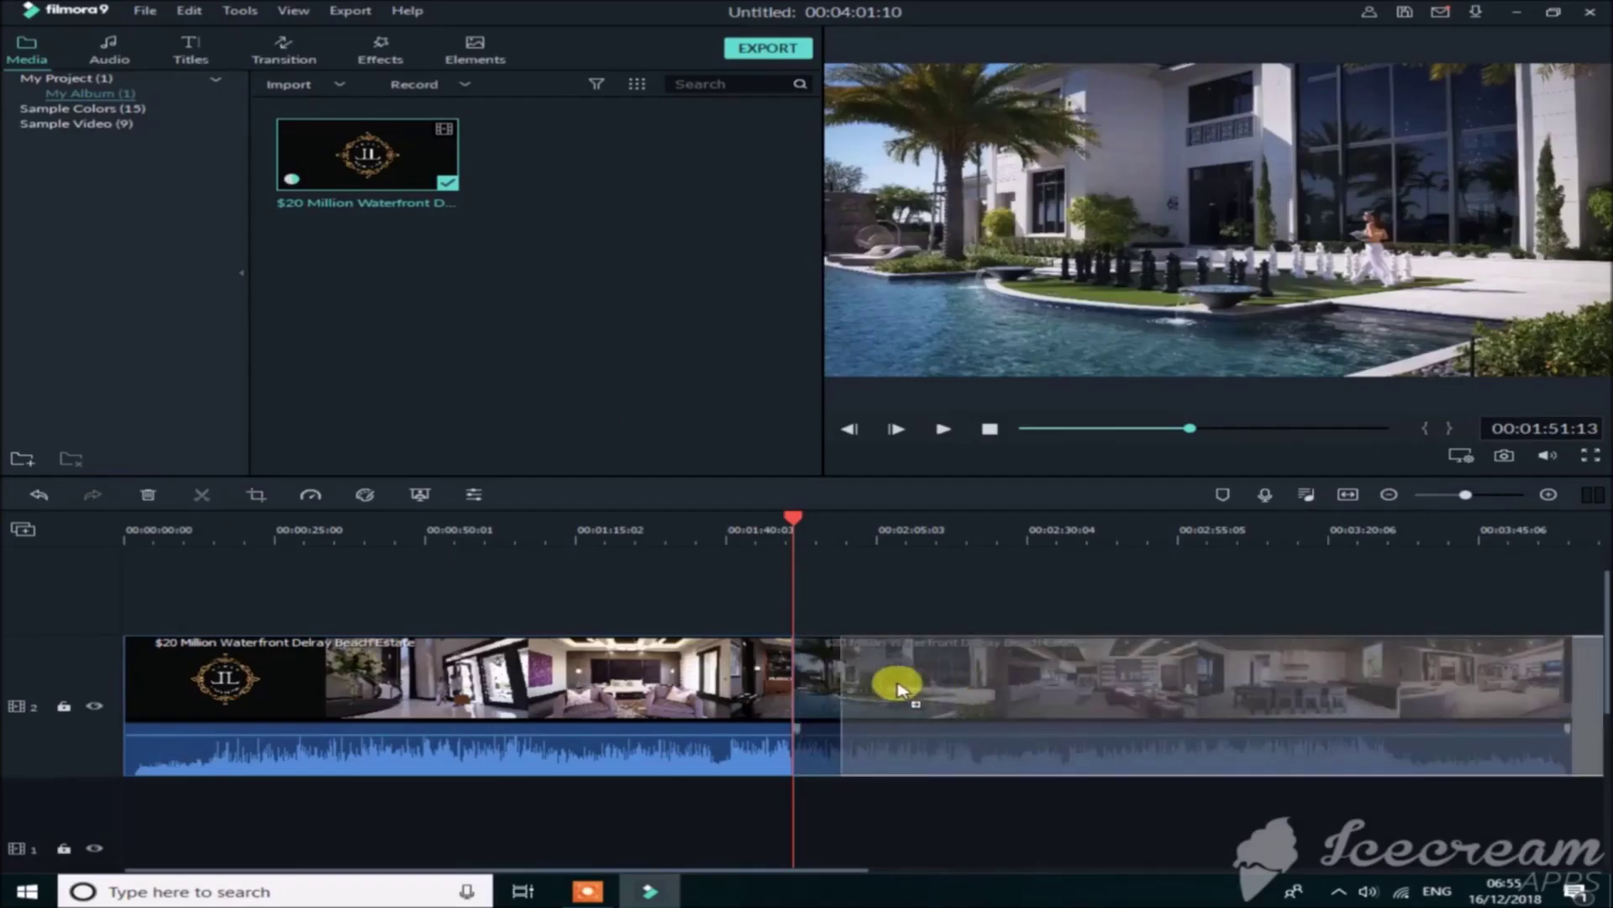
{"action": "left_click_drag", "start_coordinate": [897, 689], "coordinate": [813, 691]}
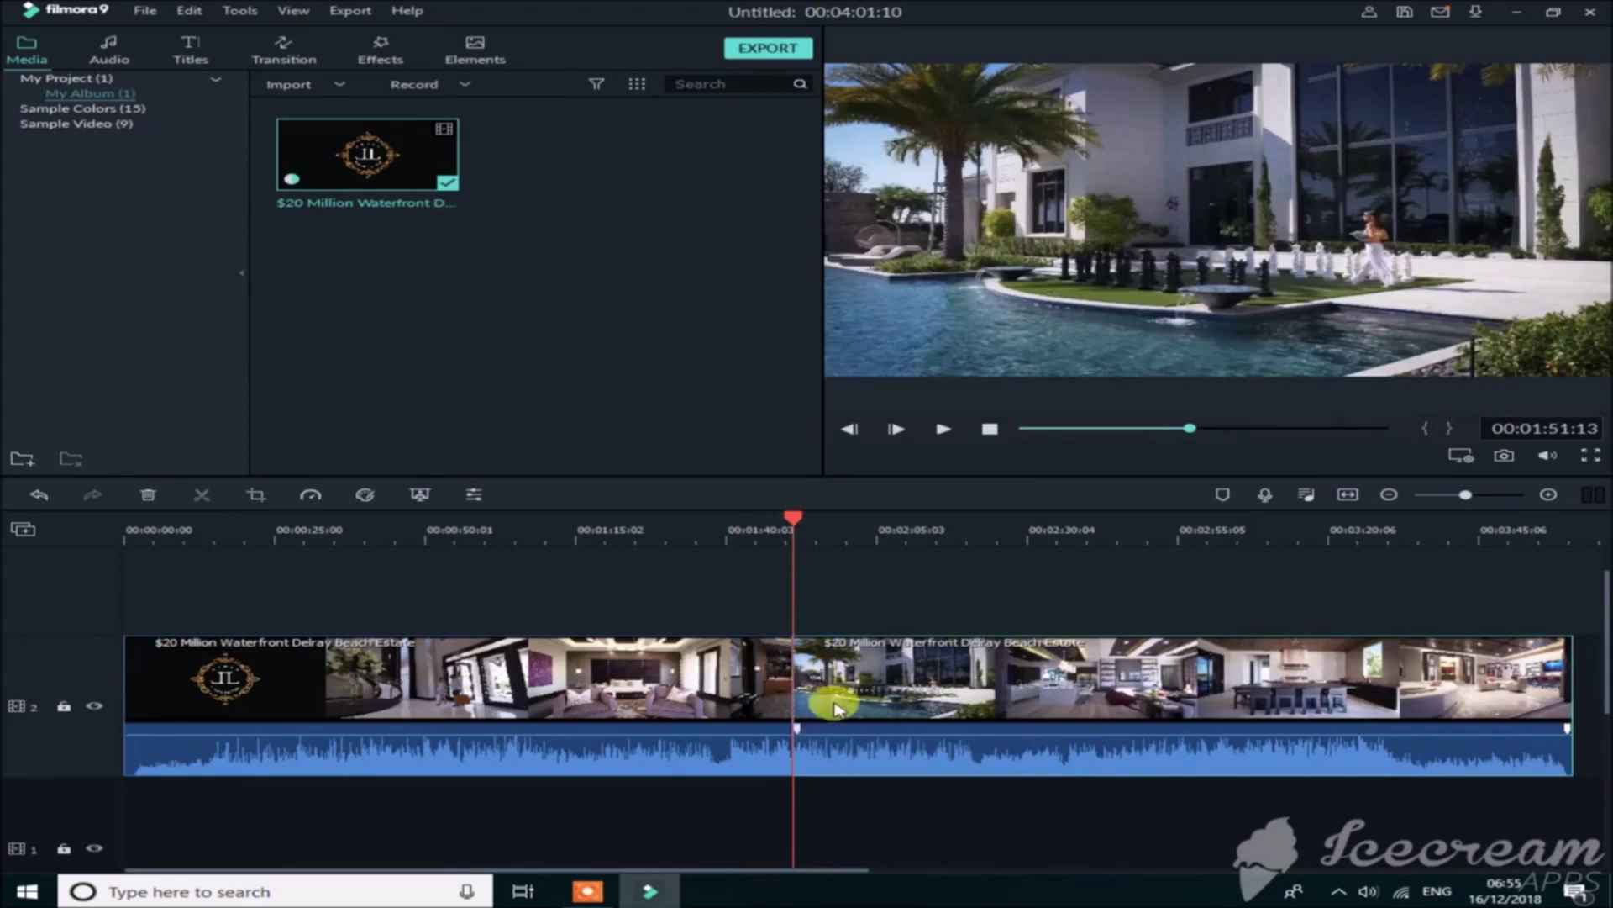
Step: Split the second part at 00:01:59:19 and move the resulting pieces apart on the track
{"action": "left_click", "coordinate": [843, 529]}
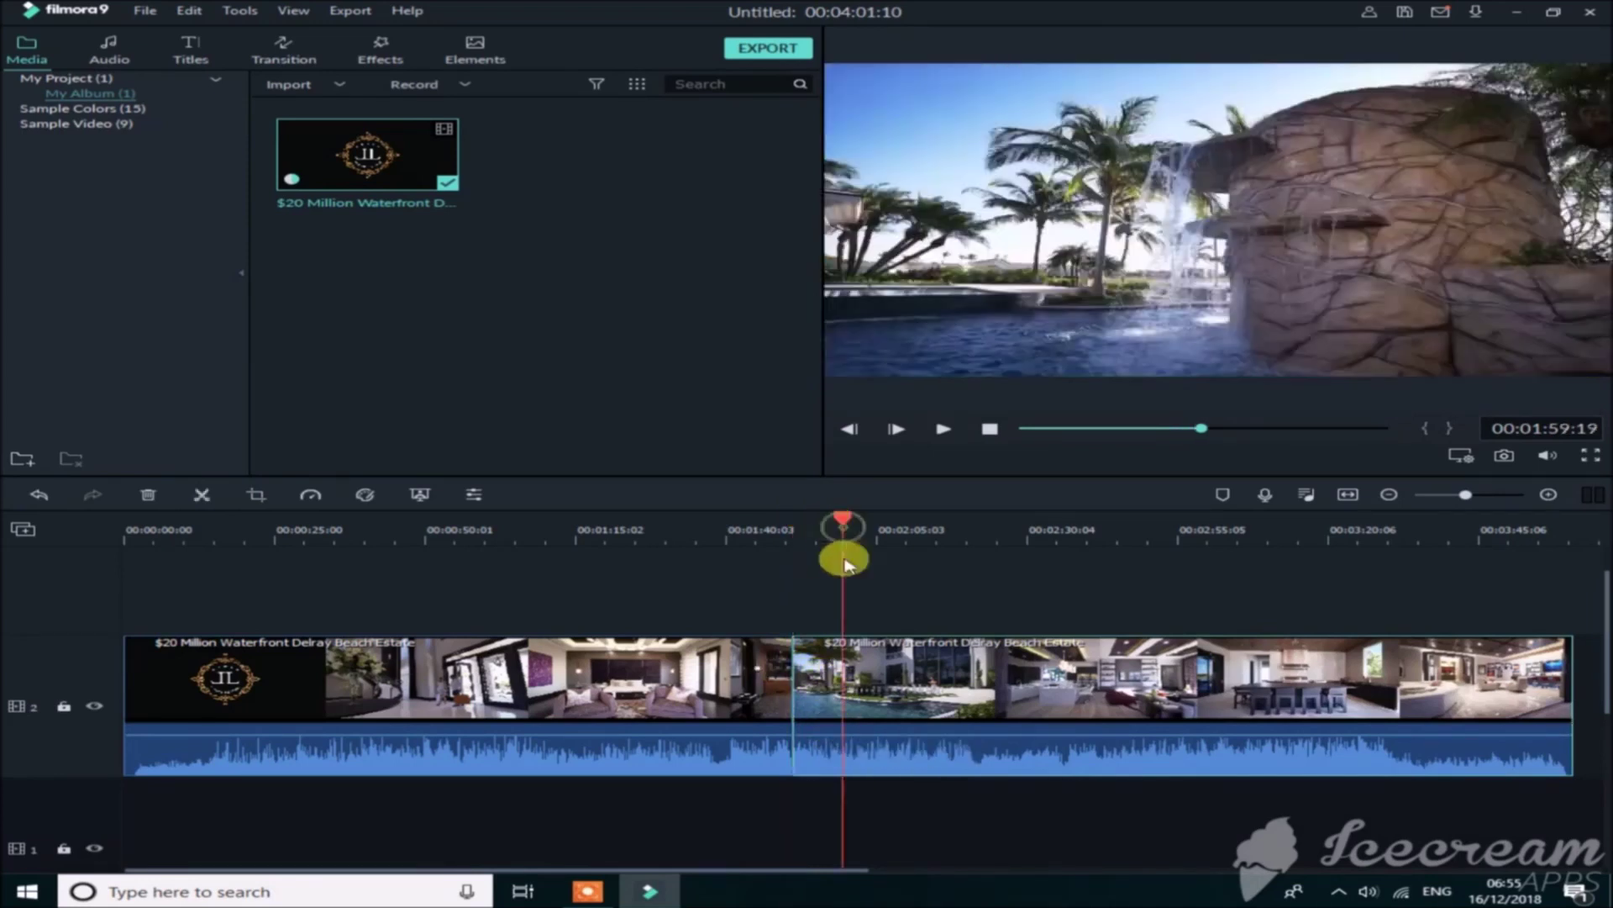
{"action": "left_click", "coordinate": [202, 494]}
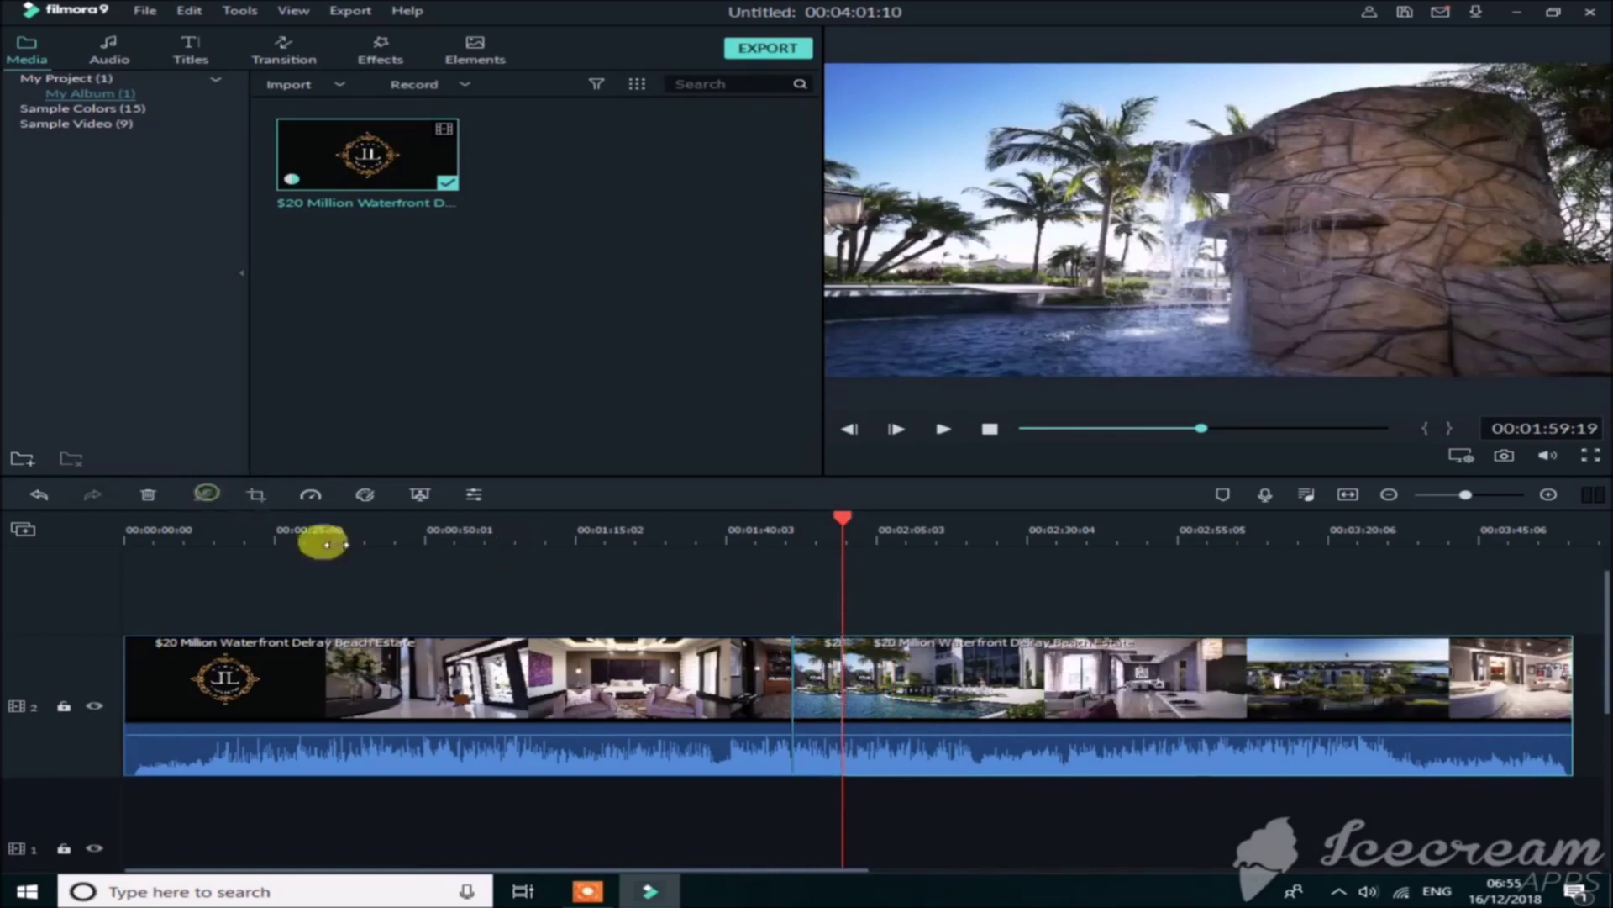
{"action": "left_click_drag", "start_coordinate": [889, 704], "coordinate": [974, 699]}
{"action": "left_click_drag", "start_coordinate": [814, 689], "coordinate": [847, 689]}
Step: Delete the short middle piece and move the remaining part back towards the end of the first one
{"action": "right_click", "coordinate": [847, 689]}
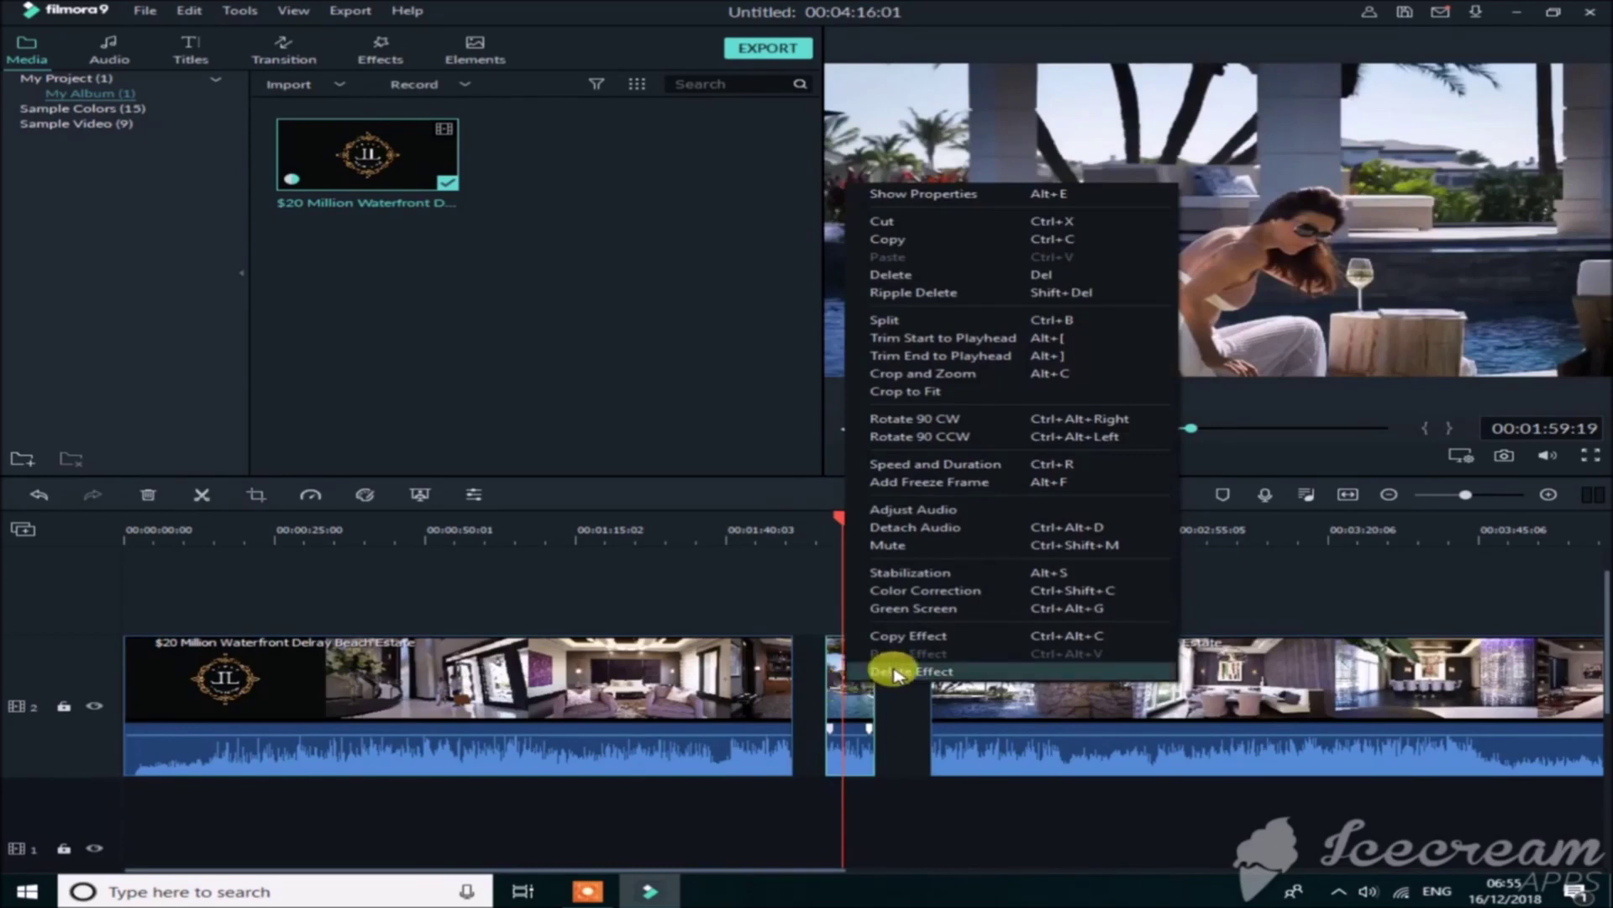
{"action": "left_click", "coordinate": [890, 277]}
{"action": "left_click_drag", "start_coordinate": [979, 663], "coordinate": [863, 670]}
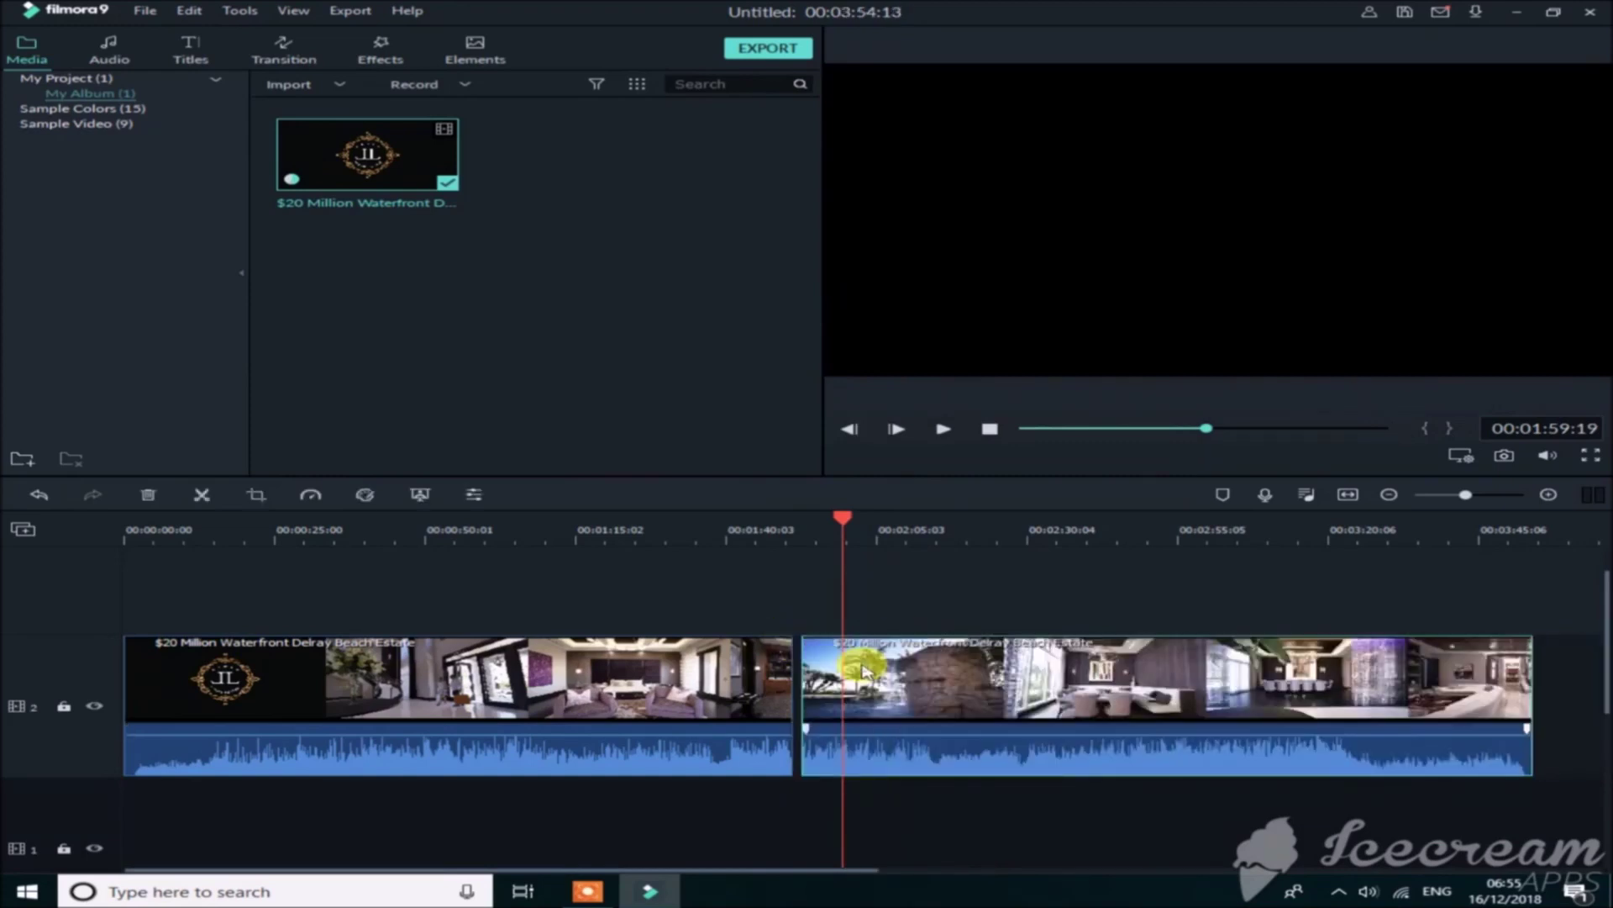
Step: Close the gap by moving the second part of the video against the end of the first part
{"action": "double_click", "coordinate": [863, 670]}
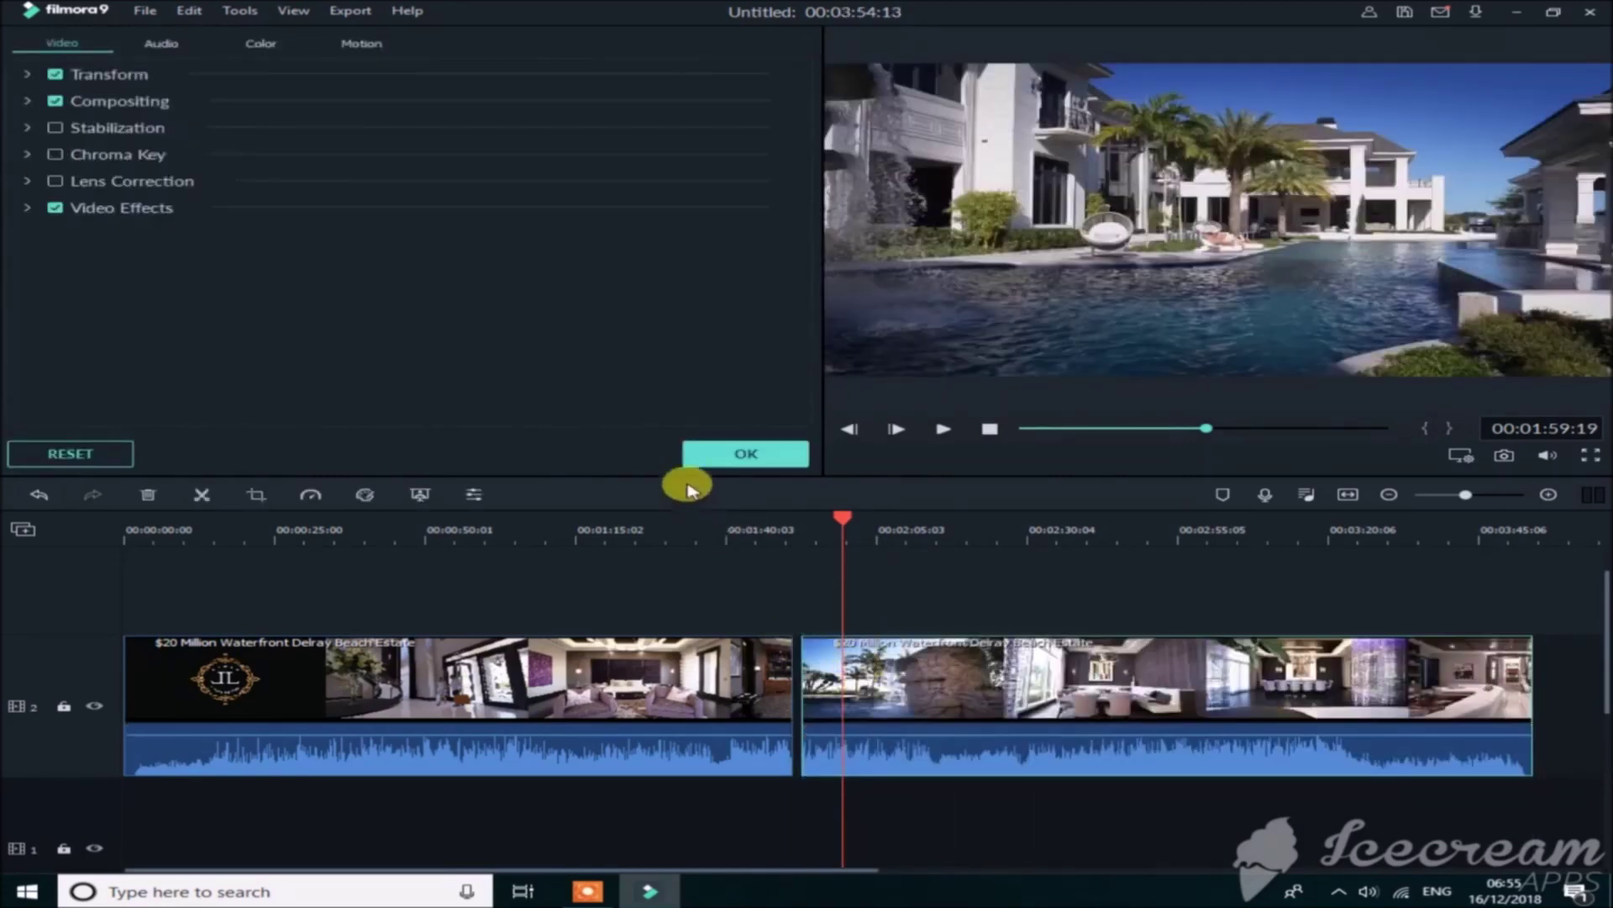
{"action": "left_click", "coordinate": [689, 453]}
{"action": "left_click_drag", "start_coordinate": [918, 676], "coordinate": [912, 677]}
{"action": "left_click", "coordinate": [788, 655]}
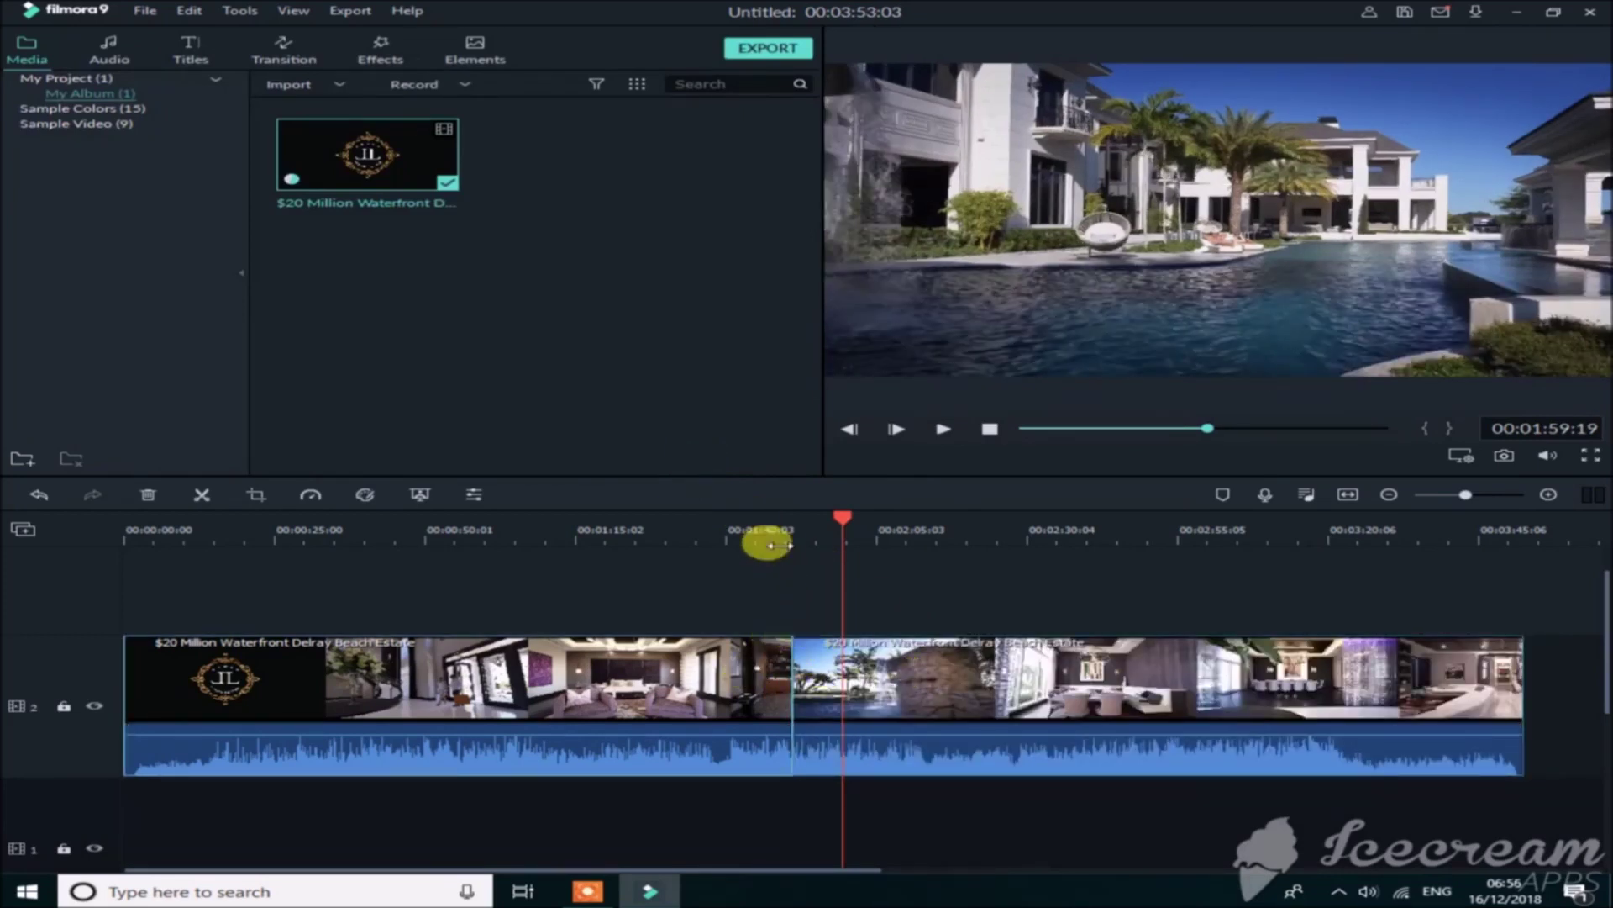
Step: Add the Blurry Cross 3 transition from the Speed Blur category at the cut between the two parts
{"action": "left_click", "coordinate": [788, 561]}
{"action": "left_click", "coordinate": [786, 539]}
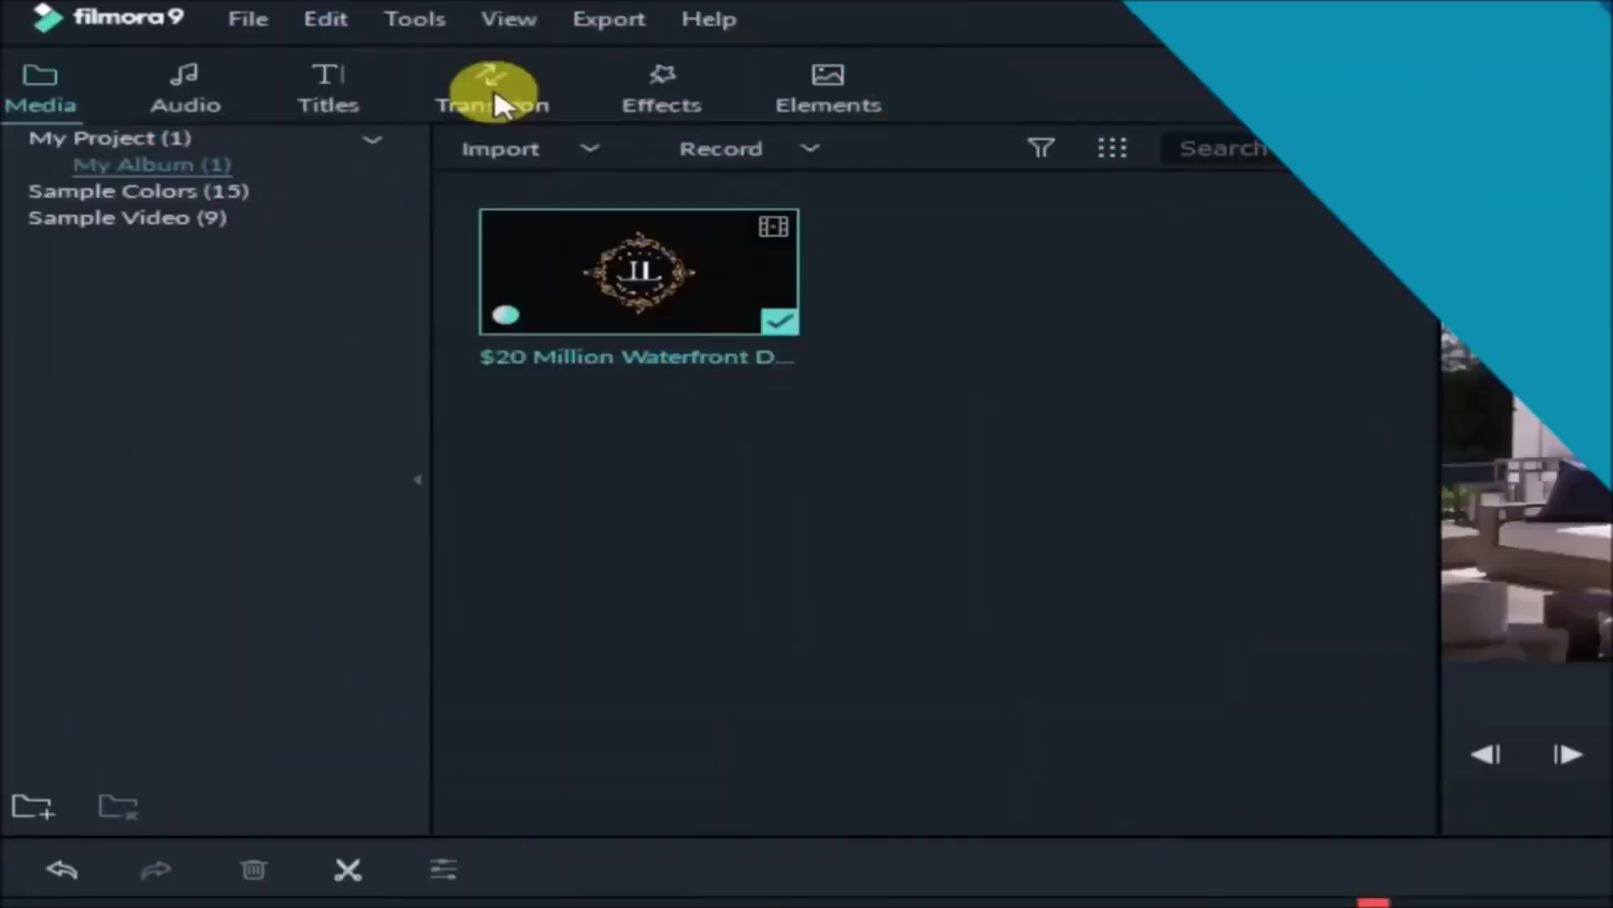
{"action": "left_click", "coordinate": [286, 55]}
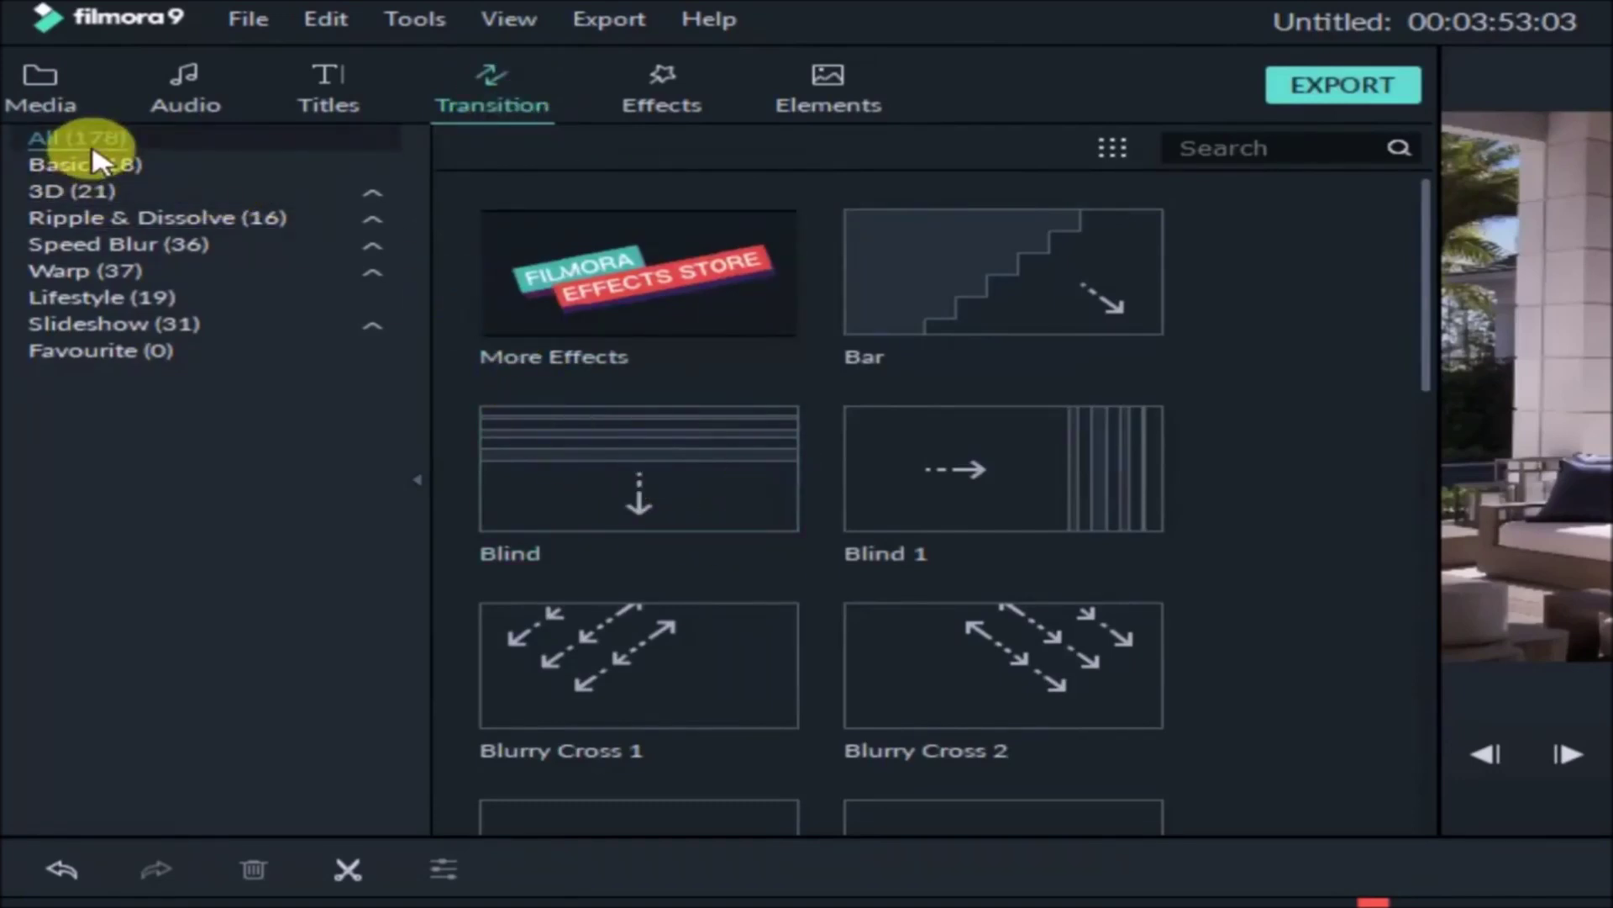
{"action": "left_click", "coordinate": [87, 165]}
{"action": "left_click", "coordinate": [74, 192]}
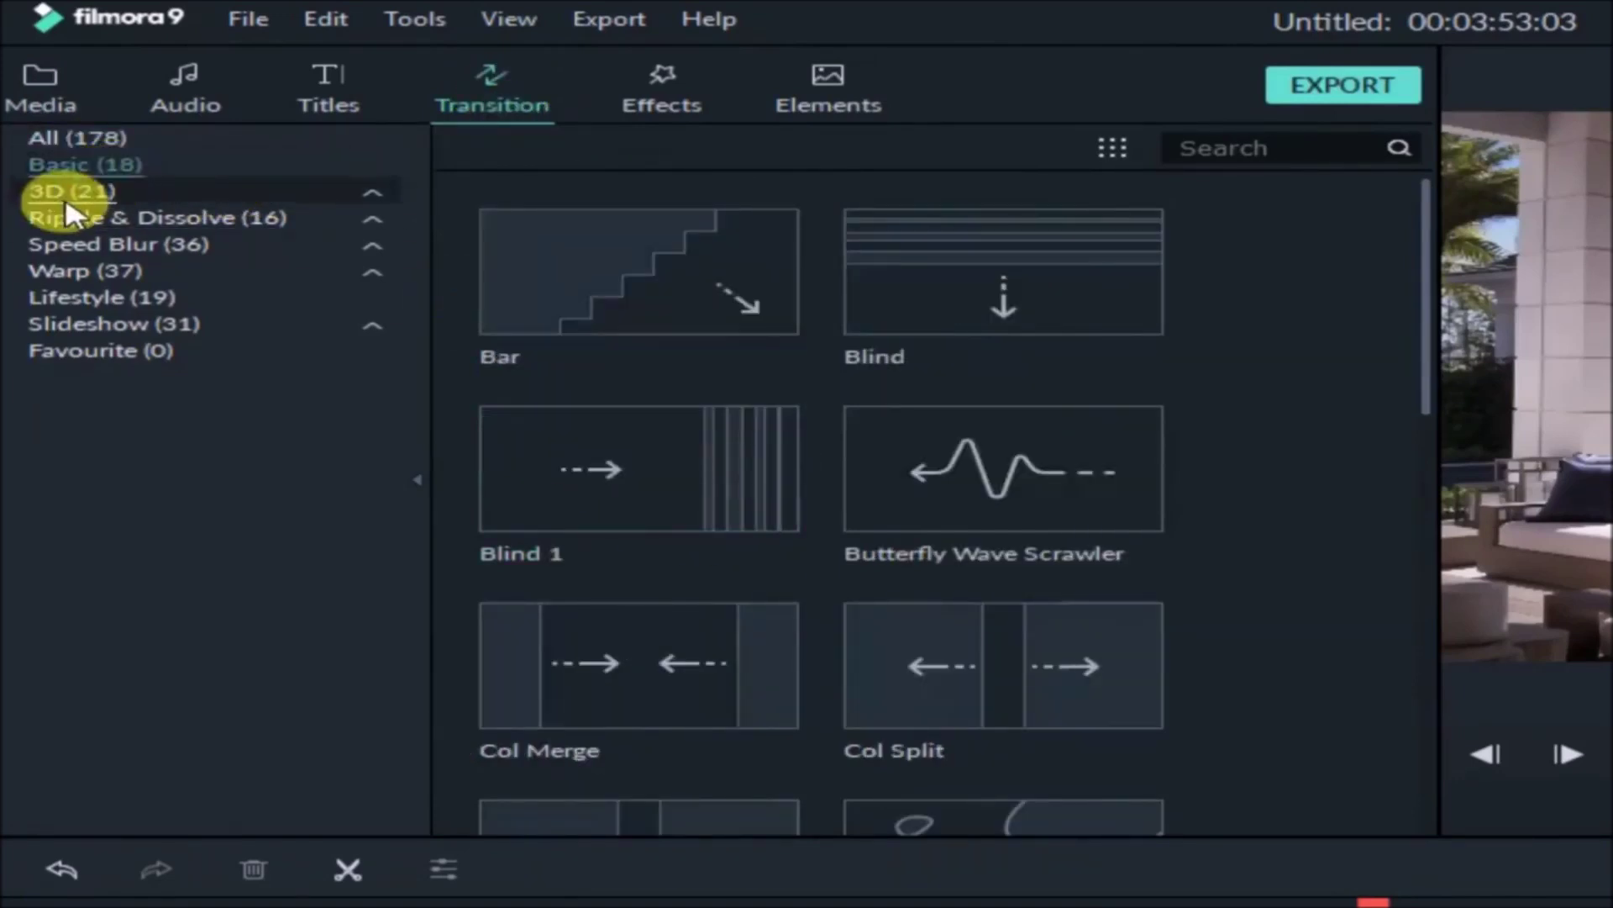
{"action": "left_click", "coordinate": [77, 219]}
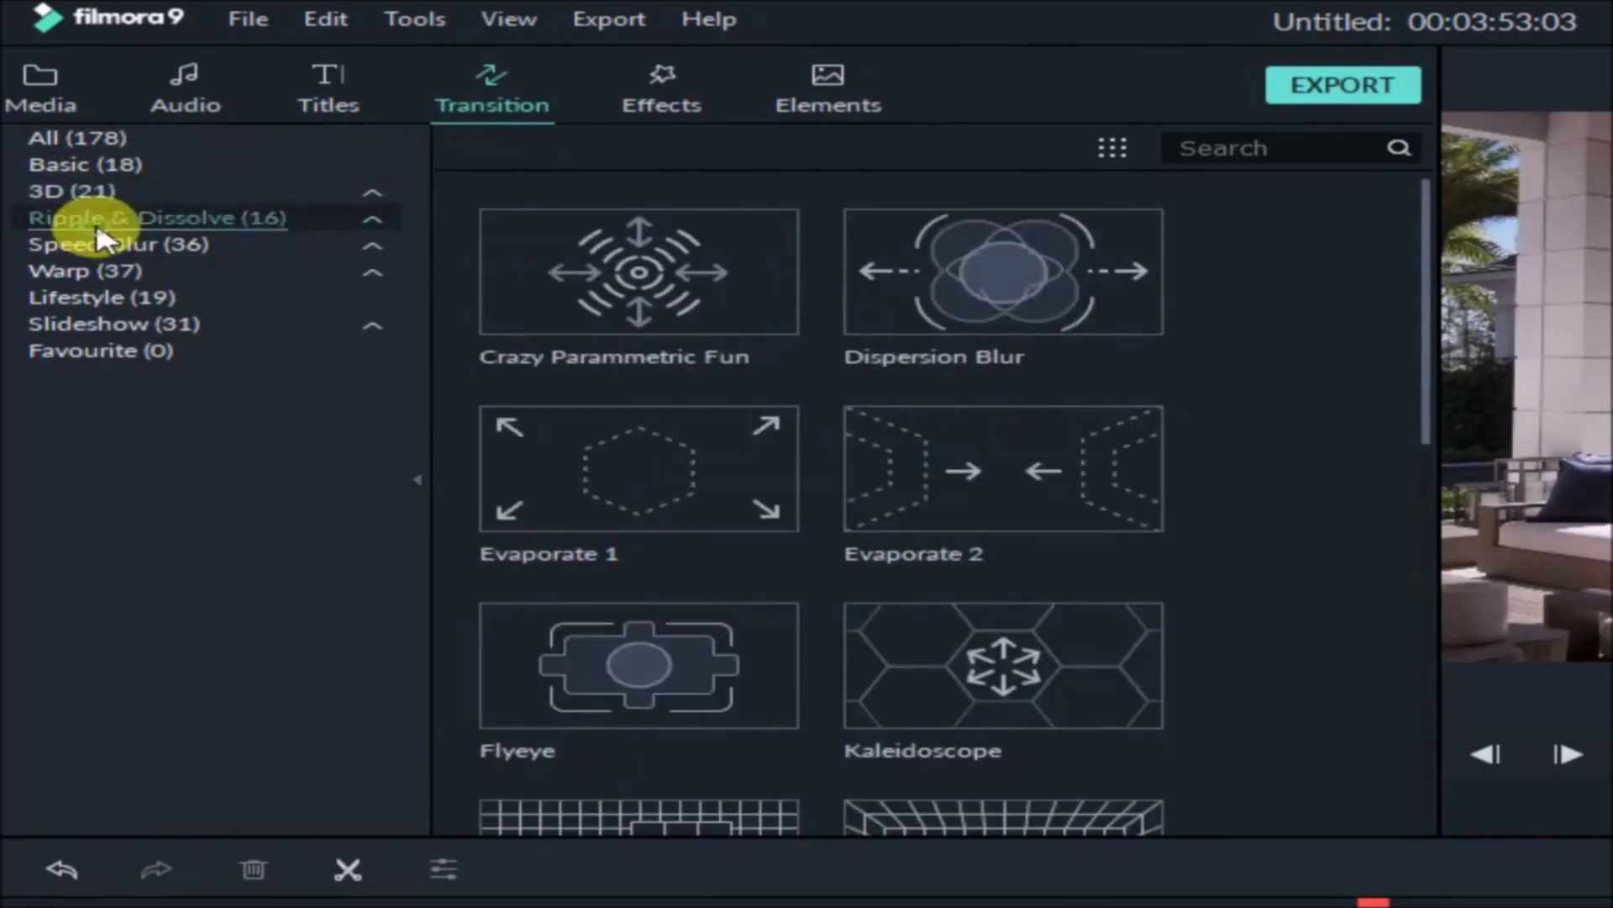
{"action": "left_click", "coordinate": [82, 247]}
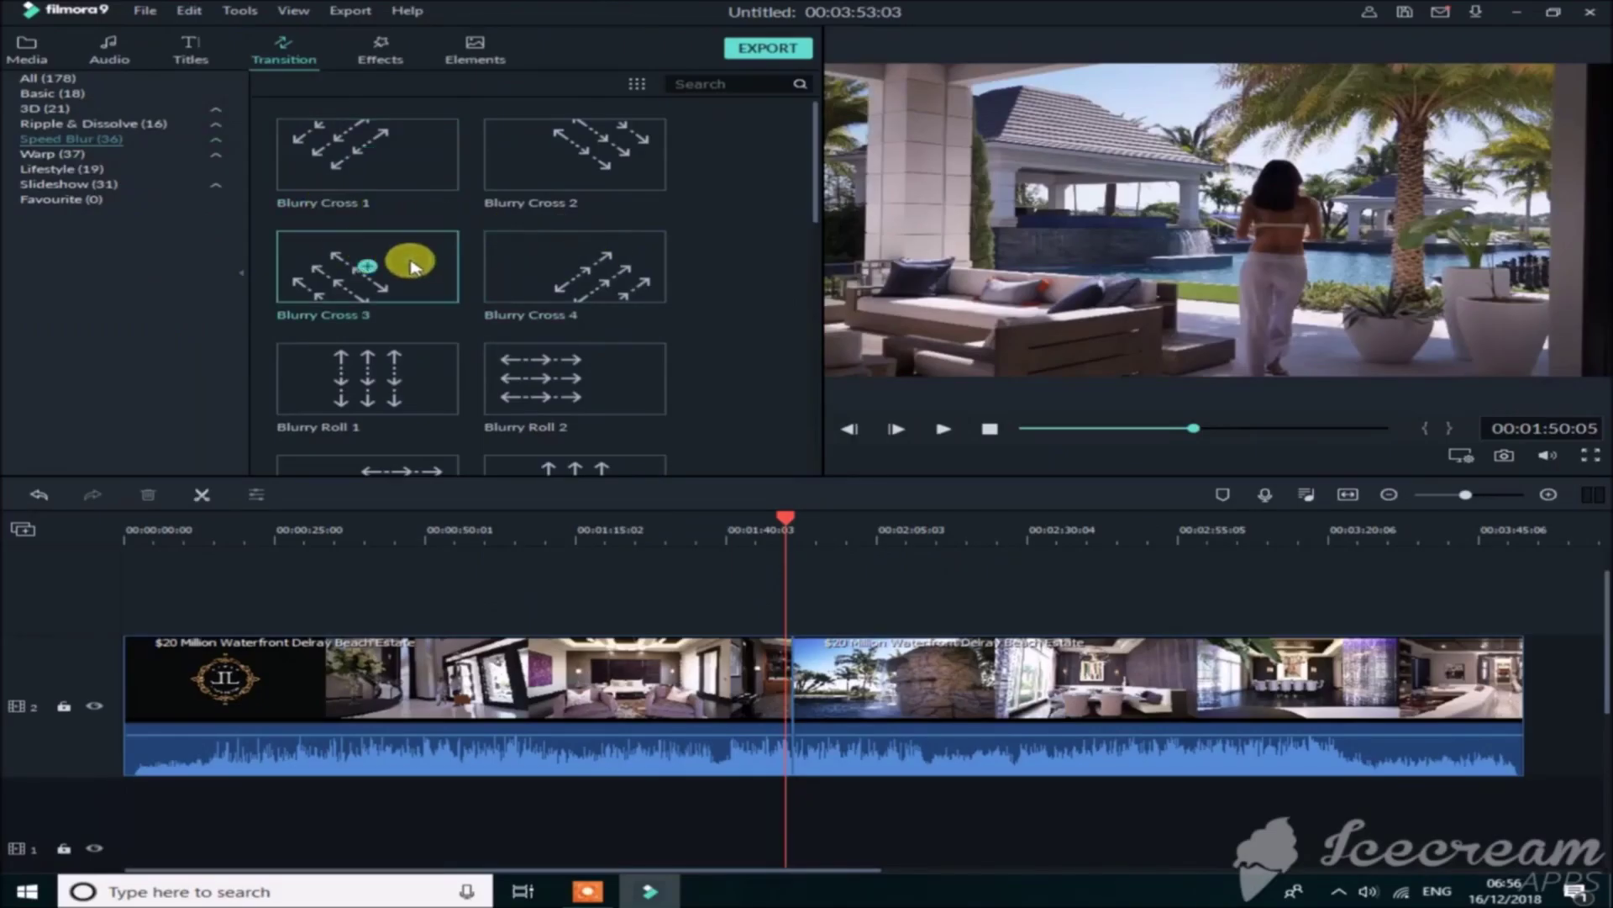
{"action": "left_click", "coordinate": [380, 267]}
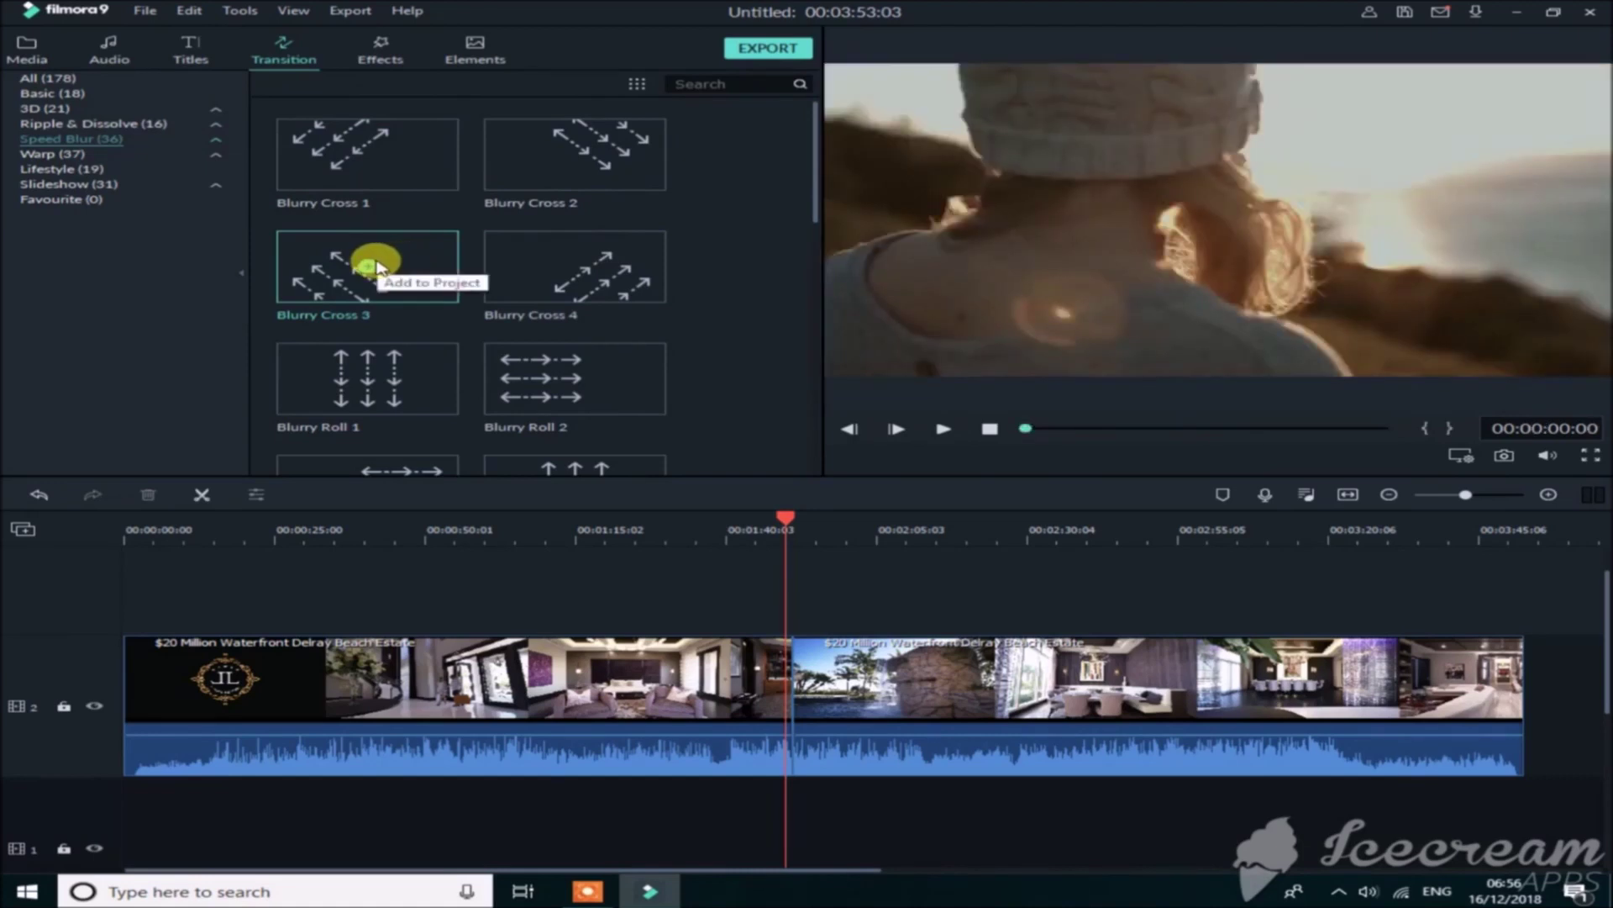
{"action": "mouse_move", "coordinate": [431, 298]}
{"action": "left_mouse_down"}
{"action": "mouse_move", "coordinate": [794, 622]}
{"action": "mouse_move", "coordinate": [794, 664]}
{"action": "left_mouse_up"}
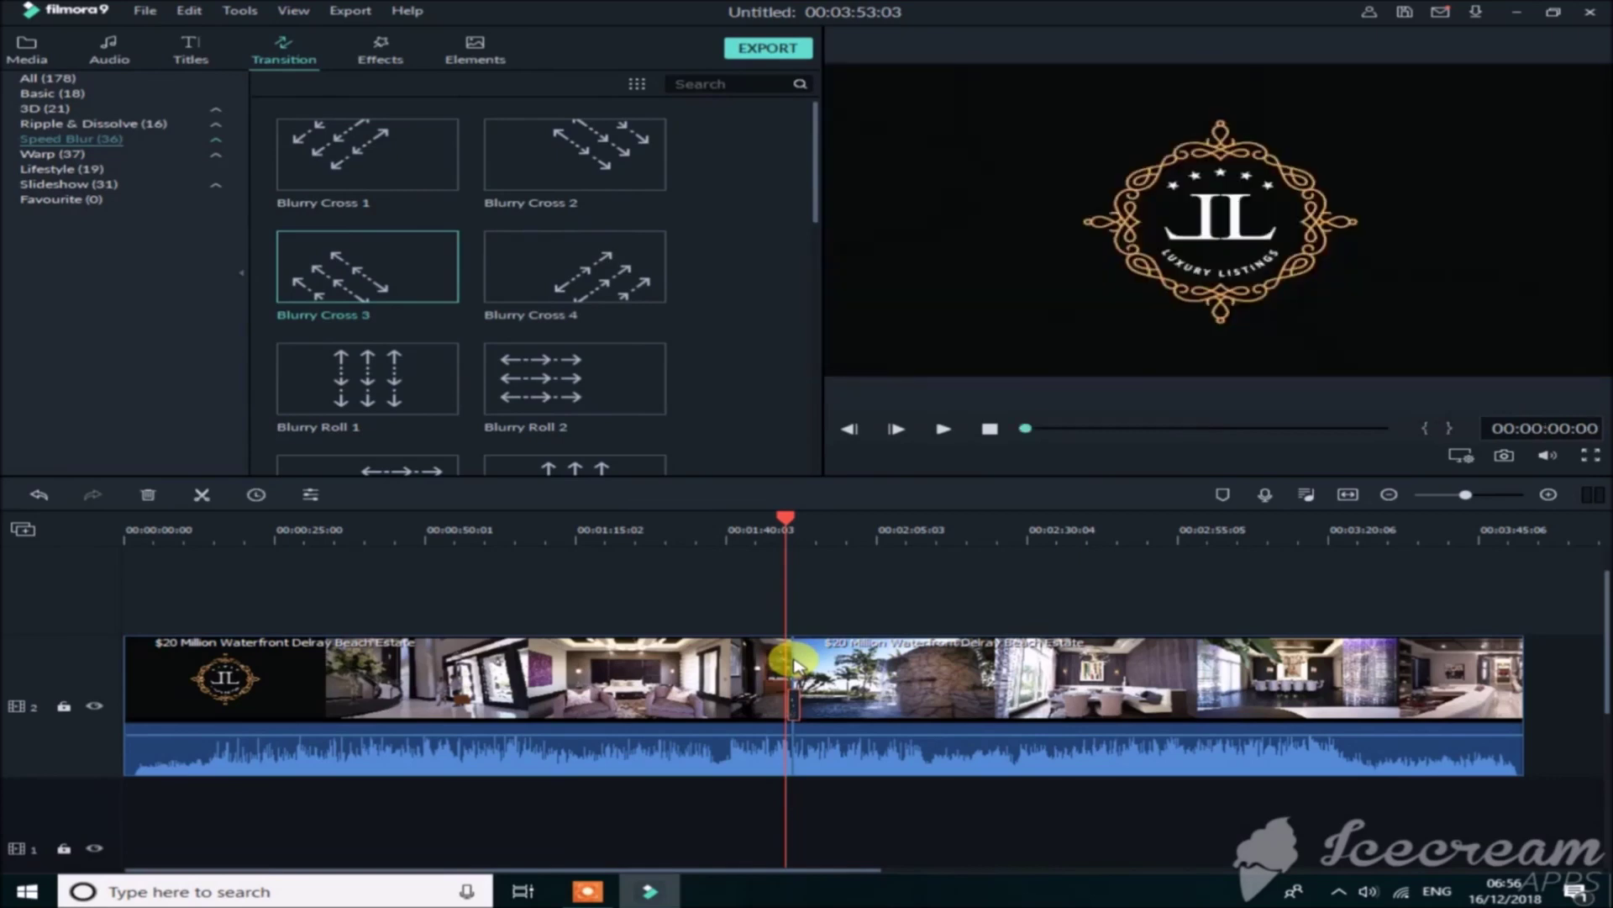
Step: Play the video from 00:01:44:09 across the cut to check the transition
{"action": "left_click", "coordinate": [749, 527]}
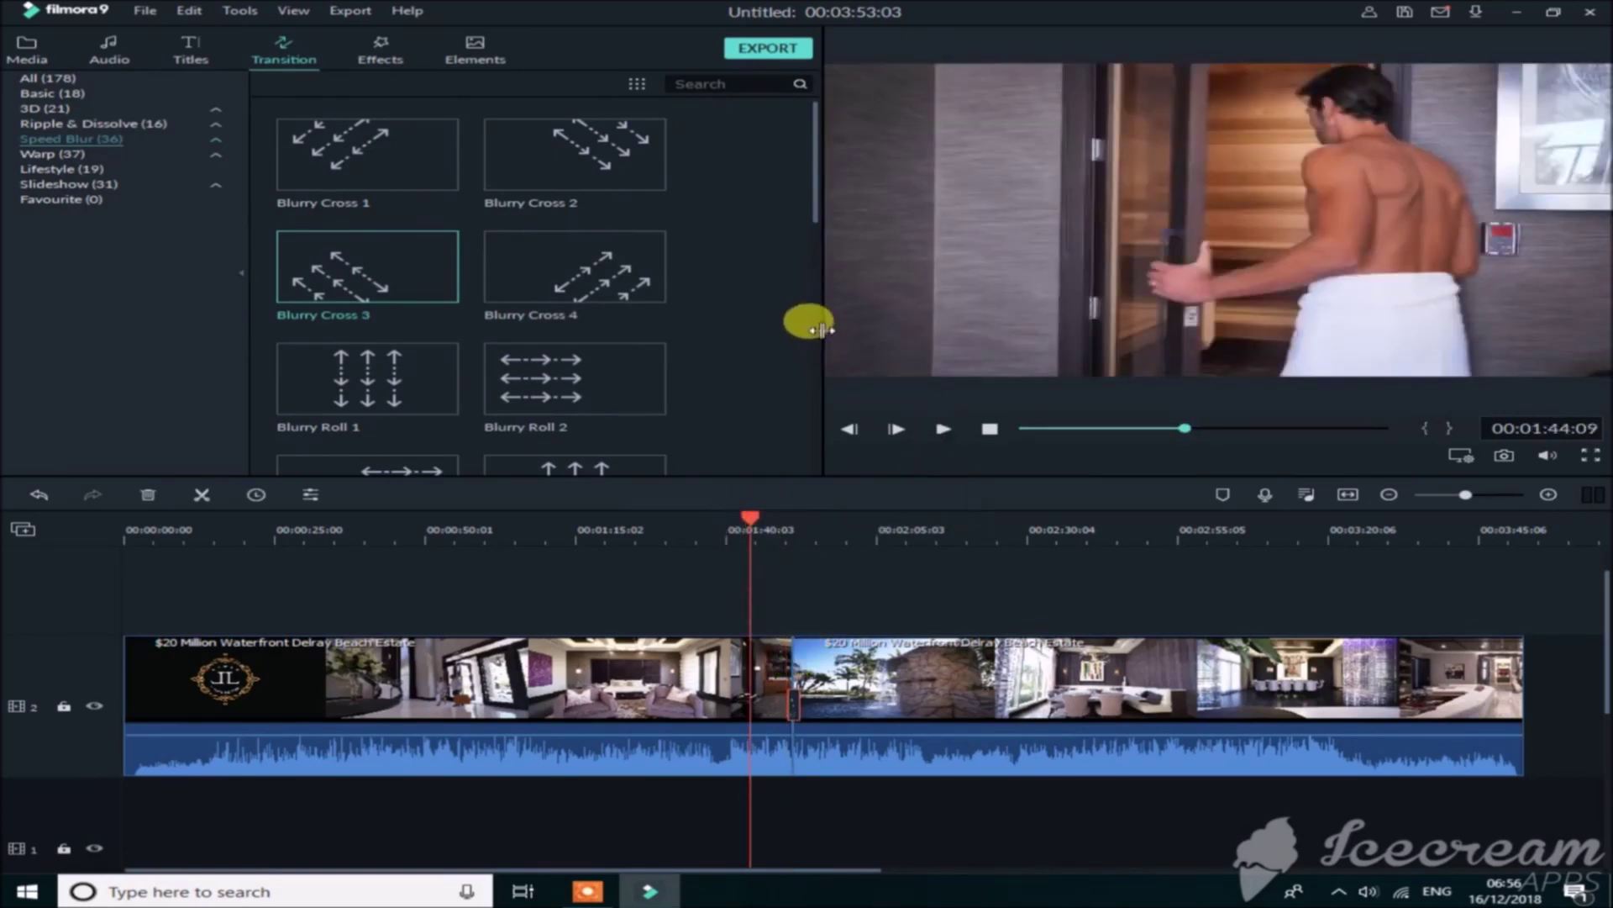
{"action": "left_click", "coordinate": [937, 433]}
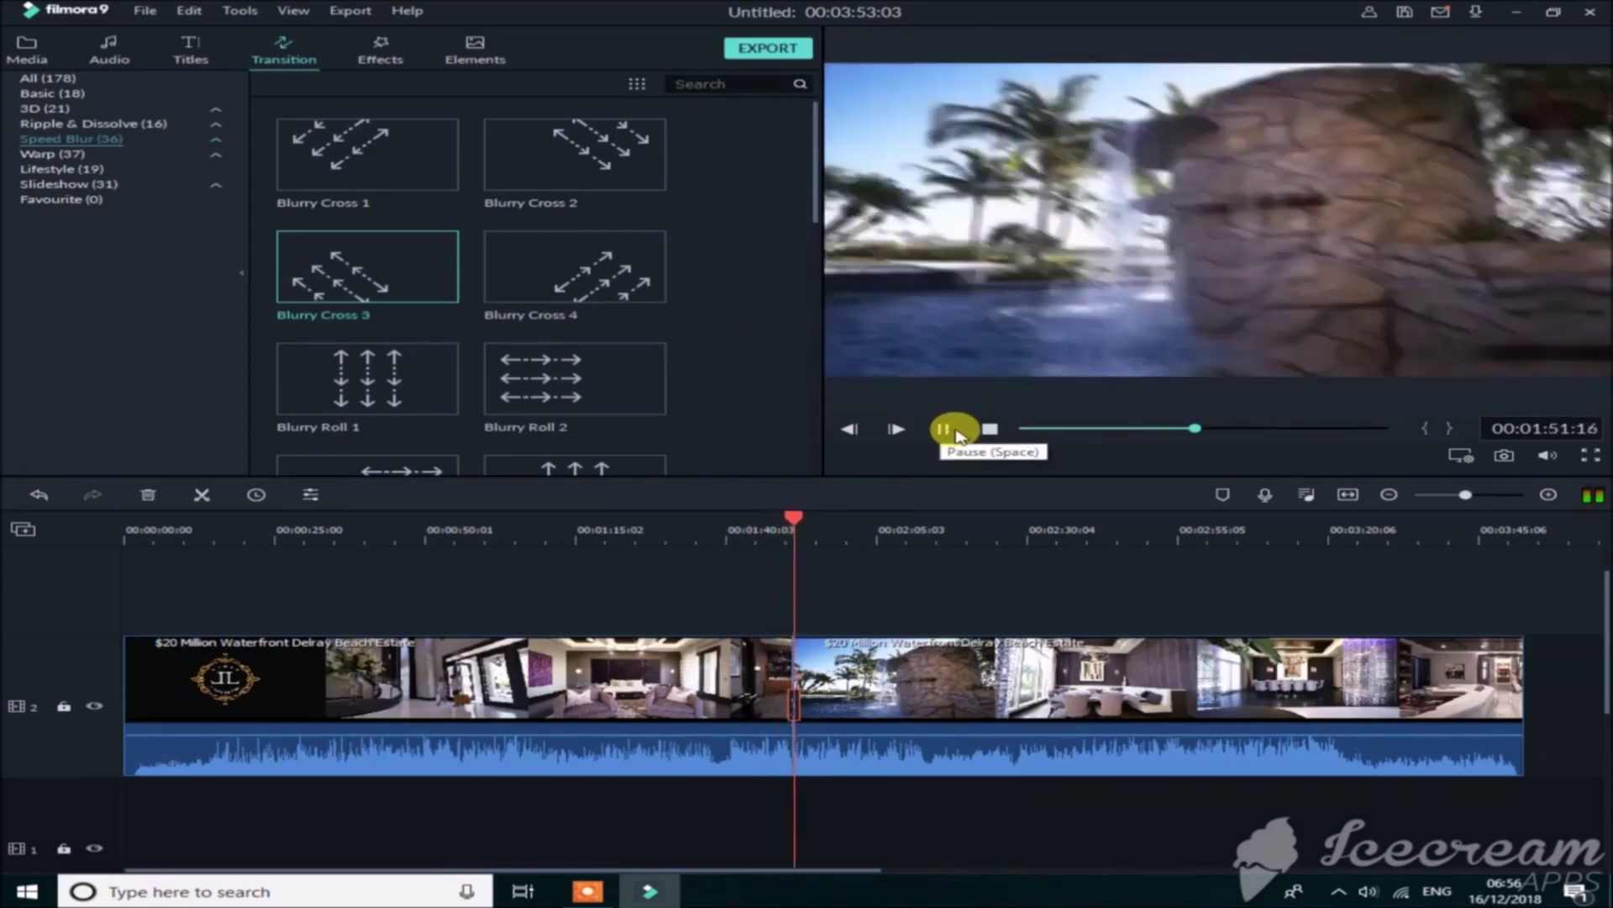
{"action": "left_click", "coordinate": [943, 430]}
{"action": "scroll", "coordinate": [836, 721], "scroll_direction": "up", "scroll_amount": 1}
{"action": "scroll", "coordinate": [836, 721], "scroll_direction": "down", "scroll_amount": 2}
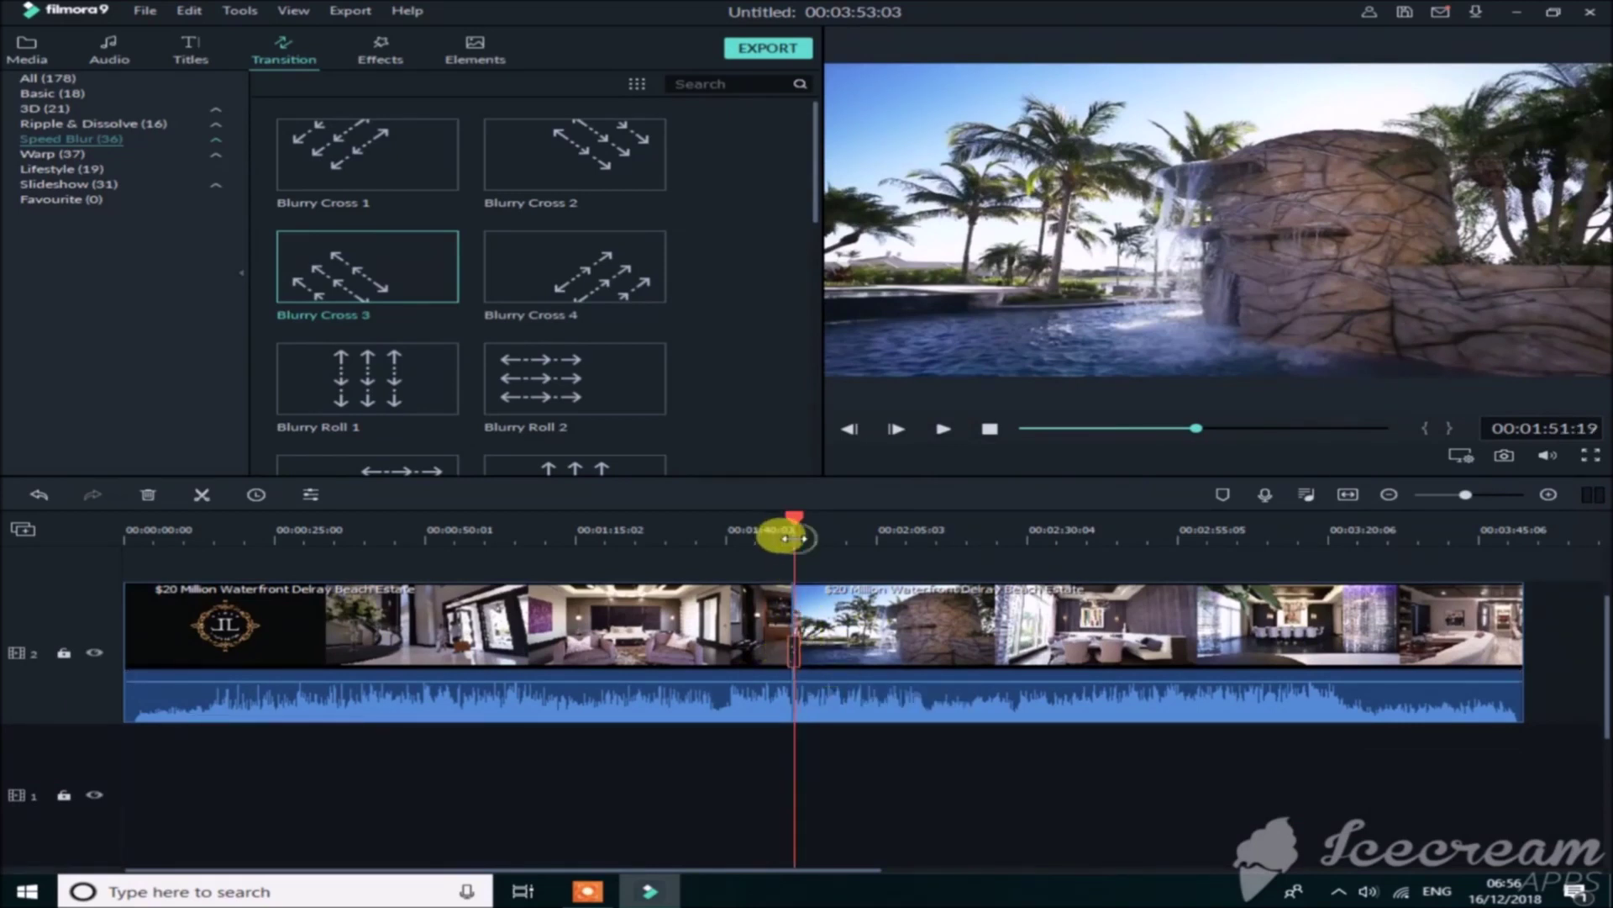
Step: Split the first part of the video at 00:01:19:01
{"action": "left_click", "coordinate": [609, 616]}
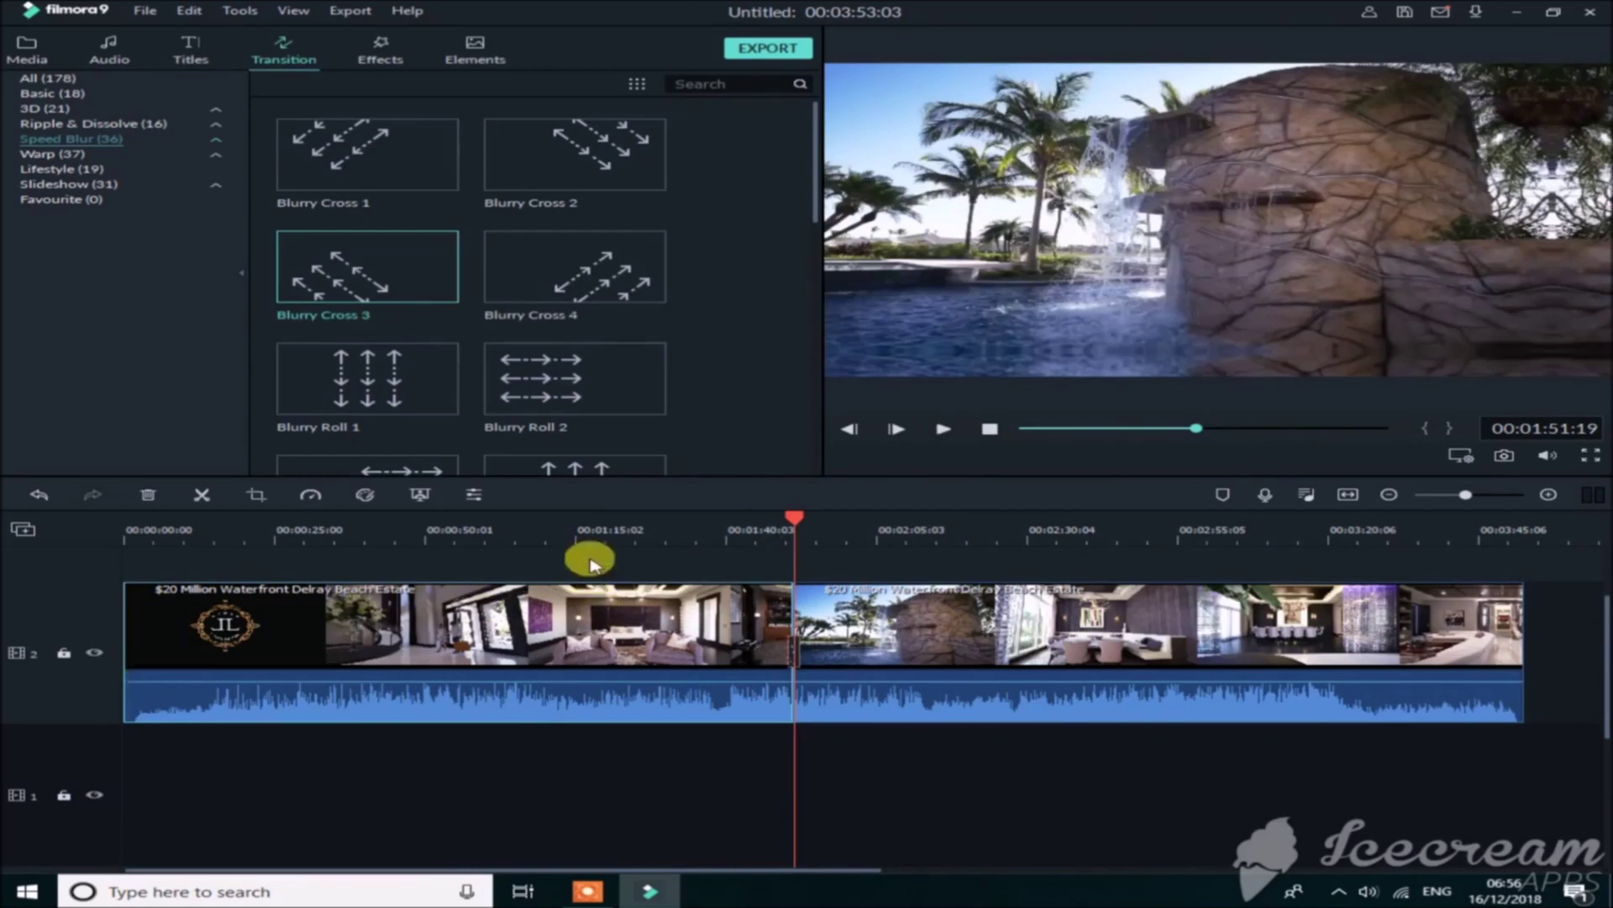
{"action": "left_click", "coordinate": [598, 640]}
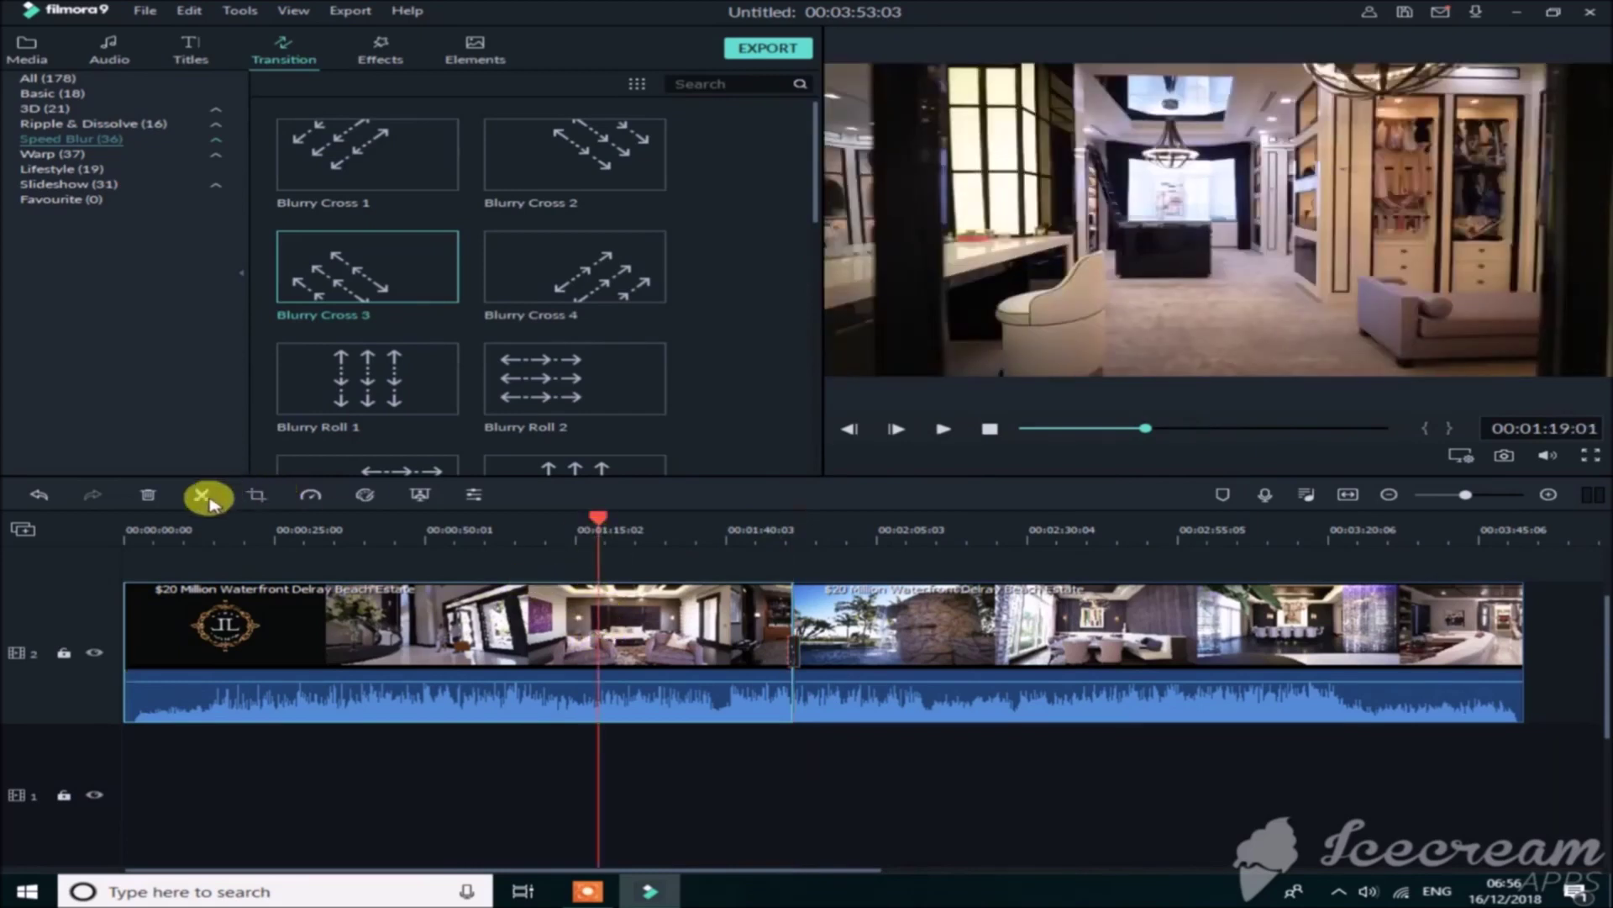
{"action": "left_click", "coordinate": [202, 494]}
{"action": "left_click", "coordinate": [593, 640]}
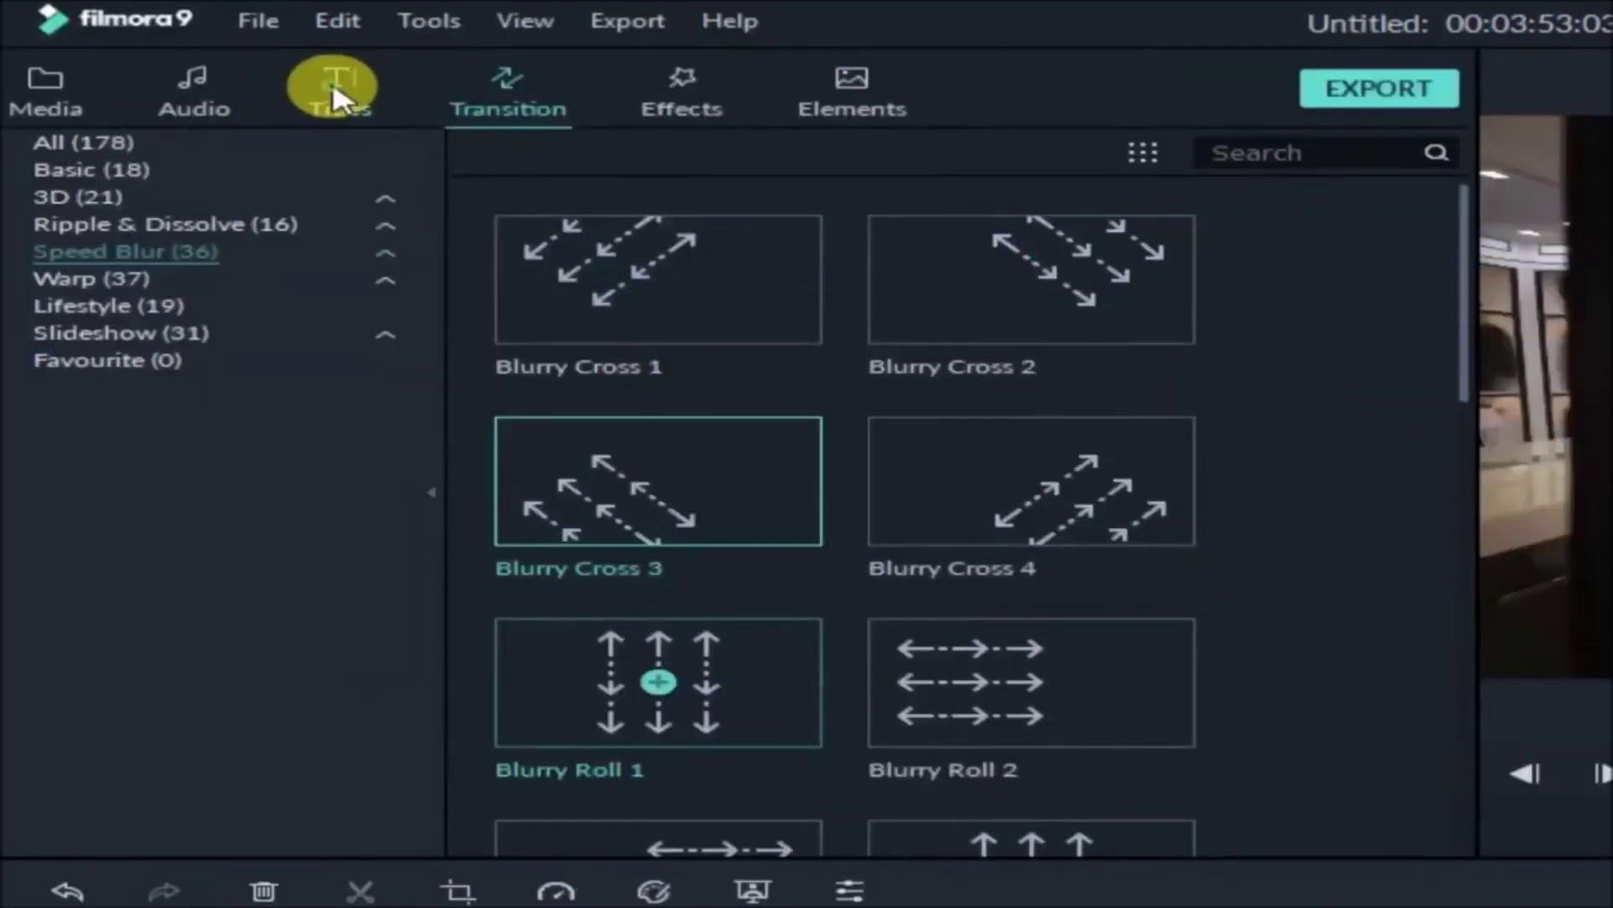
Step: Insert the Lower Third 5 title on the video track at the 00:01:19:01 cut
{"action": "left_click", "coordinate": [187, 55]}
{"action": "scroll", "coordinate": [933, 429], "scroll_direction": "down", "scroll_amount": 10}
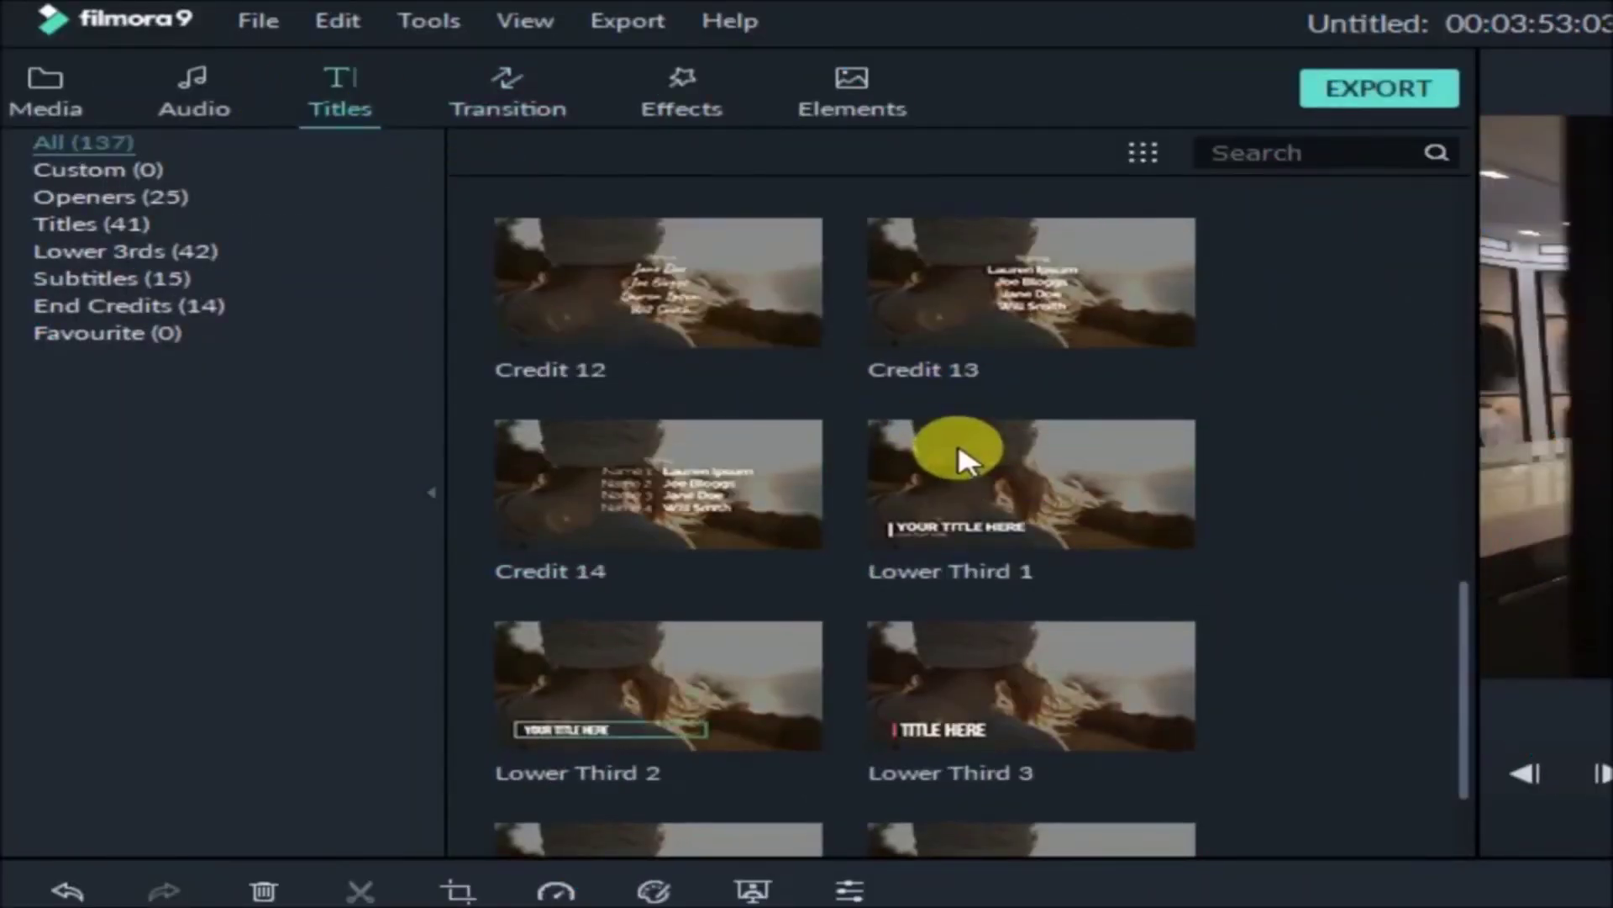
{"action": "scroll", "coordinate": [971, 471], "scroll_direction": "up", "scroll_amount": 3}
{"action": "scroll", "coordinate": [967, 458], "scroll_direction": "down", "scroll_amount": 10}
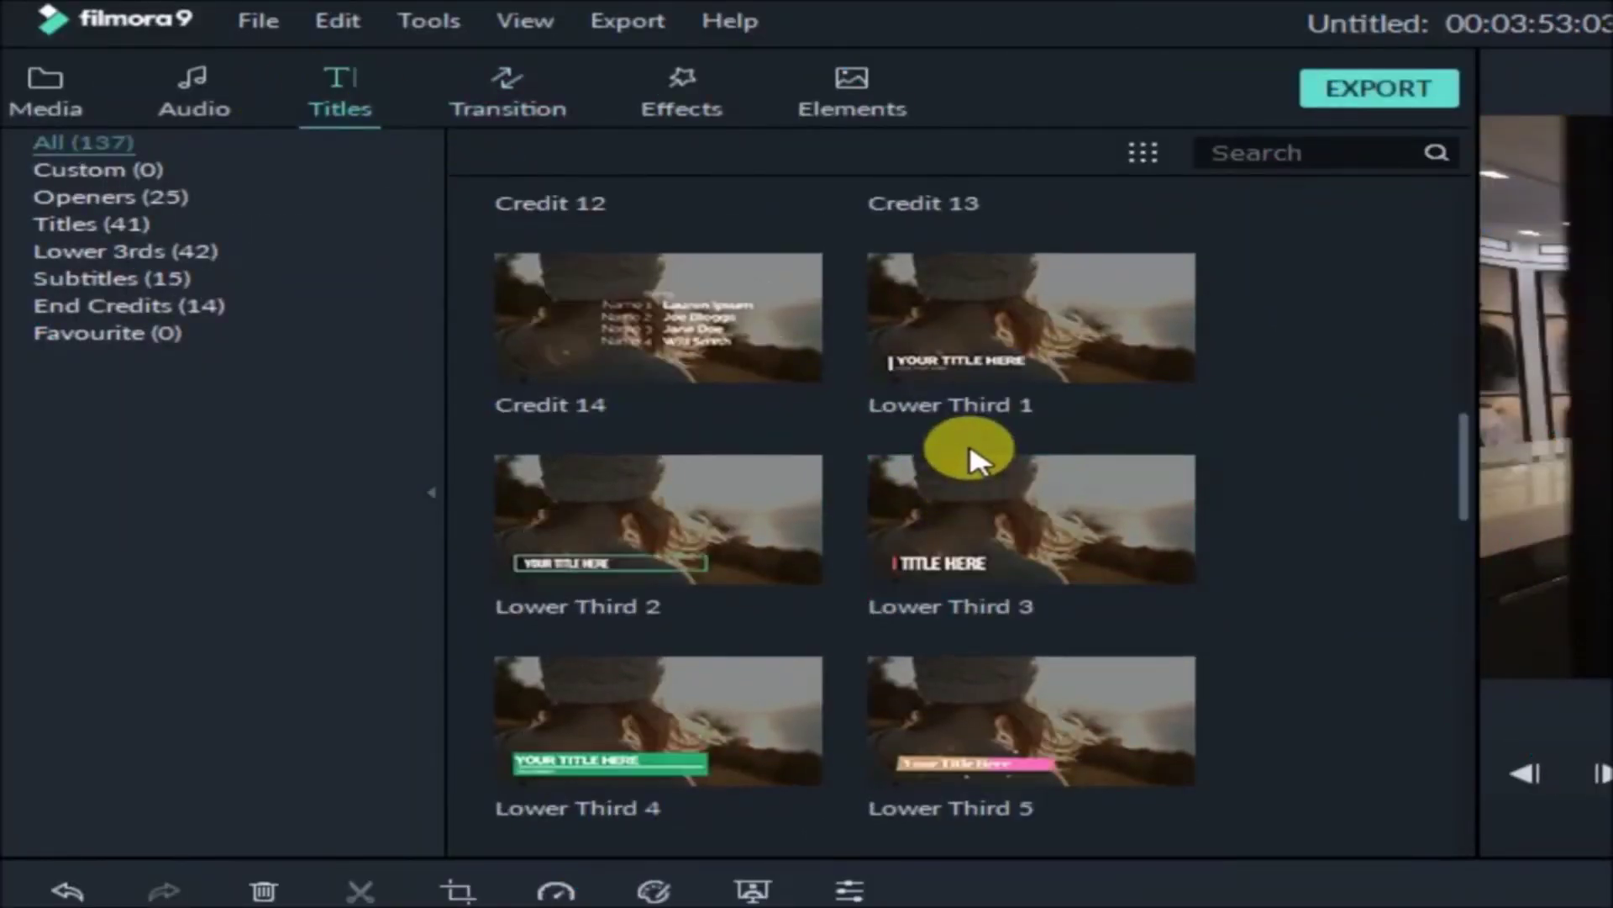
{"action": "scroll", "coordinate": [966, 458], "scroll_direction": "up", "scroll_amount": 3}
{"action": "scroll", "coordinate": [958, 454], "scroll_direction": "up", "scroll_amount": 3}
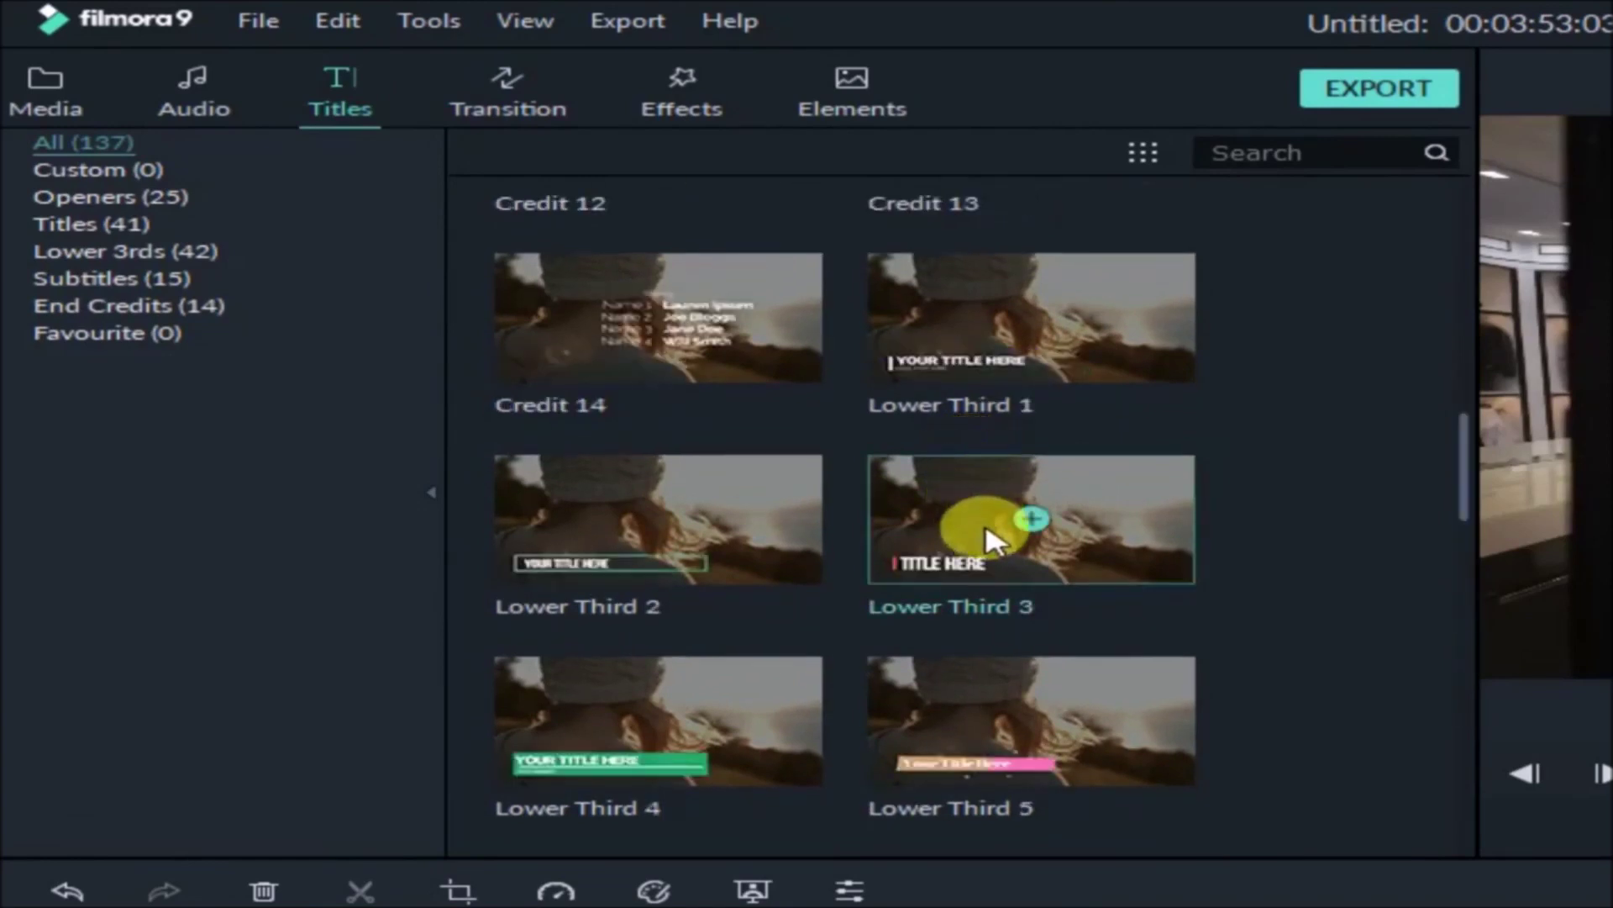
{"action": "scroll", "coordinate": [967, 458], "scroll_direction": "down", "scroll_amount": 3}
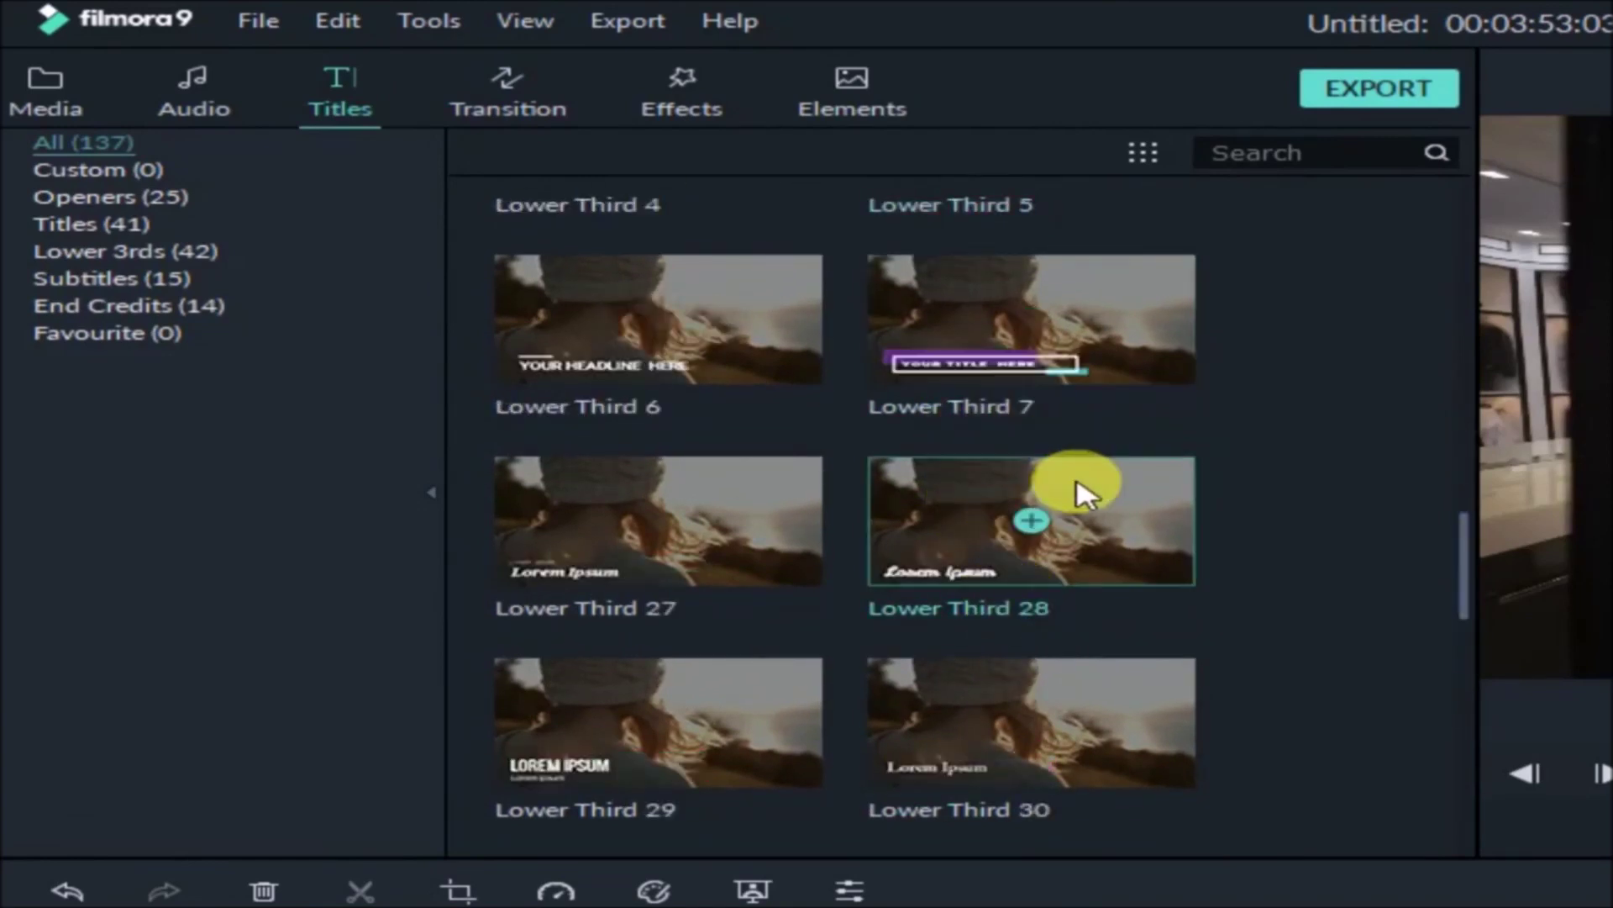
{"action": "scroll", "coordinate": [1067, 475], "scroll_direction": "up", "scroll_amount": 3}
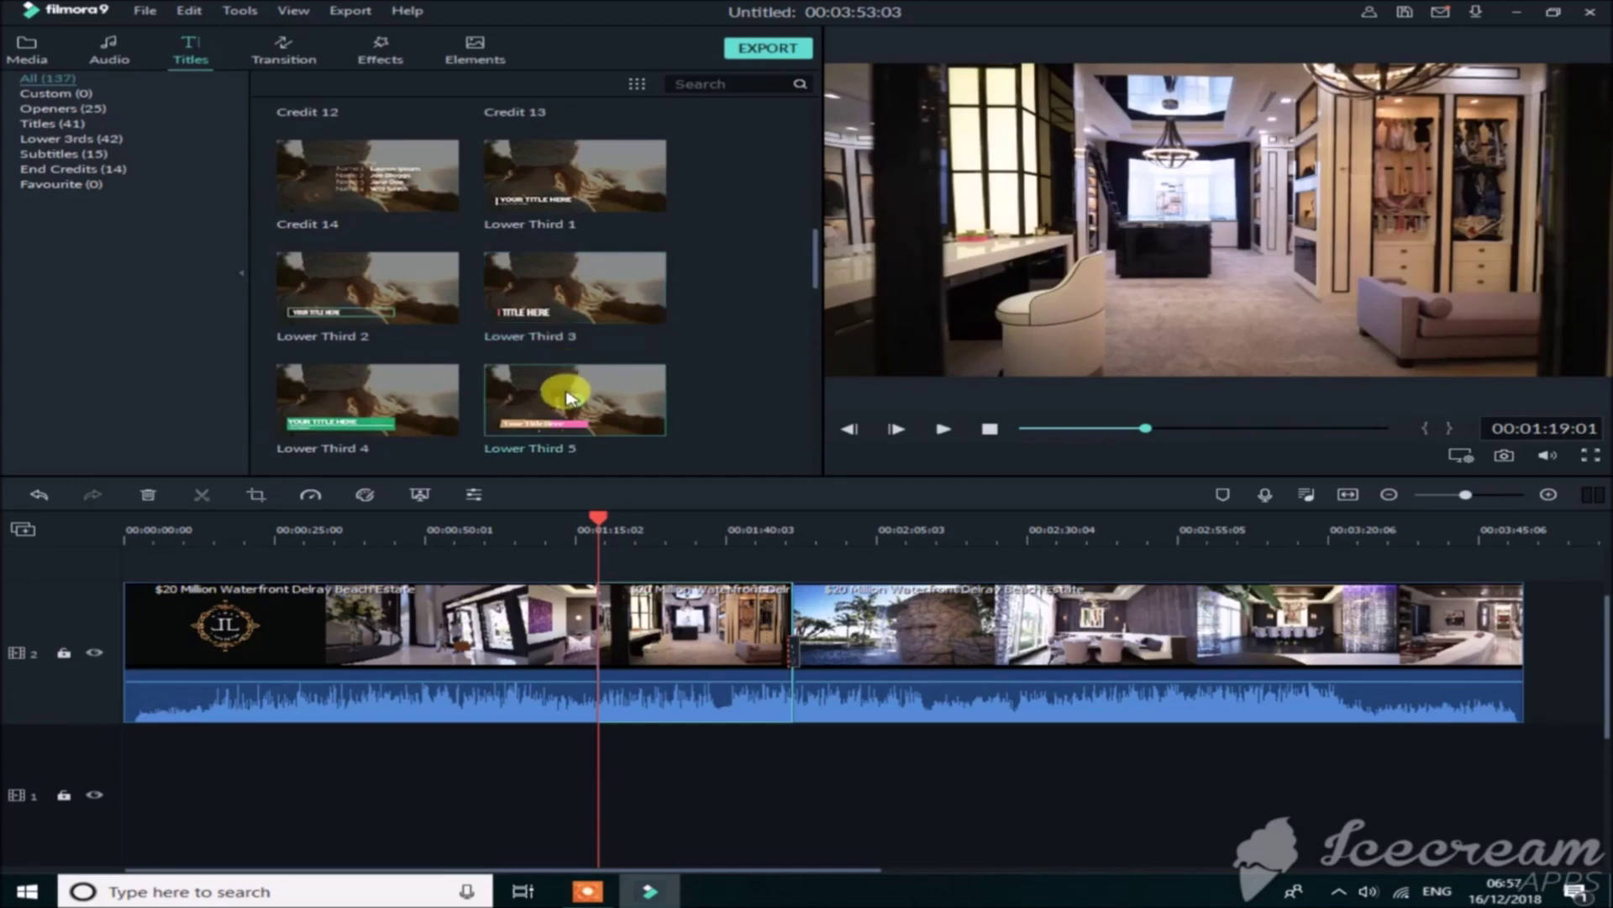
{"action": "left_click_drag", "start_coordinate": [546, 395], "coordinate": [595, 639]}
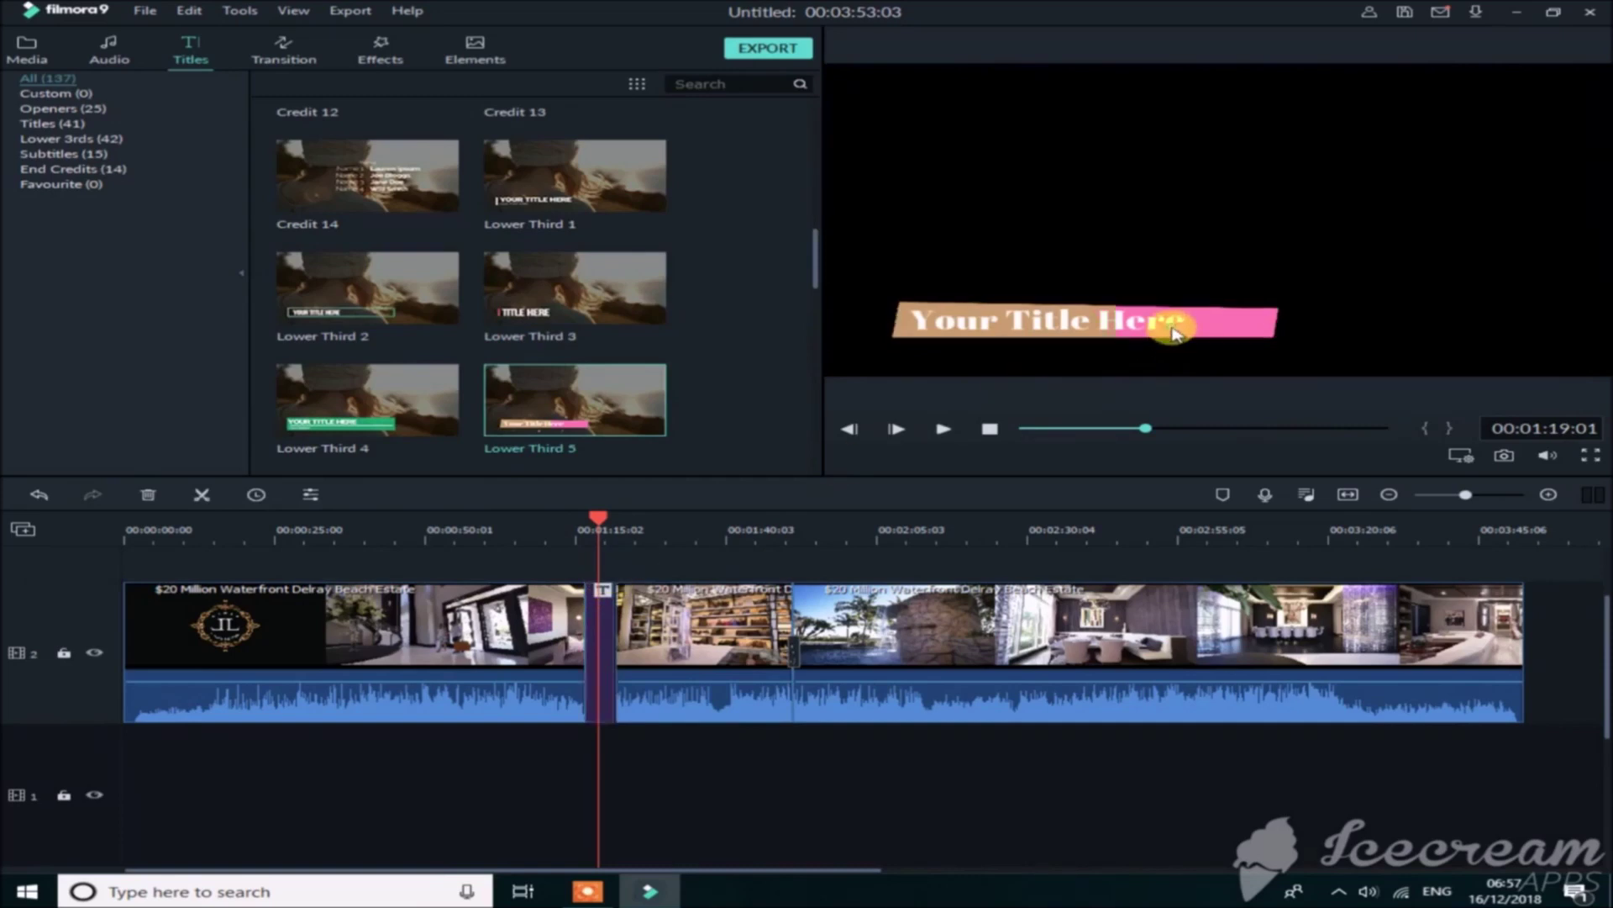
Step: Replace the placeholder text of the Lower Third 5 title with the person's name and apply it
{"action": "double_click", "coordinate": [1181, 331]}
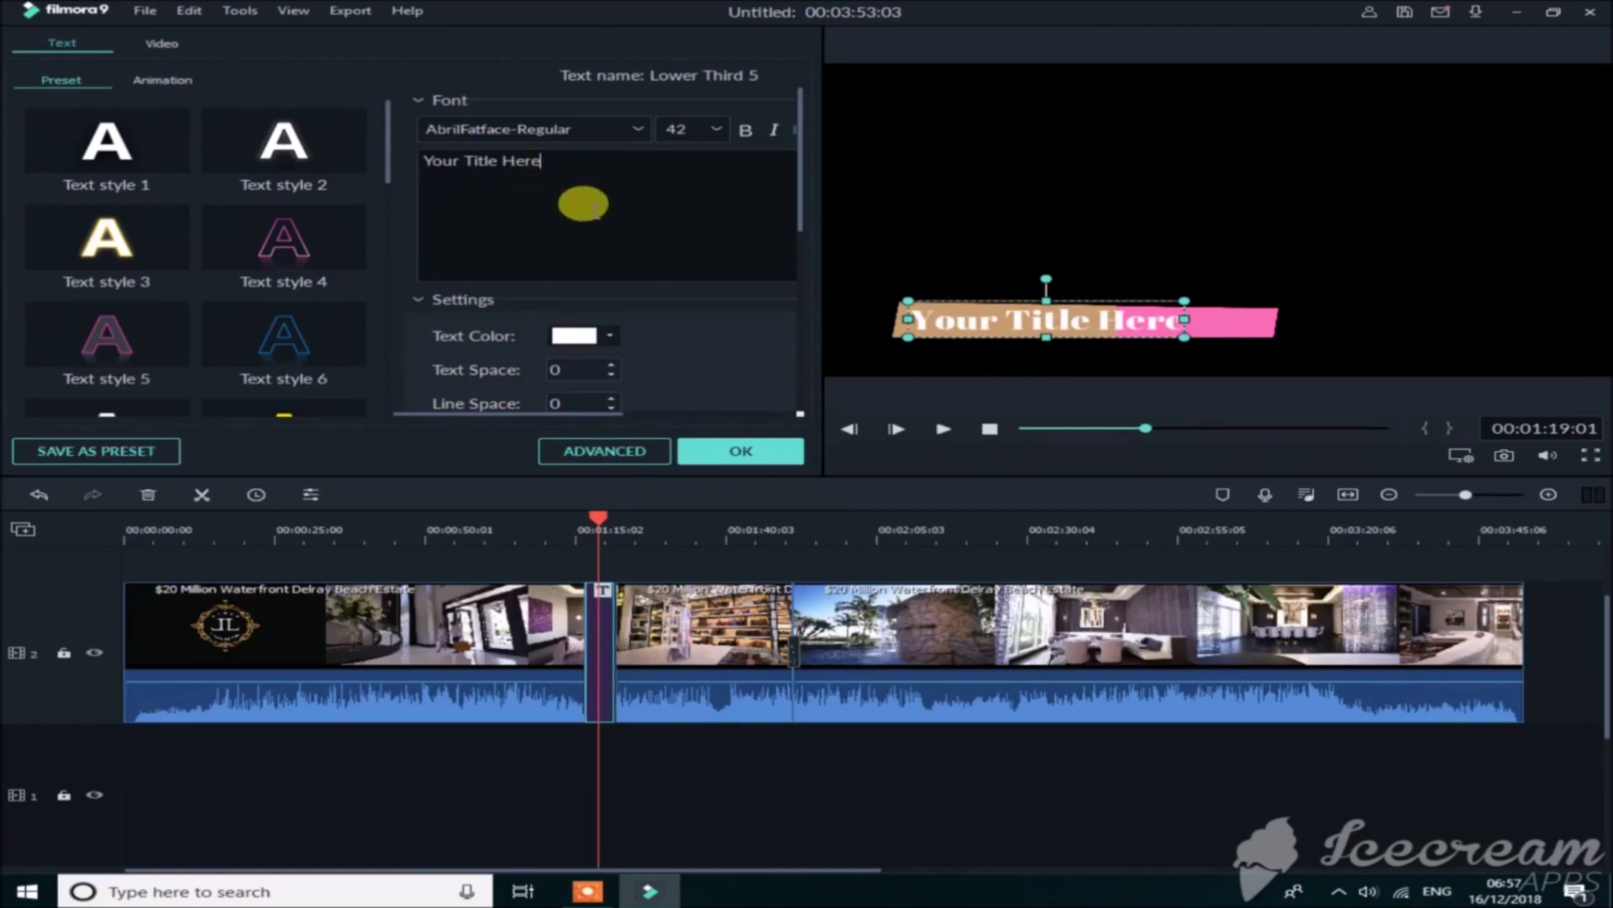
{"action": "key", "text": "ctrl+a"}
{"action": "type", "text": "Y"}
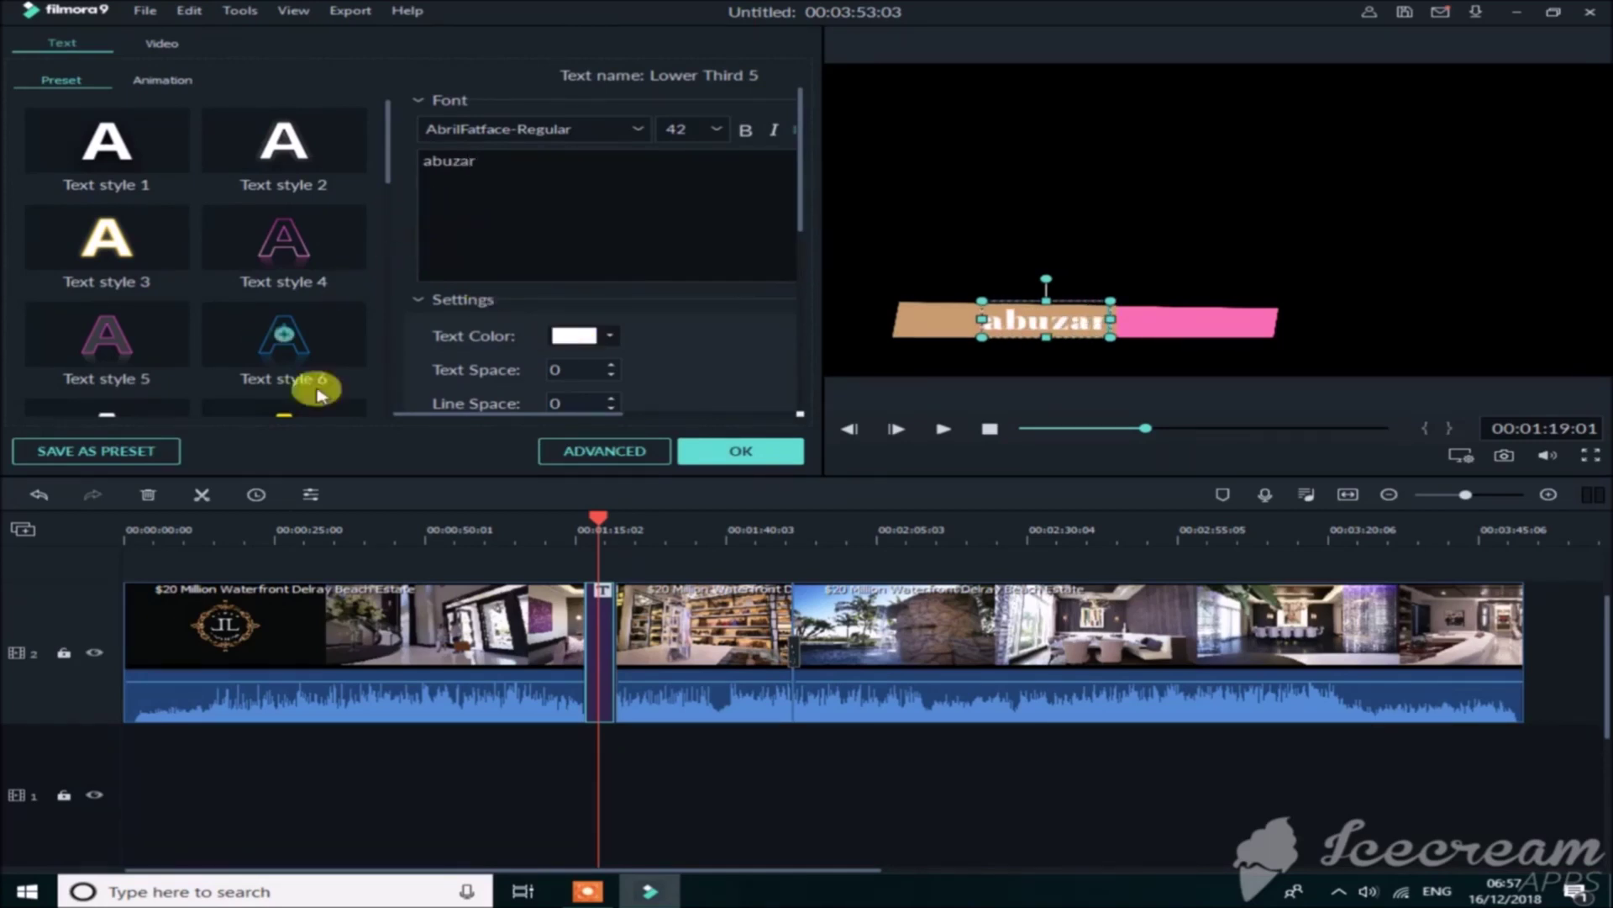
{"action": "left_click", "coordinate": [733, 452]}
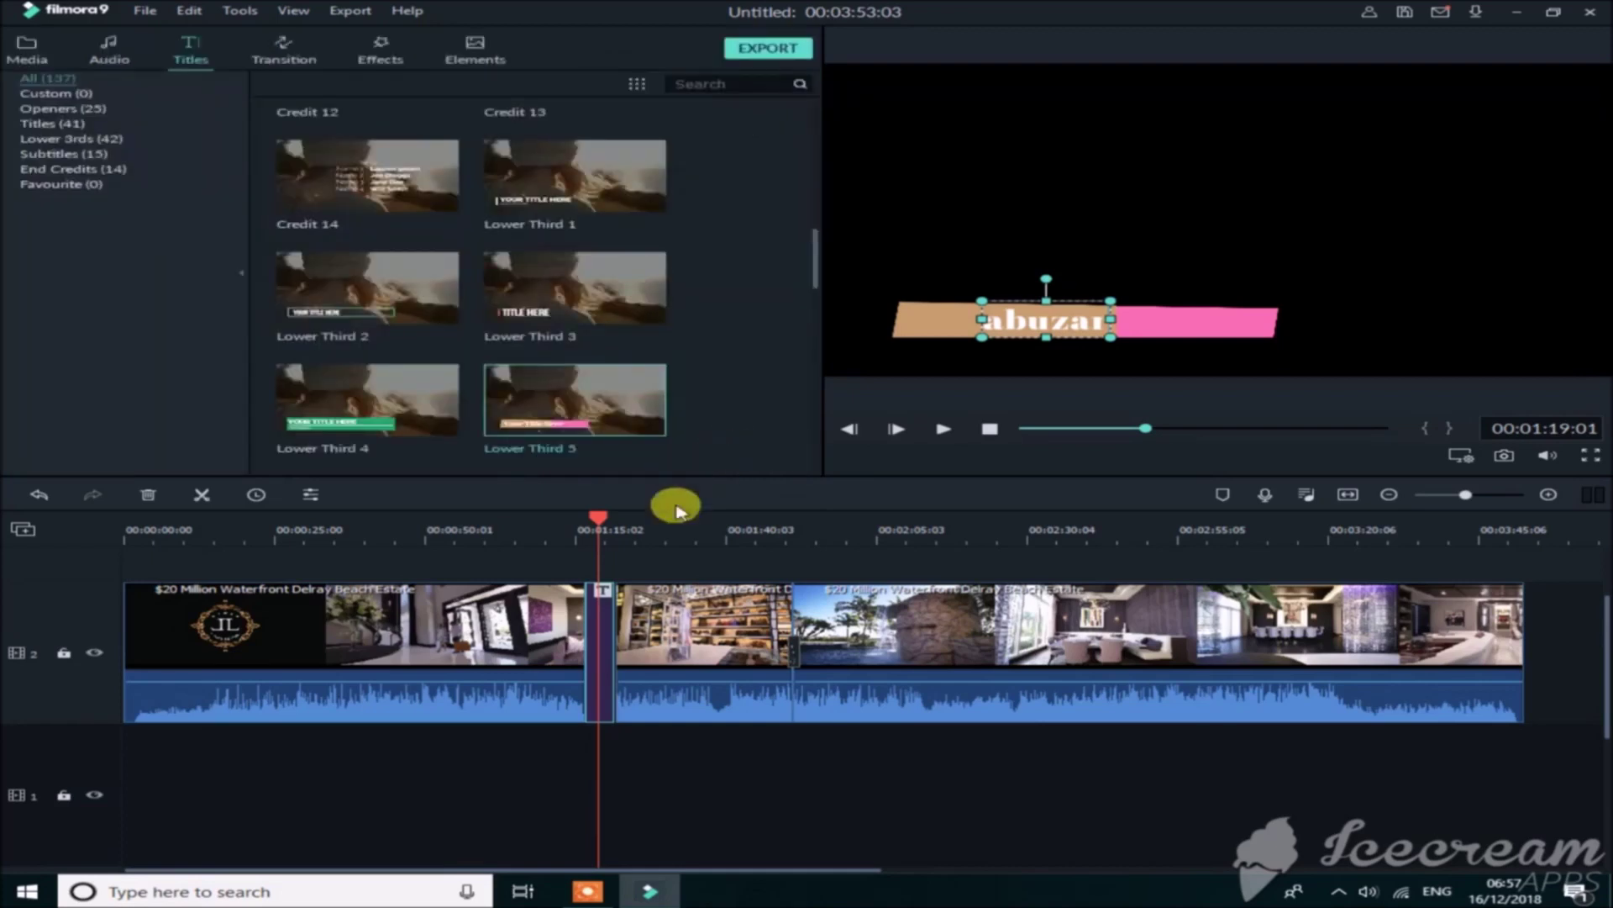
Step: Play the timeline from just before the title to check its animation
{"action": "left_click_drag", "start_coordinate": [535, 538], "coordinate": [571, 530]}
{"action": "left_click", "coordinate": [938, 427]}
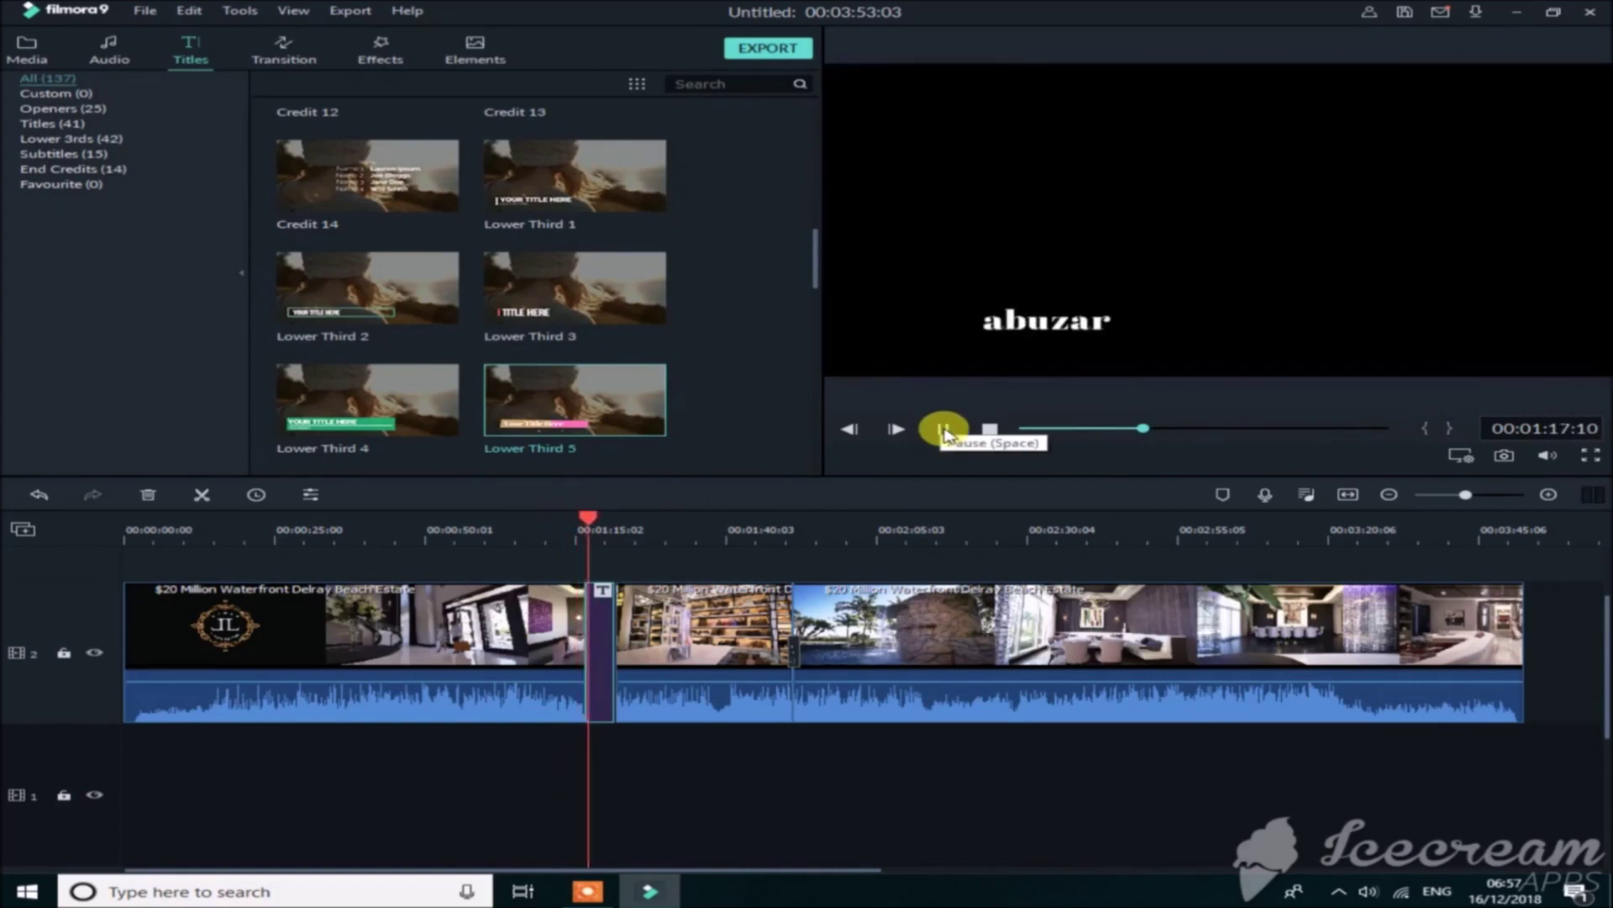
{"action": "left_click", "coordinate": [943, 429]}
Step: Move the title to the track above the video, slide the following piece back beneath it and play that section
{"action": "double_click", "coordinate": [598, 601]}
{"action": "left_click", "coordinate": [735, 448]}
{"action": "mouse_move", "coordinate": [595, 638]}
{"action": "left_mouse_down"}
{"action": "mouse_move", "coordinate": [598, 542]}
{"action": "mouse_move", "coordinate": [598, 626]}
{"action": "left_mouse_up"}
{"action": "left_click_drag", "start_coordinate": [668, 690], "coordinate": [638, 687]}
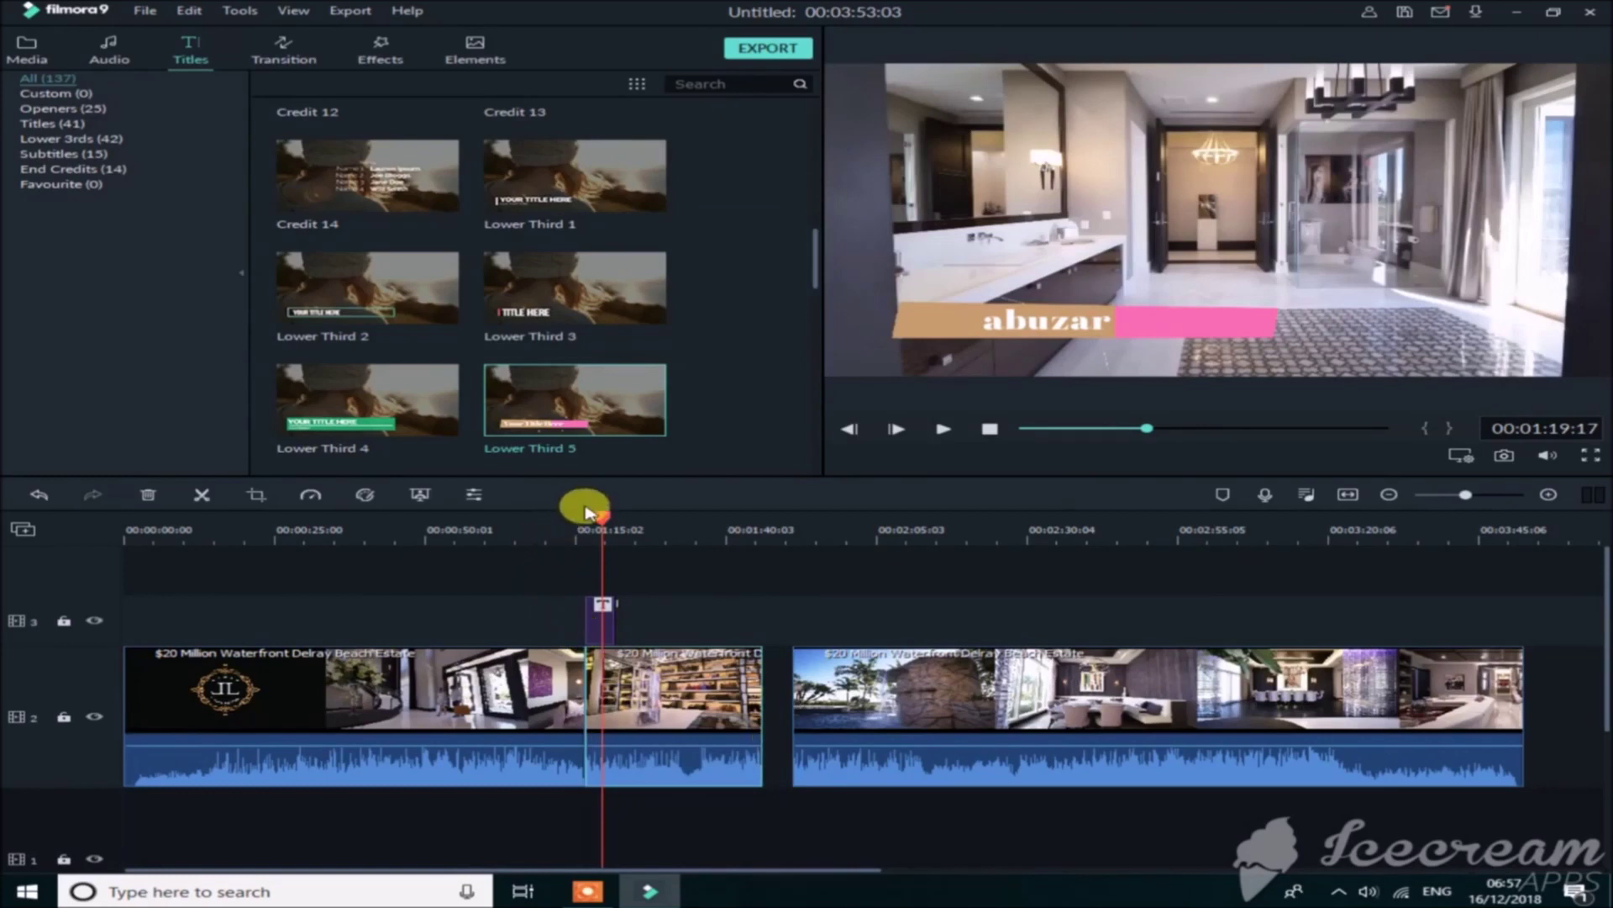
{"action": "left_click", "coordinate": [935, 433]}
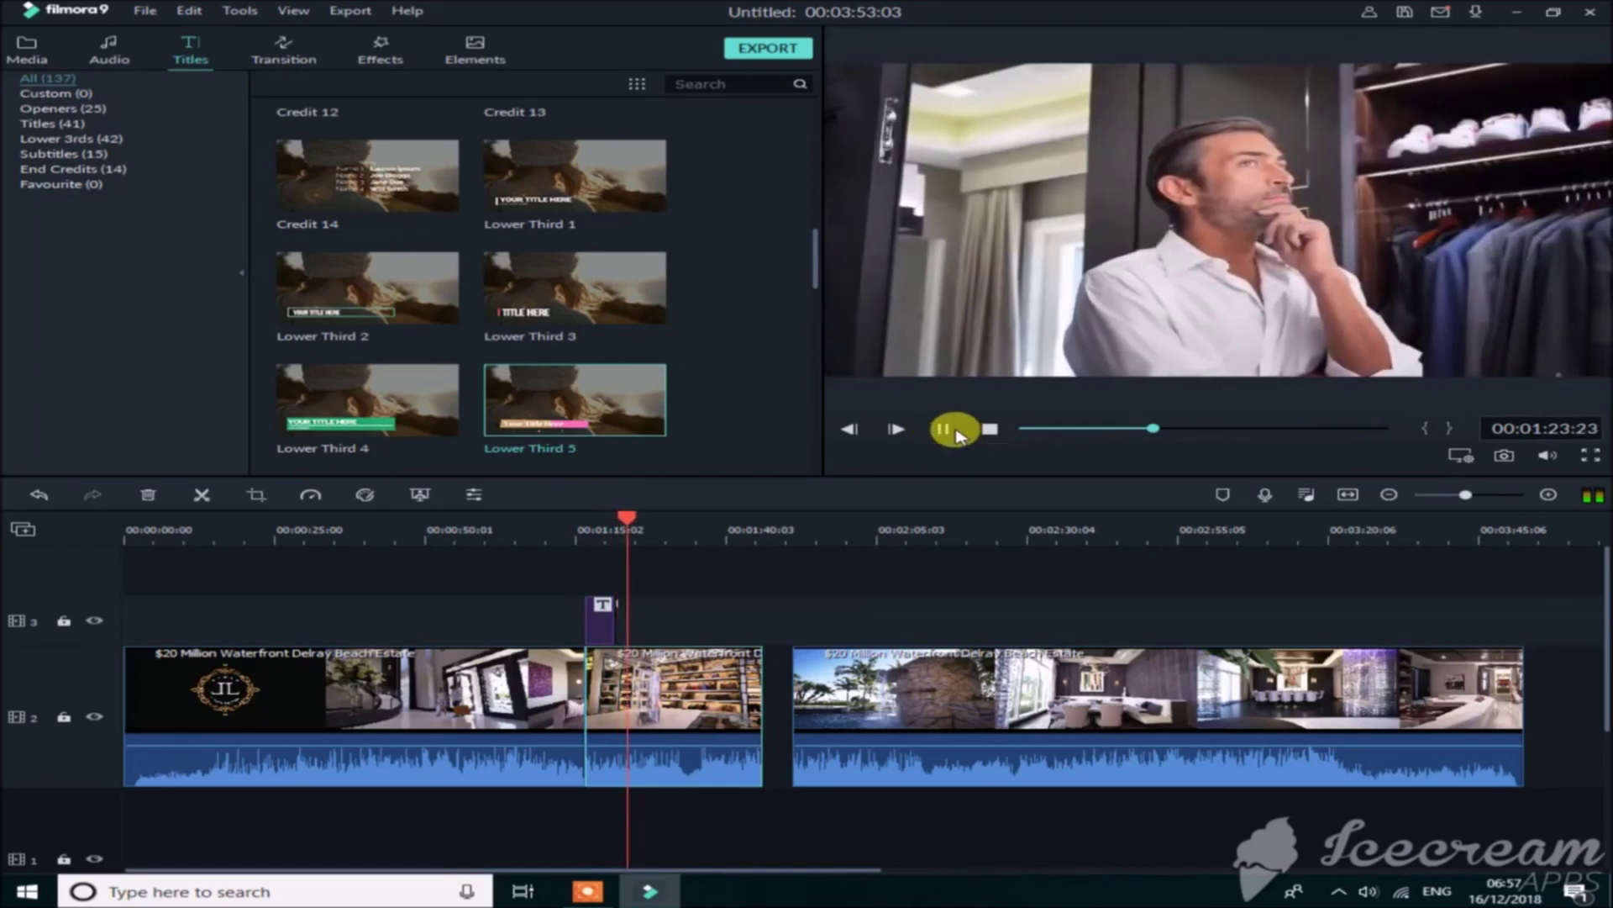
{"action": "left_click", "coordinate": [944, 430]}
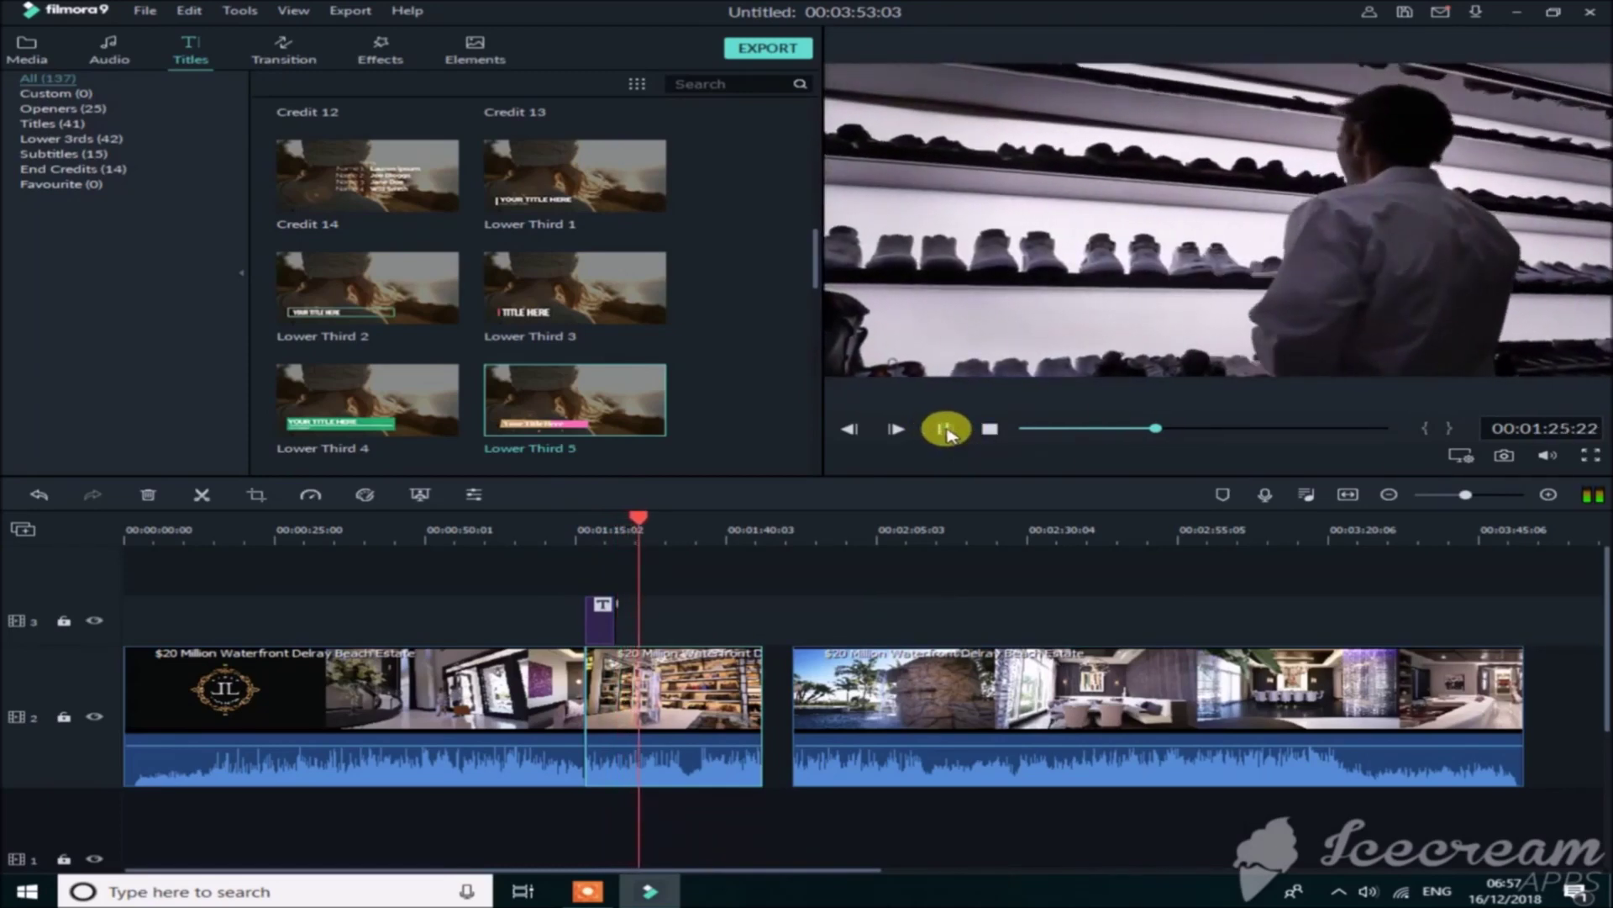
Step: Move the last part against the end of the middle piece and split it at 00:02:07:18
{"action": "left_click_drag", "start_coordinate": [849, 689], "coordinate": [755, 645]}
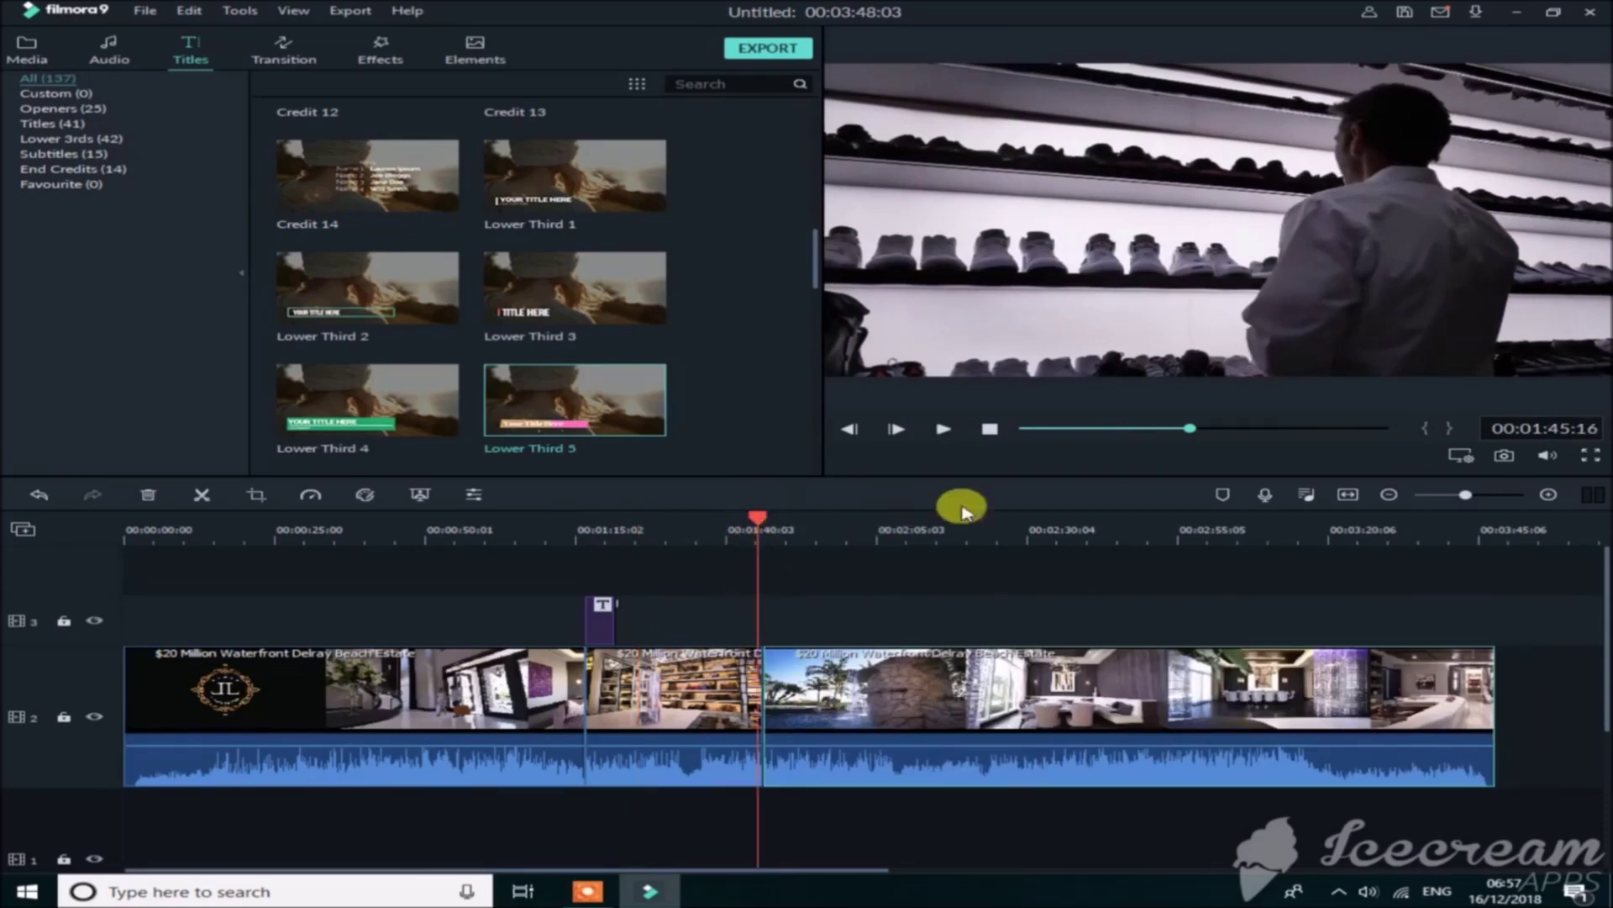
{"action": "left_click", "coordinate": [944, 428]}
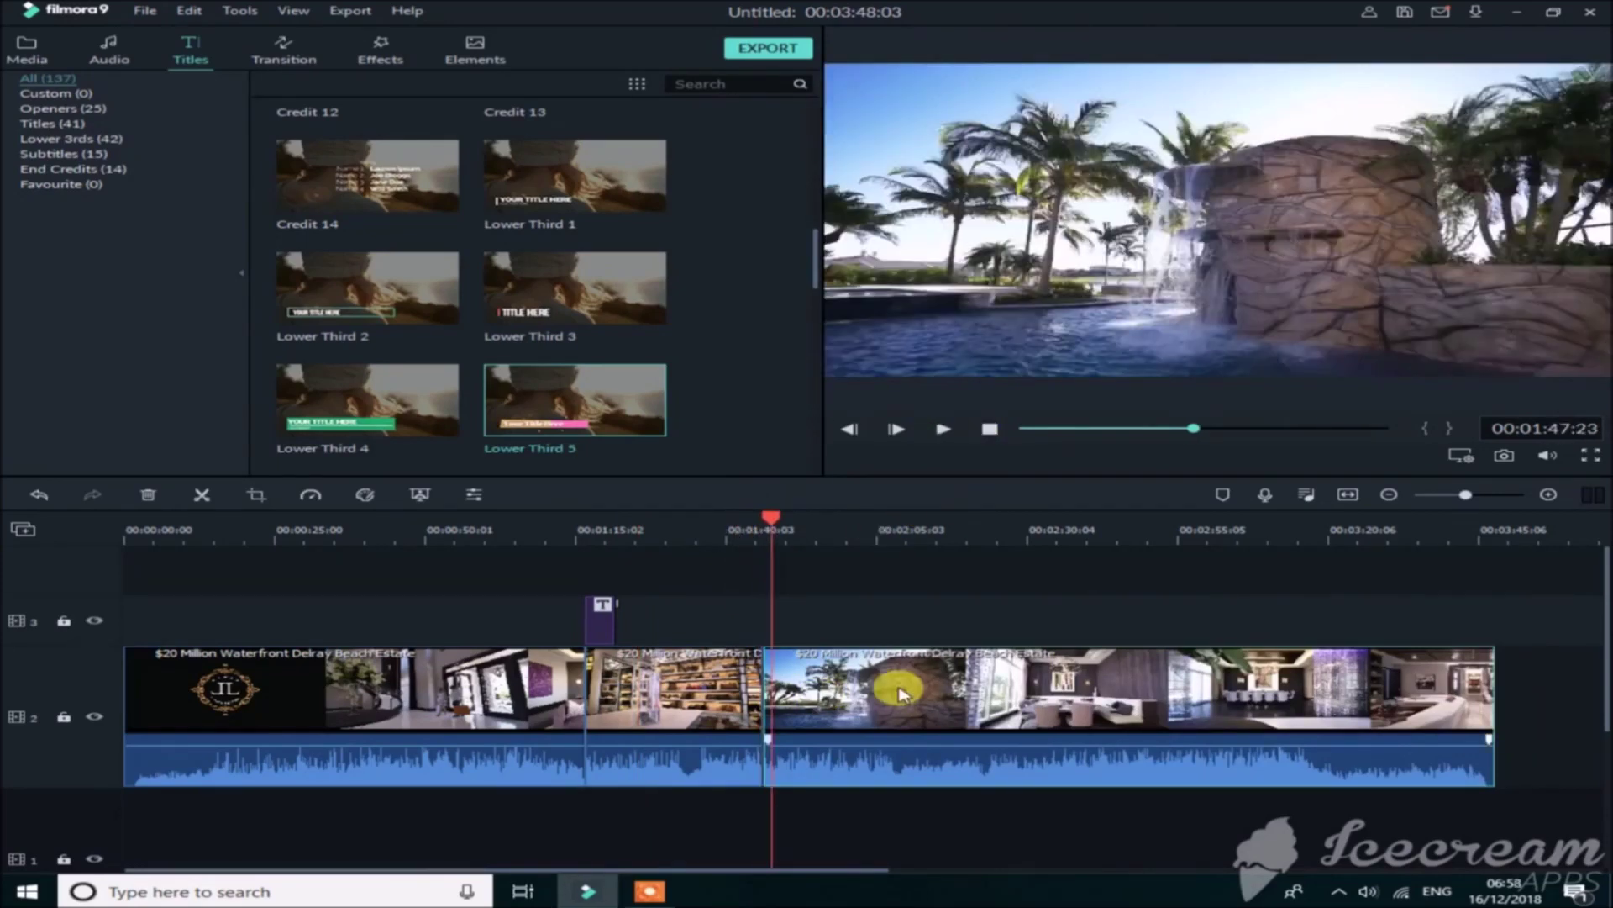
{"action": "left_click", "coordinate": [889, 532]}
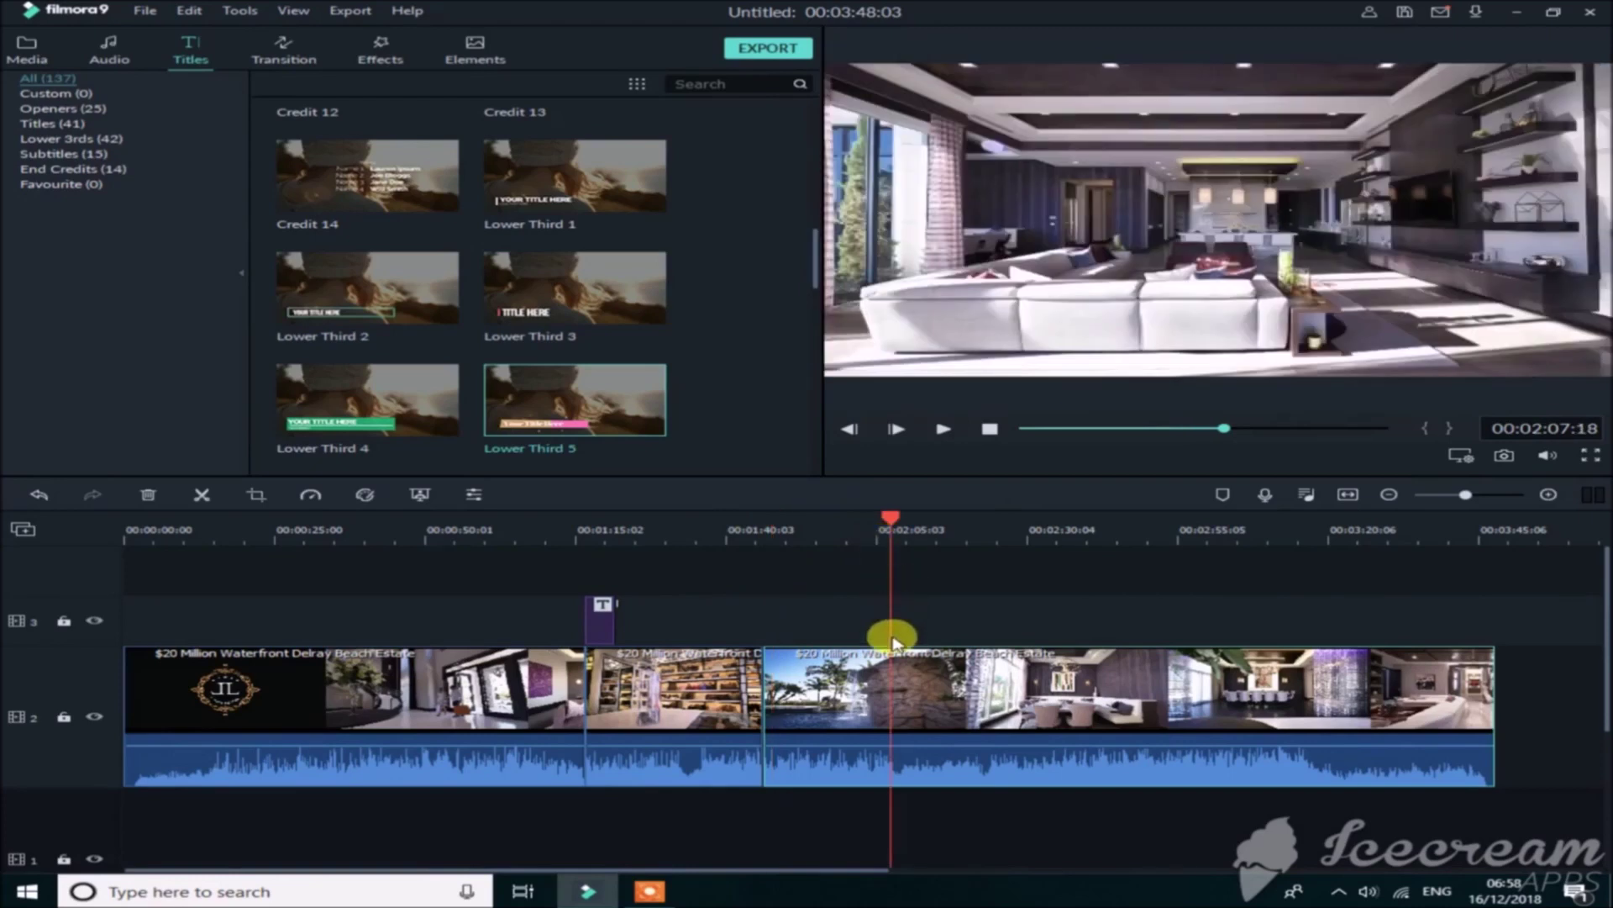
{"action": "left_click", "coordinate": [205, 494]}
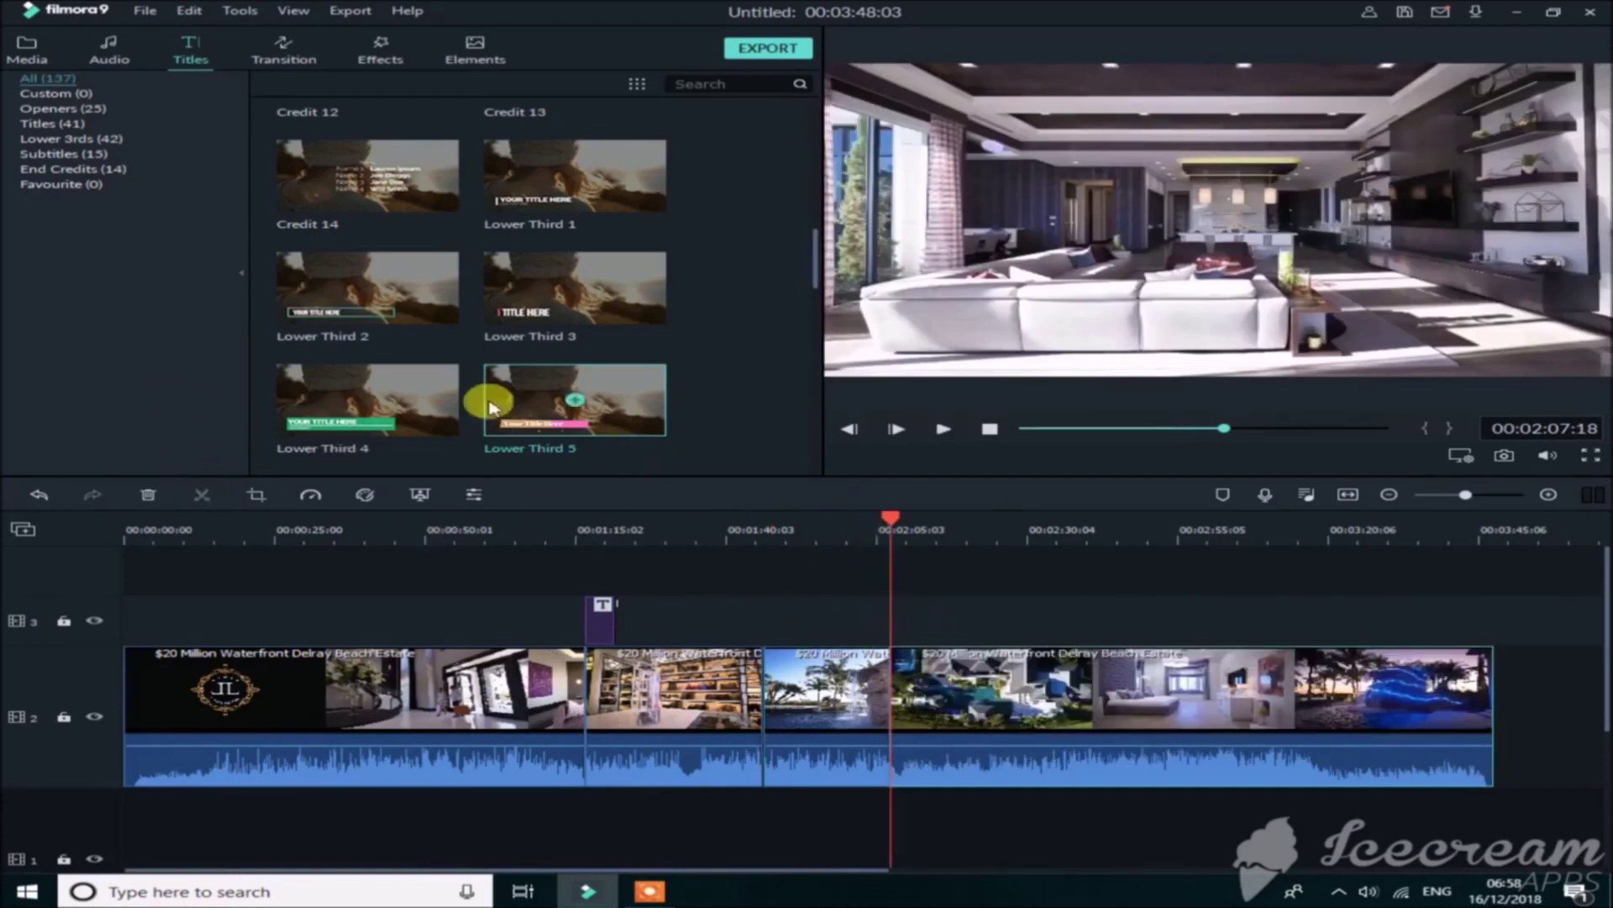
Step: Browse the full collection of filters in the effects library
{"action": "left_click", "coordinate": [373, 54]}
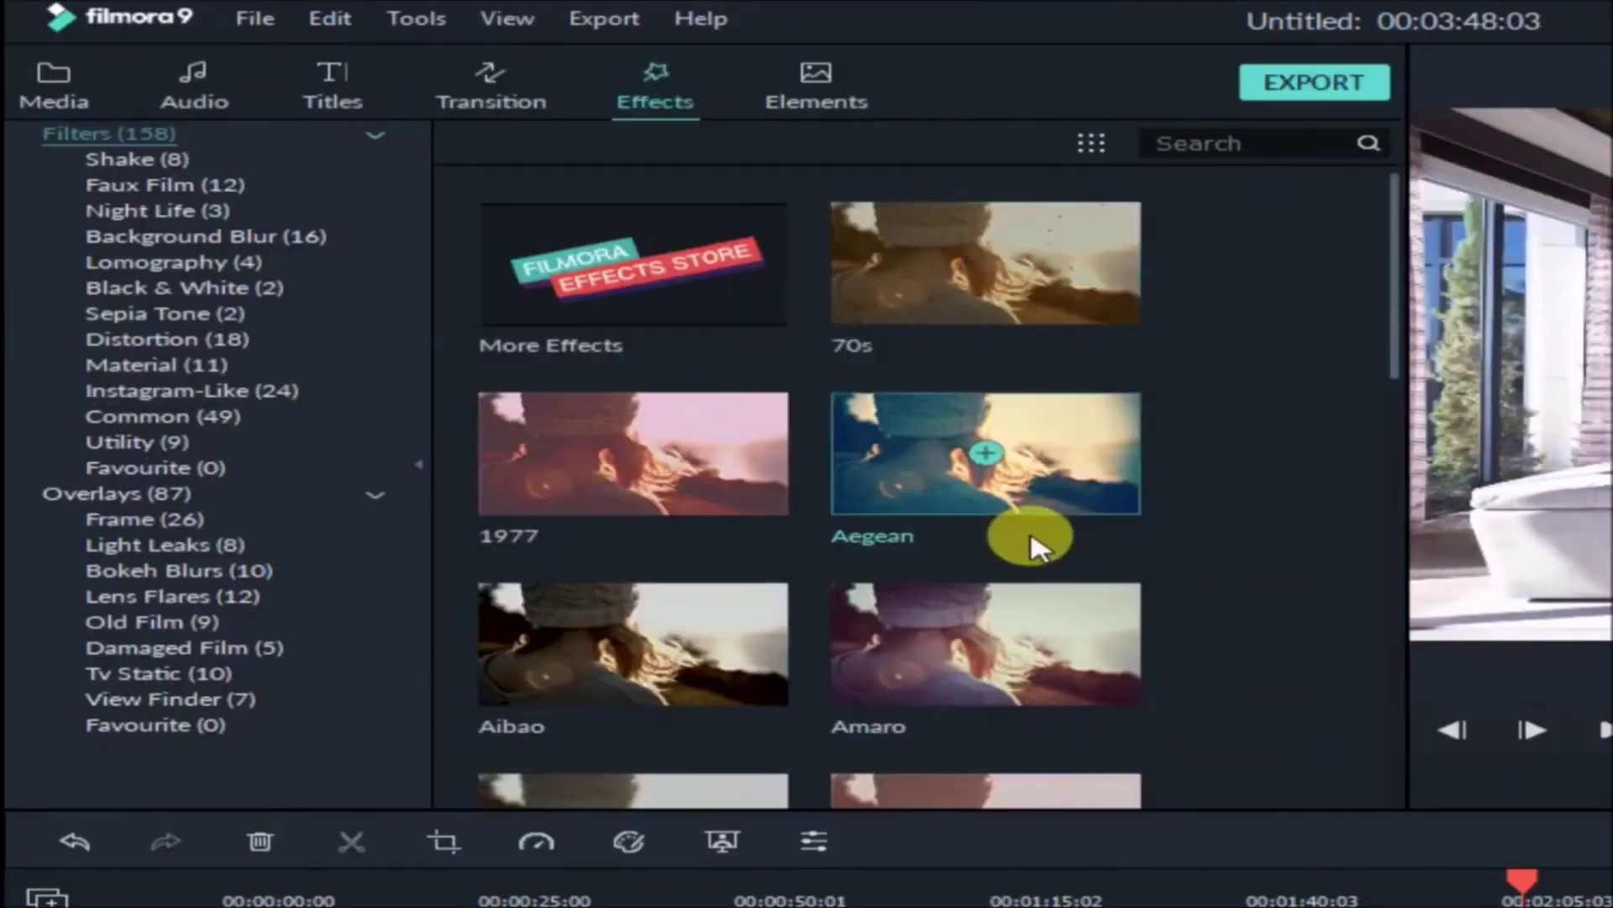
{"action": "scroll", "coordinate": [604, 319], "scroll_direction": "down", "scroll_amount": 5}
{"action": "scroll", "coordinate": [567, 297], "scroll_direction": "up", "scroll_amount": 5}
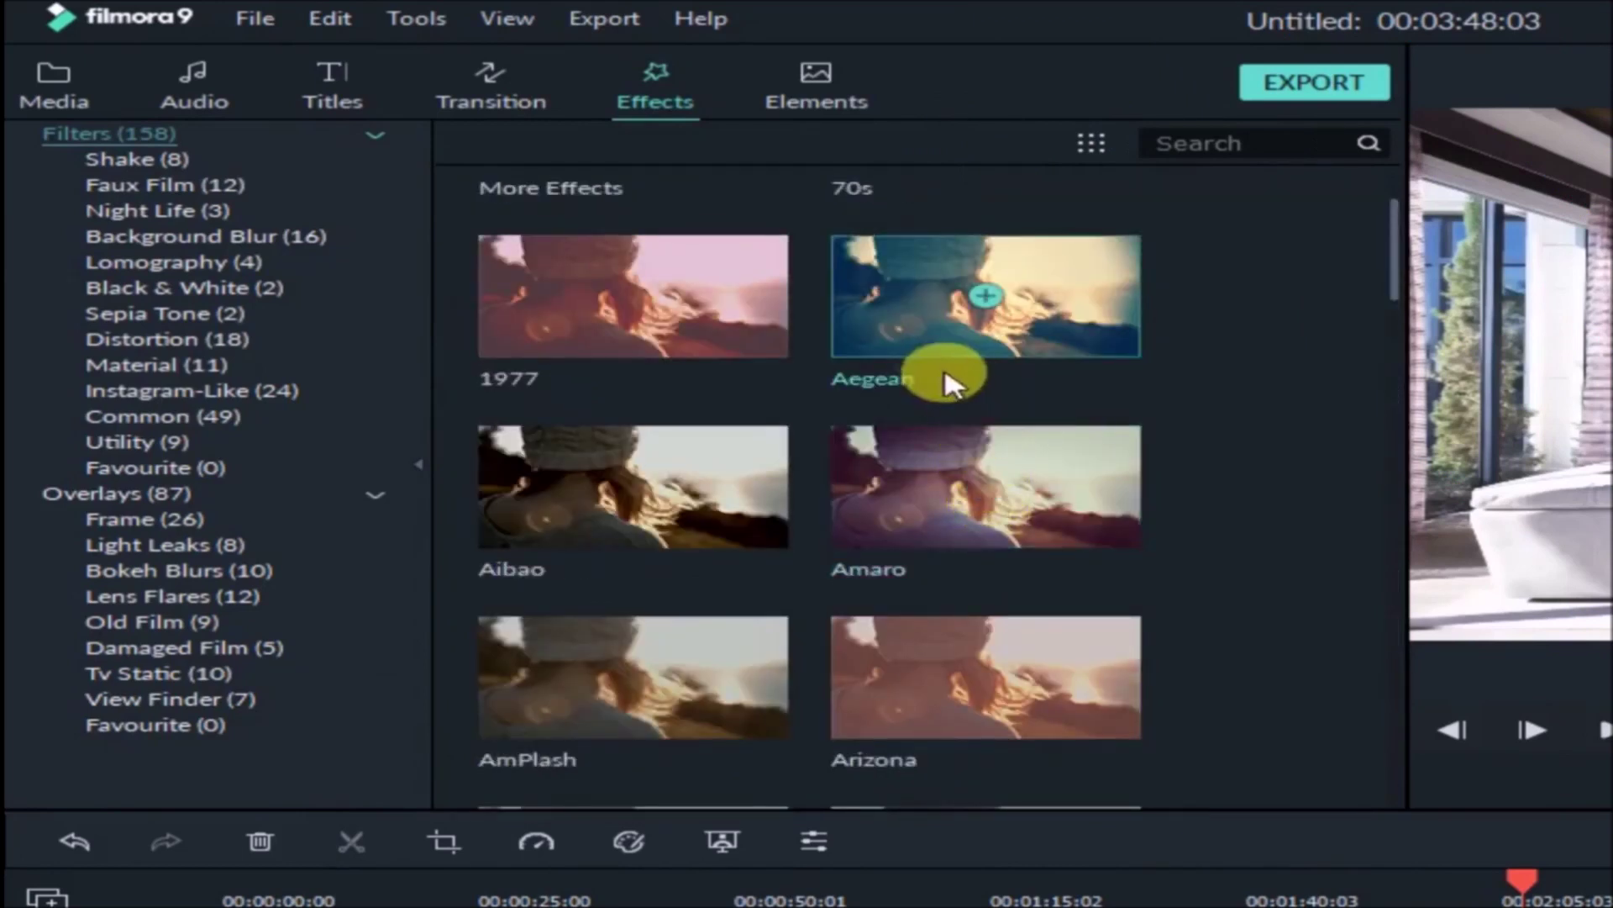
{"action": "scroll", "coordinate": [950, 420], "scroll_direction": "down", "scroll_amount": 6}
{"action": "scroll", "coordinate": [857, 462], "scroll_direction": "up", "scroll_amount": 3}
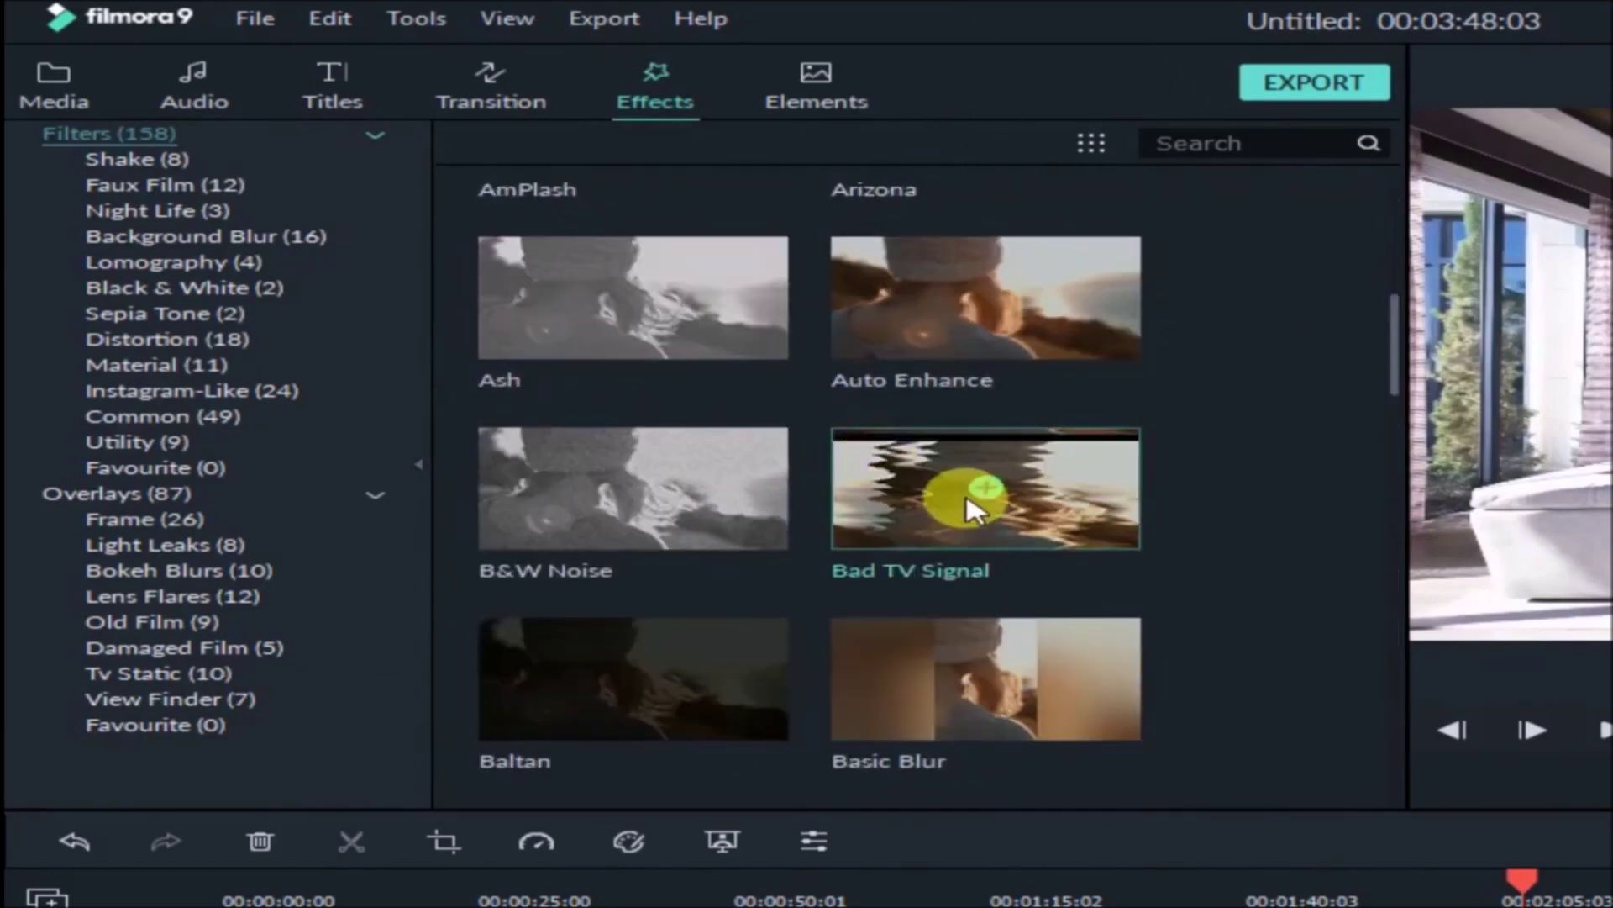
{"action": "scroll", "coordinate": [966, 479], "scroll_direction": "up", "scroll_amount": 5}
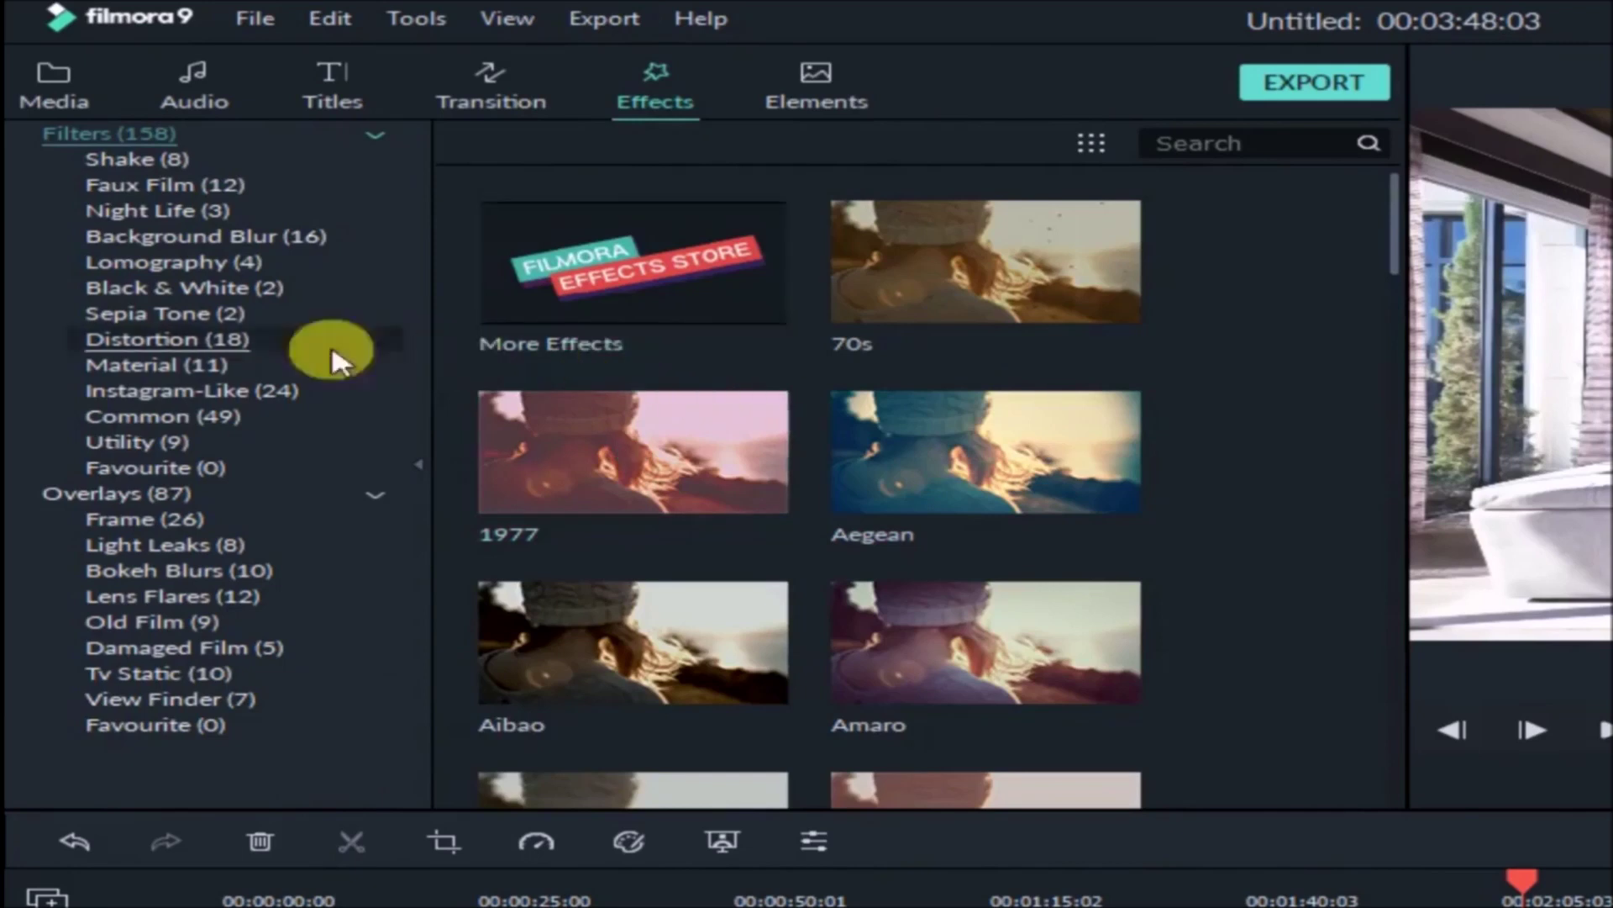
Step: Look through the Background Blur, Night Life and Faux Film filters and the Light Leaks overlays
{"action": "left_click", "coordinate": [118, 286]}
{"action": "left_click", "coordinate": [118, 268]}
{"action": "left_click", "coordinate": [160, 237]}
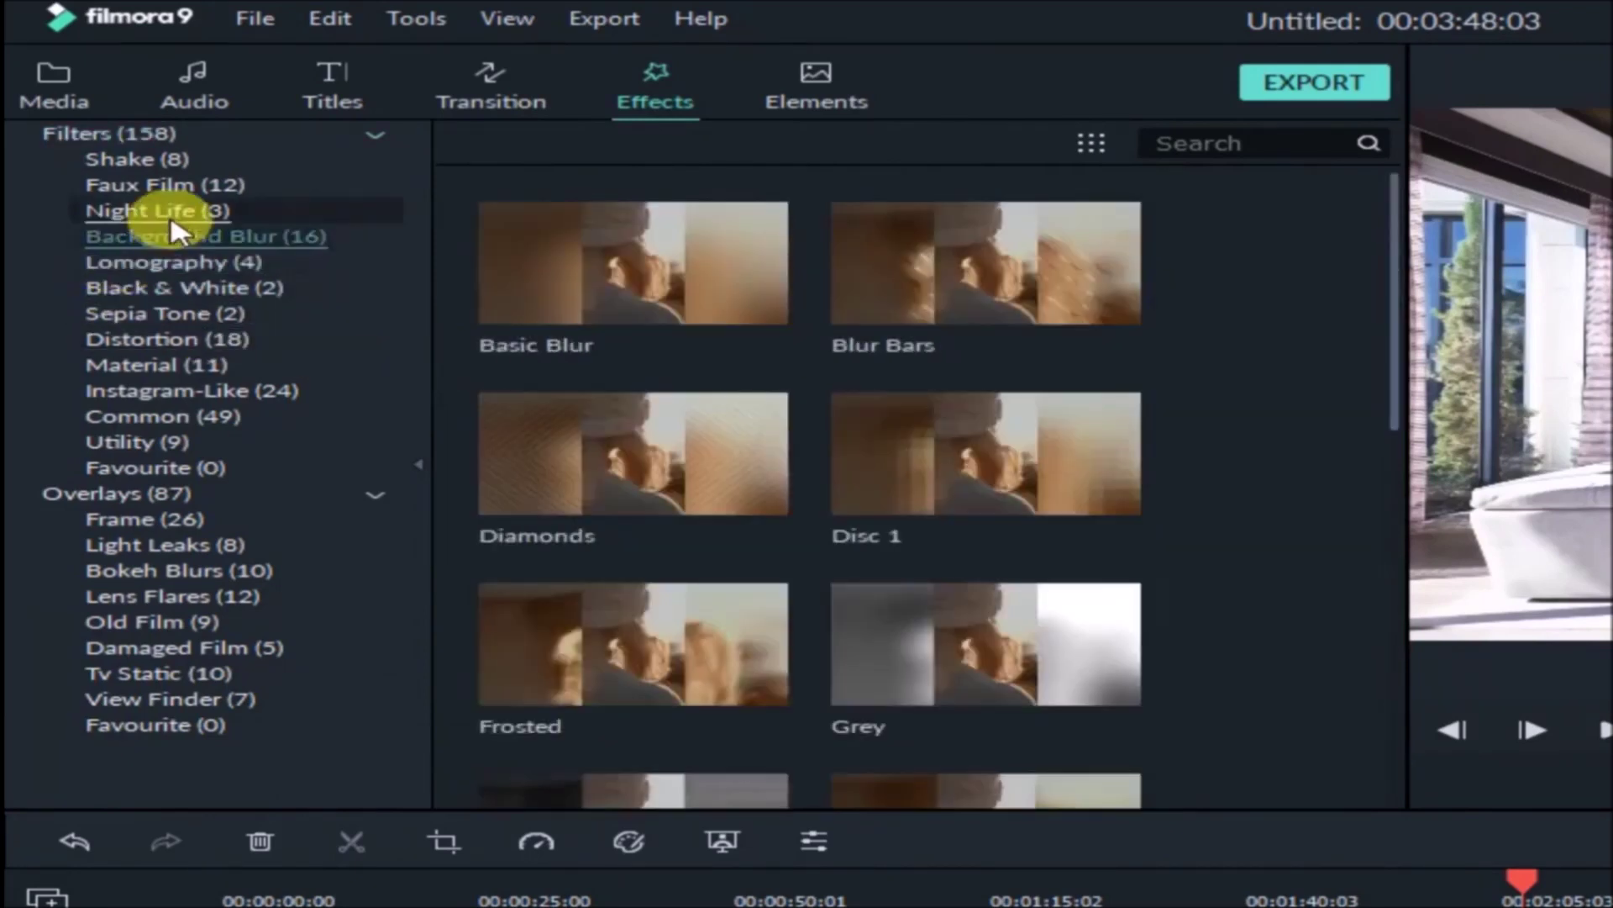
{"action": "left_click", "coordinate": [136, 211]}
{"action": "left_click", "coordinate": [164, 187]}
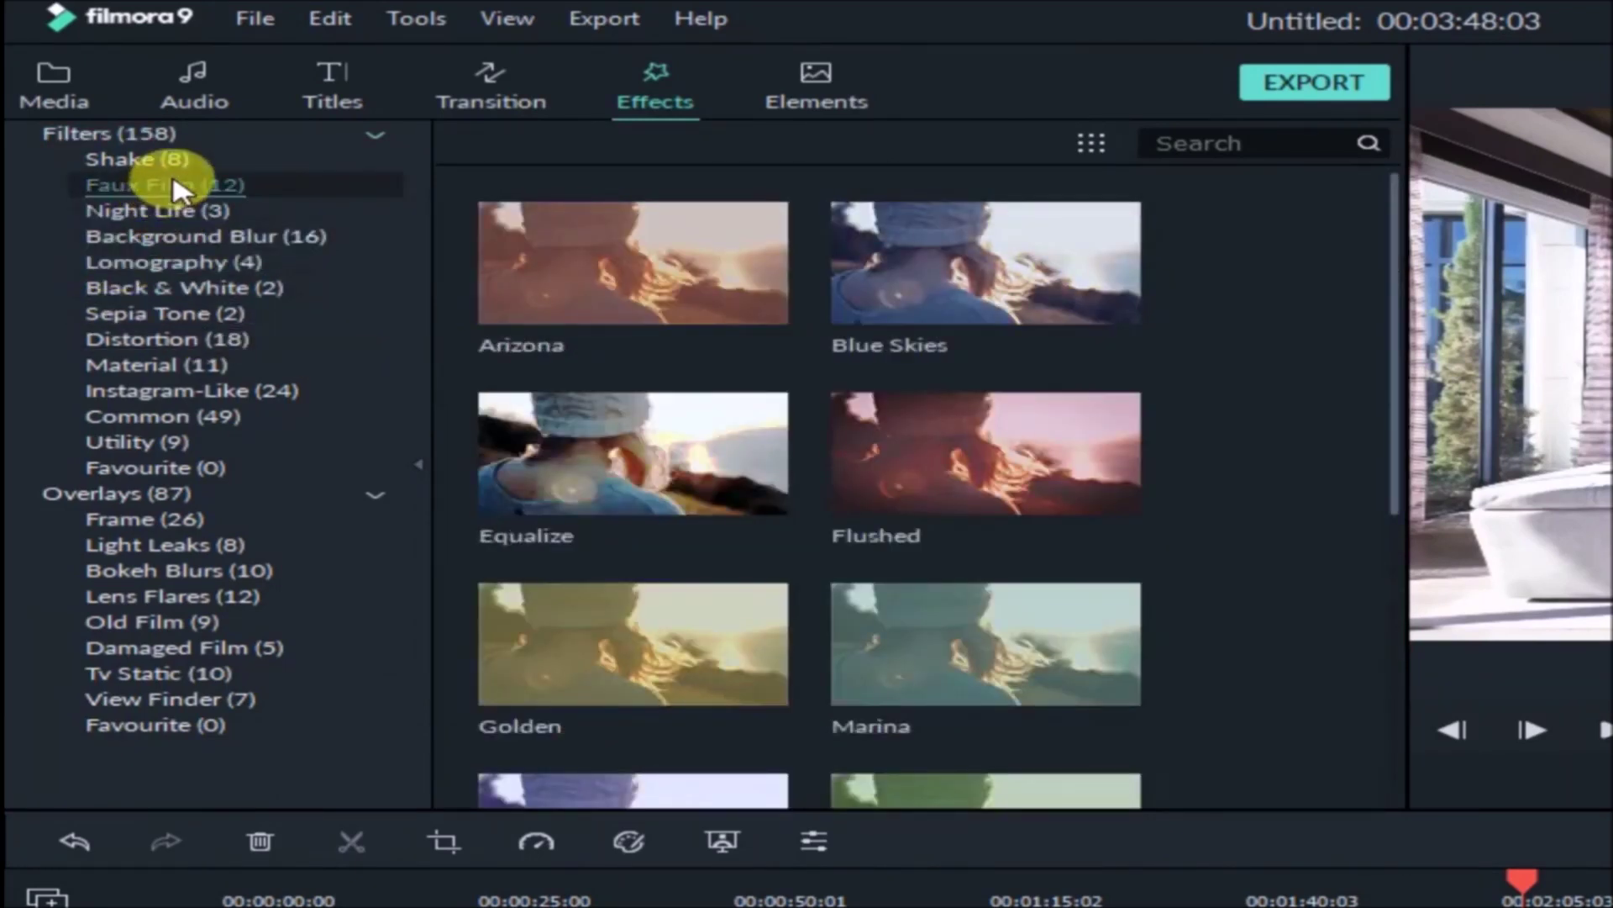
{"action": "left_click", "coordinate": [164, 543]}
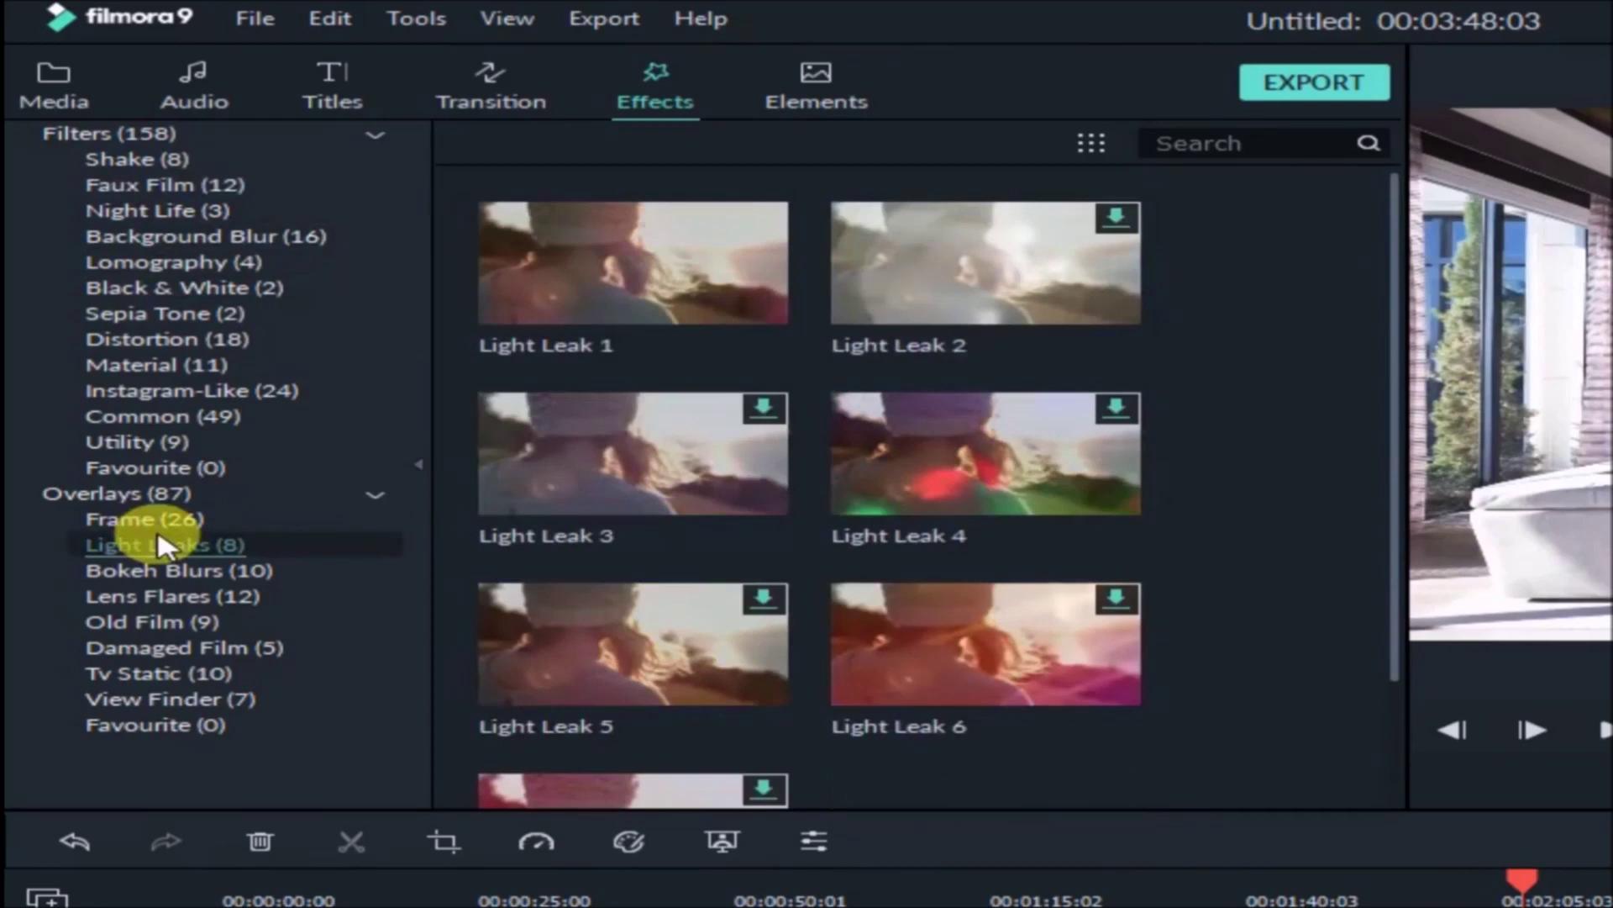
{"action": "left_click", "coordinate": [118, 504]}
{"action": "left_click", "coordinate": [42, 522]}
Step: Look through the Common, Instagram-Like, Material, Distortion, Lomography and Night Life filter categories
{"action": "left_click", "coordinate": [156, 416]}
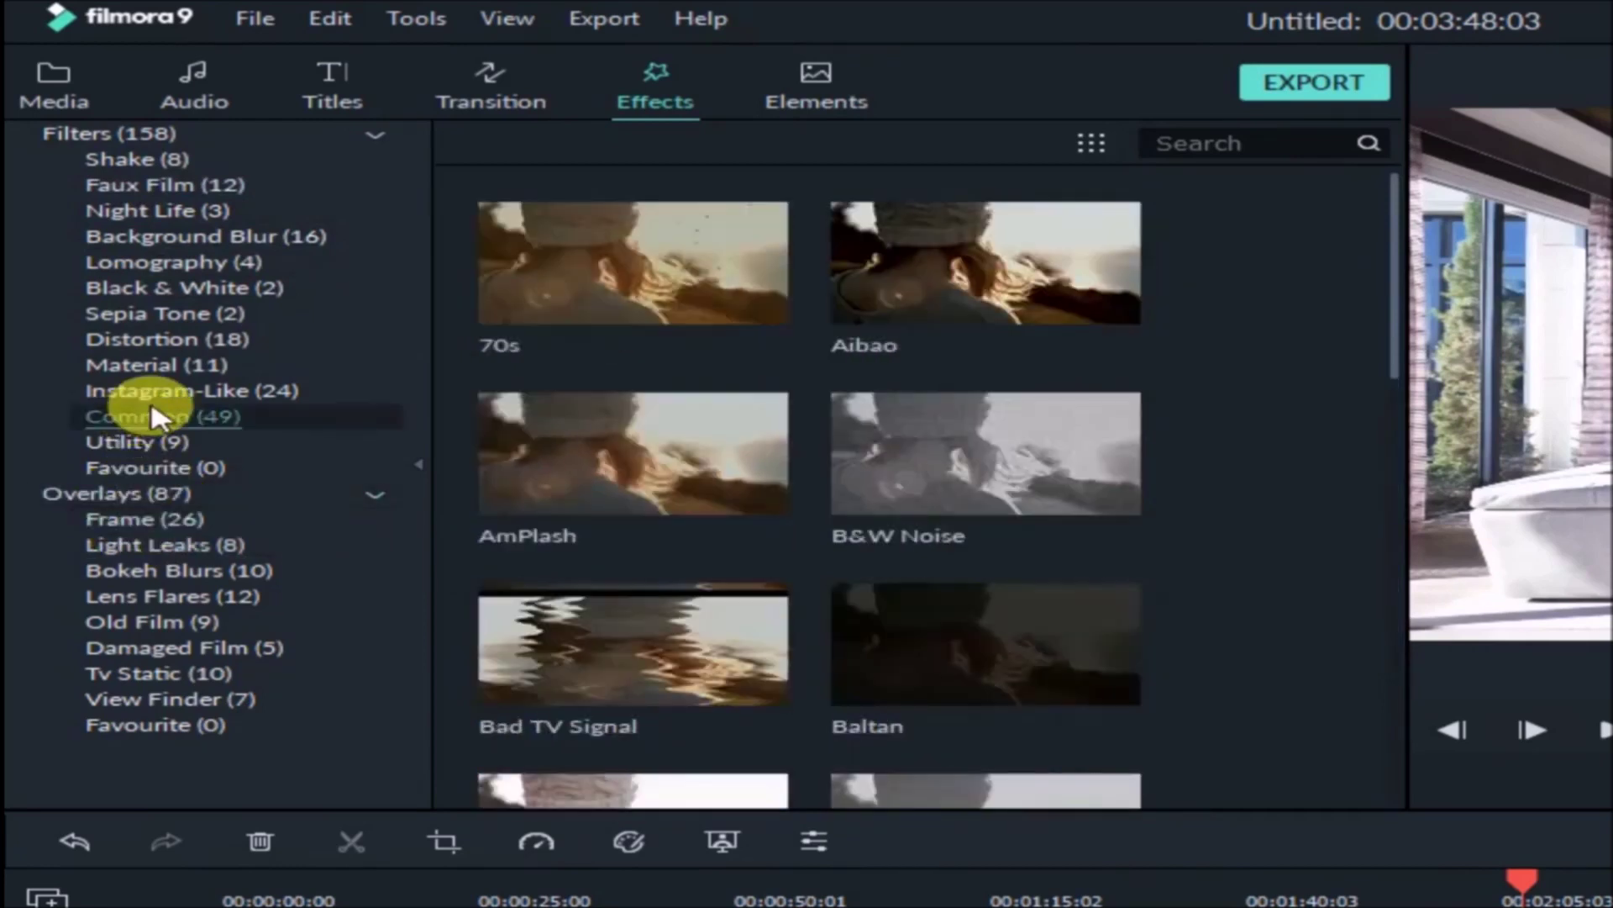
{"action": "left_click", "coordinate": [135, 391]}
{"action": "left_click", "coordinate": [126, 364]}
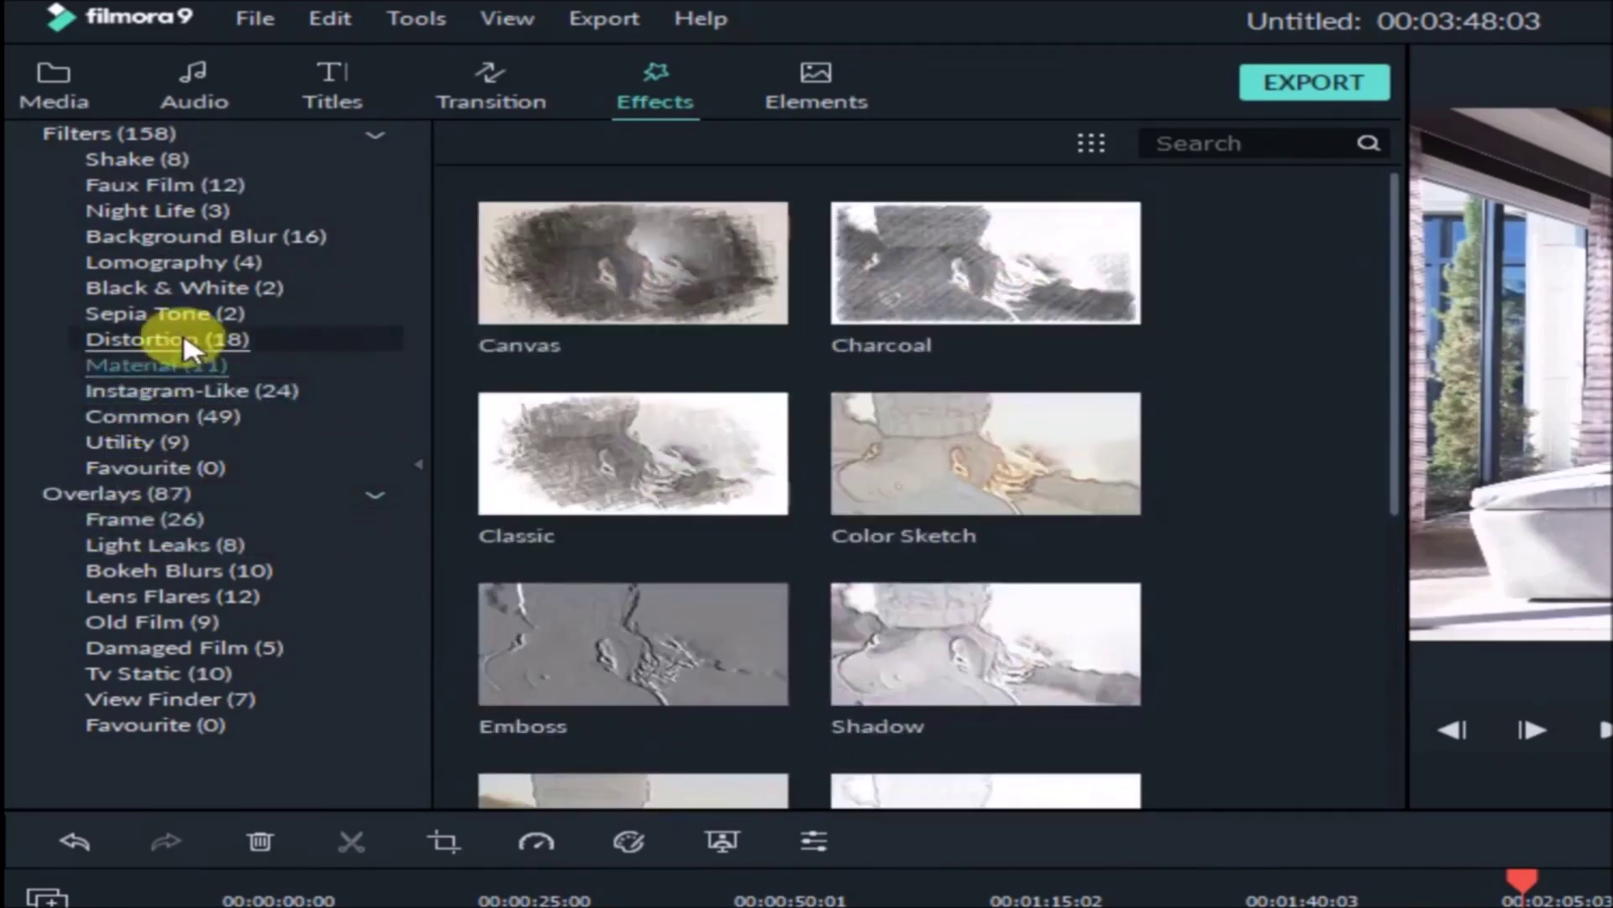
{"action": "left_click", "coordinate": [184, 341]}
{"action": "left_click", "coordinate": [220, 292]}
{"action": "left_click", "coordinate": [168, 263]}
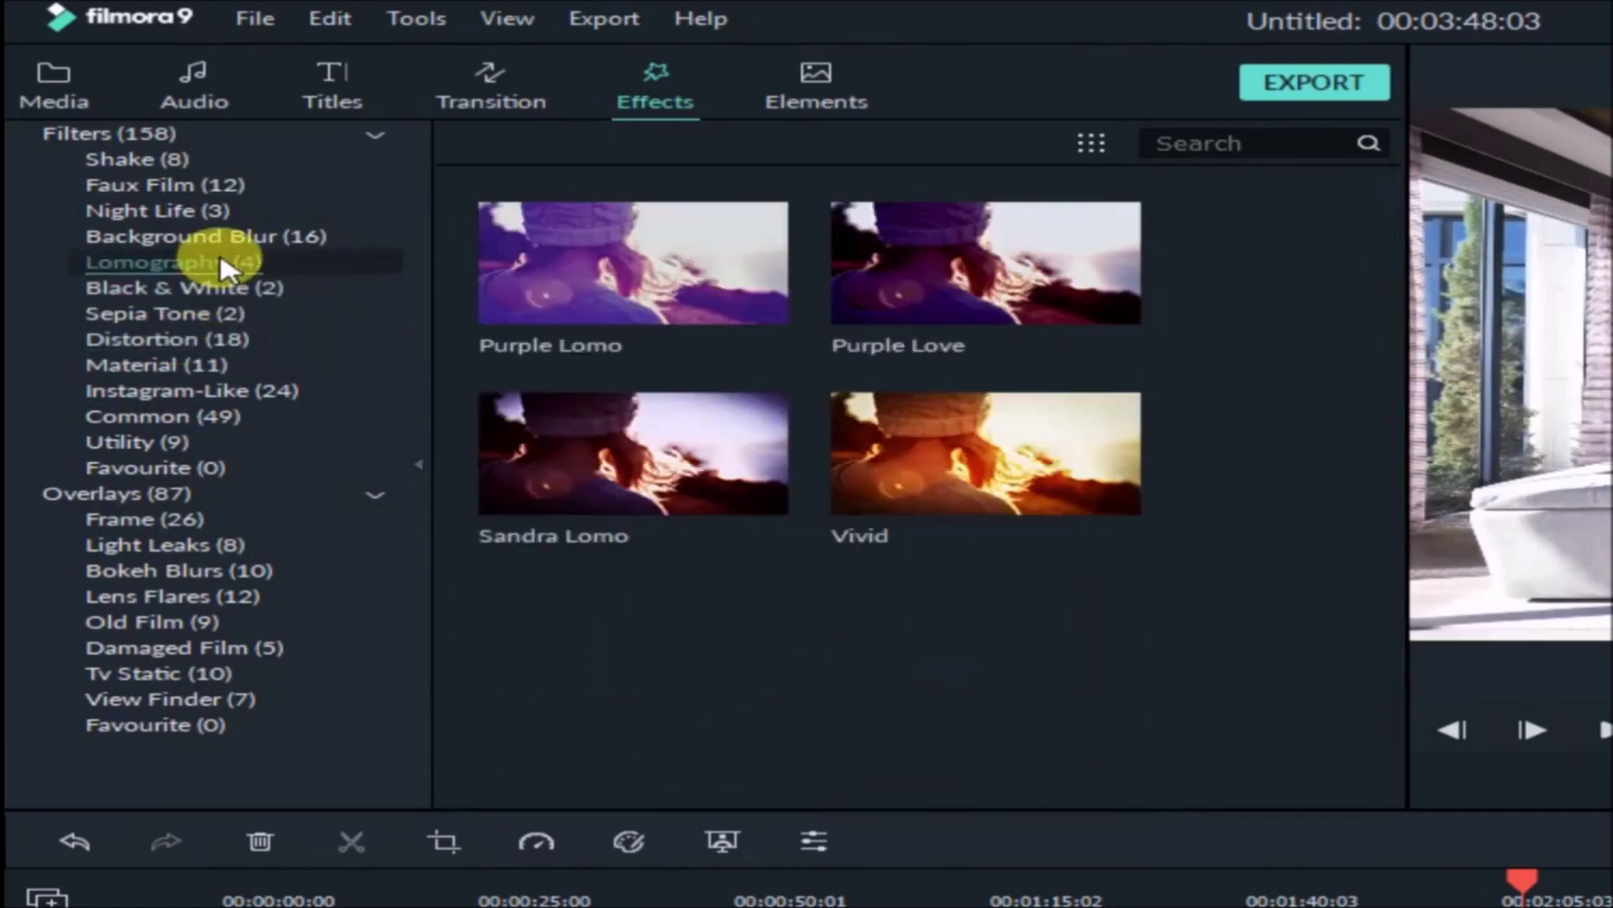
{"action": "left_click", "coordinate": [160, 211]}
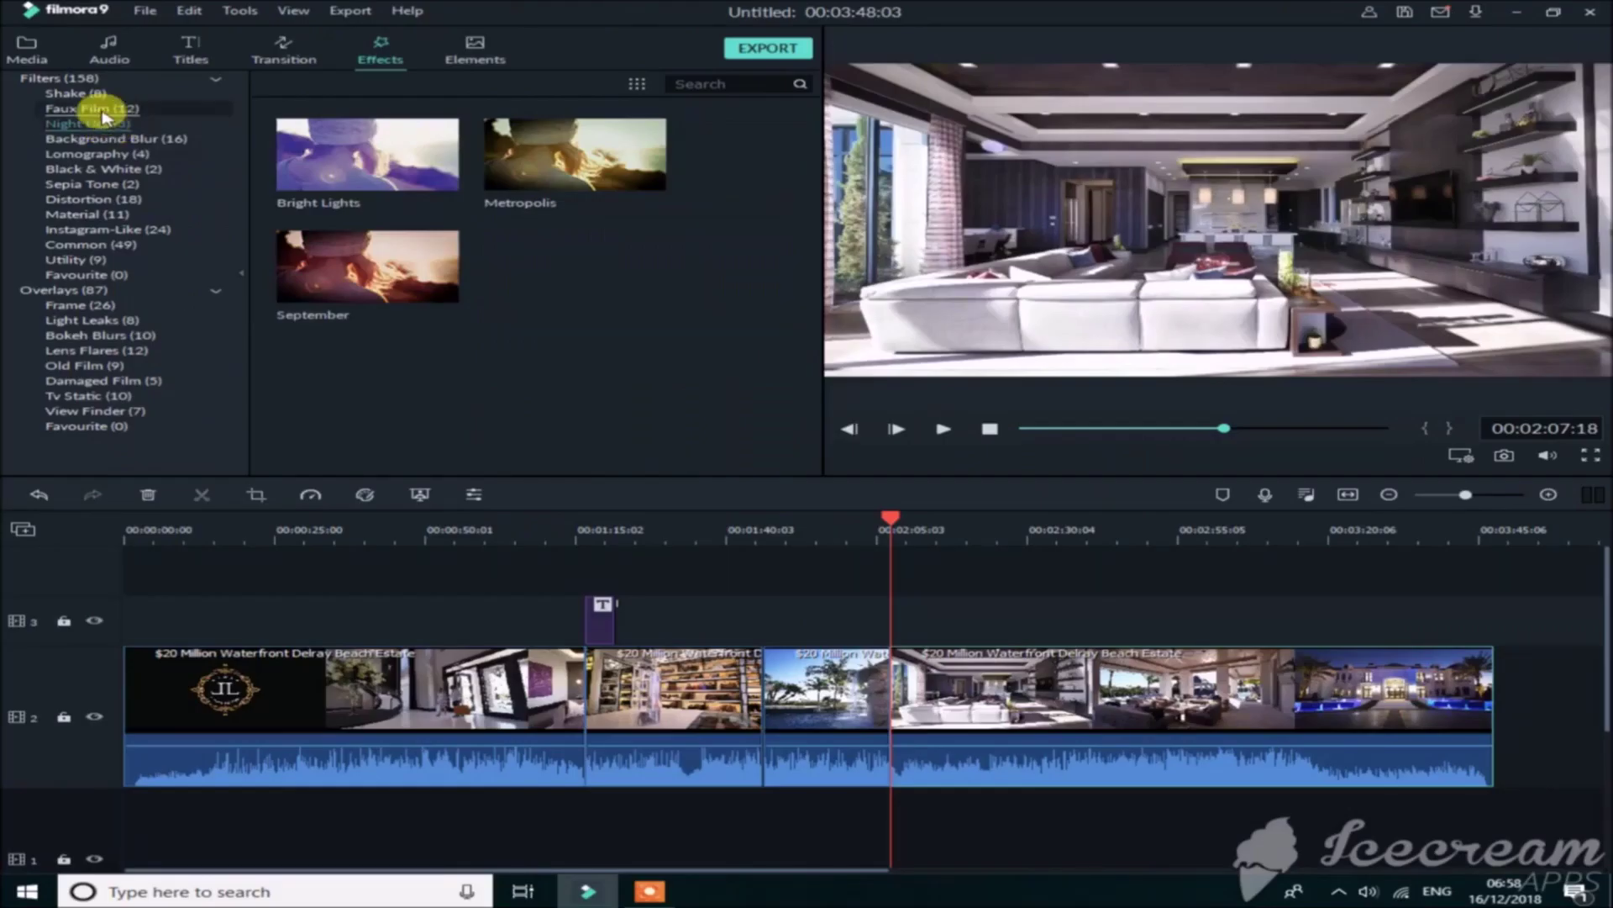
Step: Apply the Equalize filter from the Faux Film category to the last video piece and play it to check the look
{"action": "left_click", "coordinate": [103, 112]}
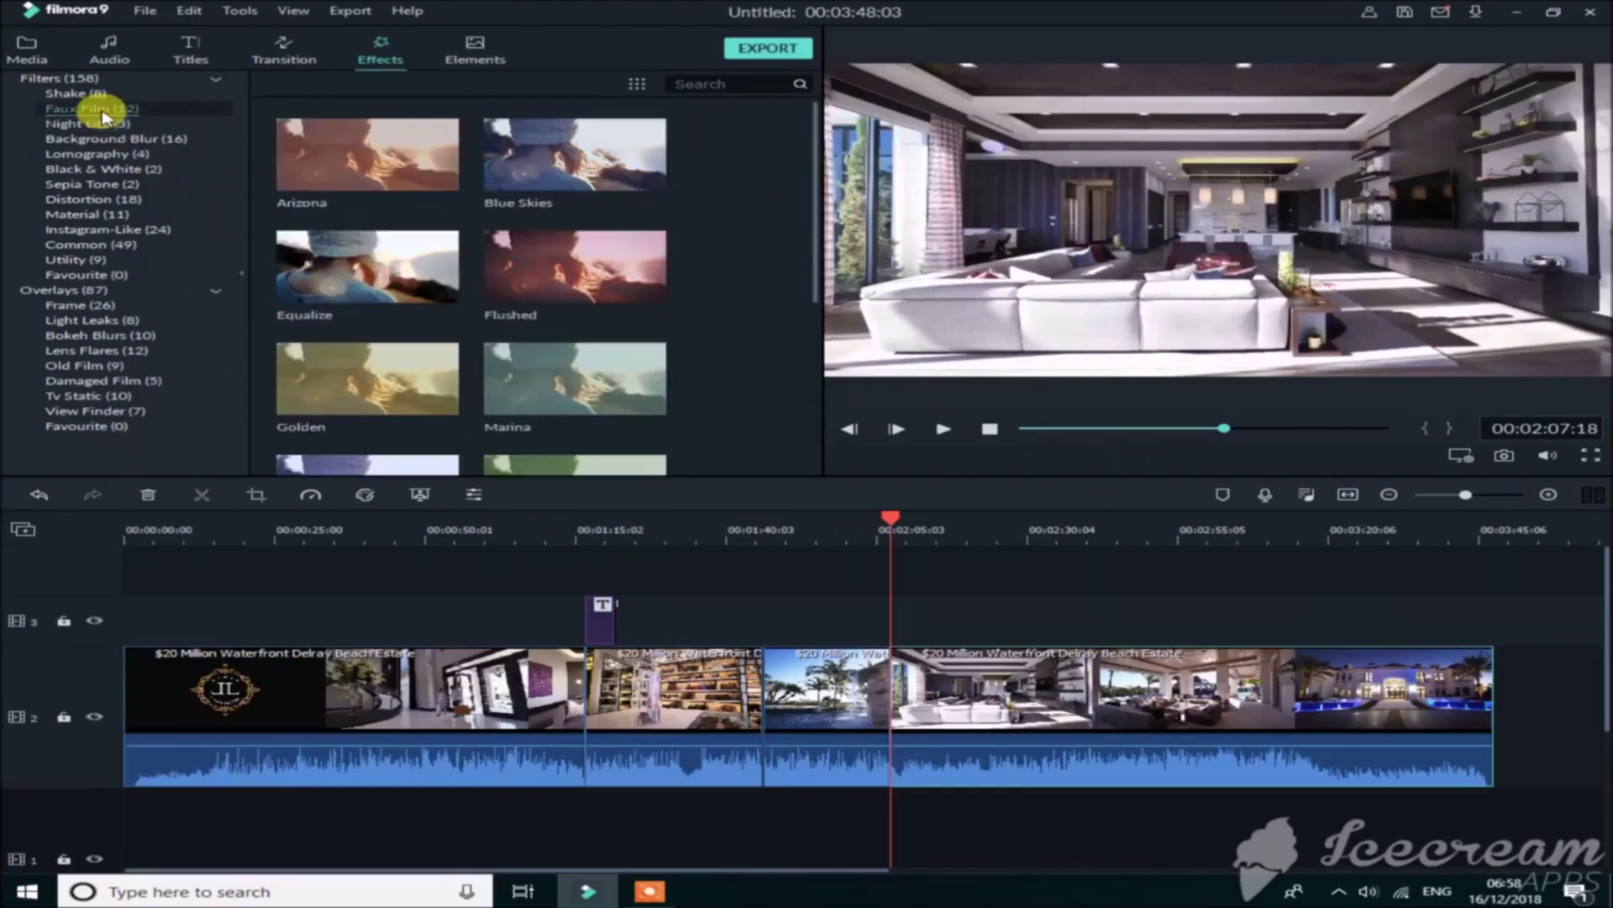
{"action": "left_click_drag", "start_coordinate": [391, 267], "coordinate": [983, 694]}
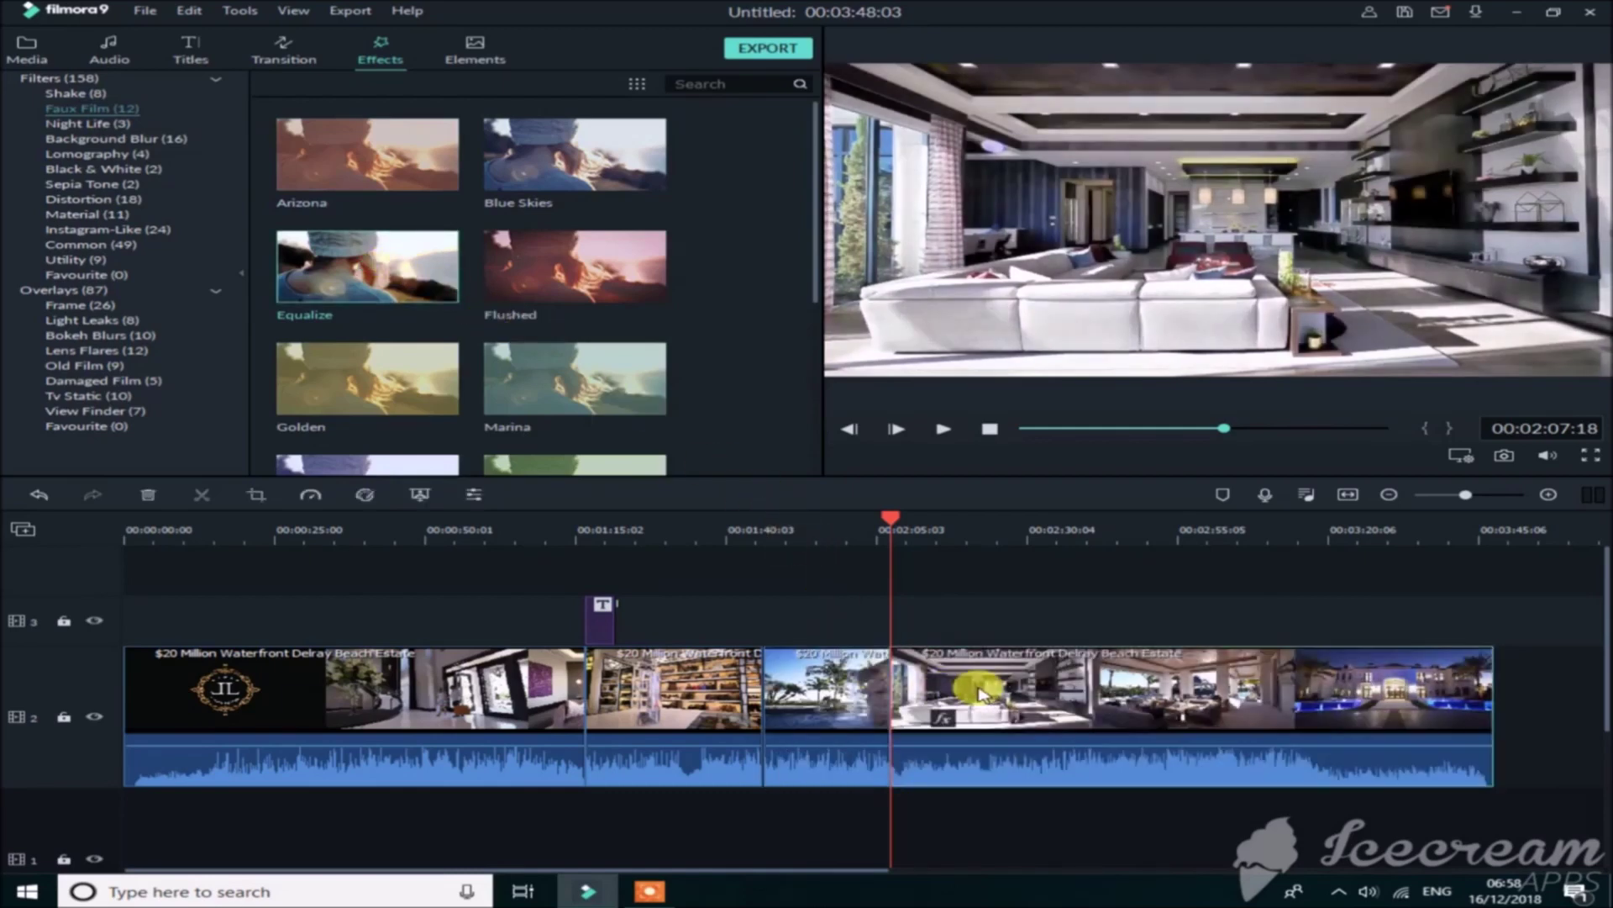
{"action": "left_click", "coordinate": [942, 430]}
{"action": "left_click_drag", "start_coordinate": [997, 535], "coordinate": [1325, 533]}
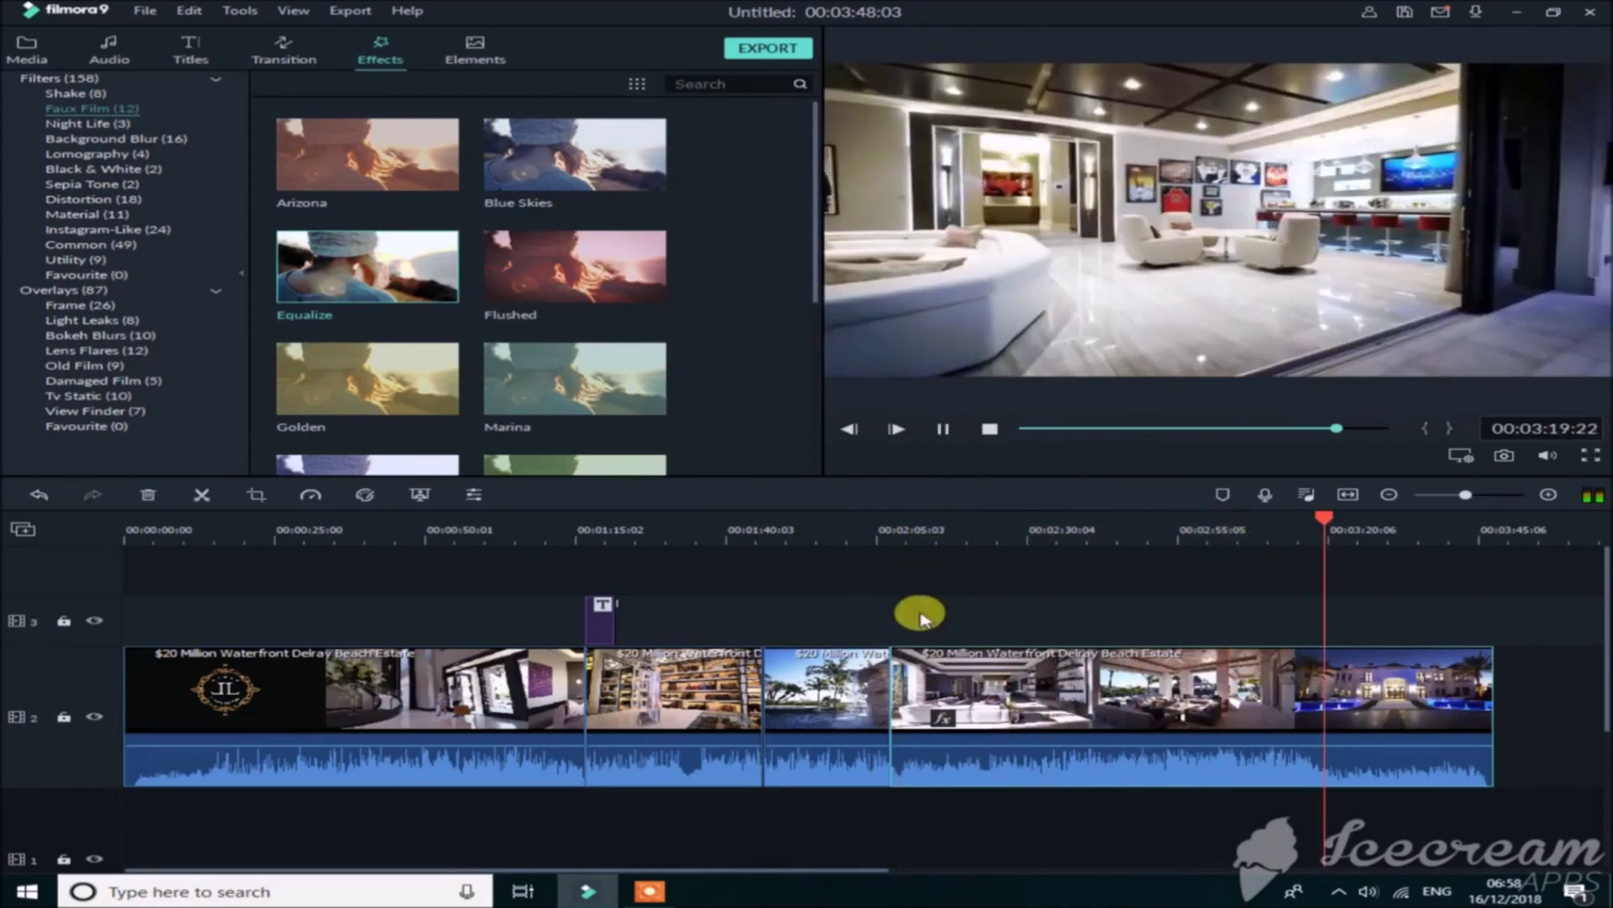
Step: Compare the unfiltered piece before the last split with the filtered last piece
{"action": "left_click", "coordinate": [813, 533]}
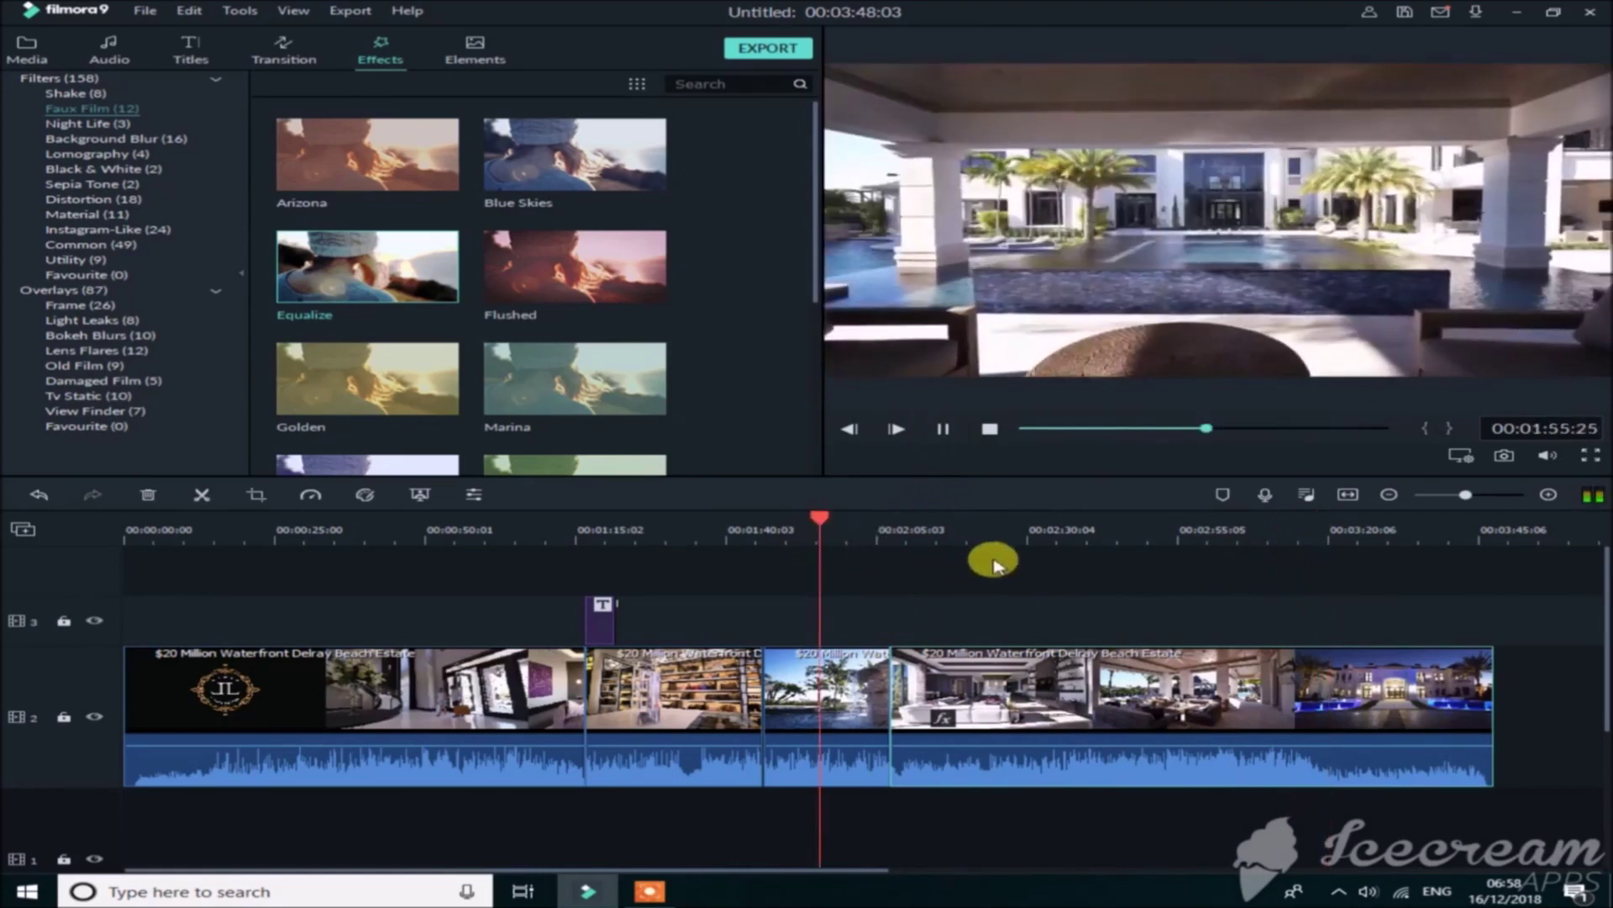
{"action": "left_click", "coordinate": [1038, 532]}
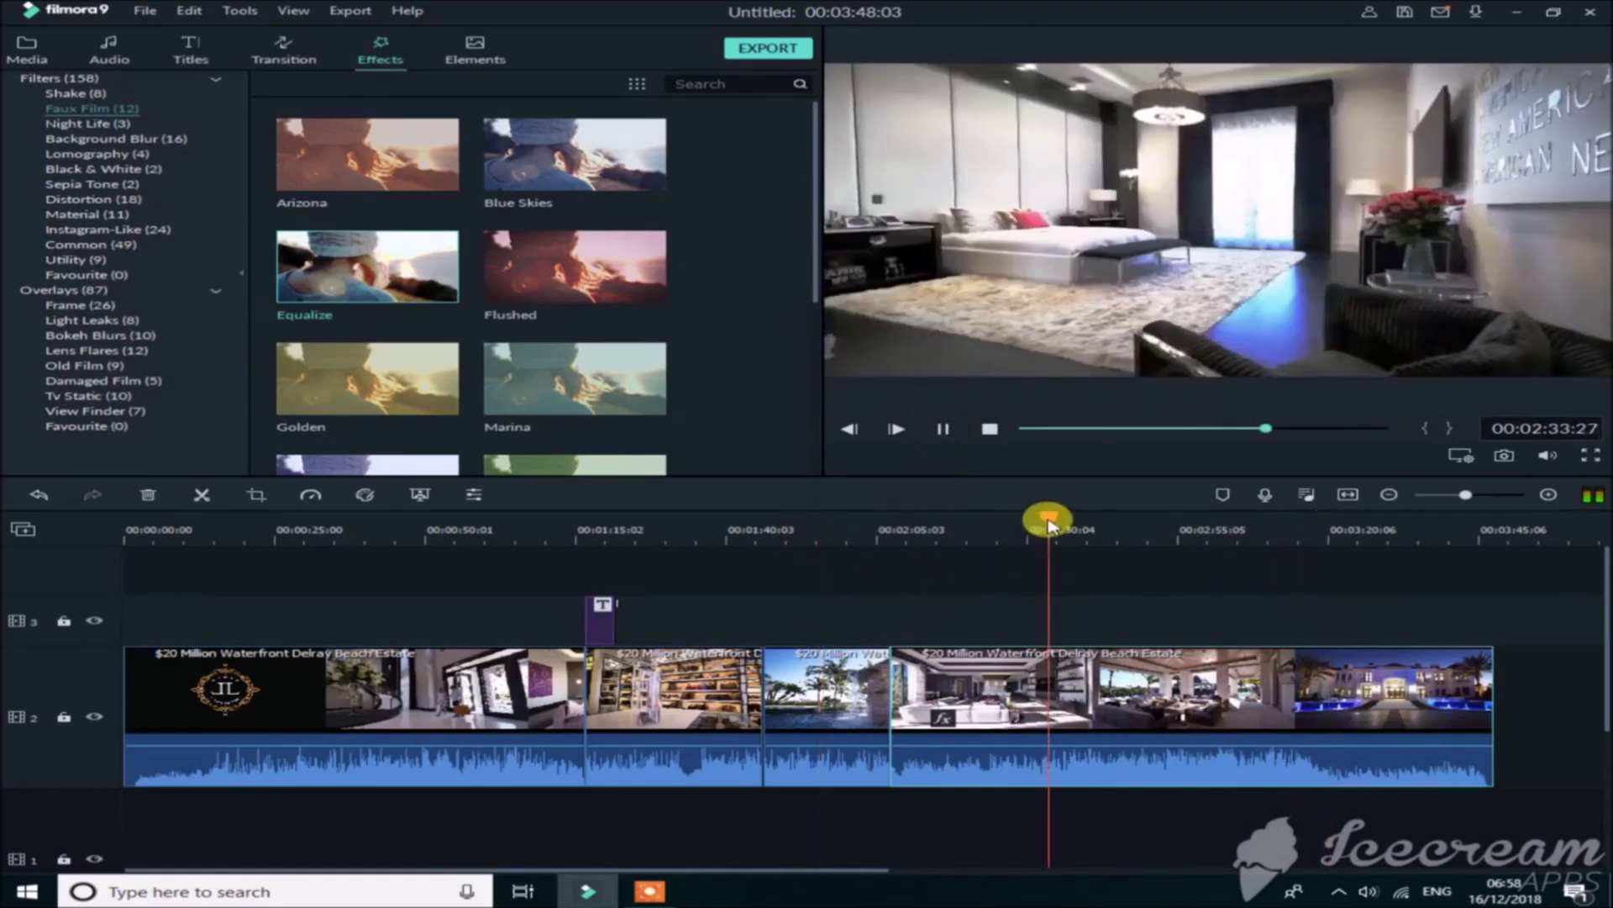
{"action": "left_click", "coordinate": [942, 429]}
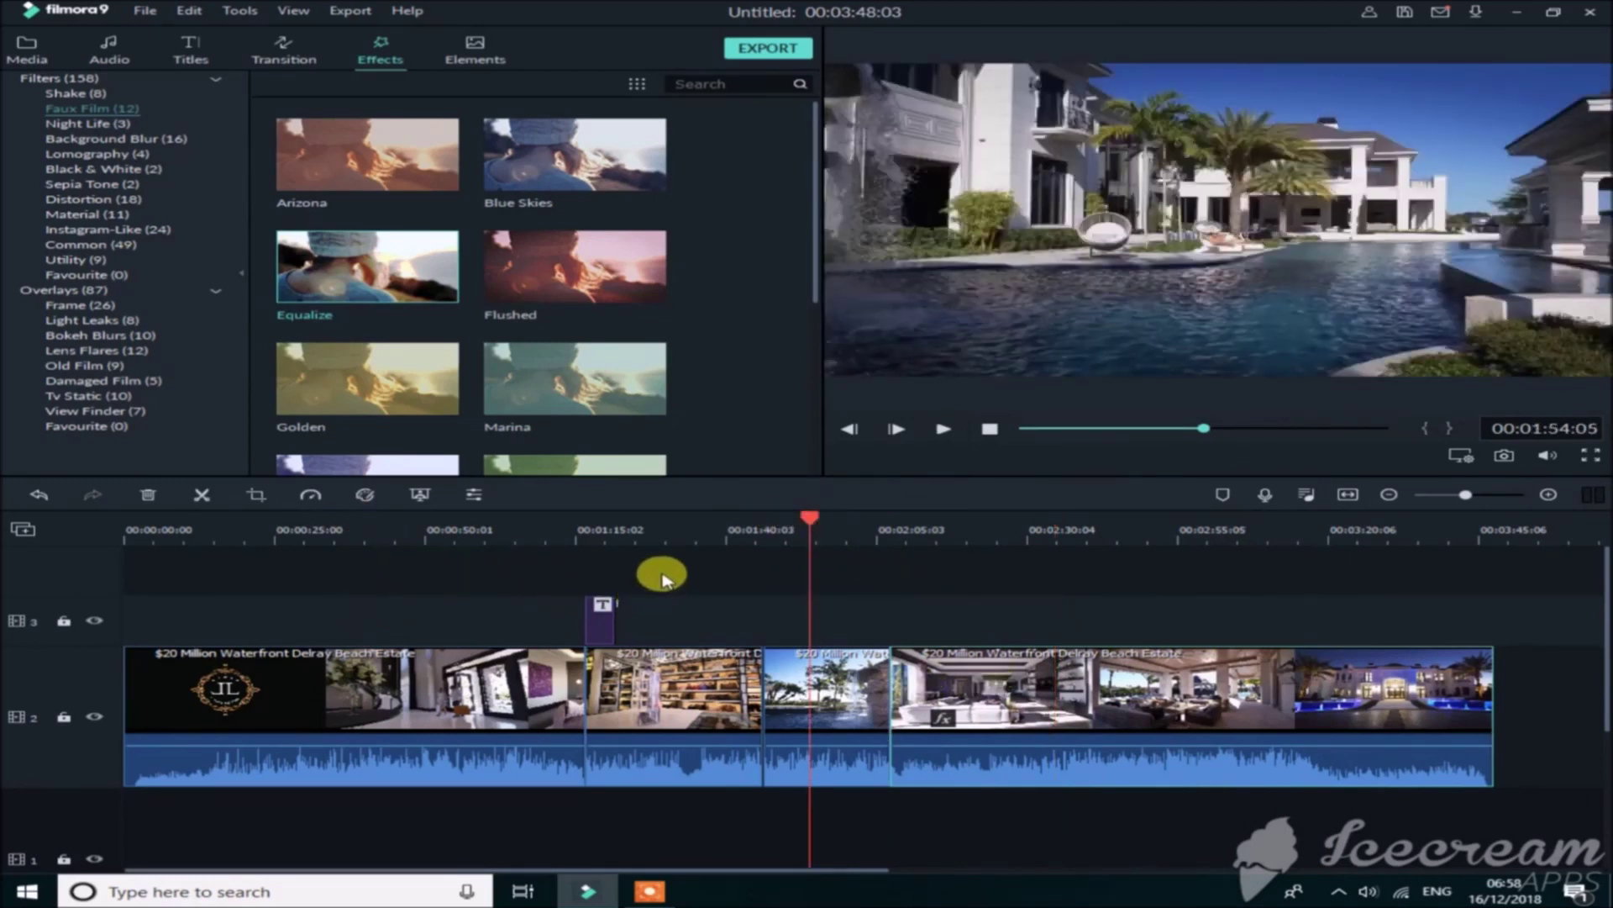
{"action": "left_click", "coordinate": [769, 679]}
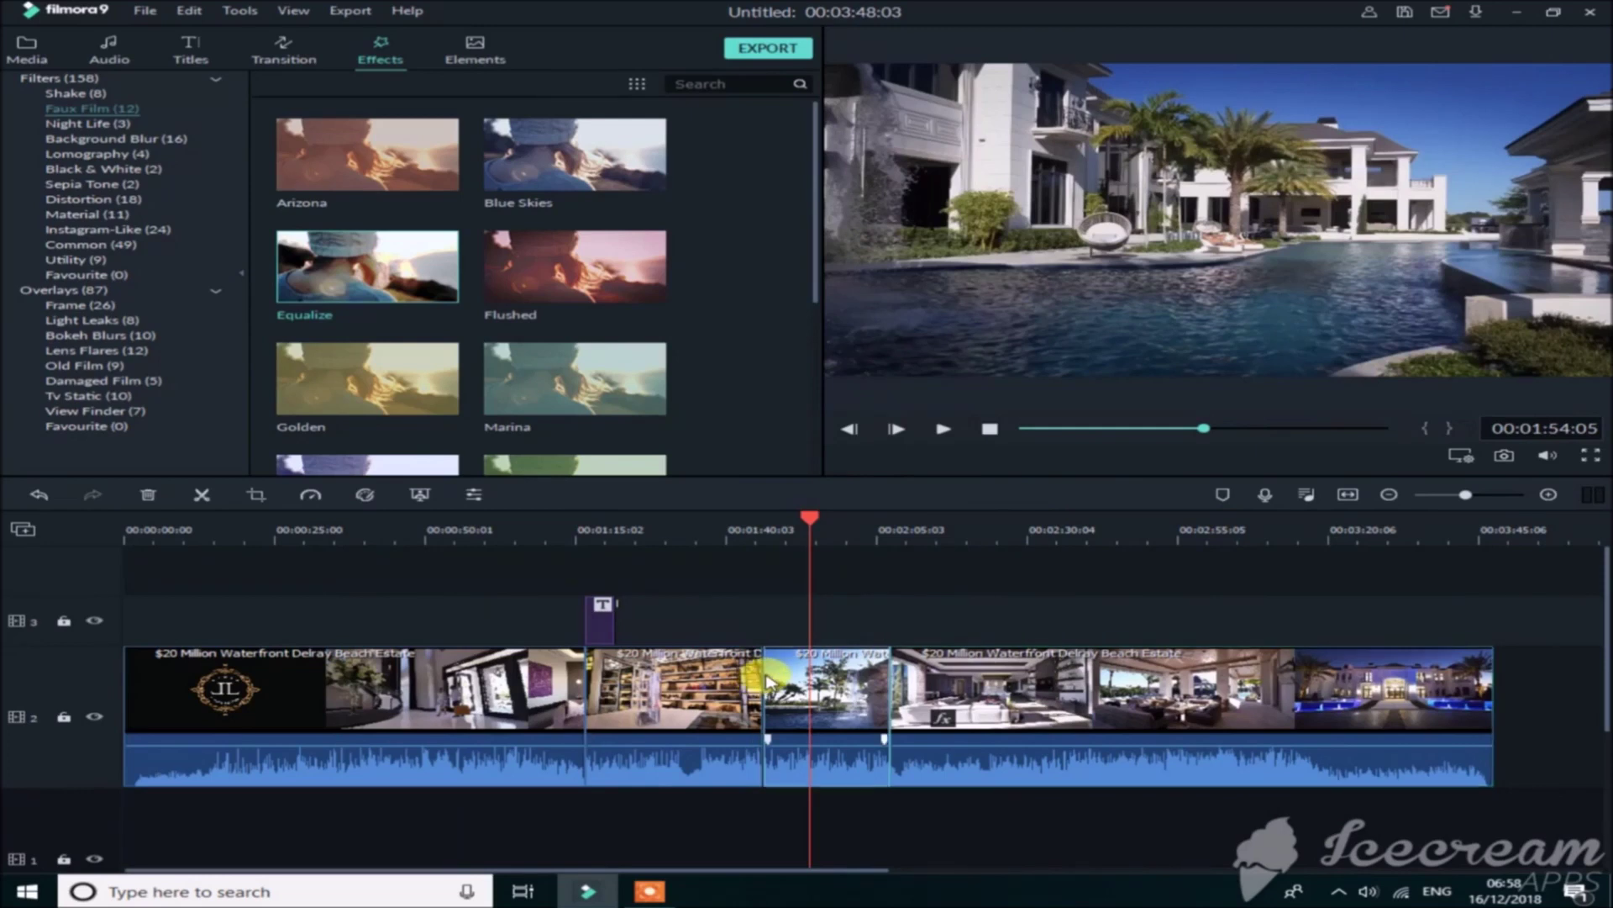
{"action": "left_click", "coordinate": [992, 676]}
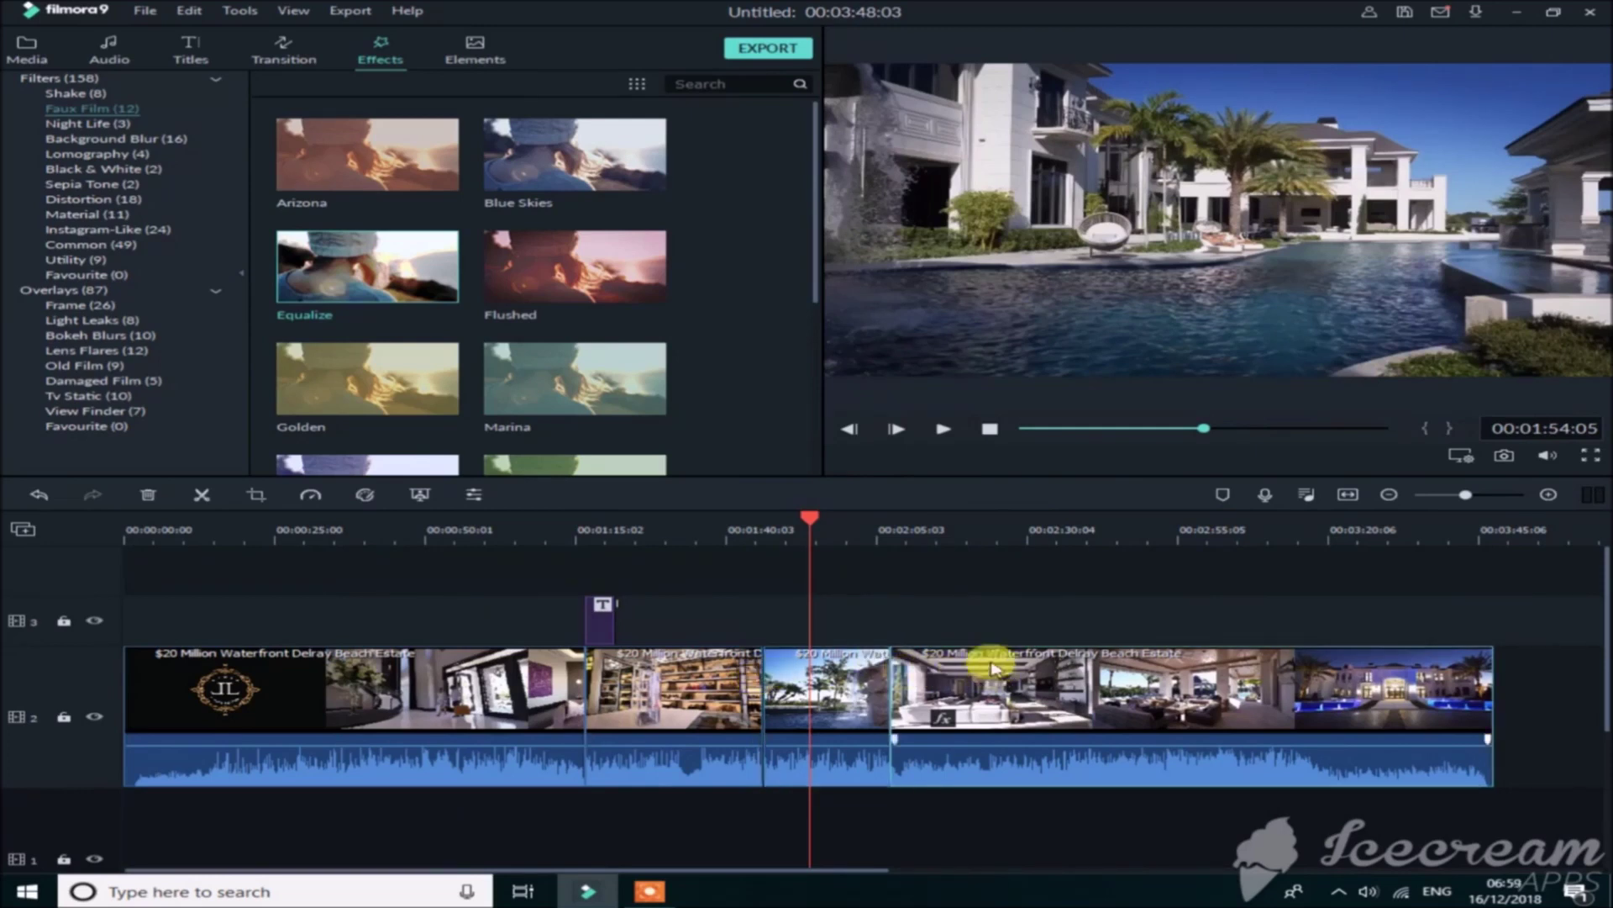
{"action": "left_click_drag", "start_coordinate": [907, 527], "coordinate": [952, 533]}
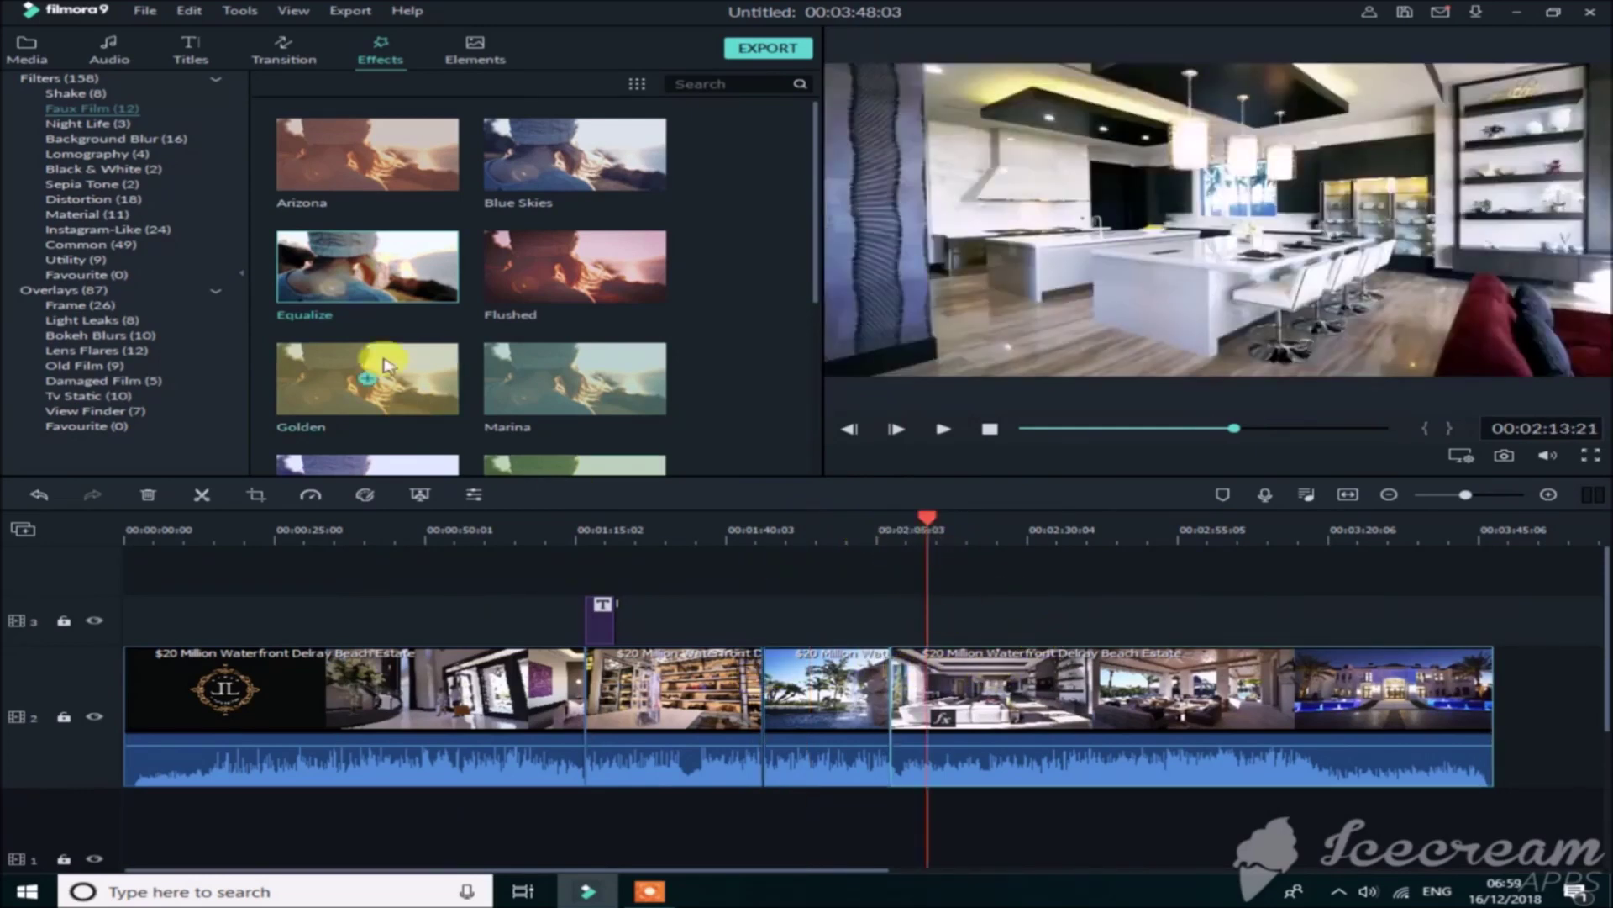
Step: Browse the elements library and place Element Love 3 on track 3 above the filtered last piece
{"action": "left_click", "coordinate": [475, 47]}
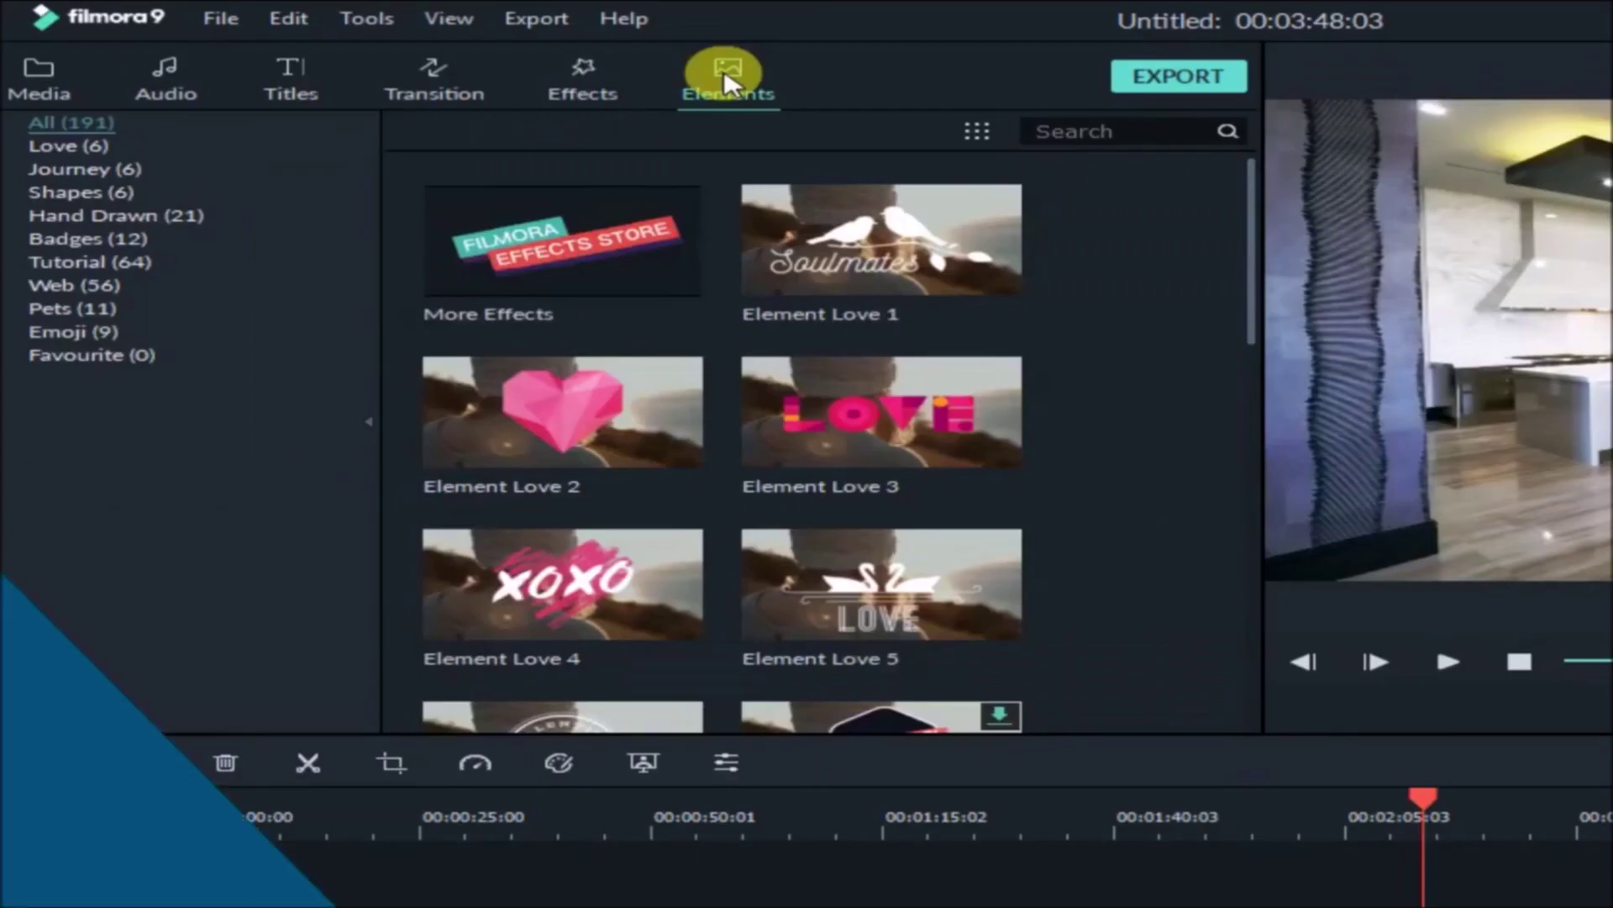
{"action": "scroll", "coordinate": [492, 285], "scroll_direction": "down", "scroll_amount": 6}
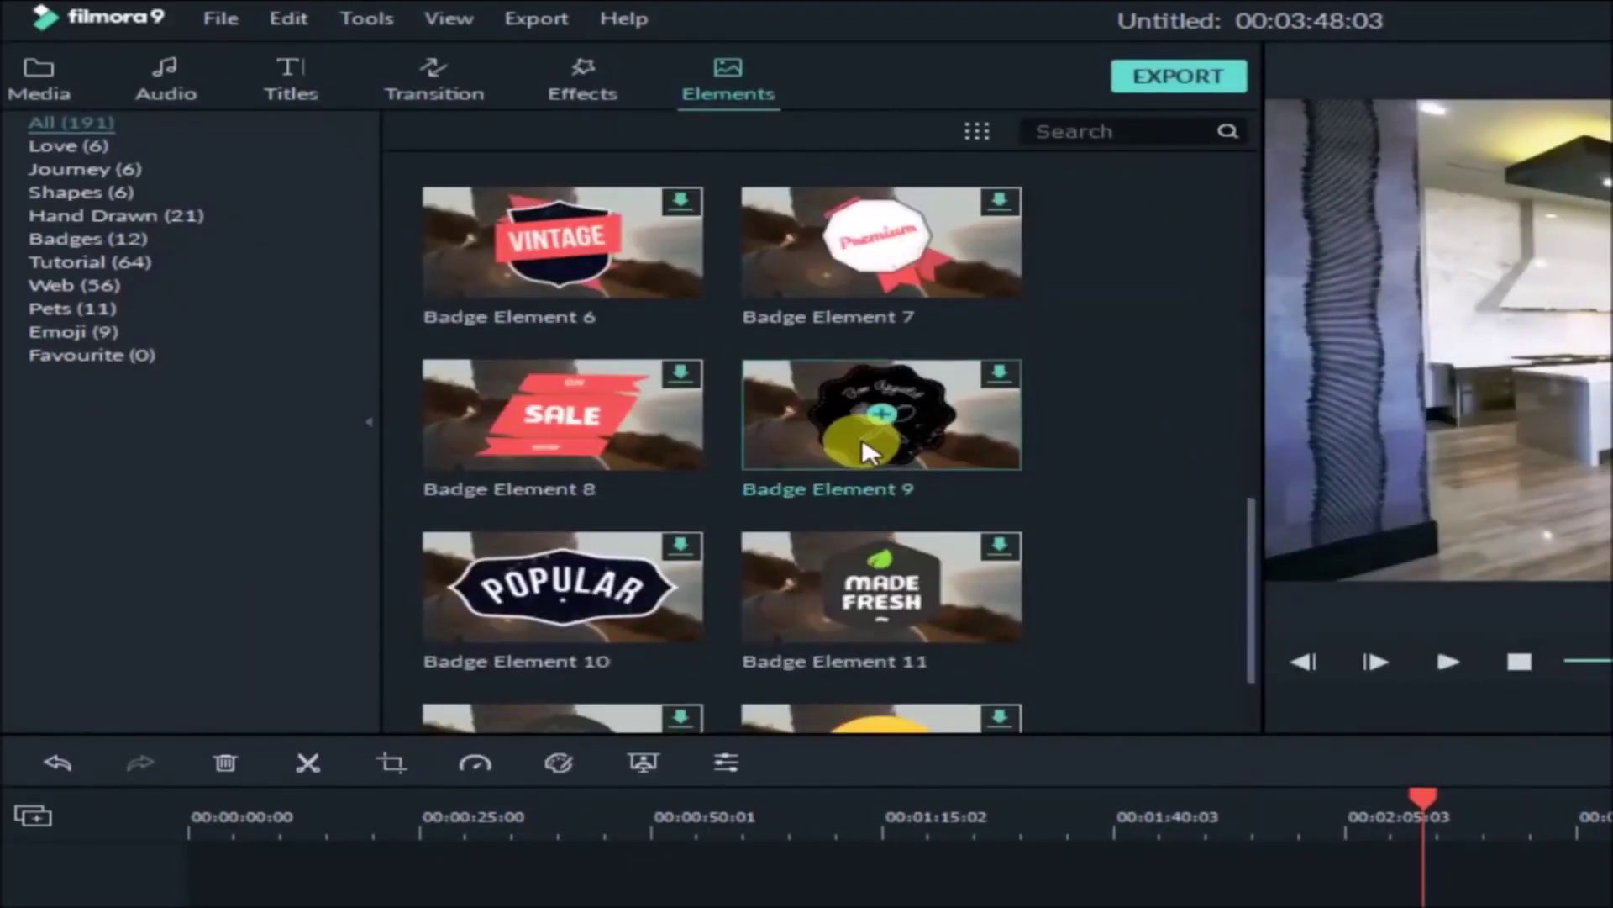
{"action": "scroll", "coordinate": [720, 417], "scroll_direction": "down", "scroll_amount": 2}
{"action": "scroll", "coordinate": [731, 426], "scroll_direction": "down", "scroll_amount": 6}
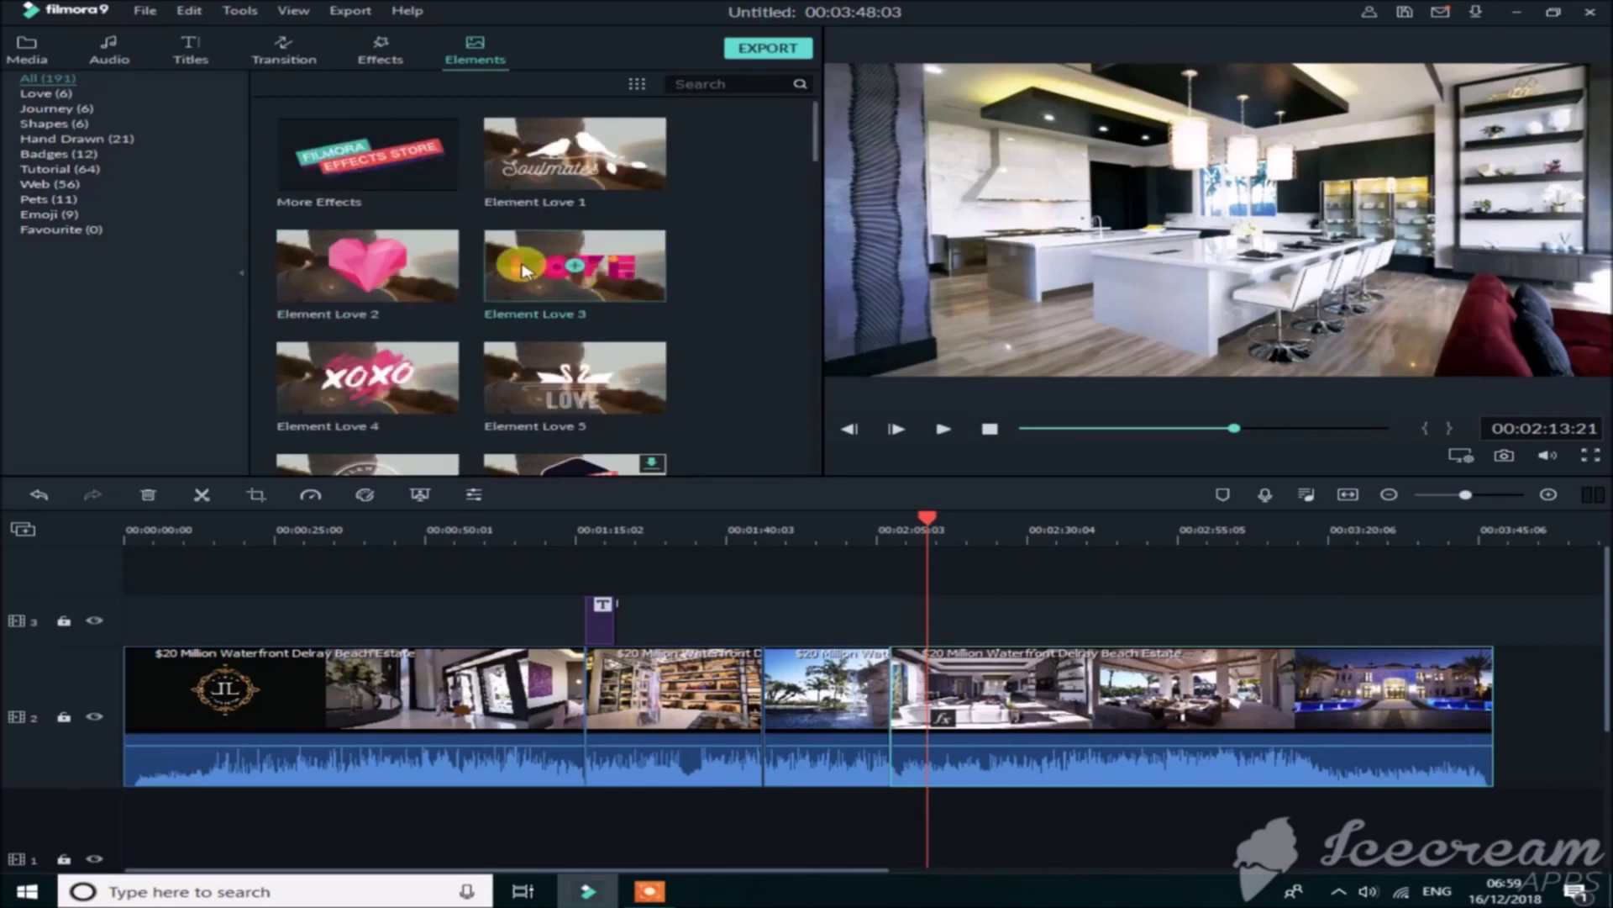
{"action": "mouse_move", "coordinate": [538, 288]}
{"action": "left_mouse_down"}
{"action": "mouse_move", "coordinate": [615, 374]}
{"action": "mouse_move", "coordinate": [965, 481]}
{"action": "mouse_move", "coordinate": [983, 689]}
{"action": "mouse_move", "coordinate": [963, 620]}
{"action": "left_mouse_up"}
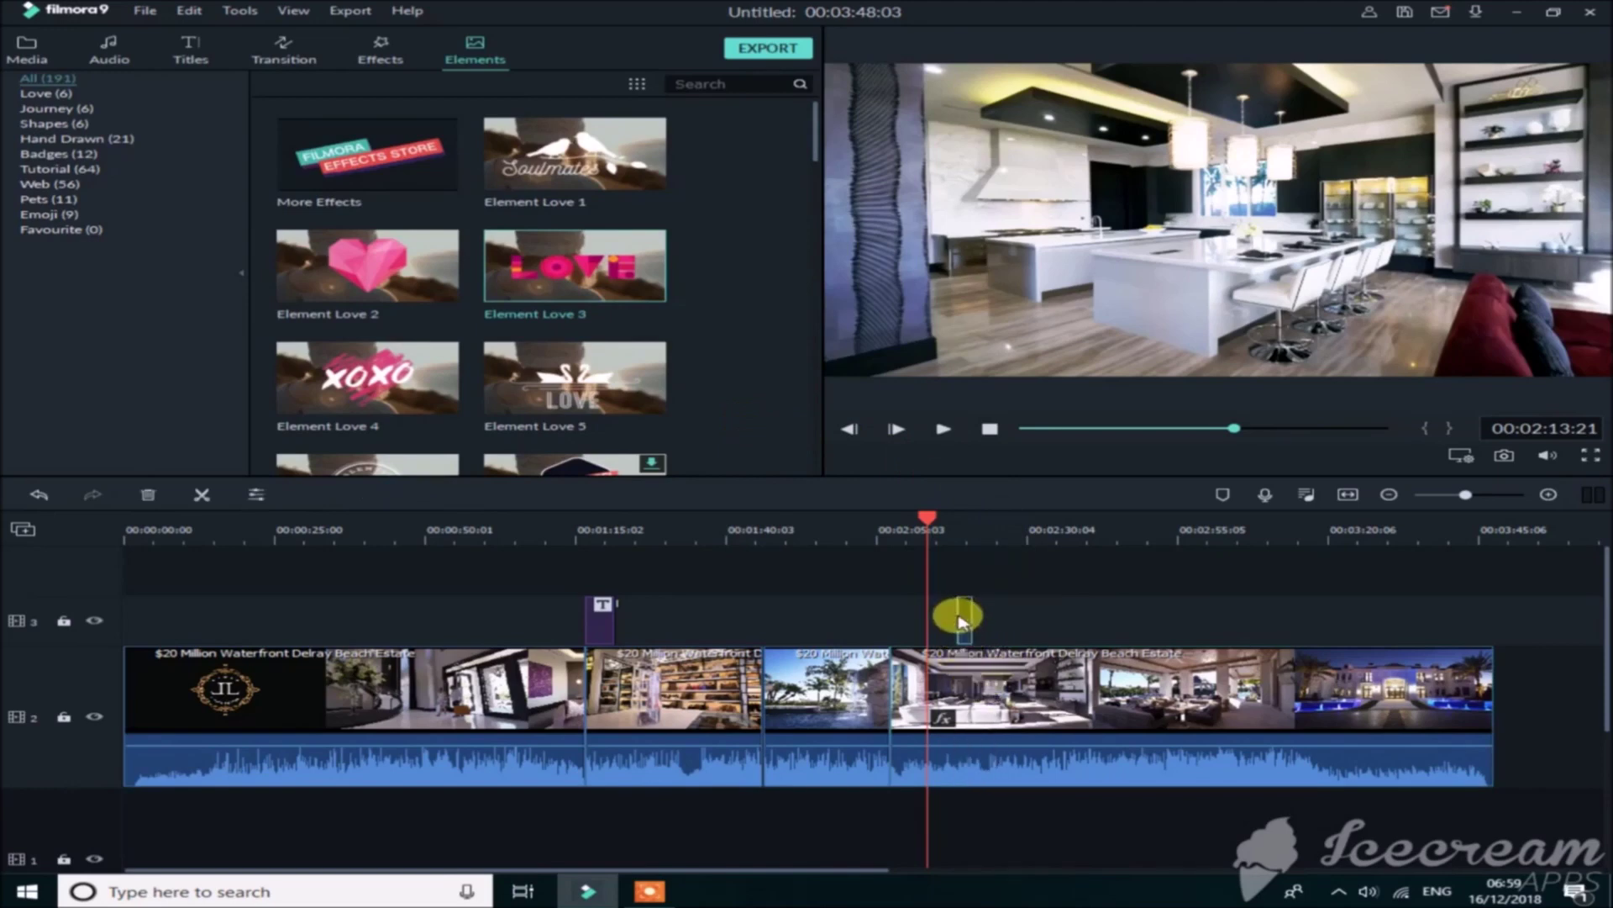
Step: Play the section with the Love element and view the element's video properties without changing them
{"action": "left_click", "coordinate": [946, 430]}
{"action": "left_click", "coordinate": [947, 542]}
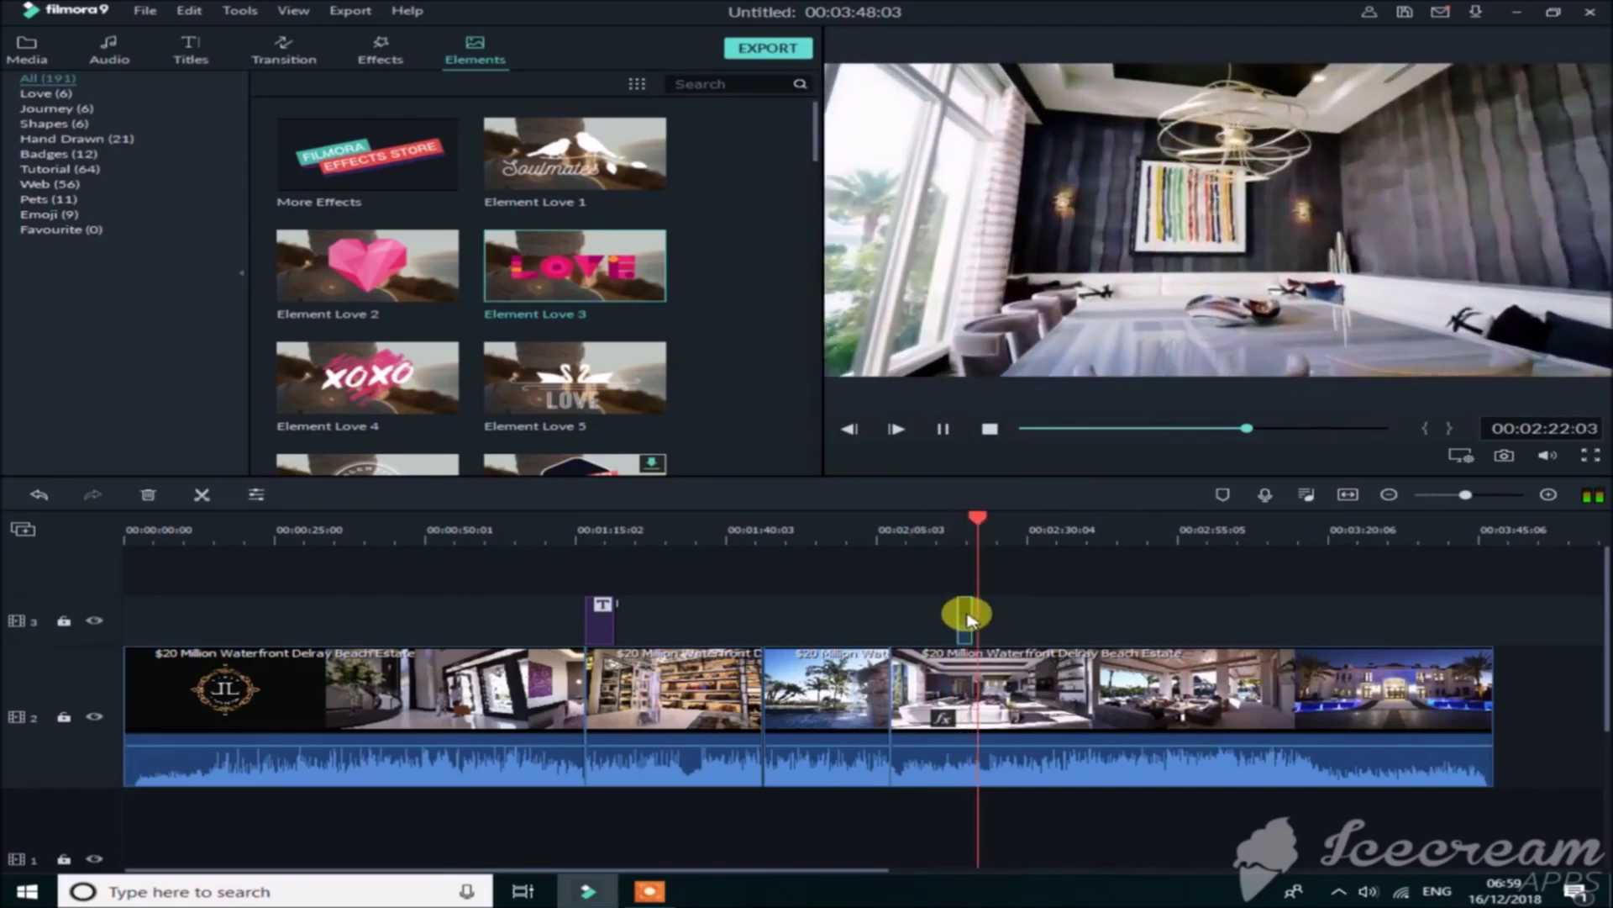
{"action": "double_click", "coordinate": [964, 612]}
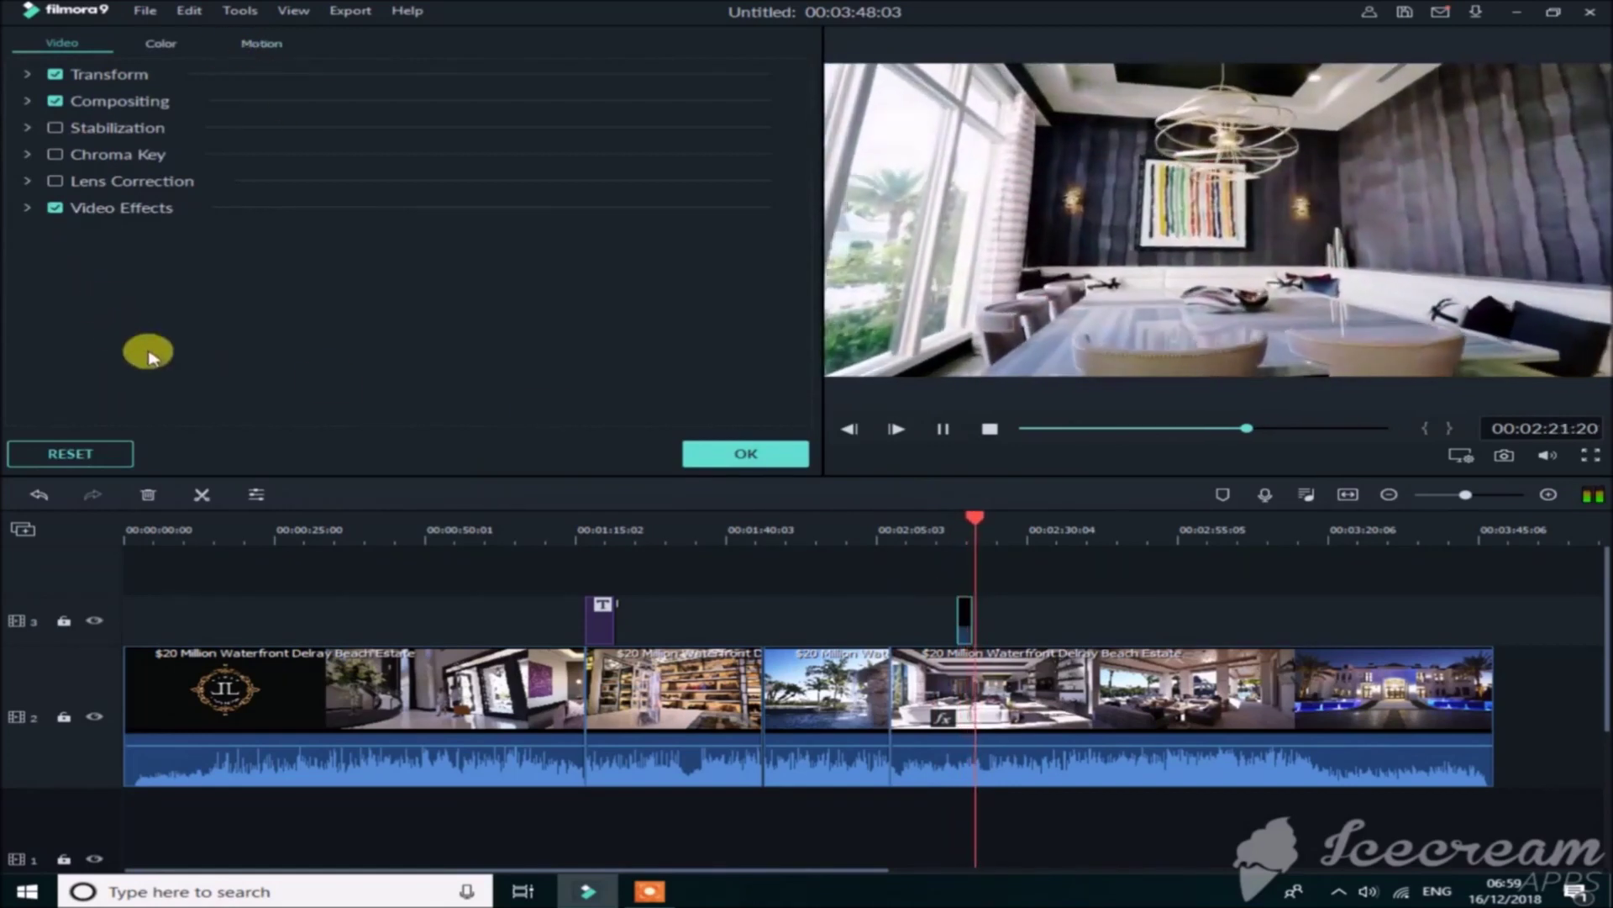
{"action": "left_click", "coordinate": [710, 446]}
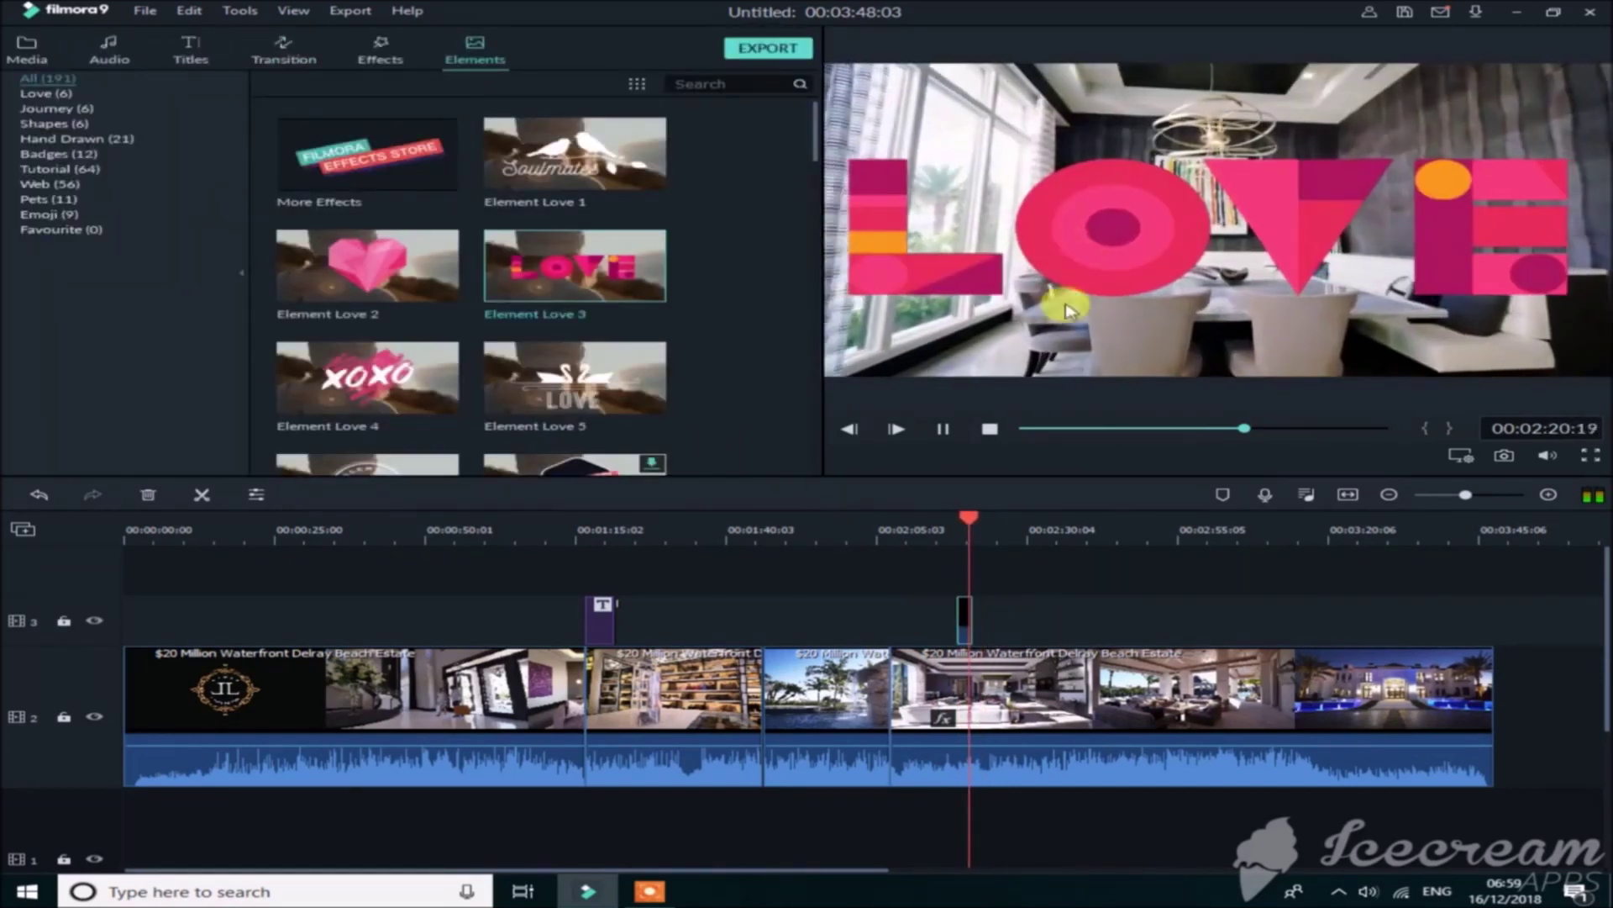
{"action": "left_click", "coordinate": [947, 430]}
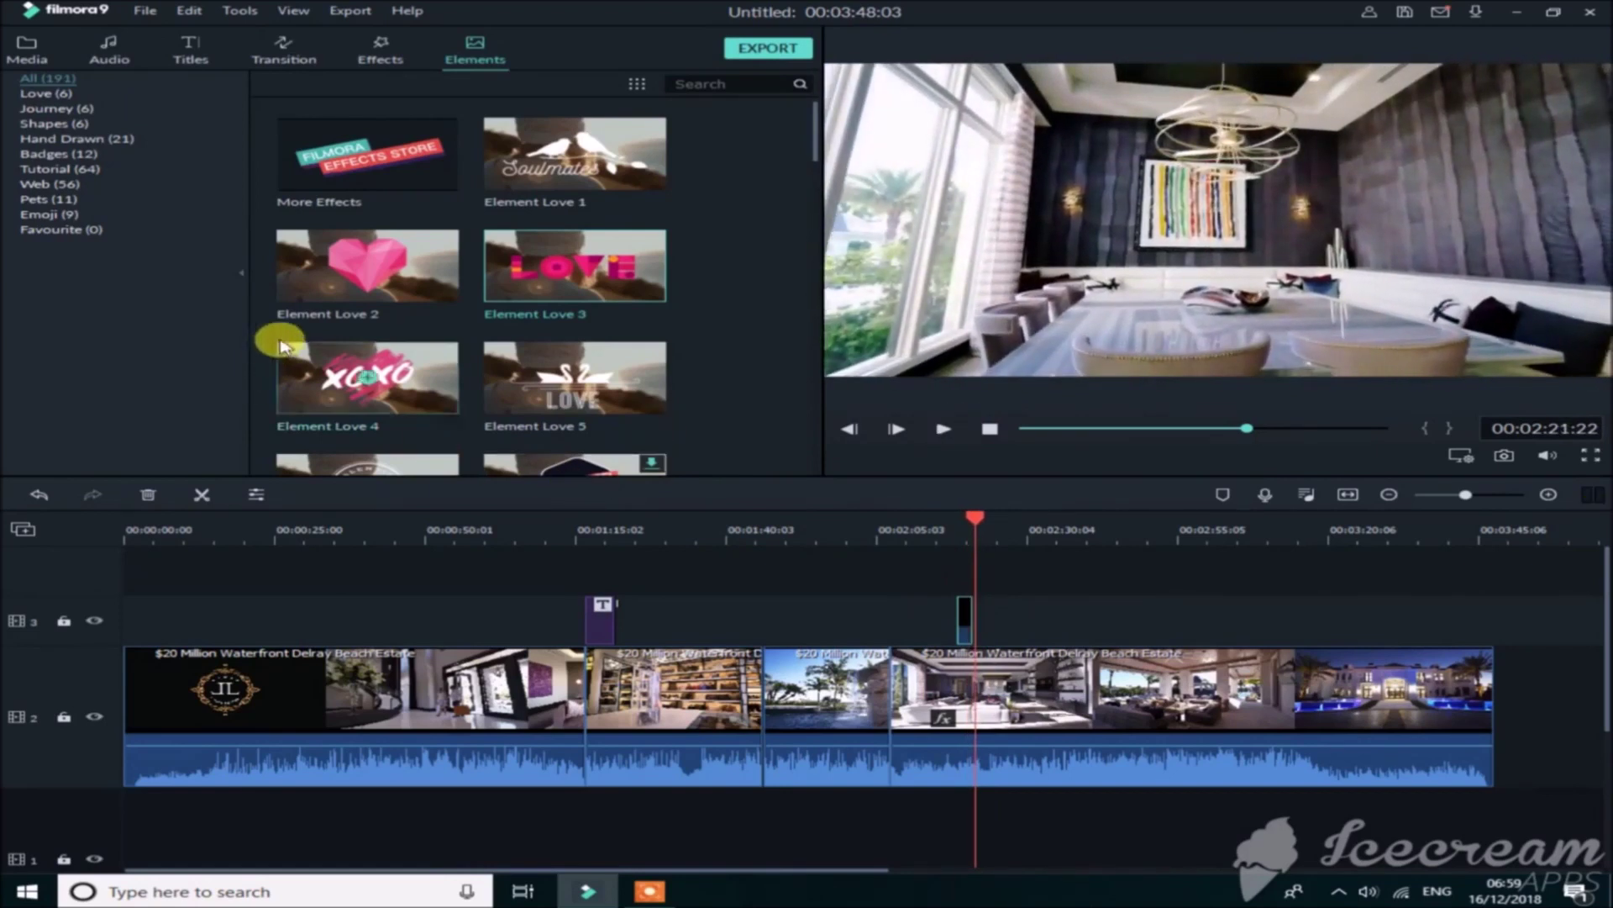
Step: Look through the element categories, including Pets, Hand Drawn, Shapes, Journey and Favourite
{"action": "left_click", "coordinate": [23, 168]}
{"action": "left_click", "coordinate": [28, 198]}
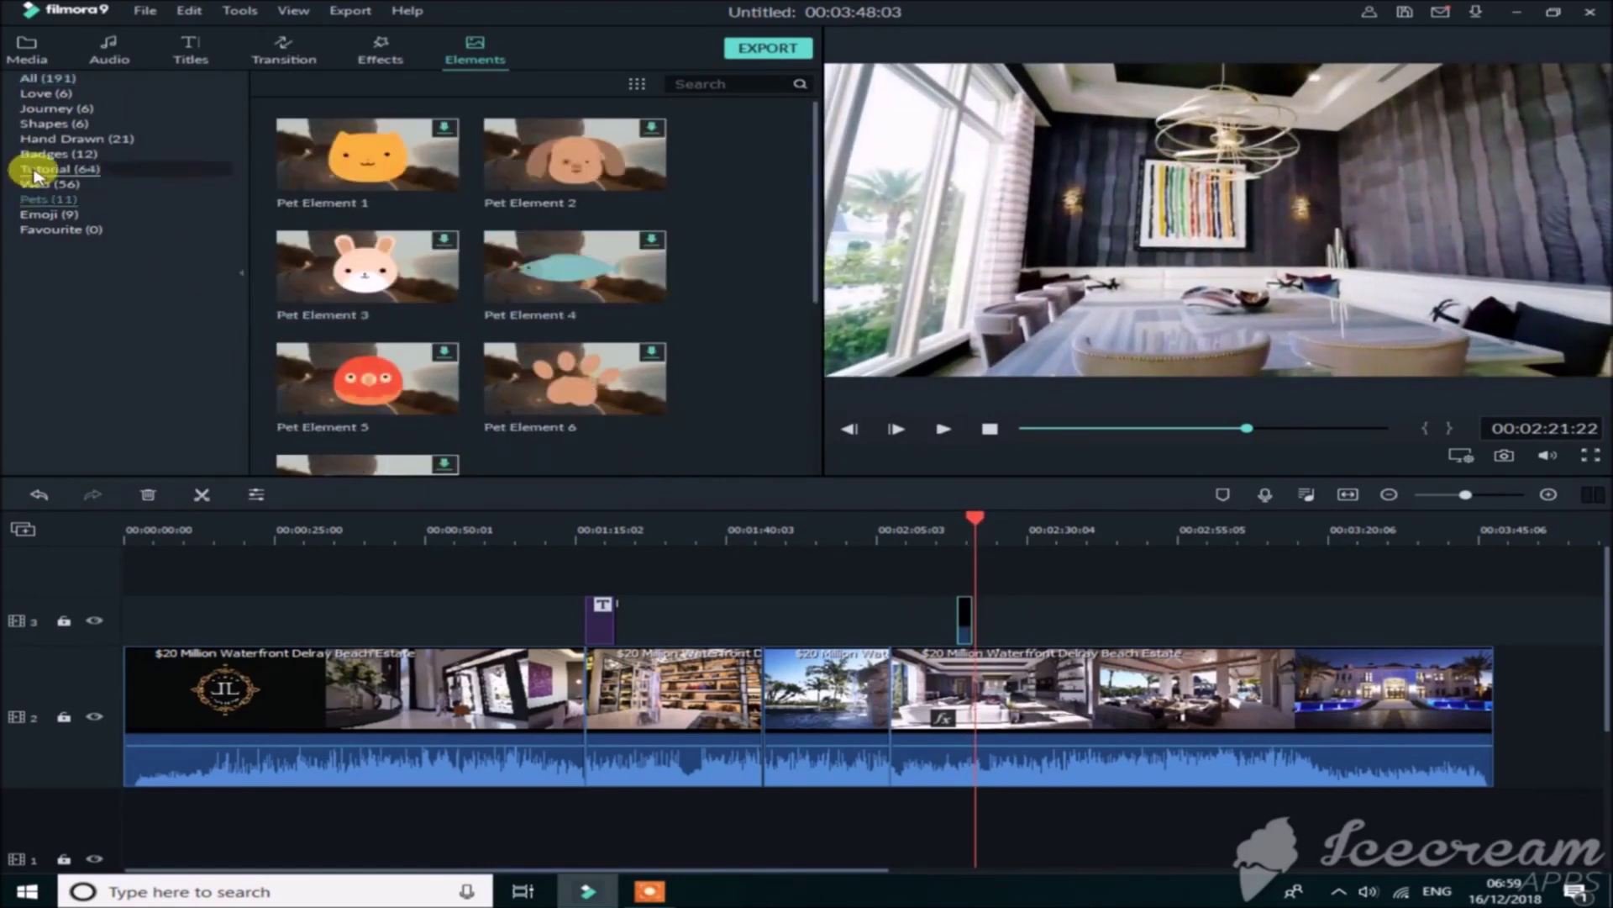
{"action": "left_click", "coordinate": [31, 138]}
{"action": "left_click", "coordinate": [39, 123]}
{"action": "left_click", "coordinate": [42, 108]}
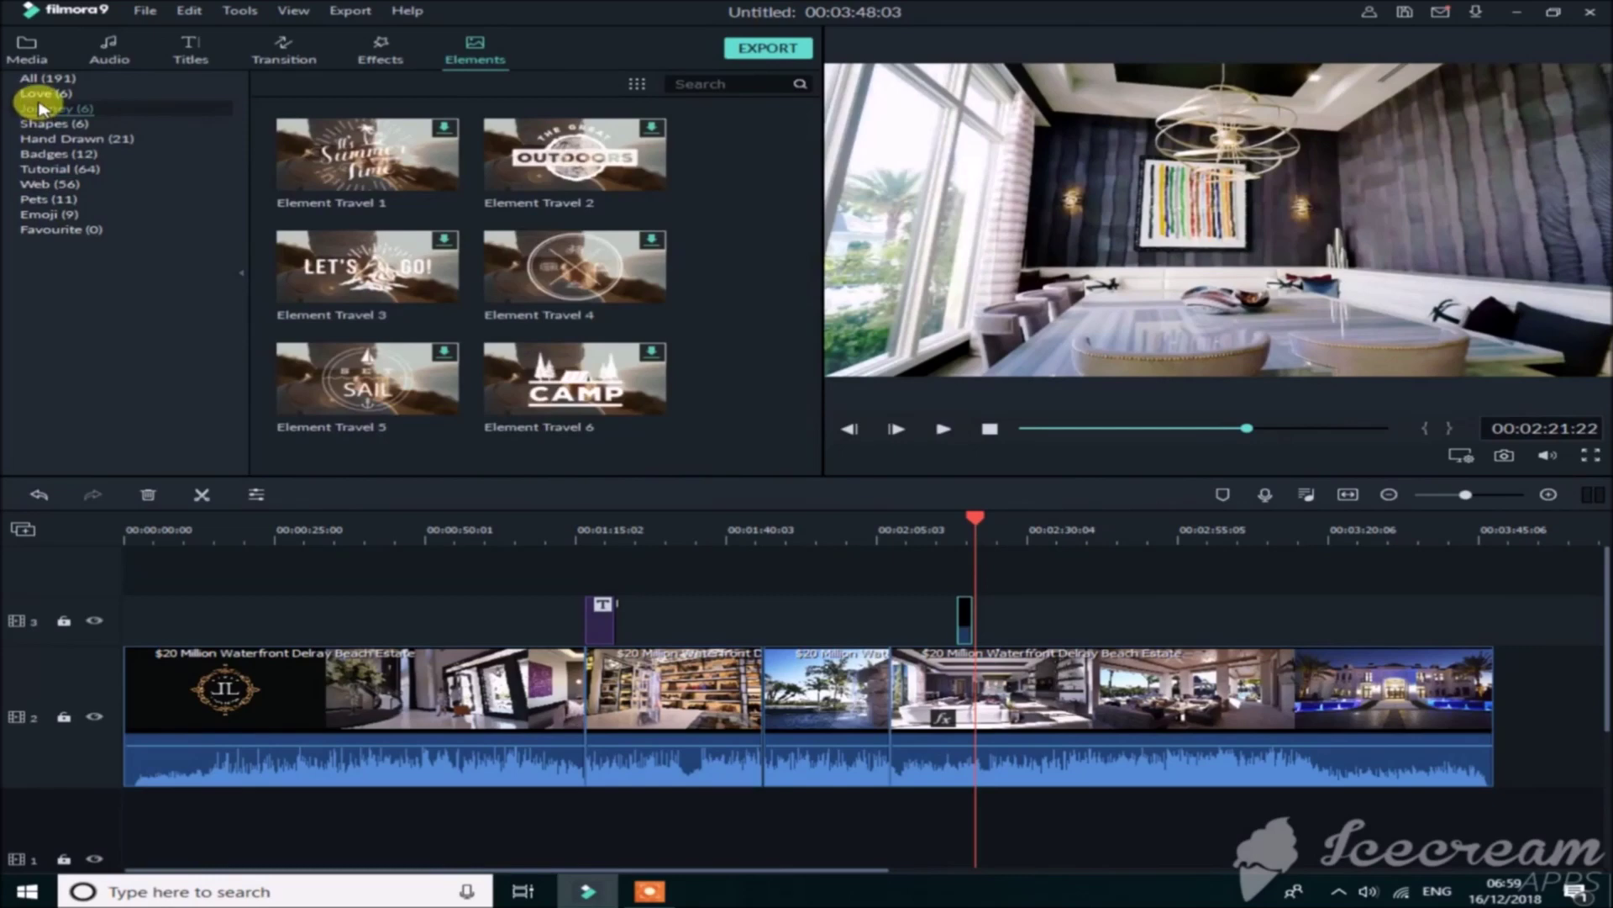
{"action": "left_click", "coordinate": [61, 229]}
{"action": "scroll", "coordinate": [986, 741], "scroll_direction": "down", "scroll_amount": 3}
{"action": "scroll", "coordinate": [983, 740], "scroll_direction": "up", "scroll_amount": 3}
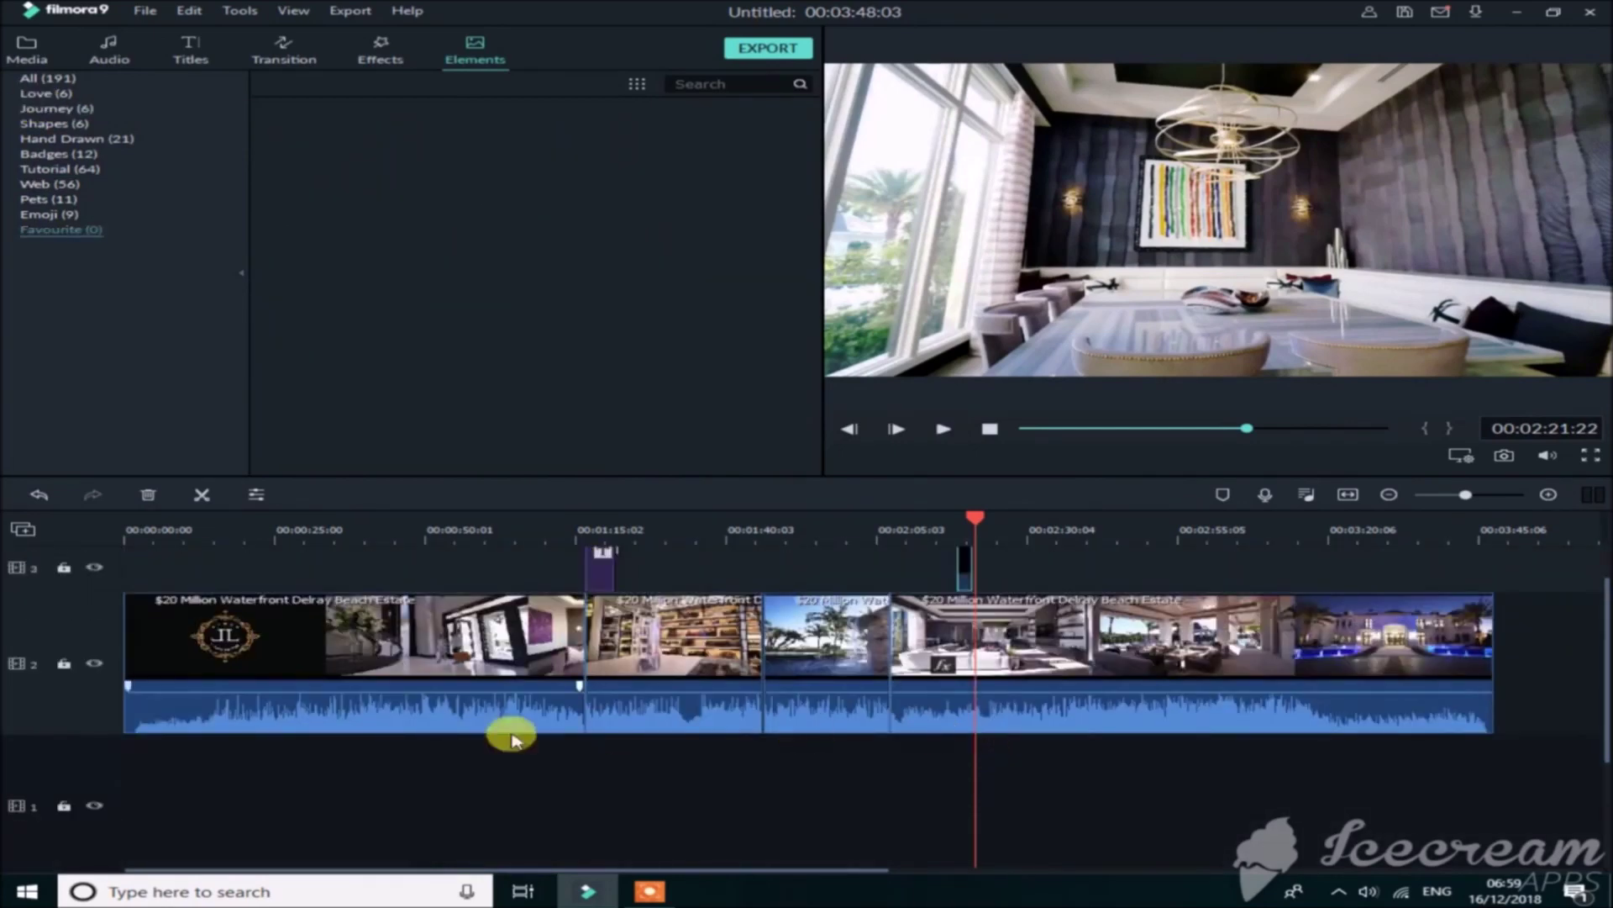
Step: Examine the first clip's available editing commands and its video properties, leaving them unchanged
{"action": "left_click", "coordinate": [333, 711]}
{"action": "right_click", "coordinate": [333, 711]}
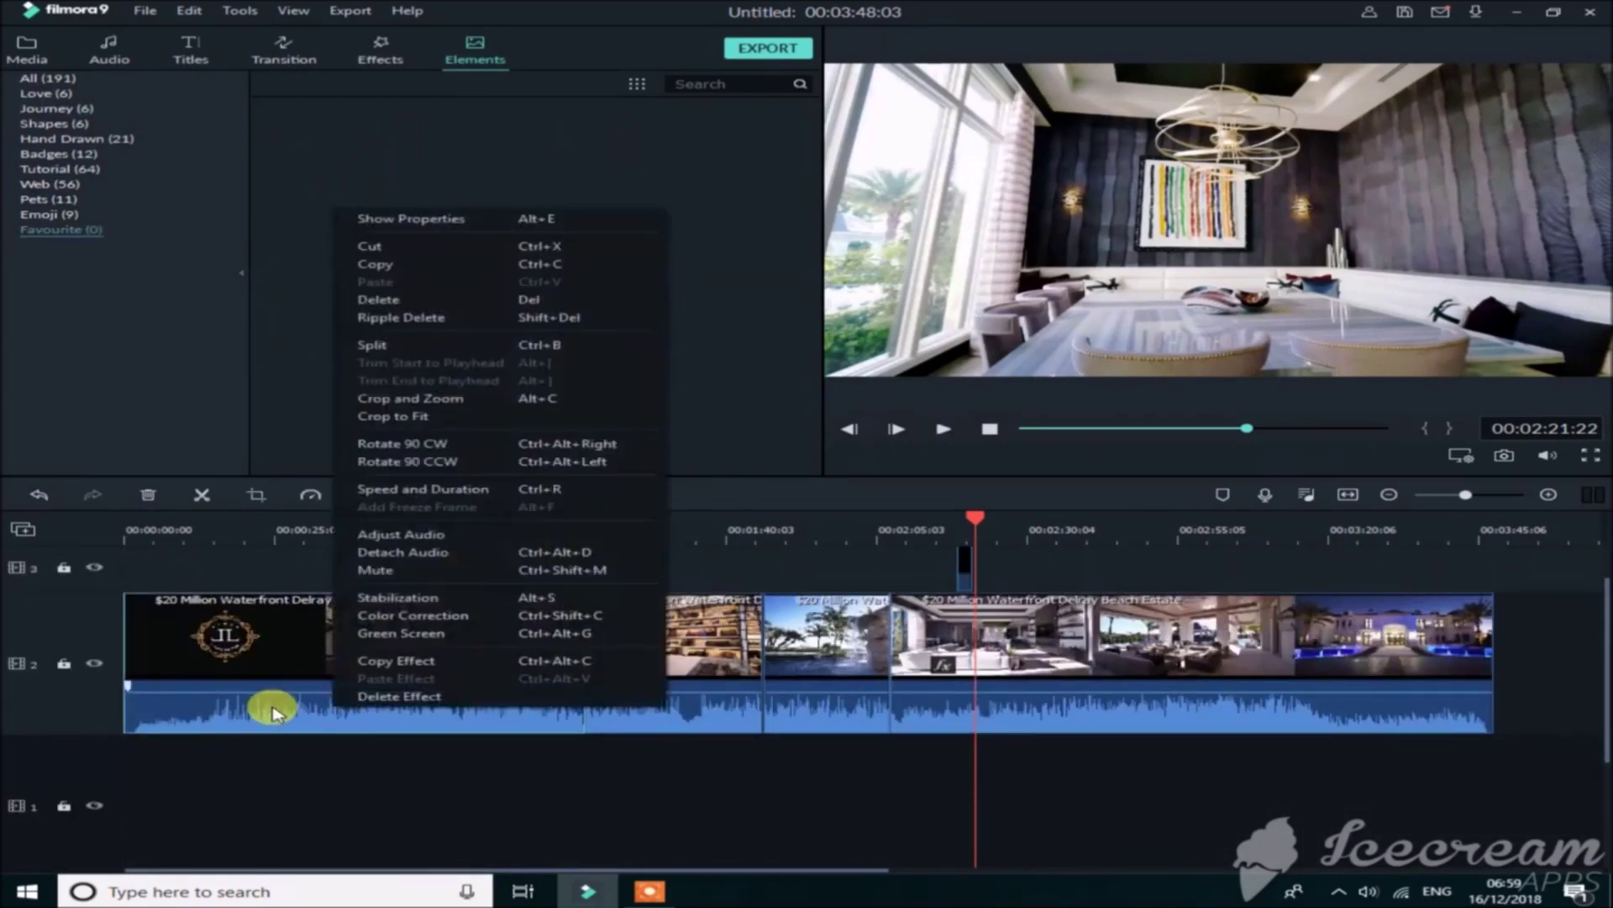
{"action": "double_click", "coordinate": [269, 705]}
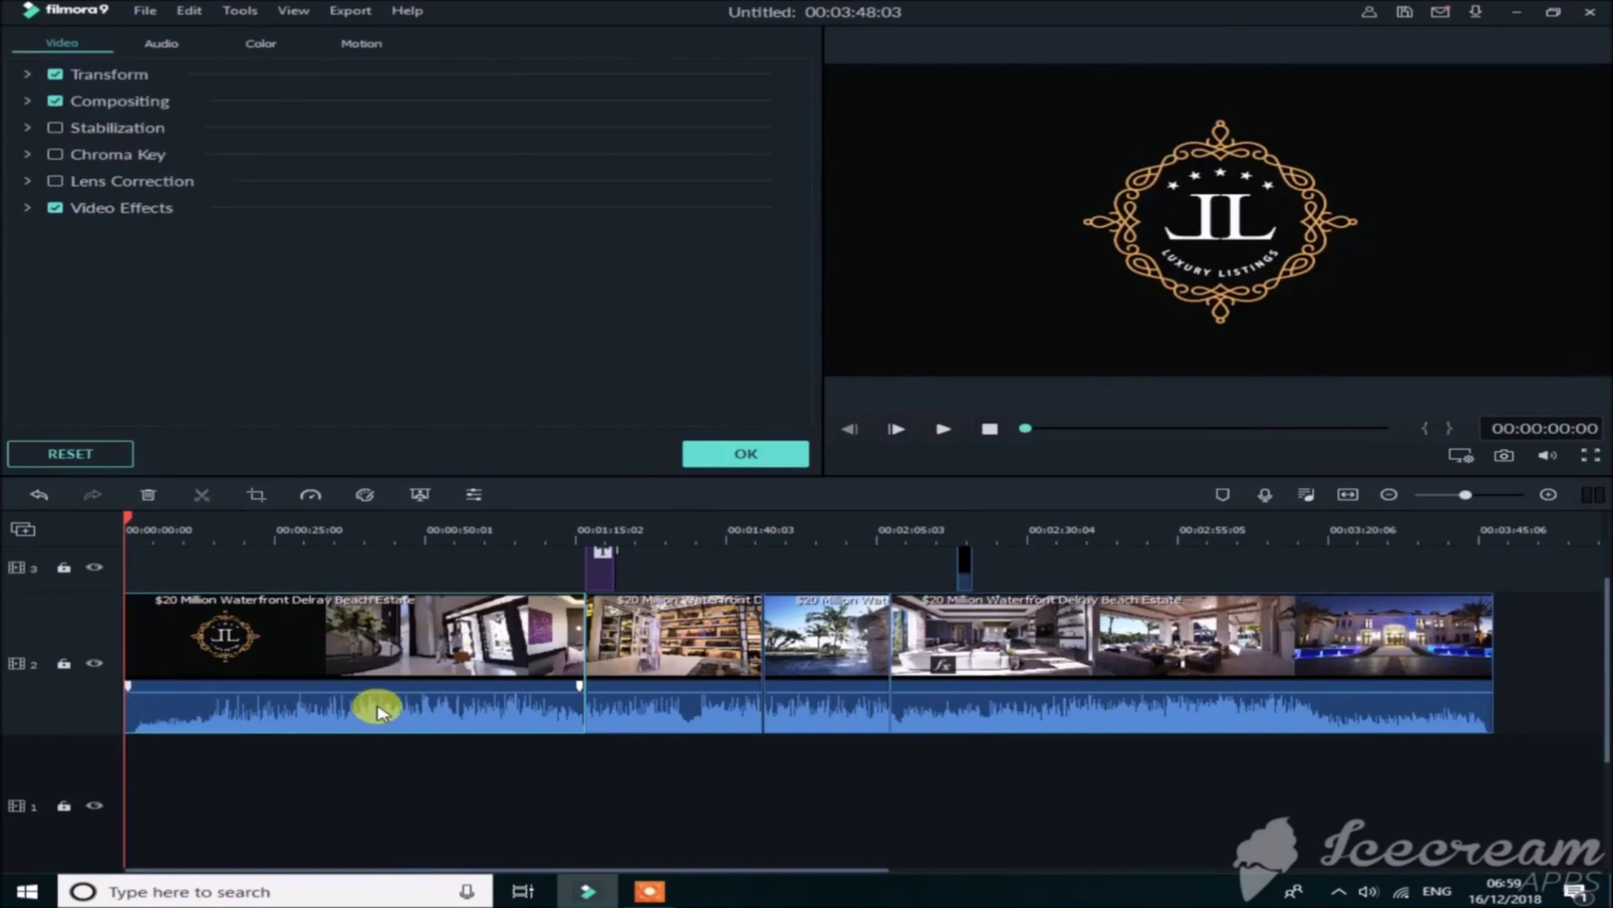
{"action": "right_click", "coordinate": [377, 708]}
{"action": "left_click", "coordinate": [227, 643]}
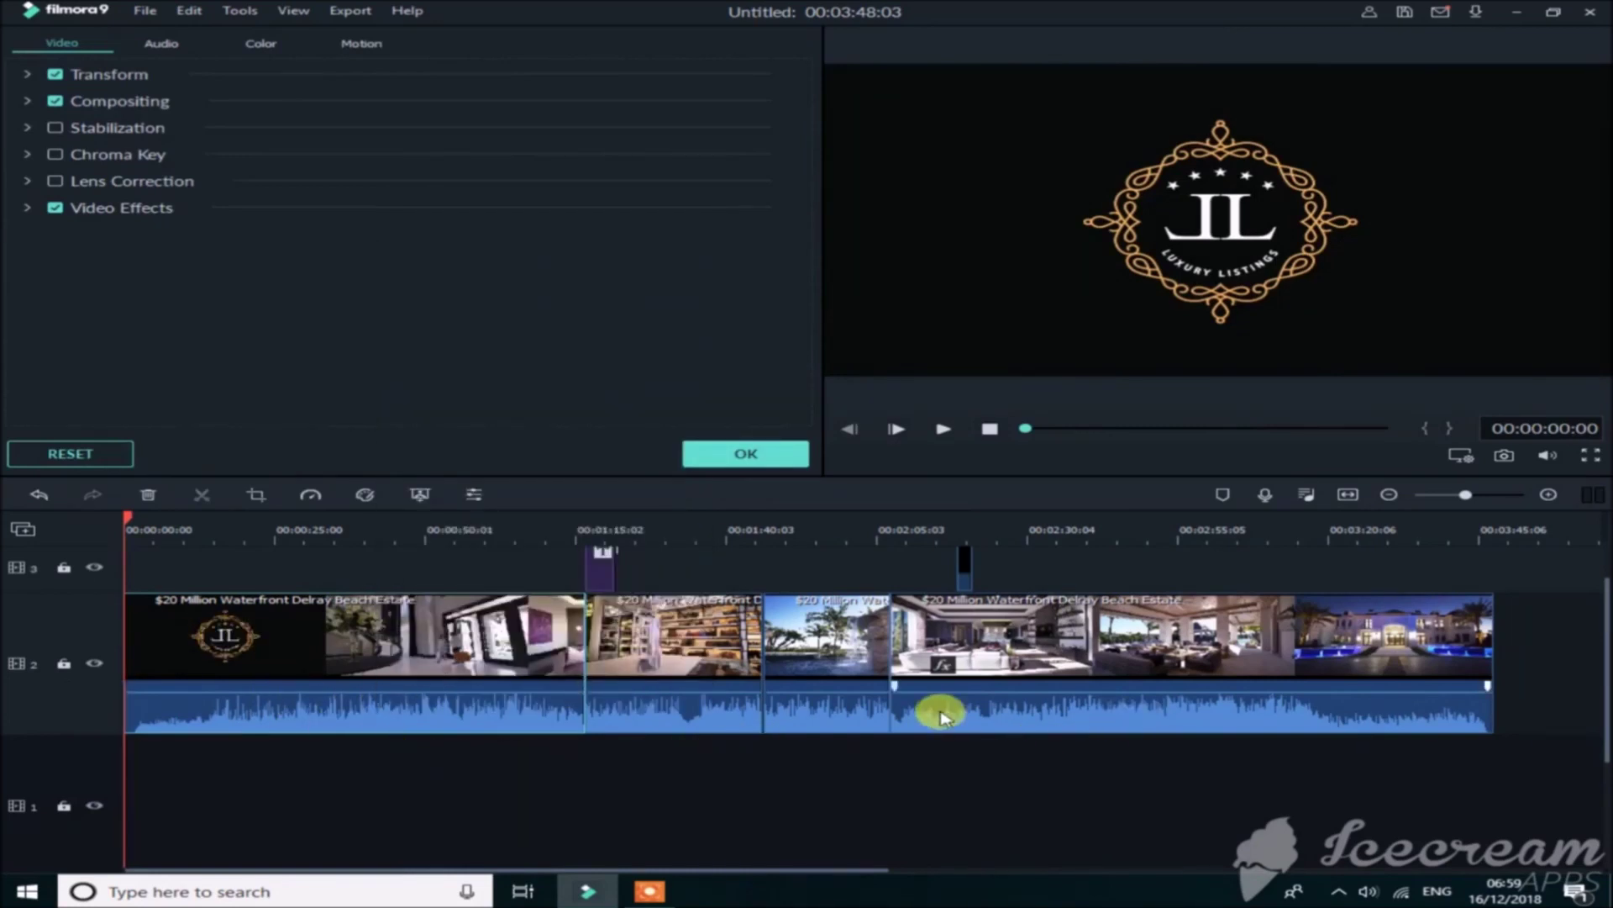
{"action": "right_click", "coordinate": [389, 710]}
{"action": "left_click", "coordinate": [353, 710]}
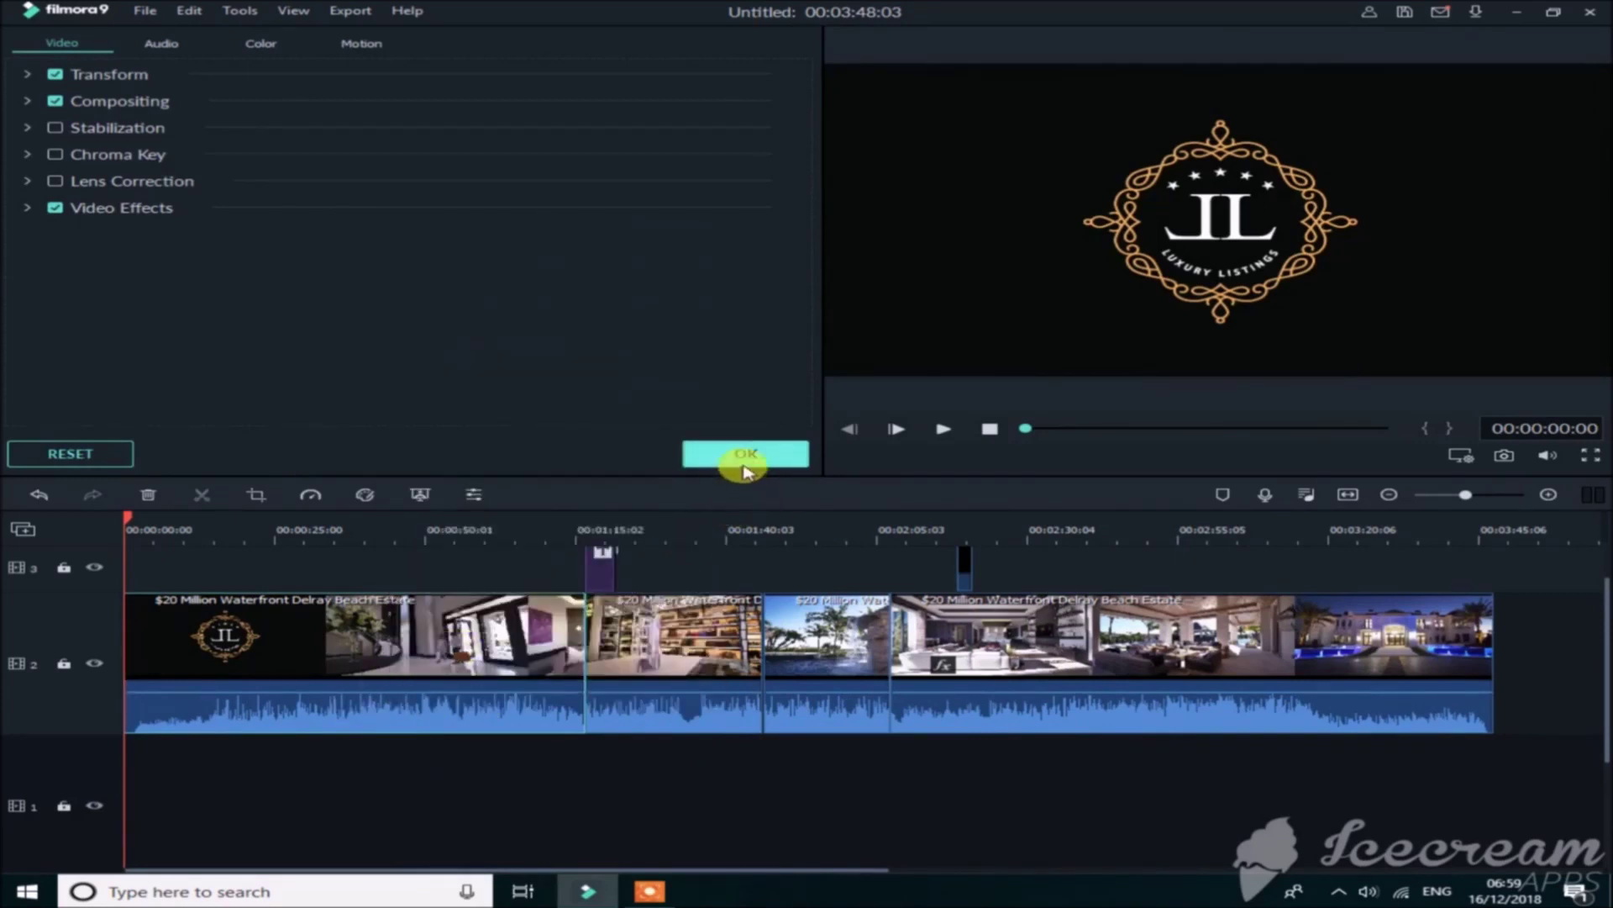
{"action": "left_click", "coordinate": [745, 469]}
Step: Adjust the first clip's audio: set the volume to -1.17 dB and add a short fade in and a slightly longer fade out
{"action": "left_click", "coordinate": [426, 703]}
{"action": "right_click", "coordinate": [420, 714]}
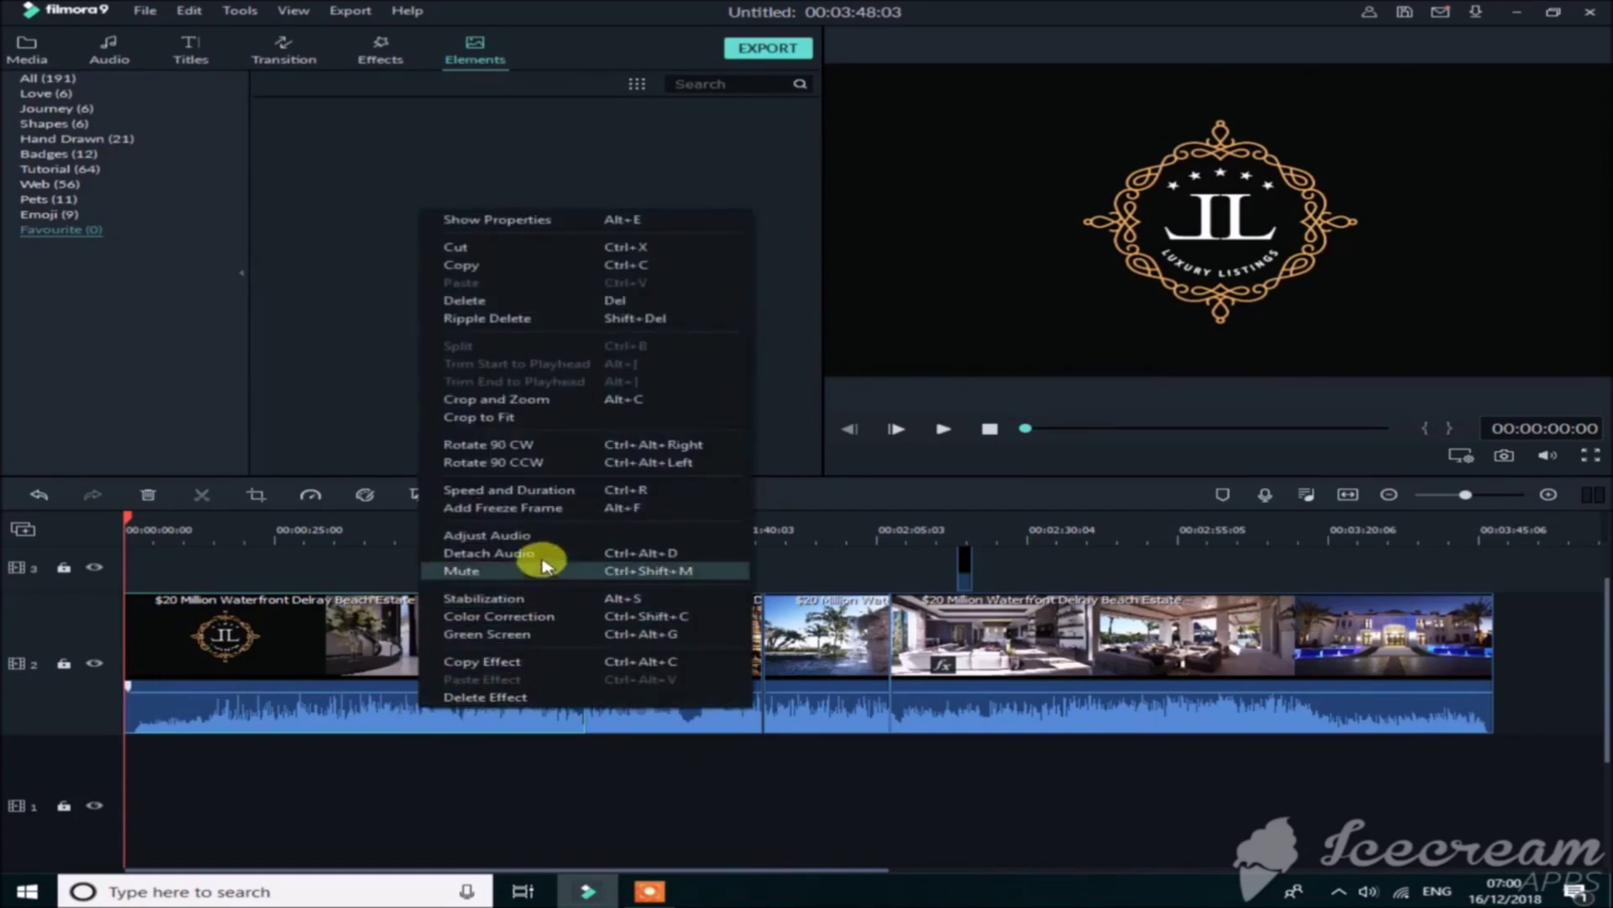
{"action": "left_click", "coordinate": [521, 536]}
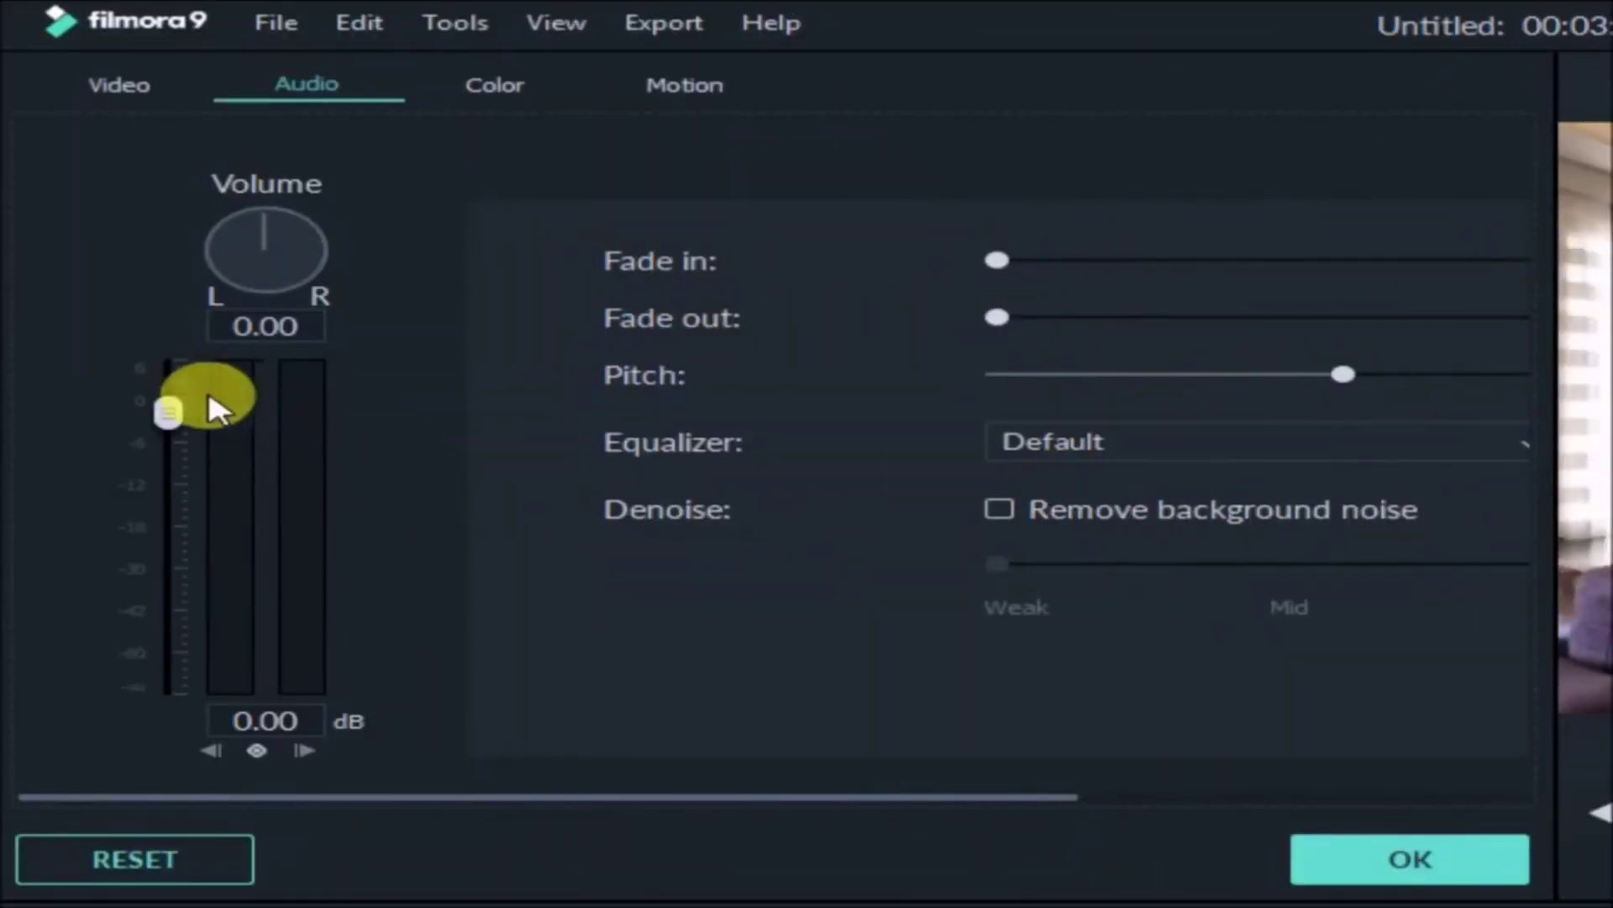
{"action": "left_click_drag", "start_coordinate": [171, 409], "coordinate": [218, 426]}
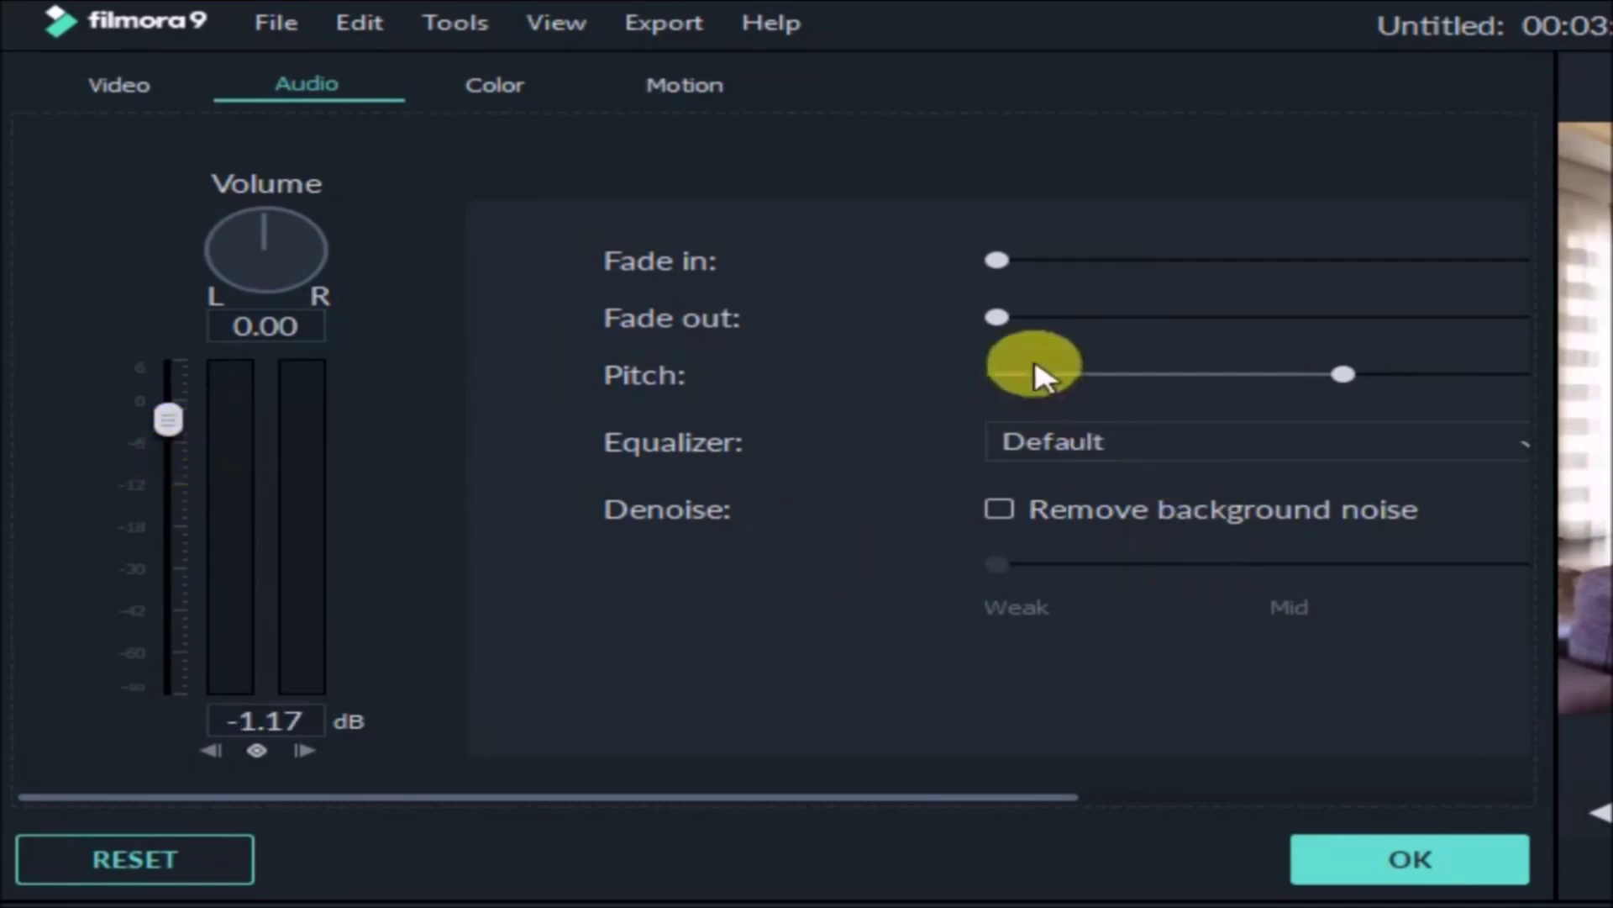
{"action": "left_click_drag", "start_coordinate": [999, 260], "coordinate": [1024, 260]}
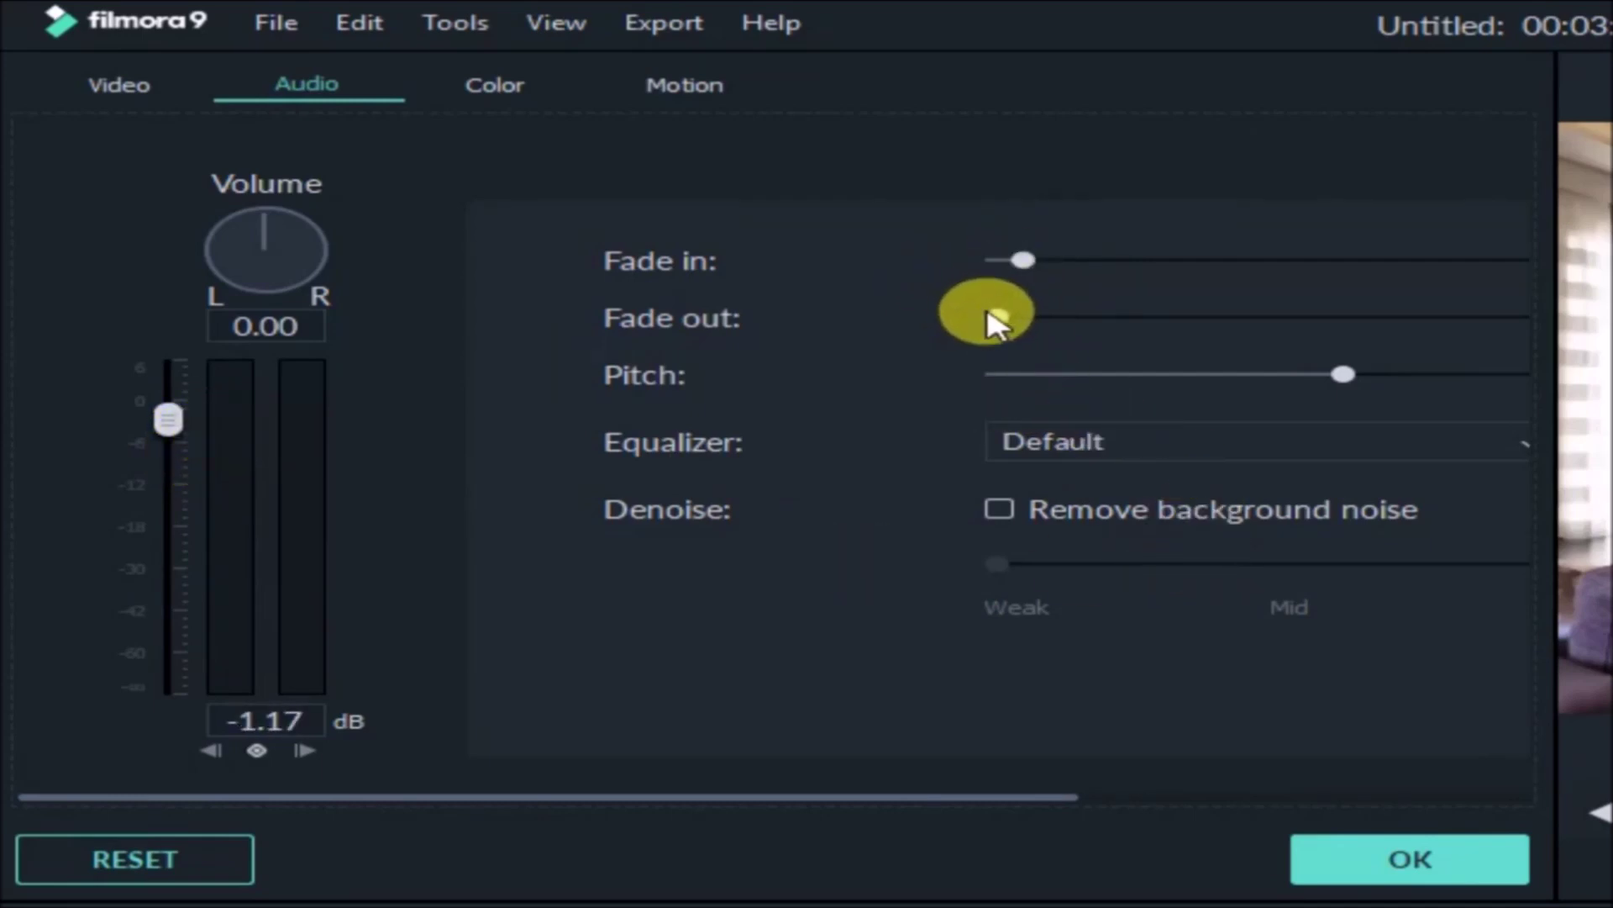
{"action": "left_click_drag", "start_coordinate": [1001, 318], "coordinate": [1062, 318]}
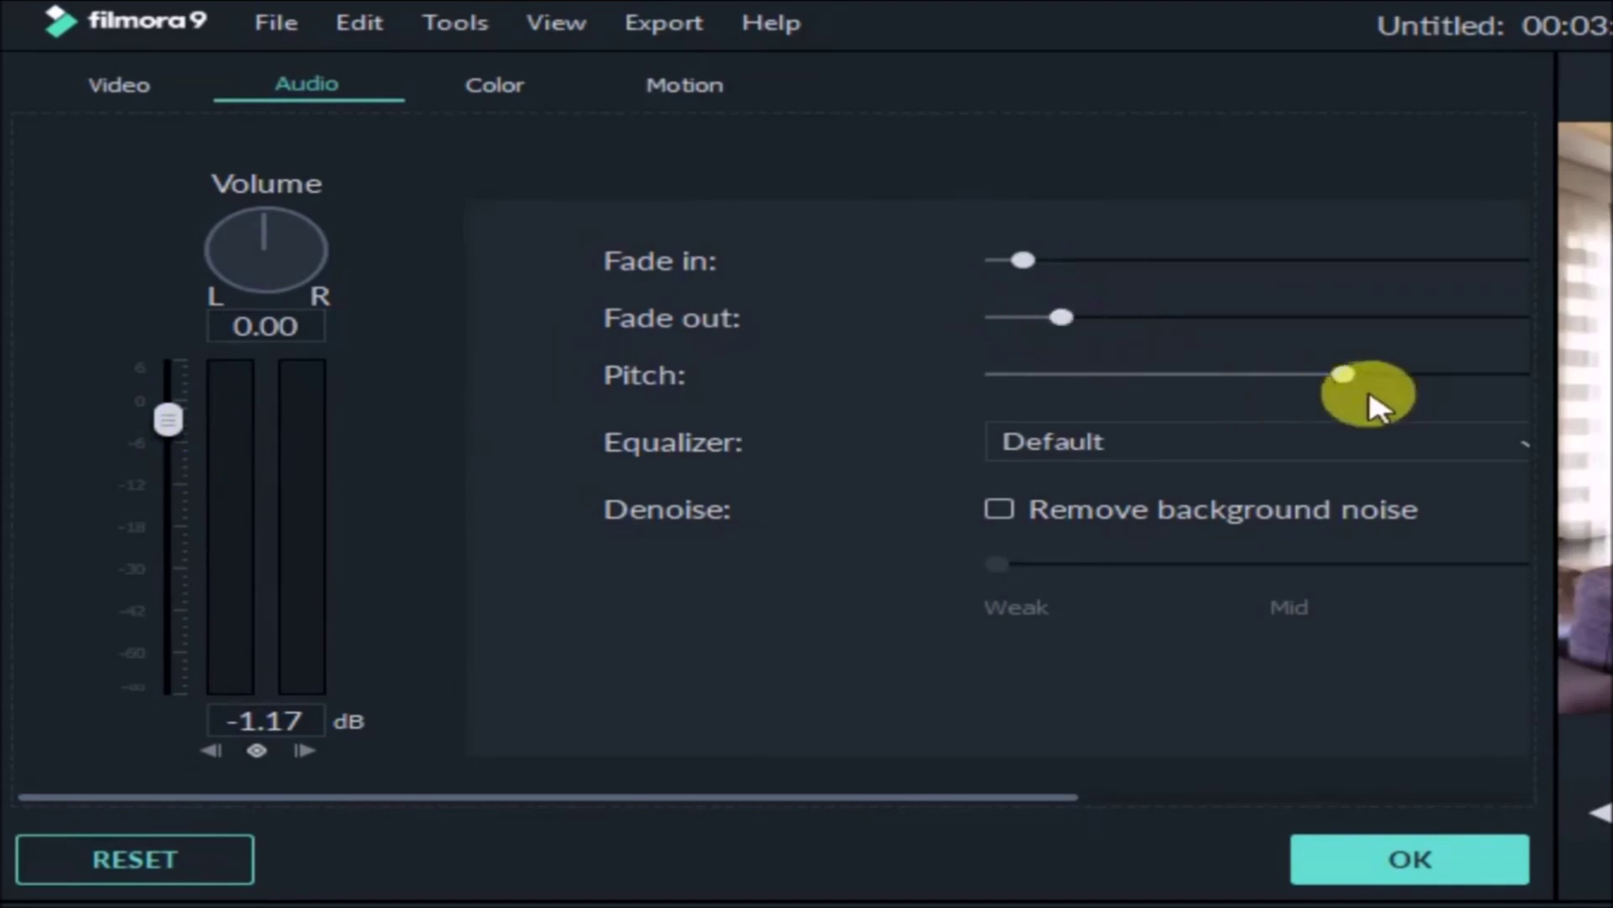
Step: Set the first clip's equalizer to the Dance preset and apply the audio settings
{"action": "left_click", "coordinate": [1344, 441]}
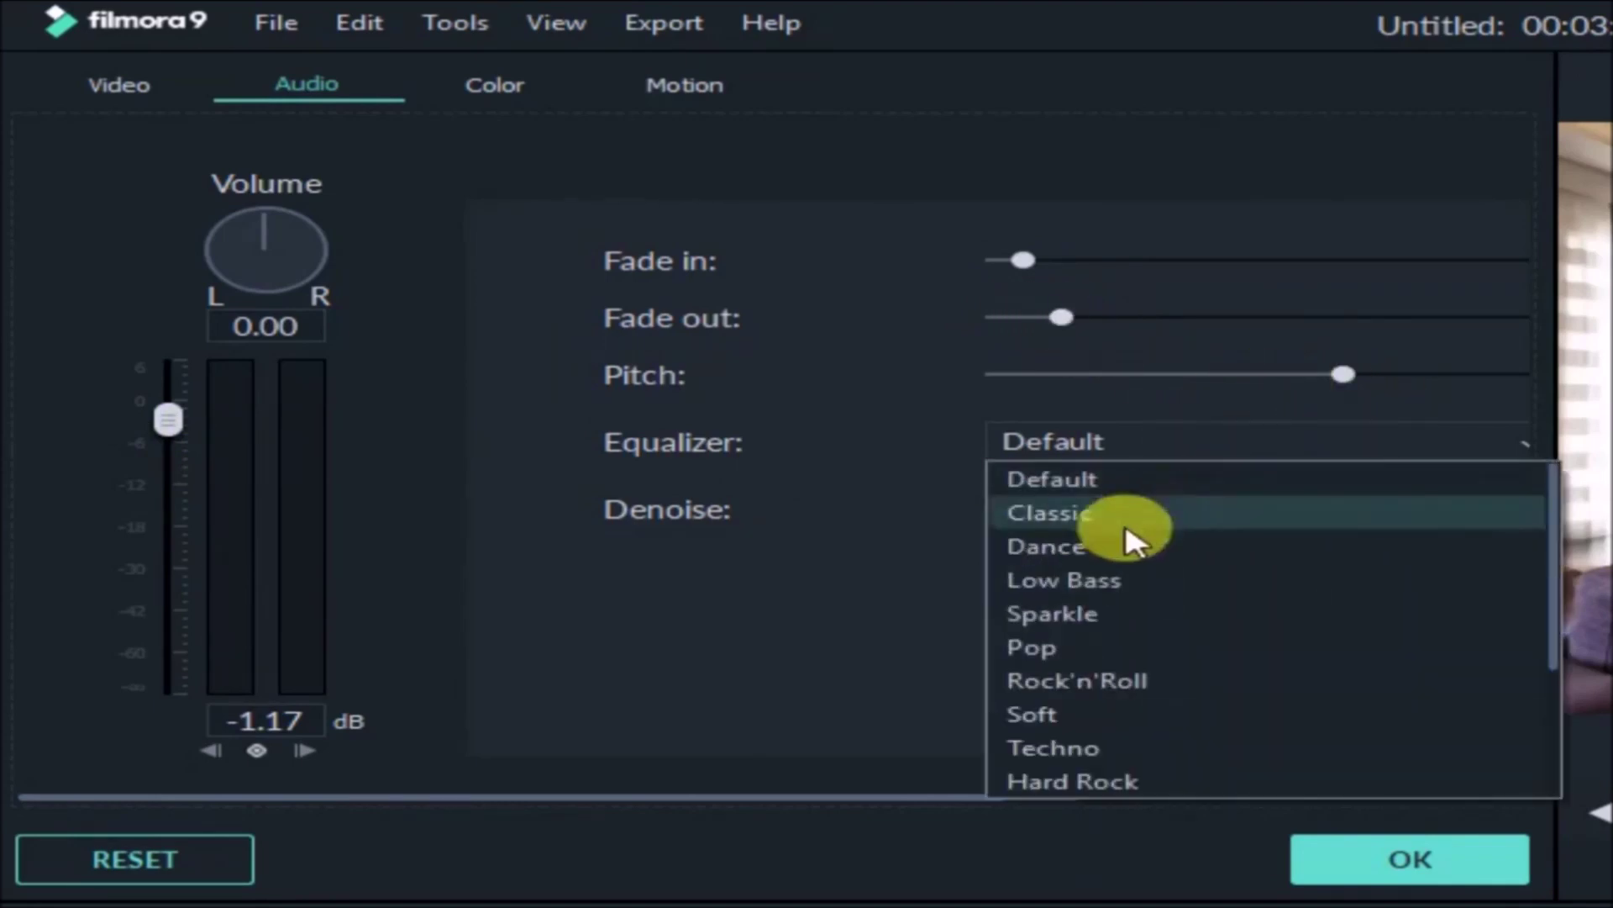
{"action": "left_click", "coordinate": [1081, 555]}
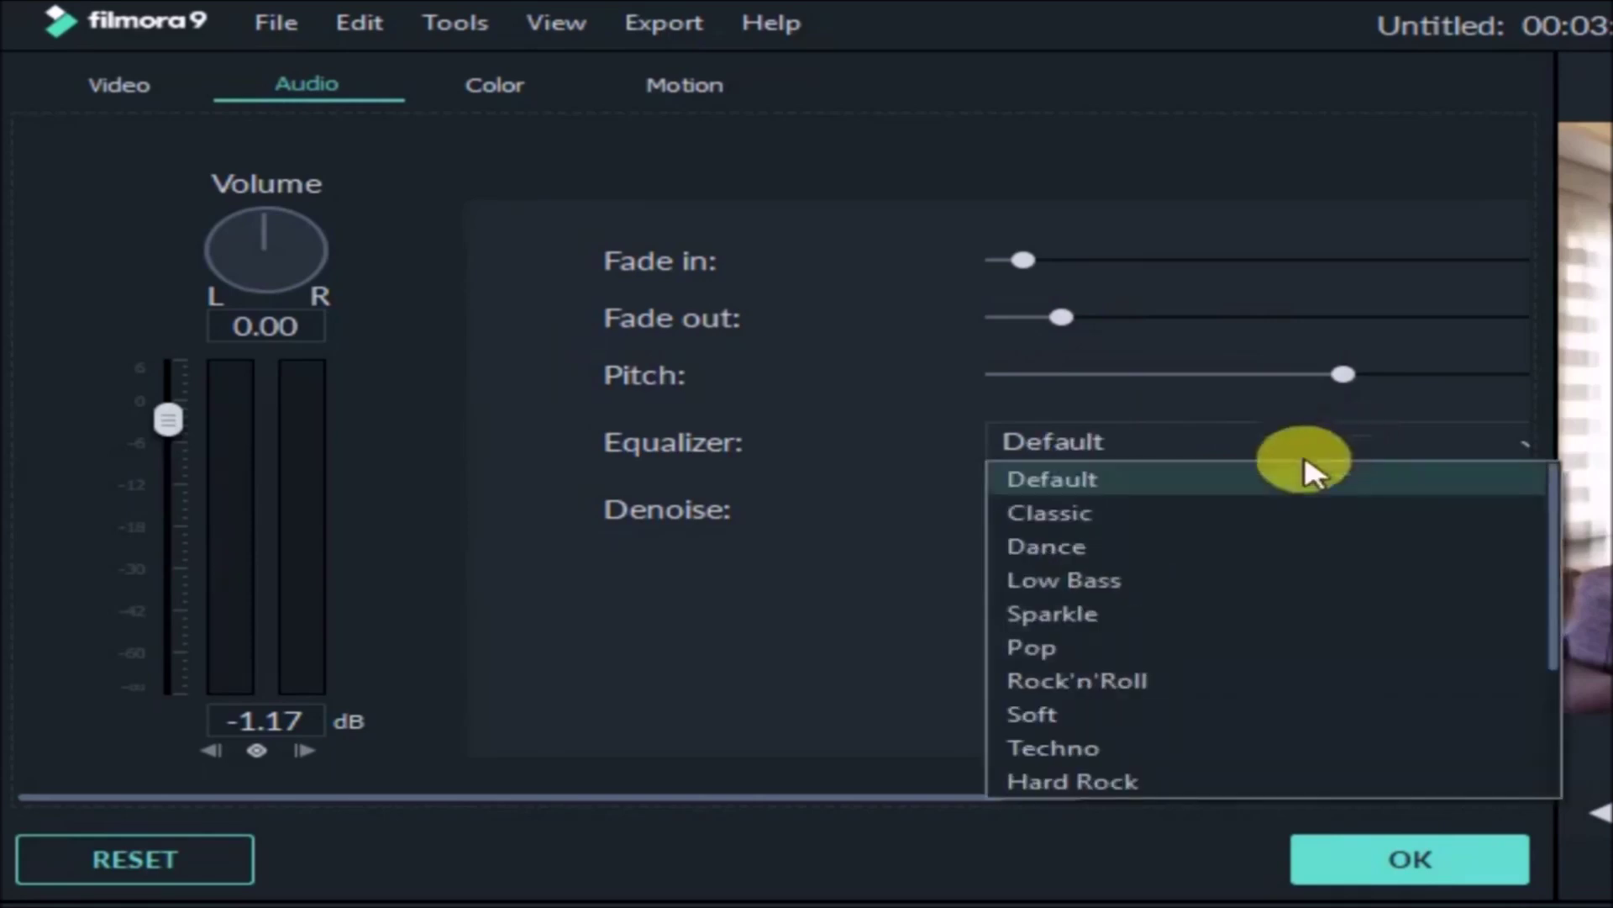
{"action": "left_click", "coordinate": [1081, 554]}
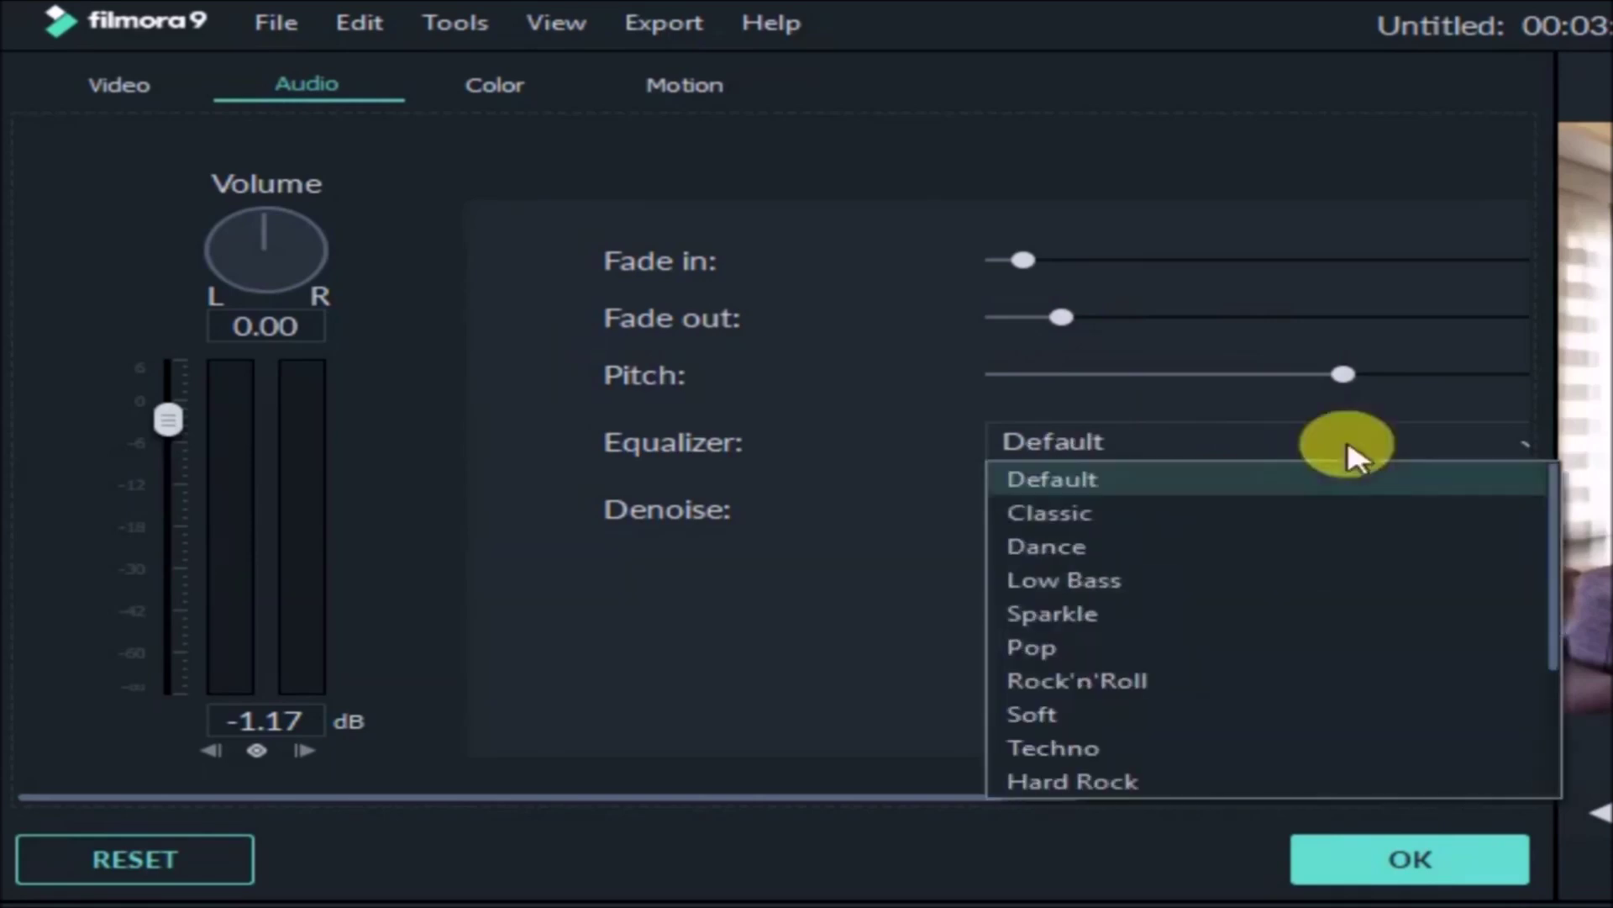
{"action": "left_click", "coordinate": [1350, 447]}
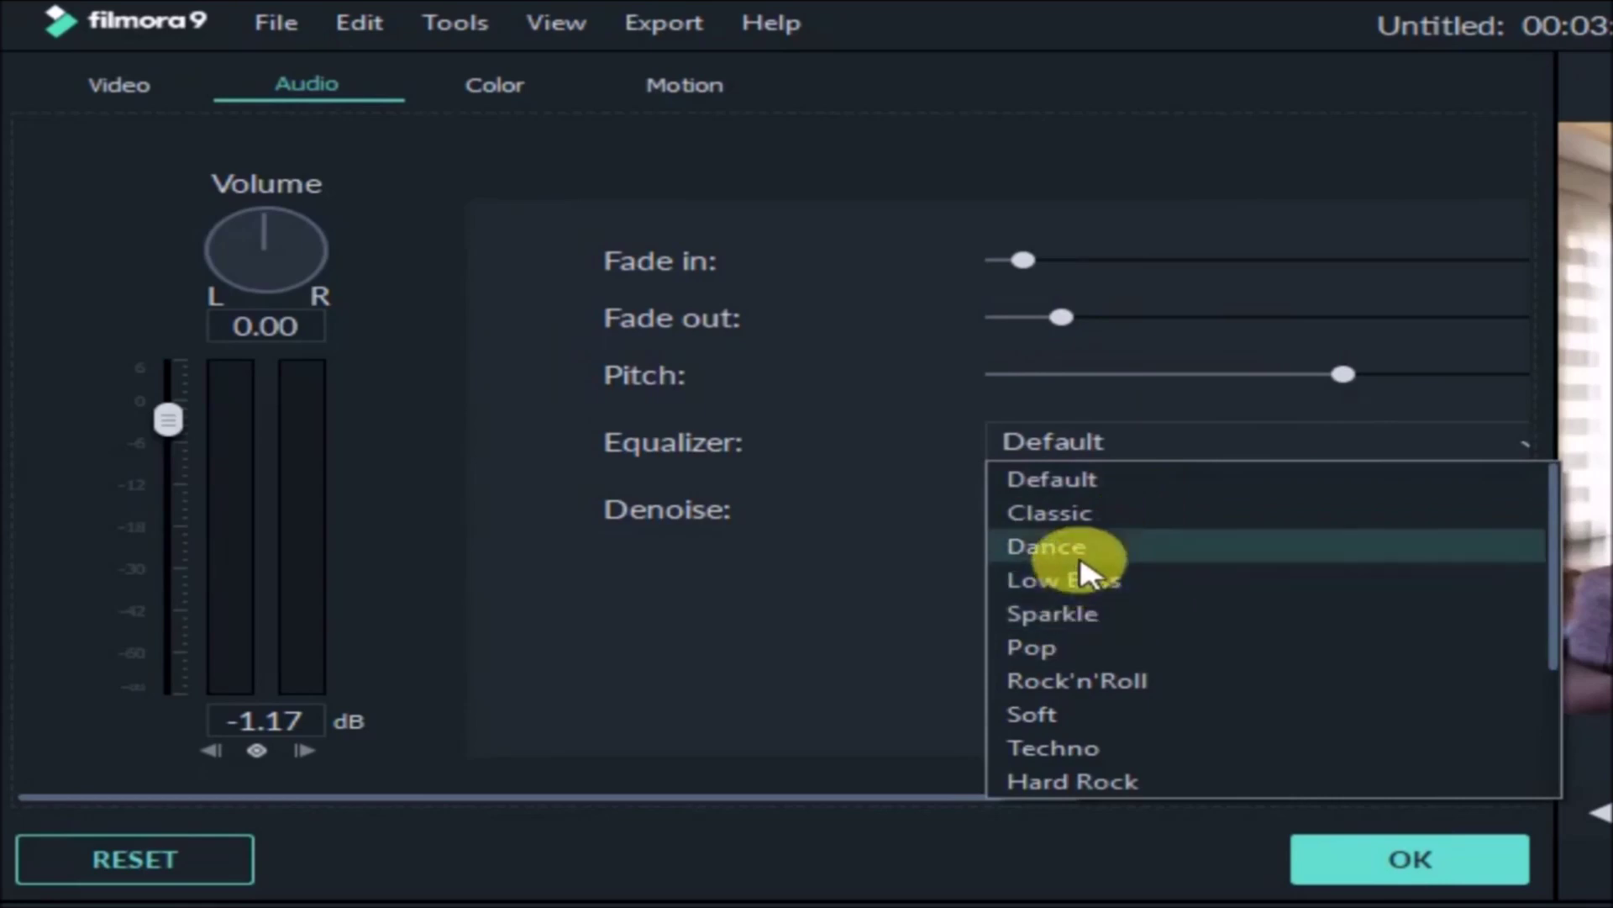
{"action": "left_click", "coordinate": [1081, 563]}
{"action": "left_click", "coordinate": [1355, 837]}
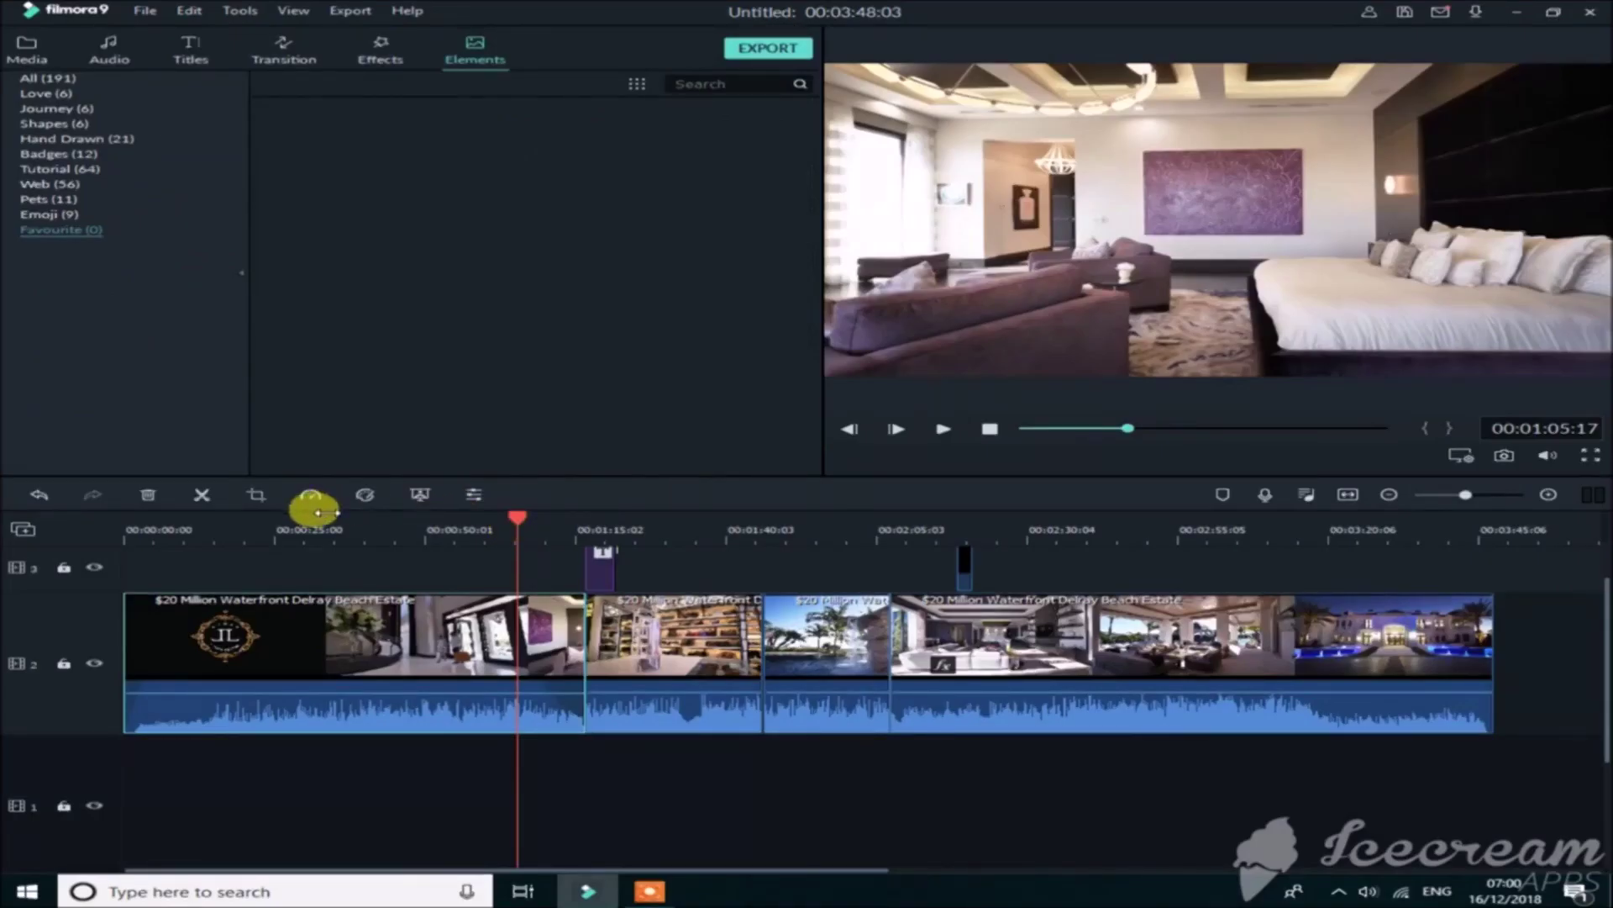
Step: Play parts of the first and second clips to compare the adjusted audio with the unadjusted audio
{"action": "left_click", "coordinate": [326, 514]}
{"action": "left_click", "coordinate": [943, 428]}
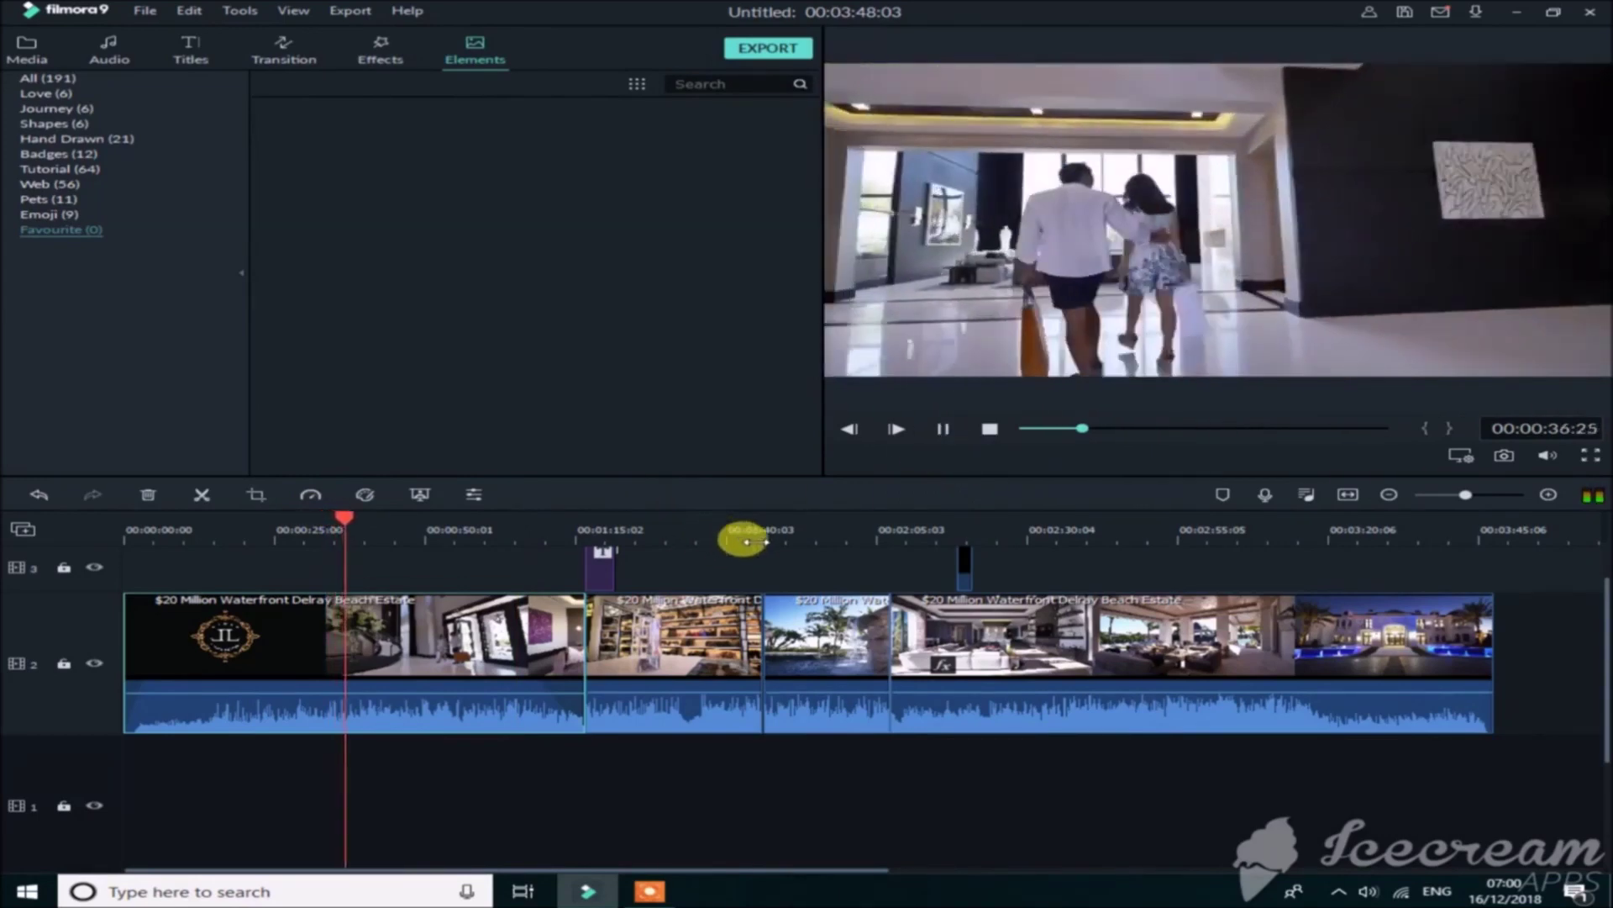
{"action": "left_click", "coordinate": [688, 537]}
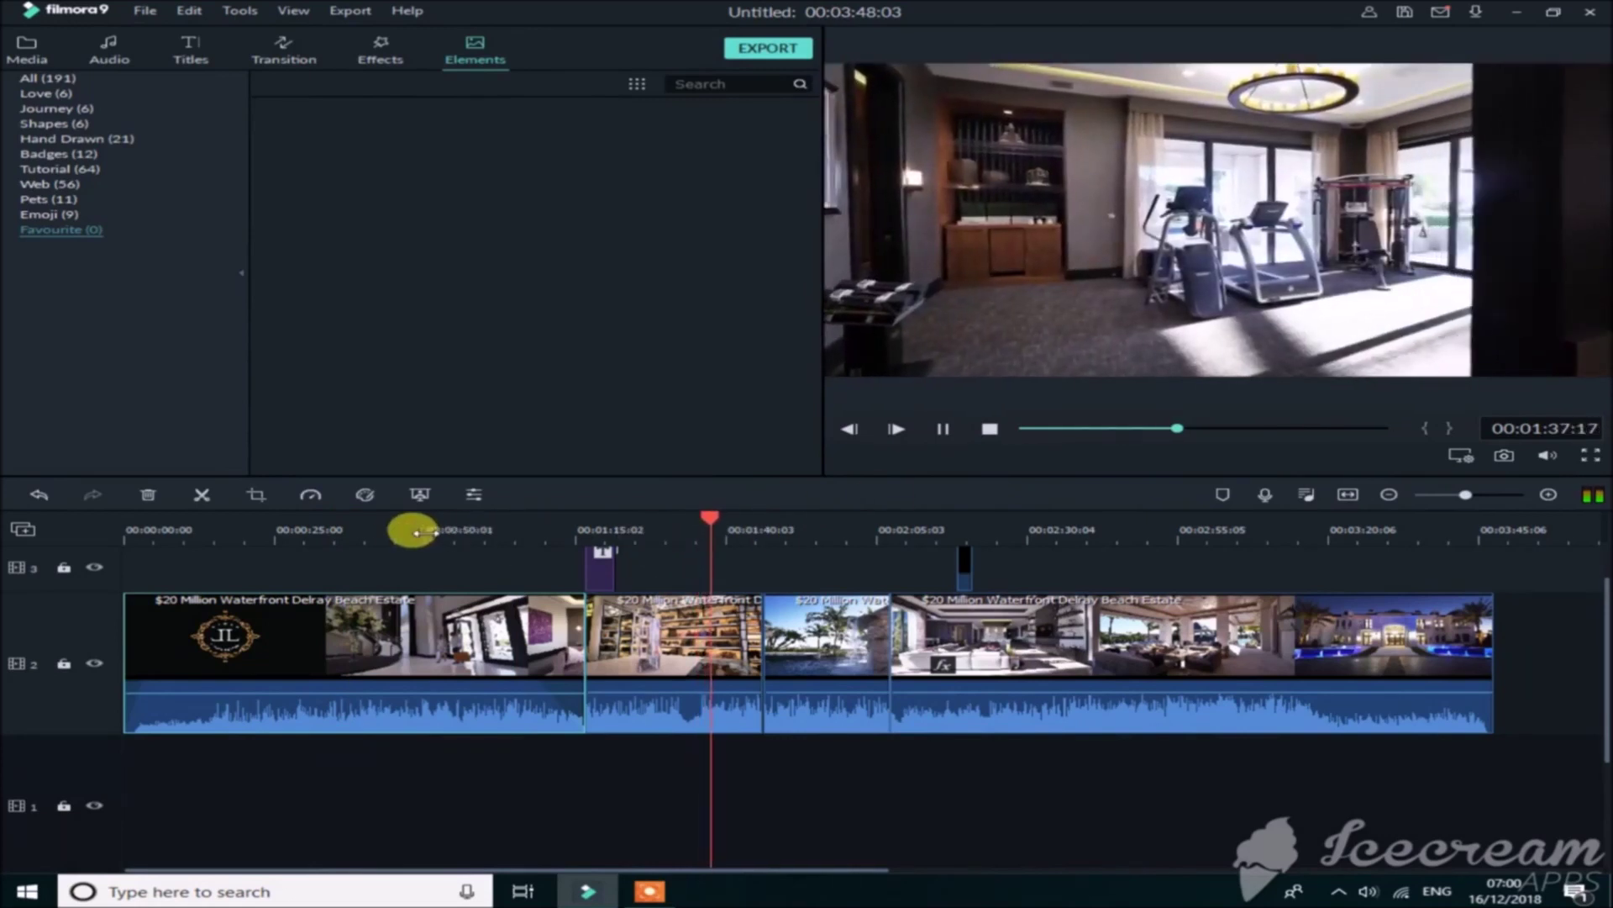
{"action": "left_click", "coordinate": [388, 537]}
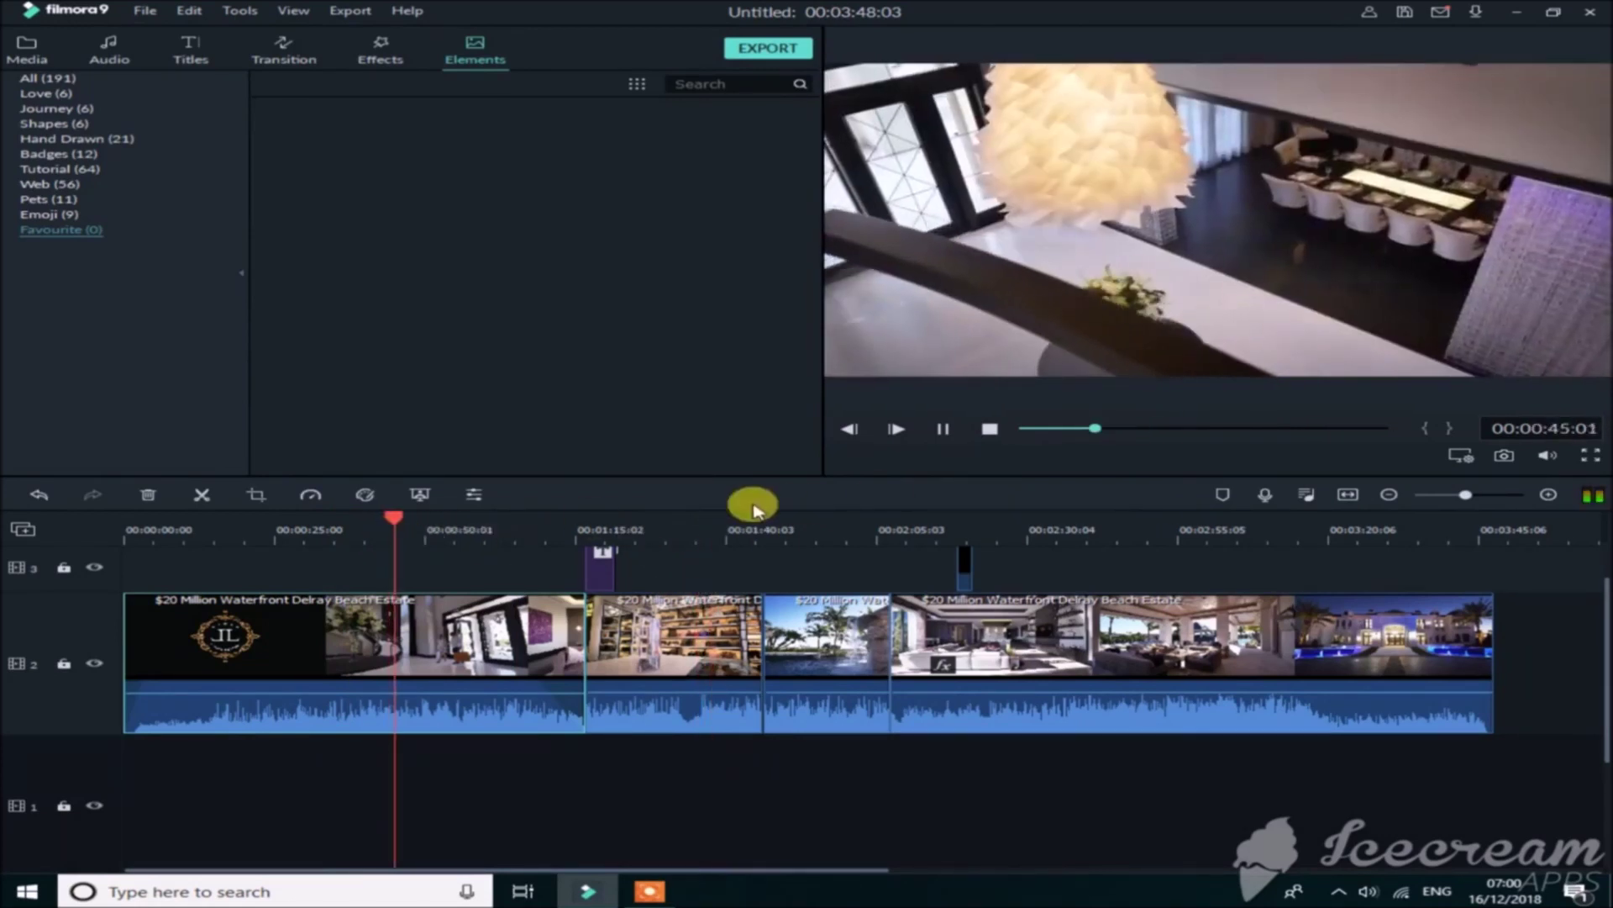
{"action": "left_click", "coordinate": [945, 432]}
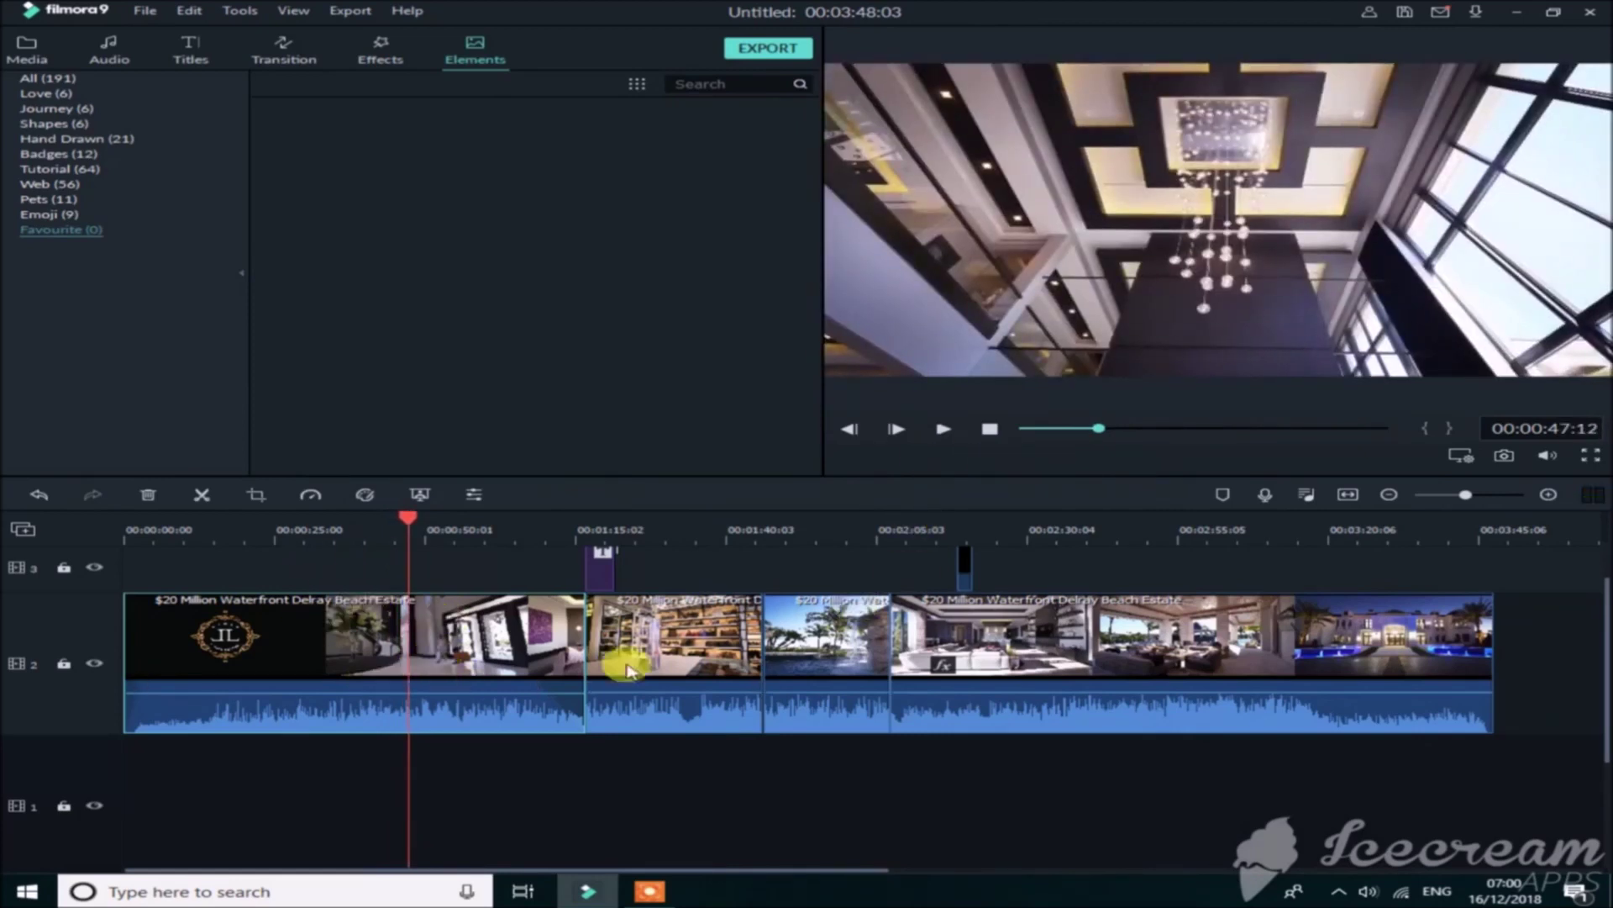
Step: Import the song The Chainsmokers - Closer ft. Halsey (T-Mass Remix) from the computer into the project's media
{"action": "left_click", "coordinate": [112, 42]}
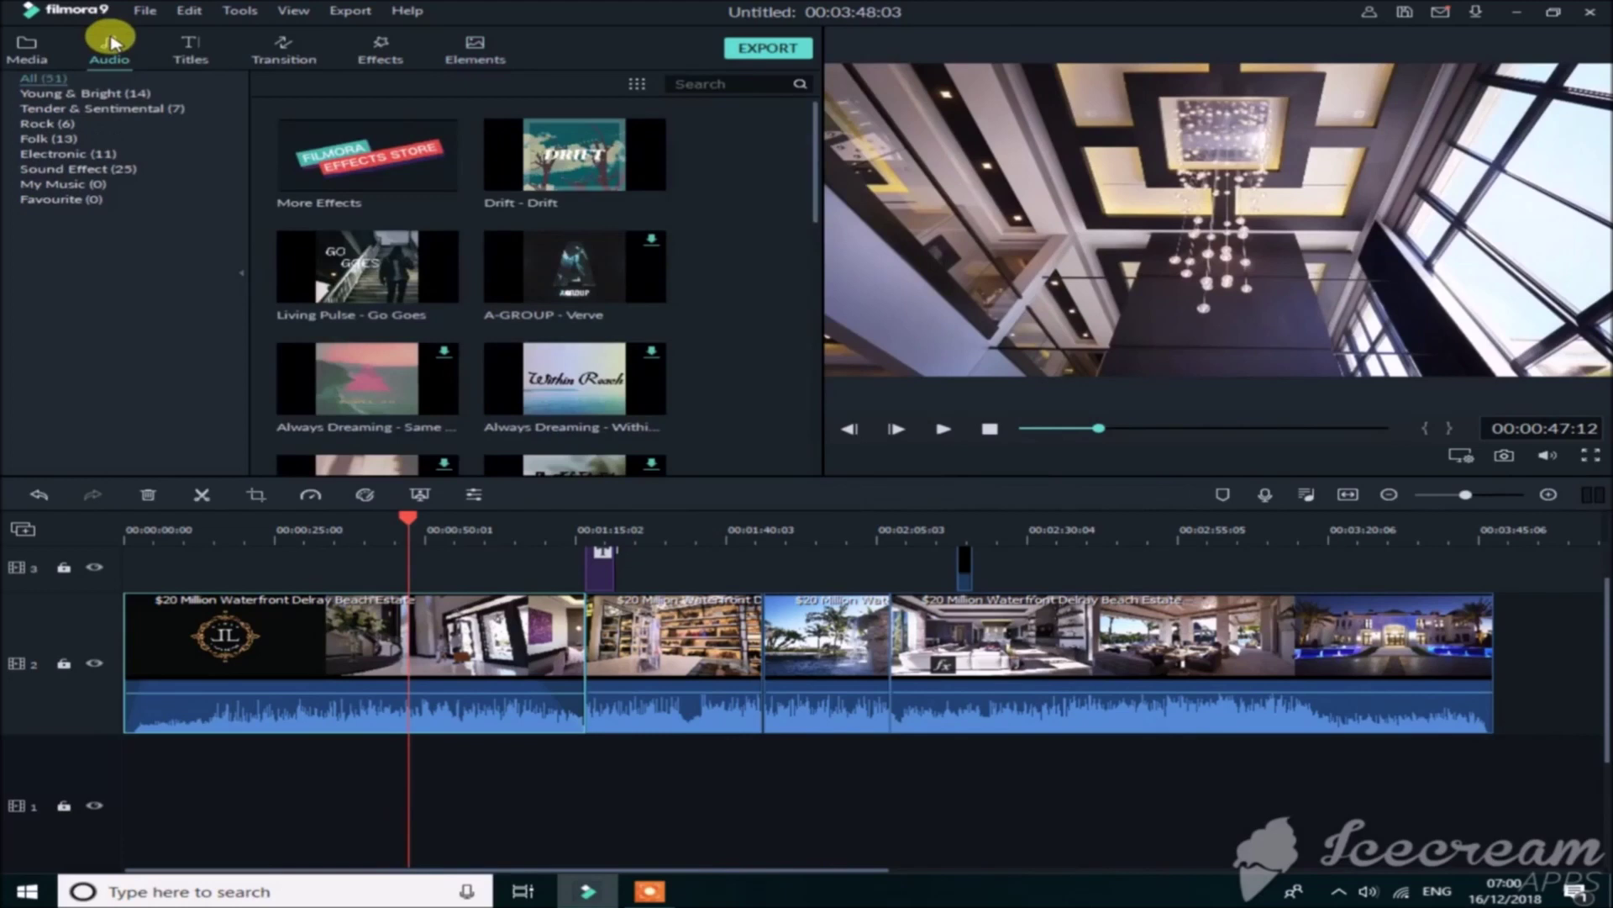
{"action": "left_click", "coordinate": [52, 60]}
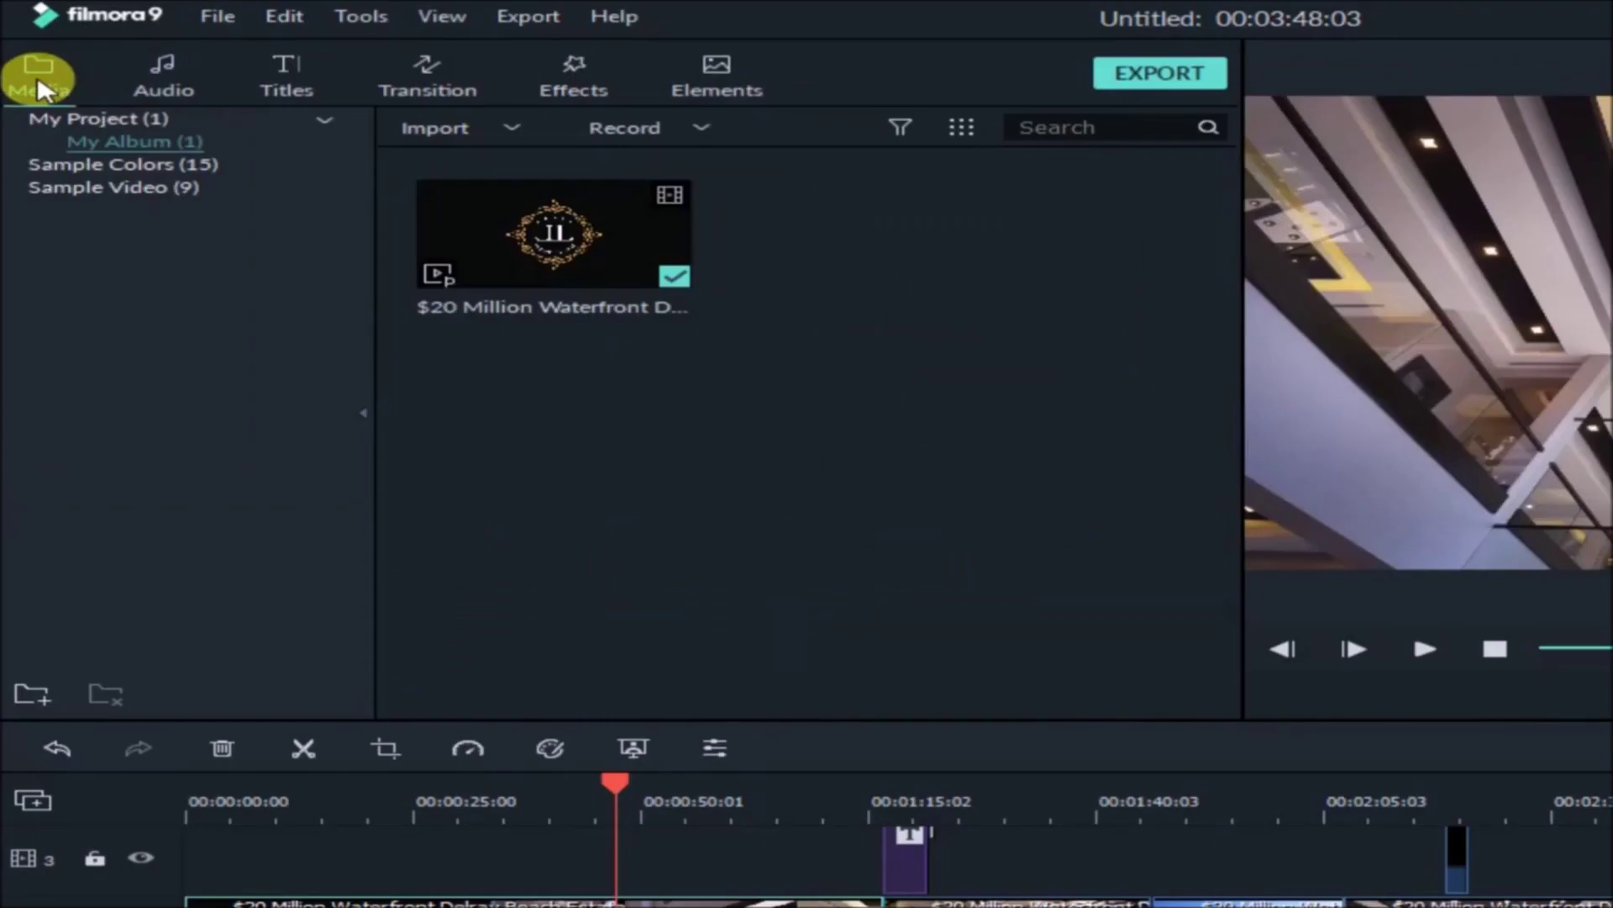
{"action": "left_click", "coordinate": [462, 135]}
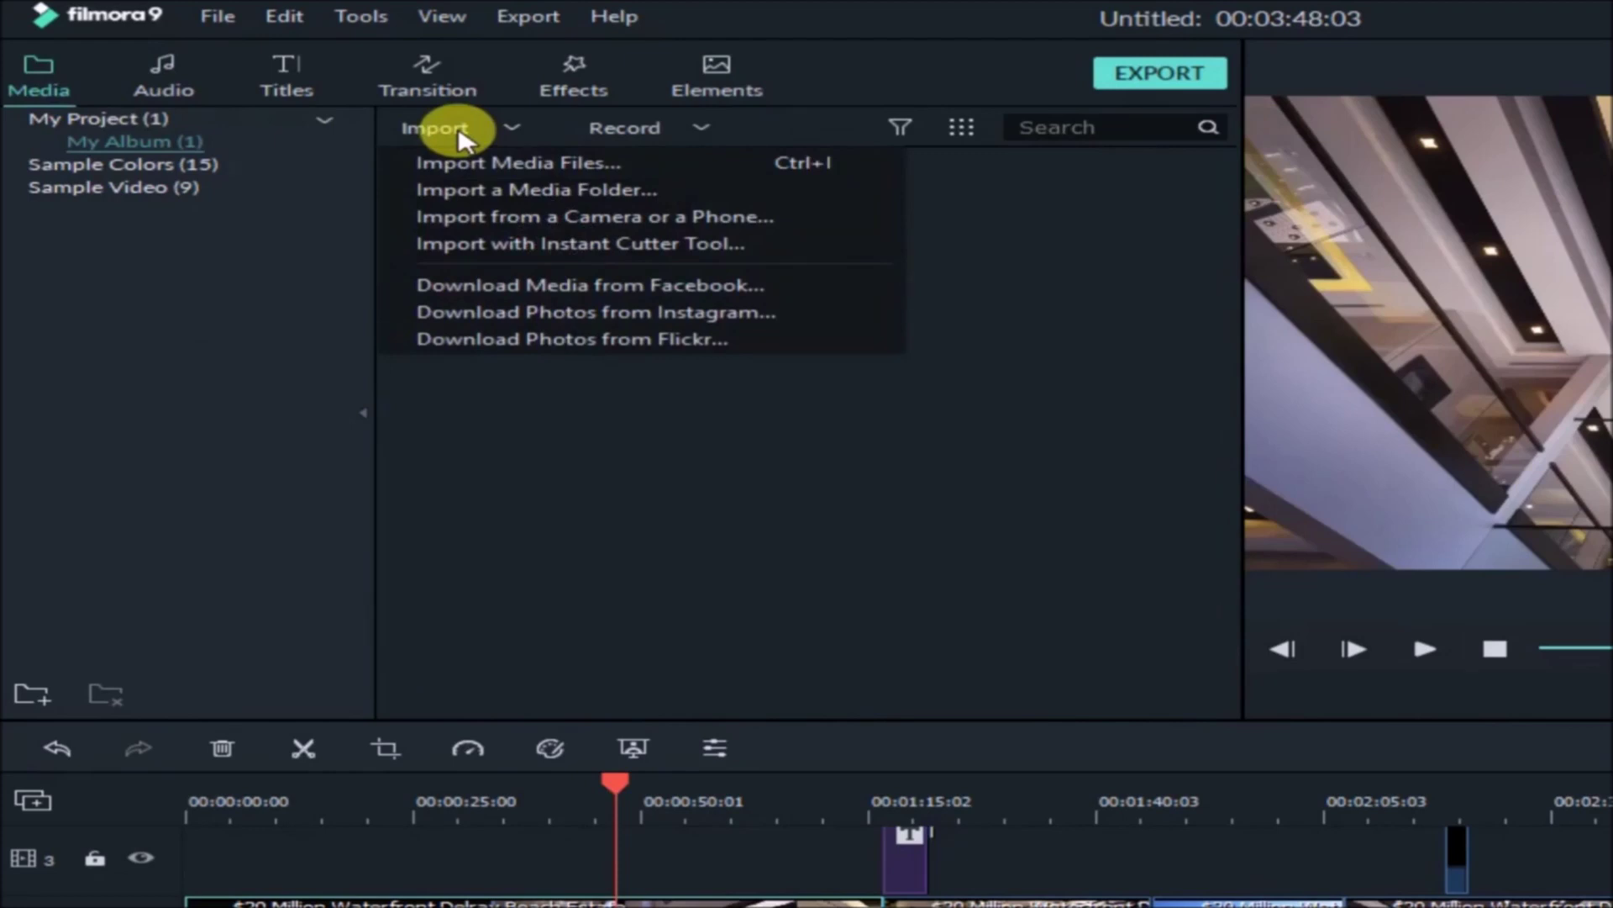
{"action": "left_click", "coordinate": [478, 161]}
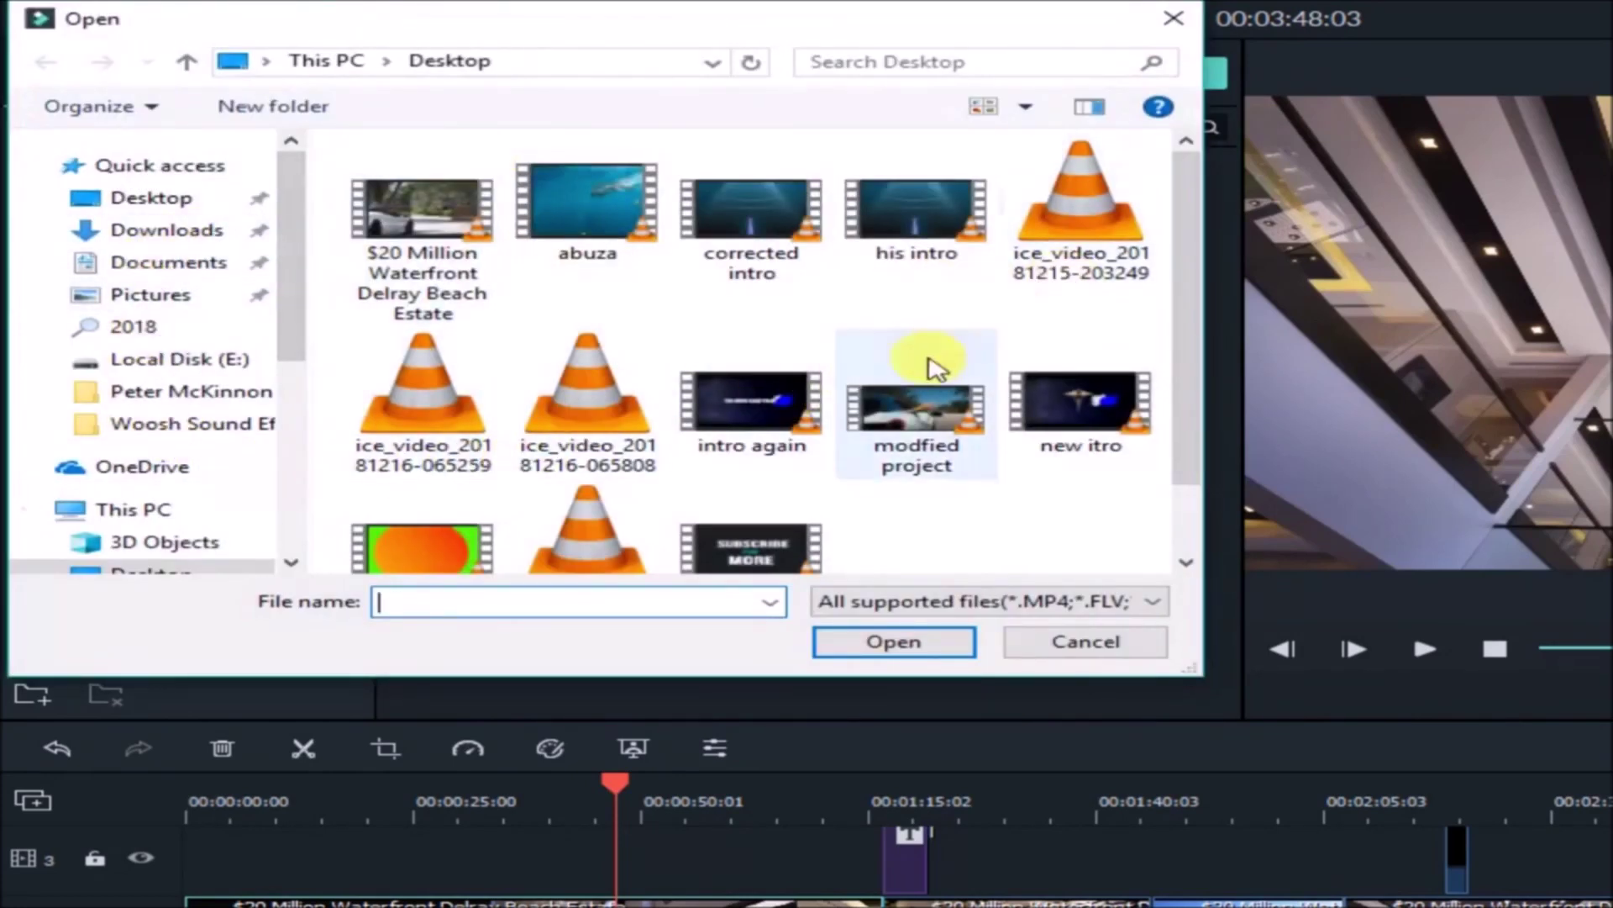
{"action": "scroll", "coordinate": [601, 429], "scroll_direction": "down", "scroll_amount": 1}
{"action": "left_click", "coordinate": [601, 428]}
{"action": "left_click", "coordinate": [893, 641]}
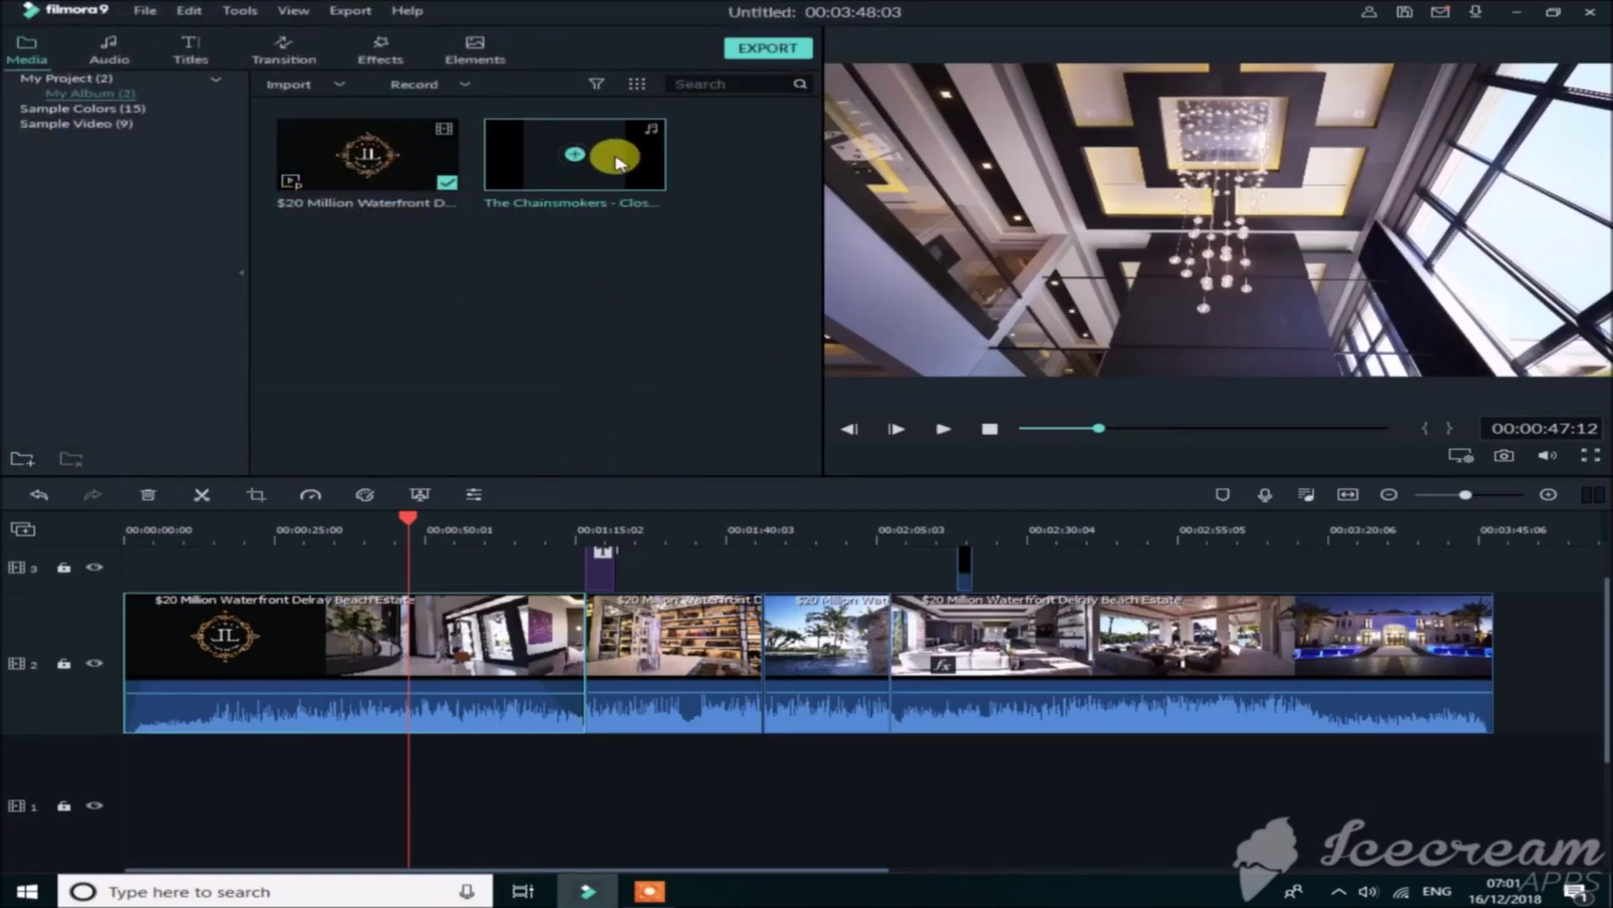
Step: Place the imported Chainsmokers song on audio track 1, starting at the beginning of the timeline
{"action": "left_click_drag", "start_coordinate": [504, 252], "coordinate": [370, 734]}
{"action": "scroll", "coordinate": [378, 729], "scroll_direction": "up", "scroll_amount": 2}
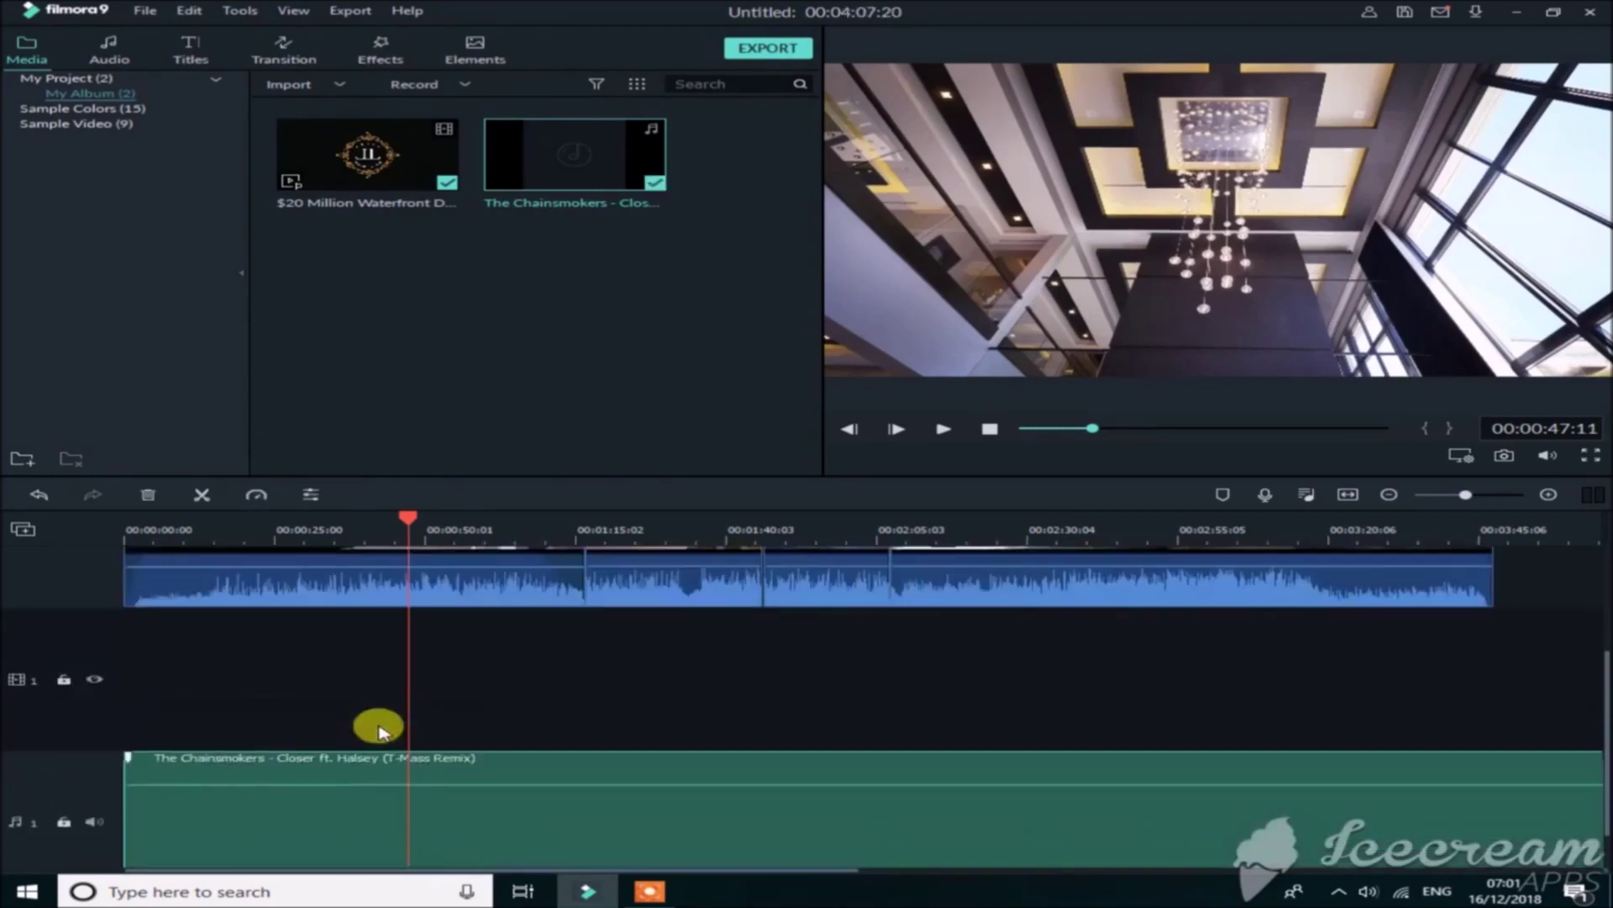
{"action": "scroll", "coordinate": [378, 724], "scroll_direction": "down", "scroll_amount": 2}
{"action": "scroll", "coordinate": [378, 723], "scroll_direction": "up", "scroll_amount": 2}
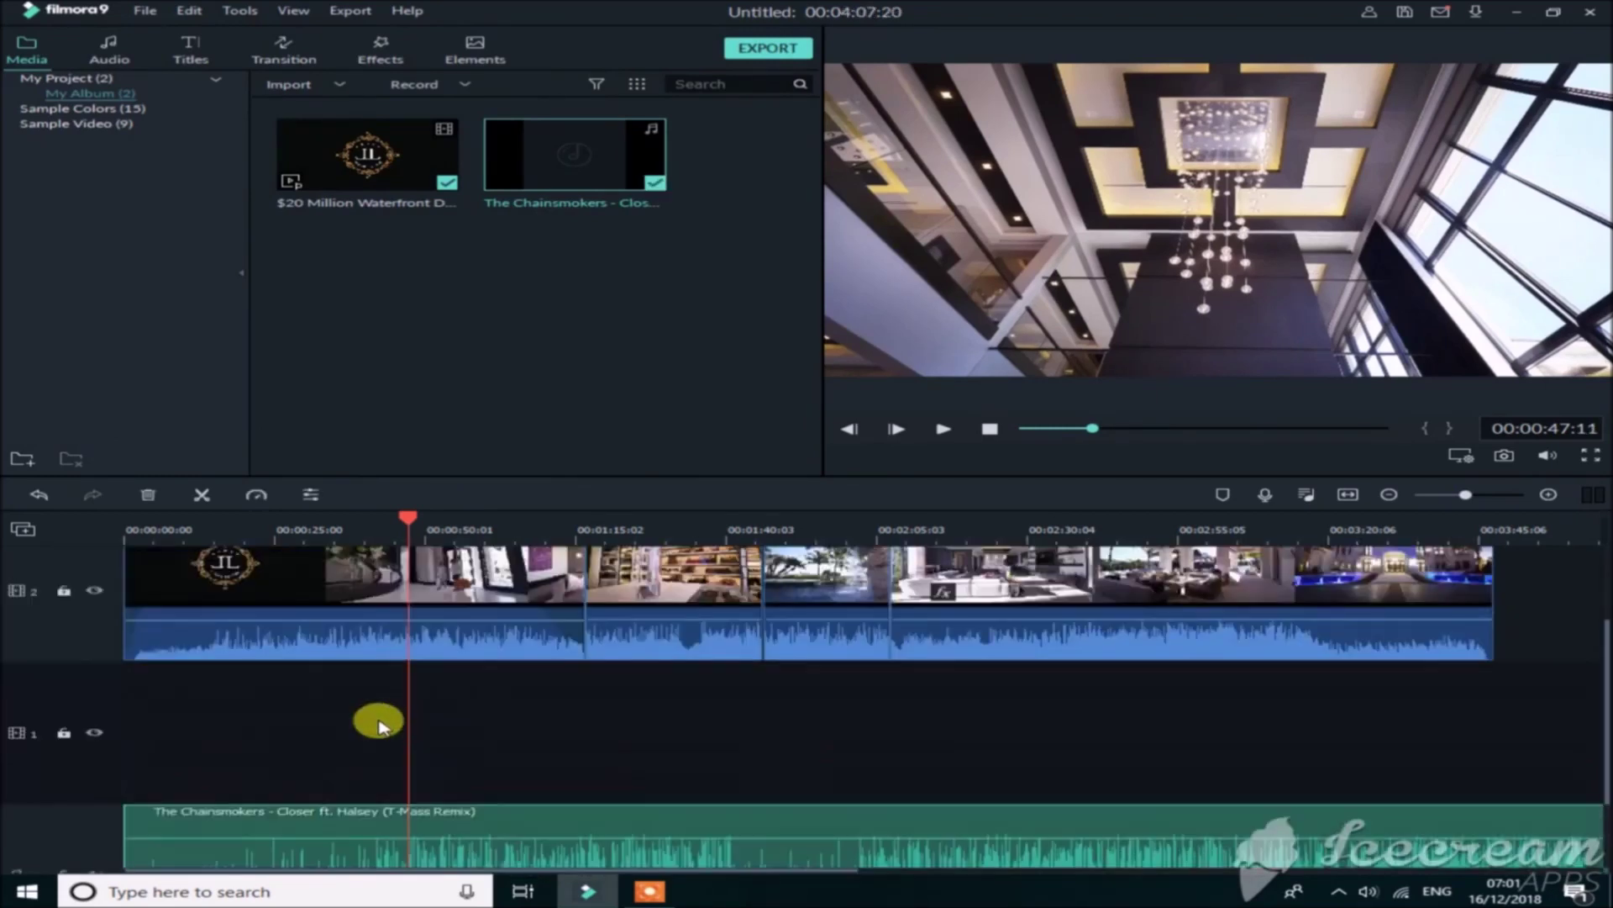
Step: Play the video together with the added music and check the first clip's audio settings
{"action": "left_click", "coordinate": [940, 430]}
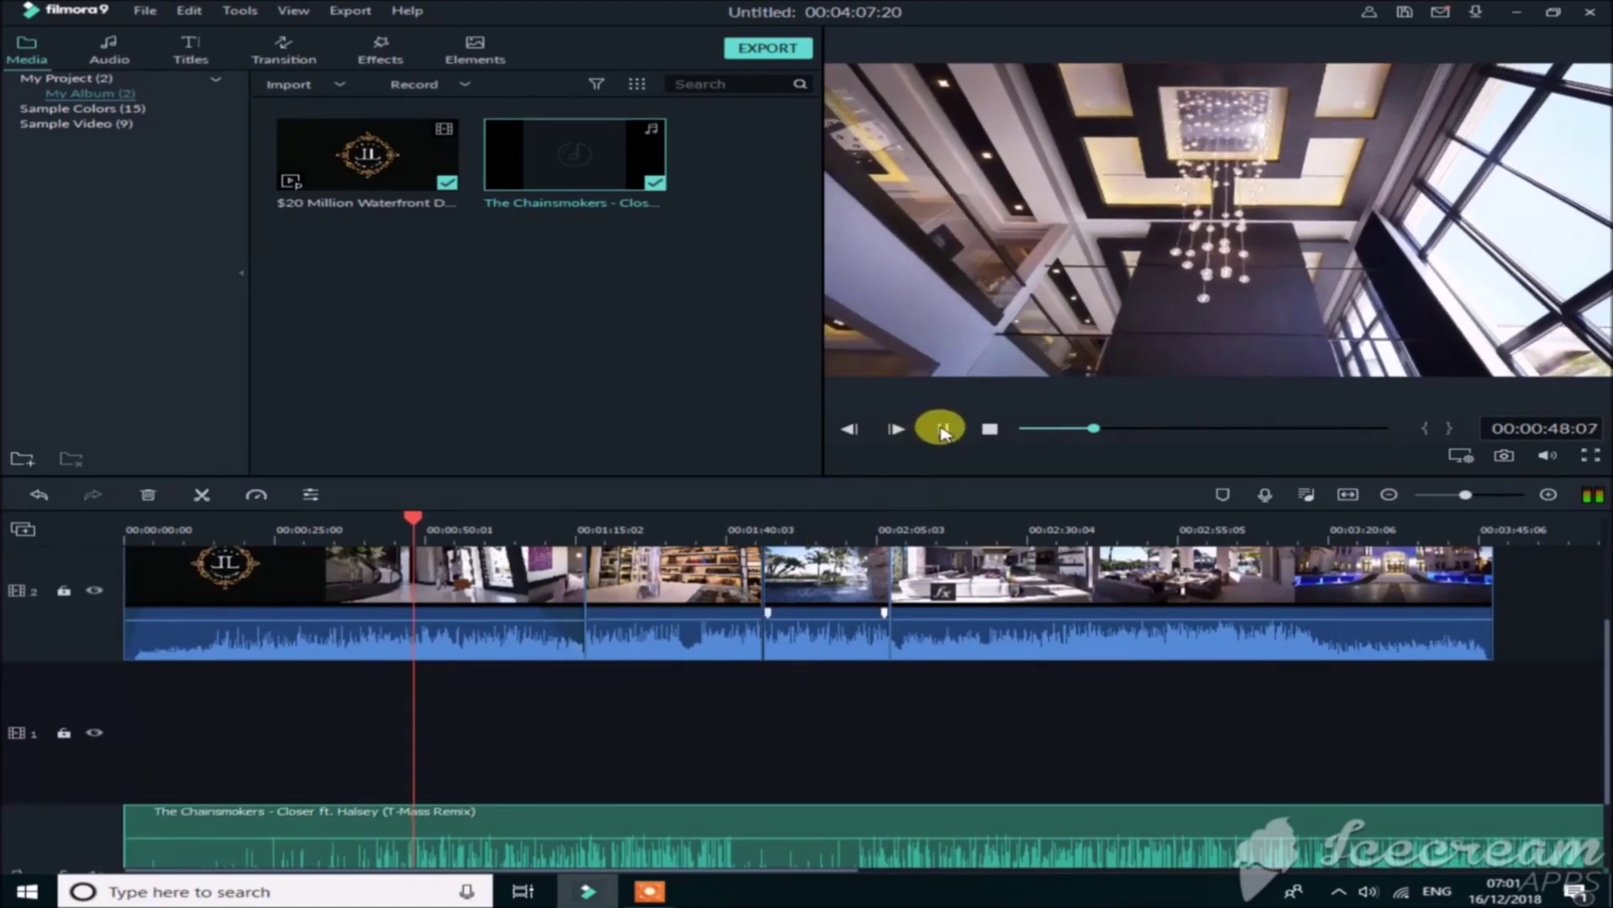
{"action": "left_click", "coordinate": [364, 597]}
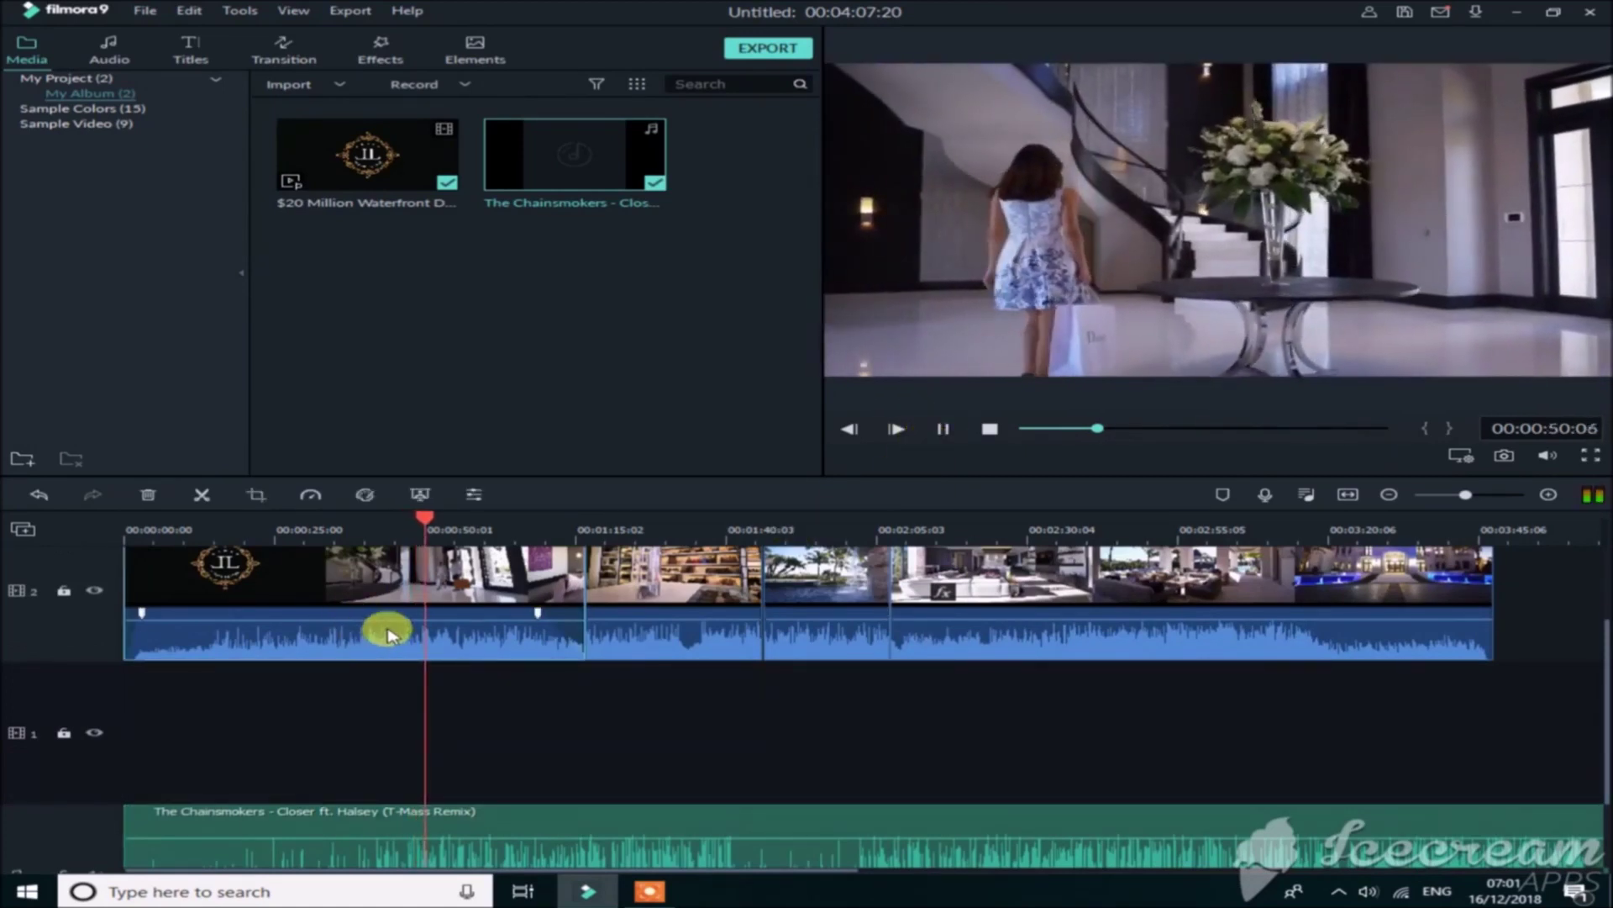
{"action": "left_click", "coordinate": [378, 635]}
{"action": "double_click", "coordinate": [280, 632]}
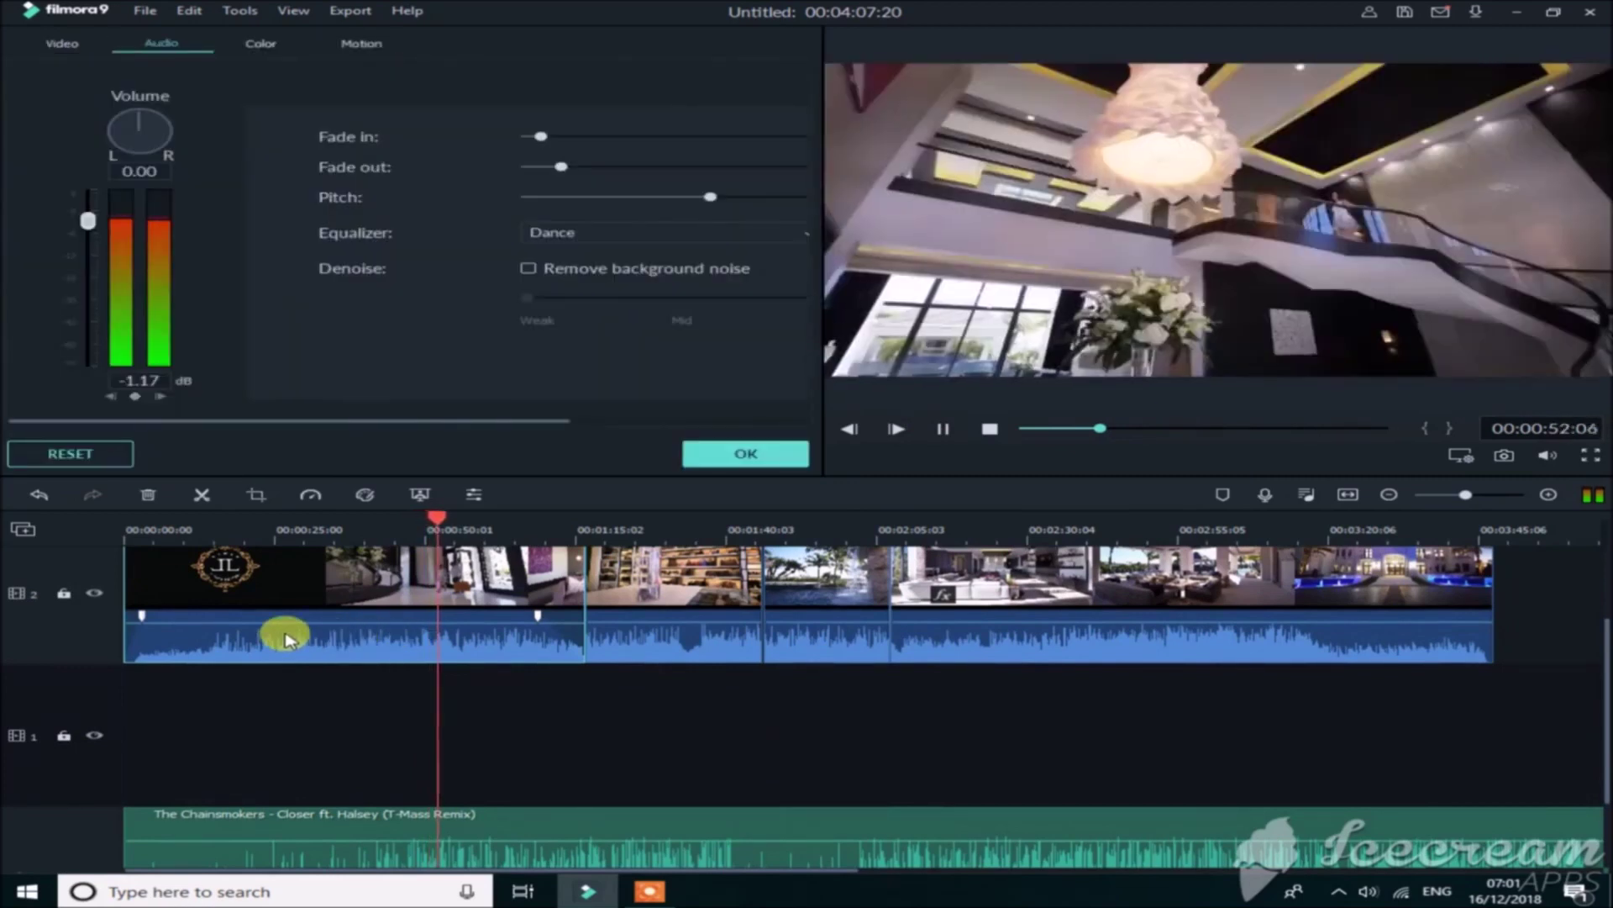
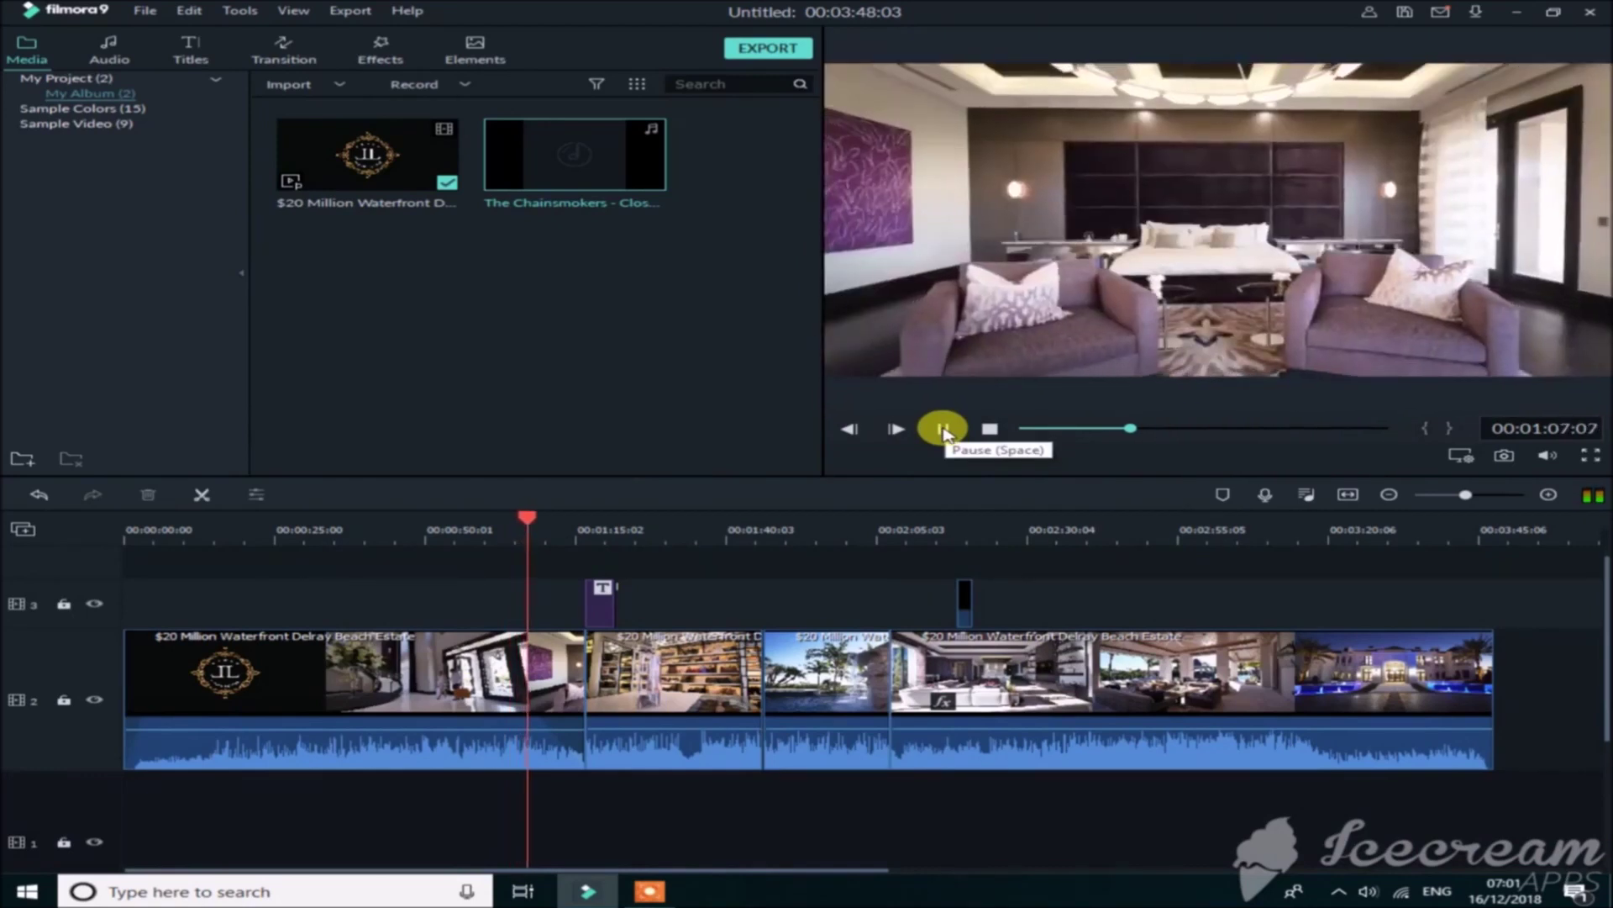
{"action": "left_click", "coordinate": [943, 429]}
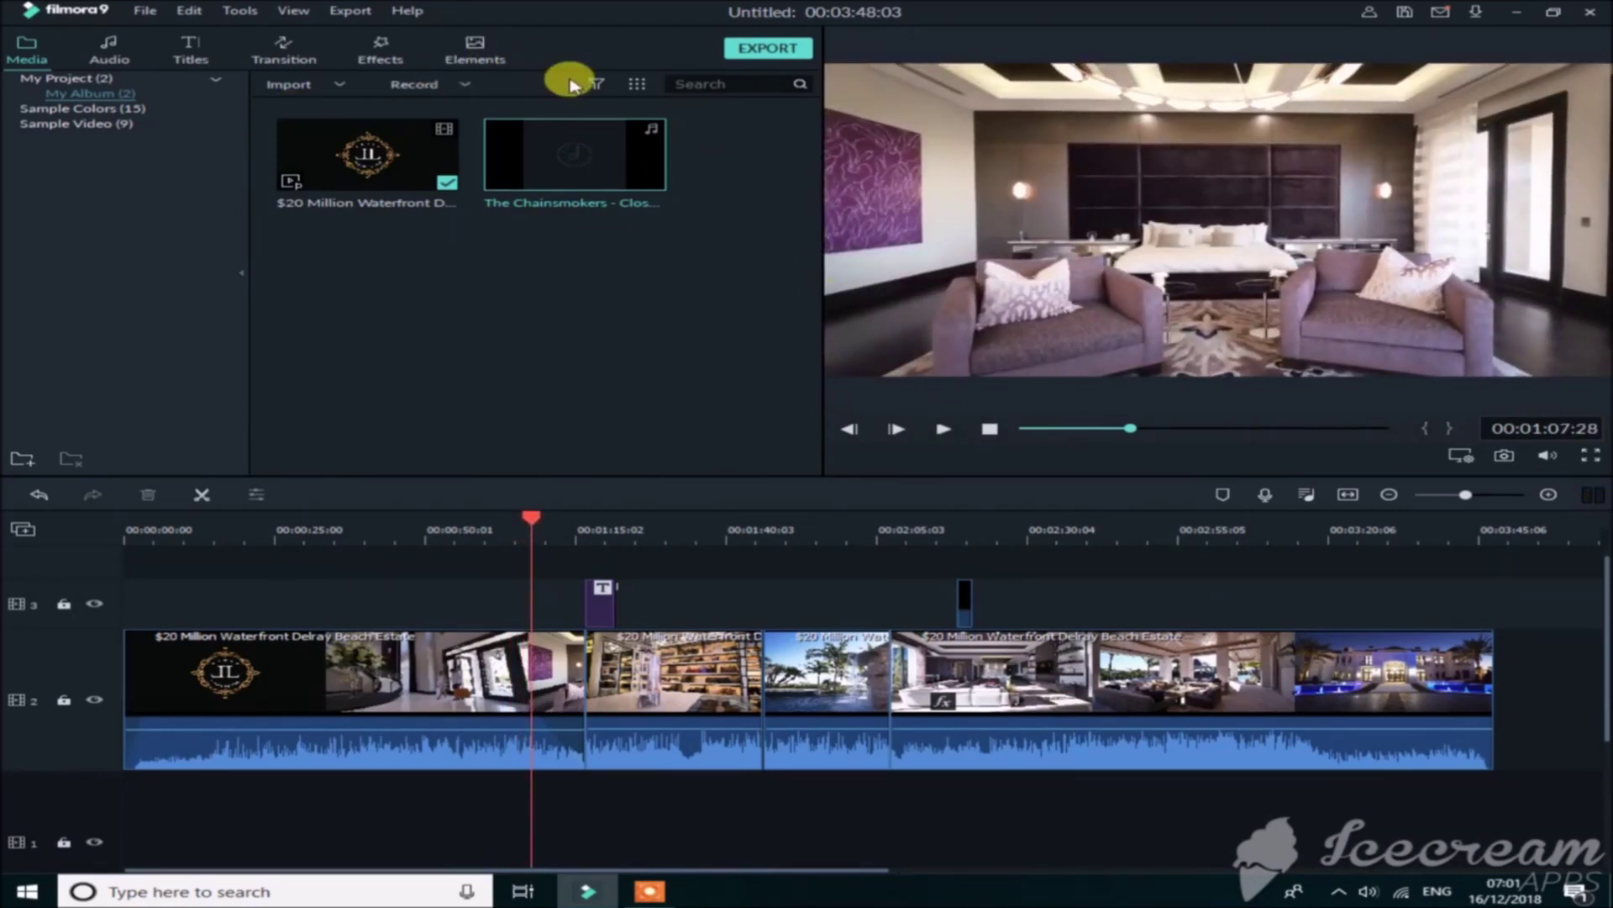
Step: Look through the elements, effects, transition, titles, audio and media libraries once more
{"action": "left_click", "coordinate": [462, 58]}
{"action": "left_click", "coordinate": [377, 54]}
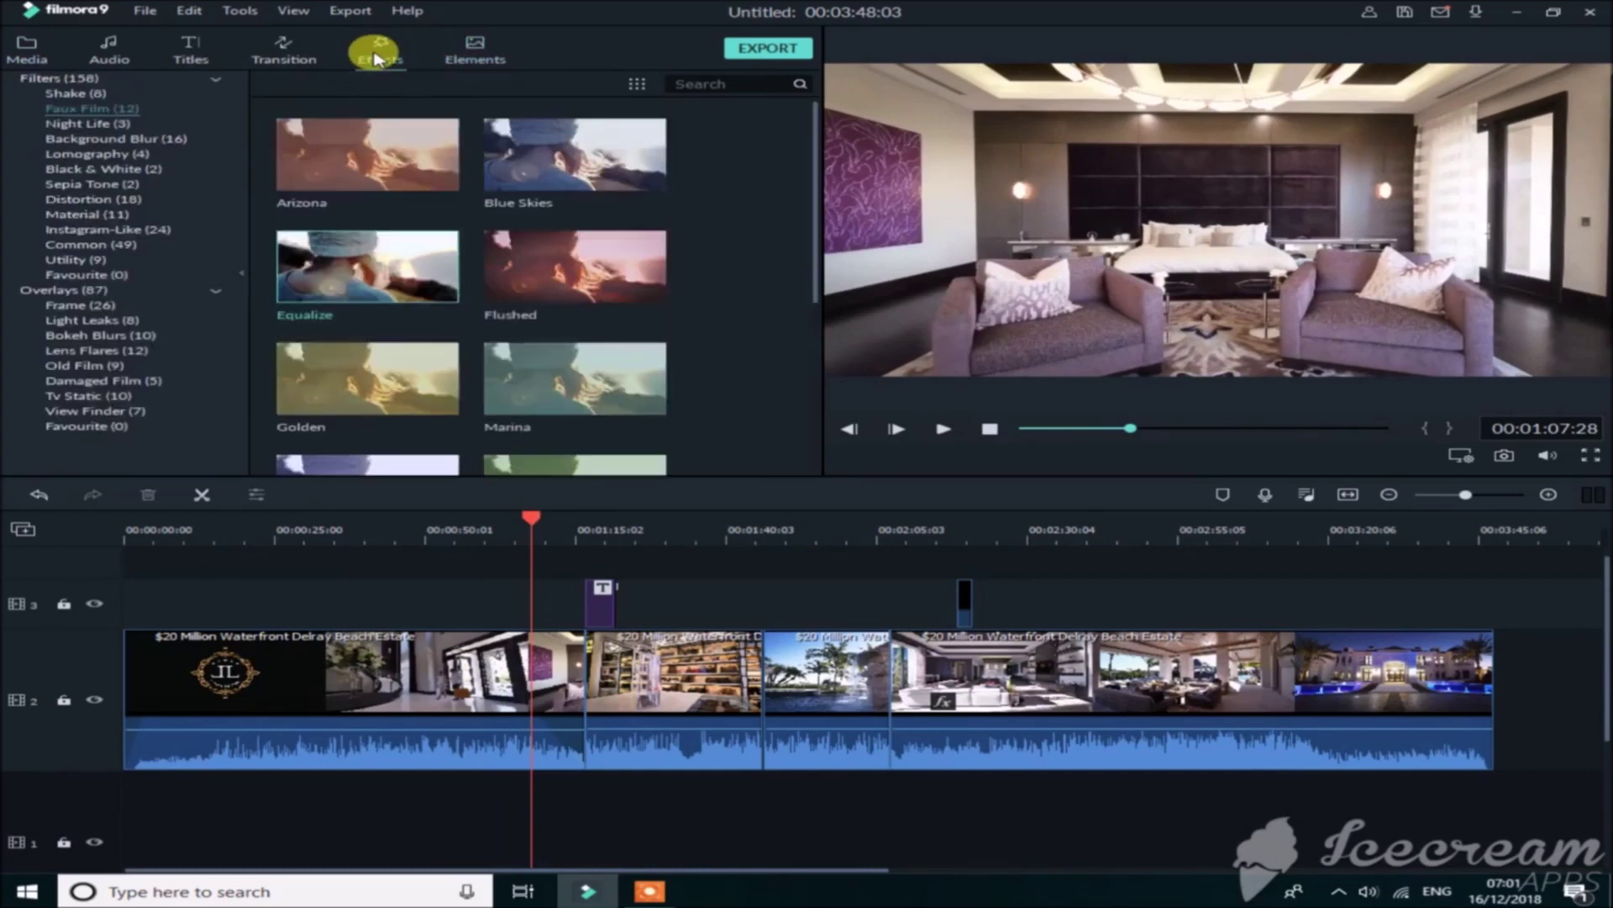
{"action": "left_click", "coordinate": [261, 57]}
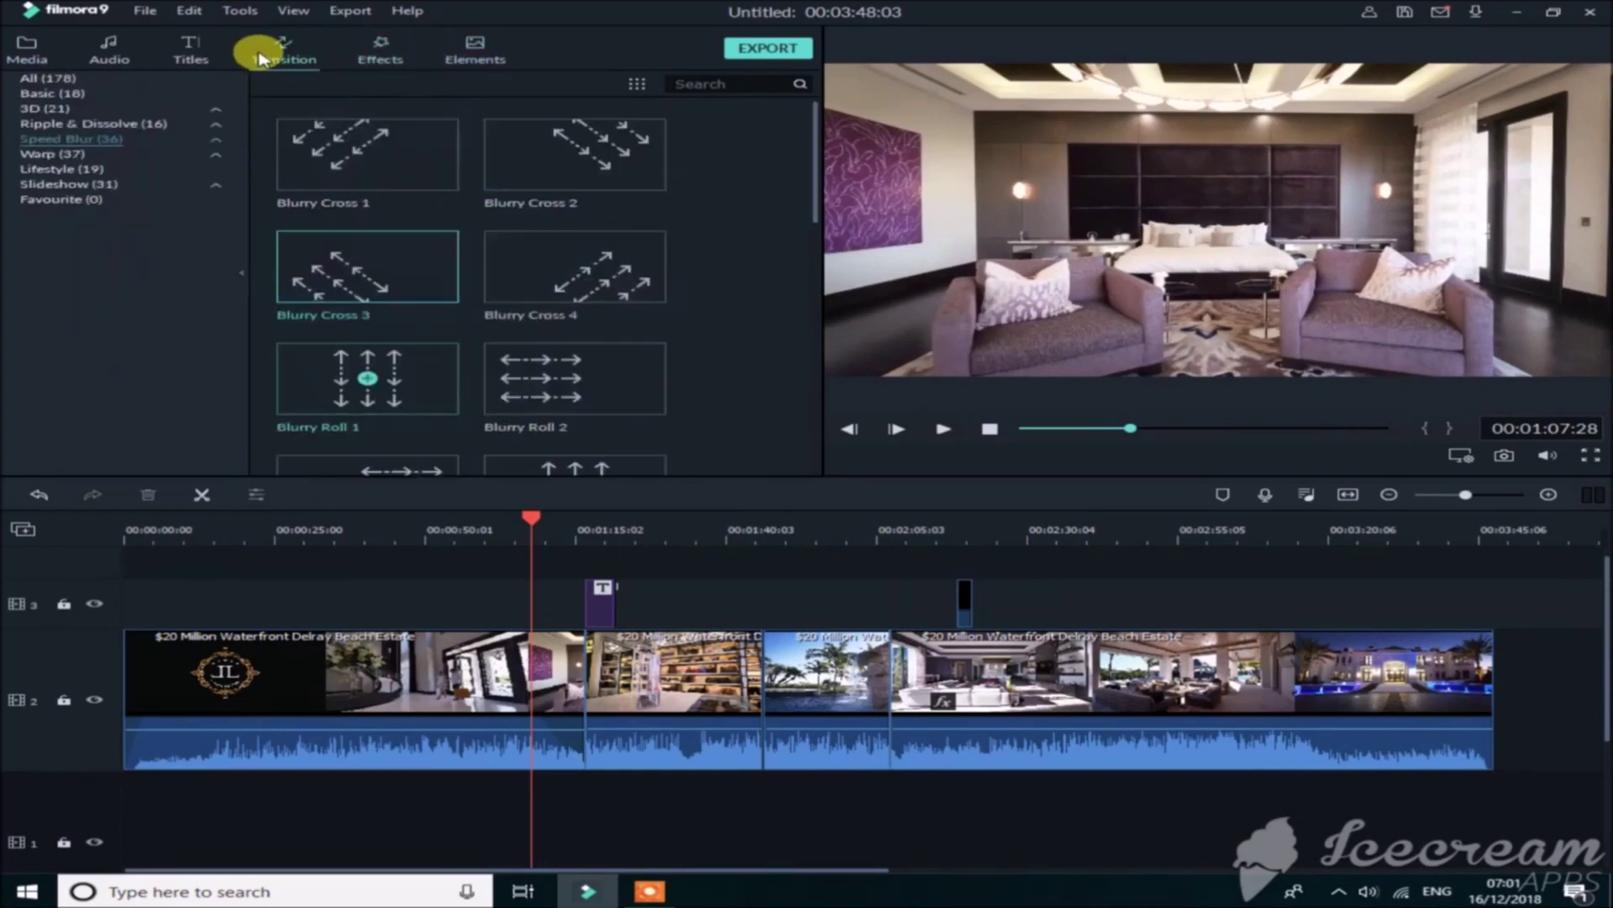
{"action": "left_click", "coordinate": [179, 56]}
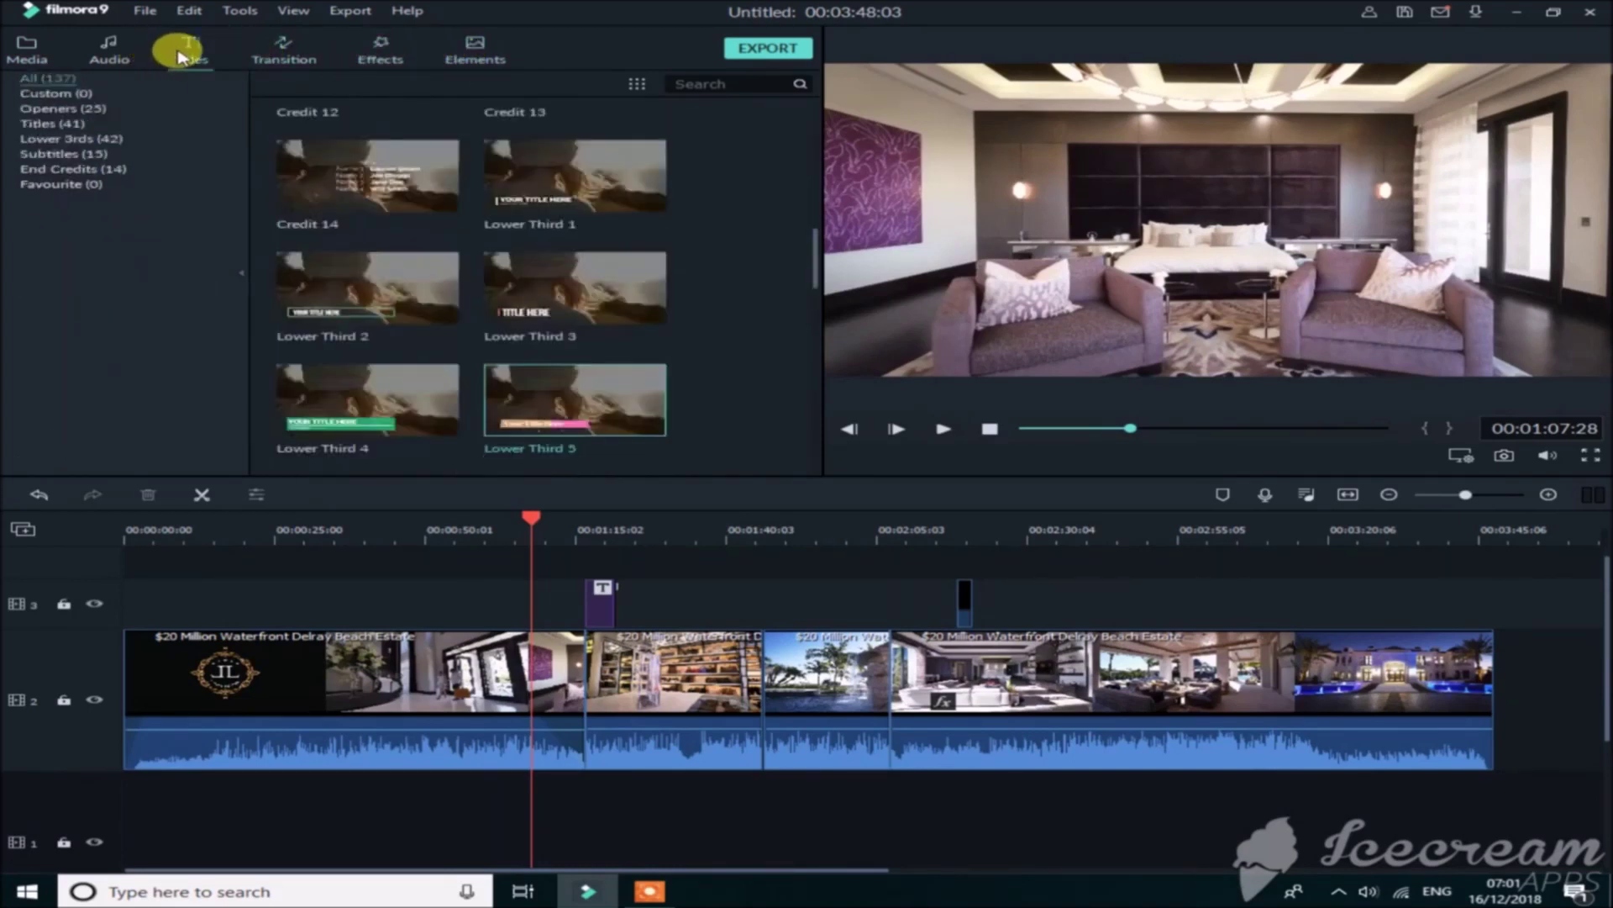
{"action": "left_click", "coordinate": [118, 56]}
{"action": "left_click", "coordinate": [34, 54]}
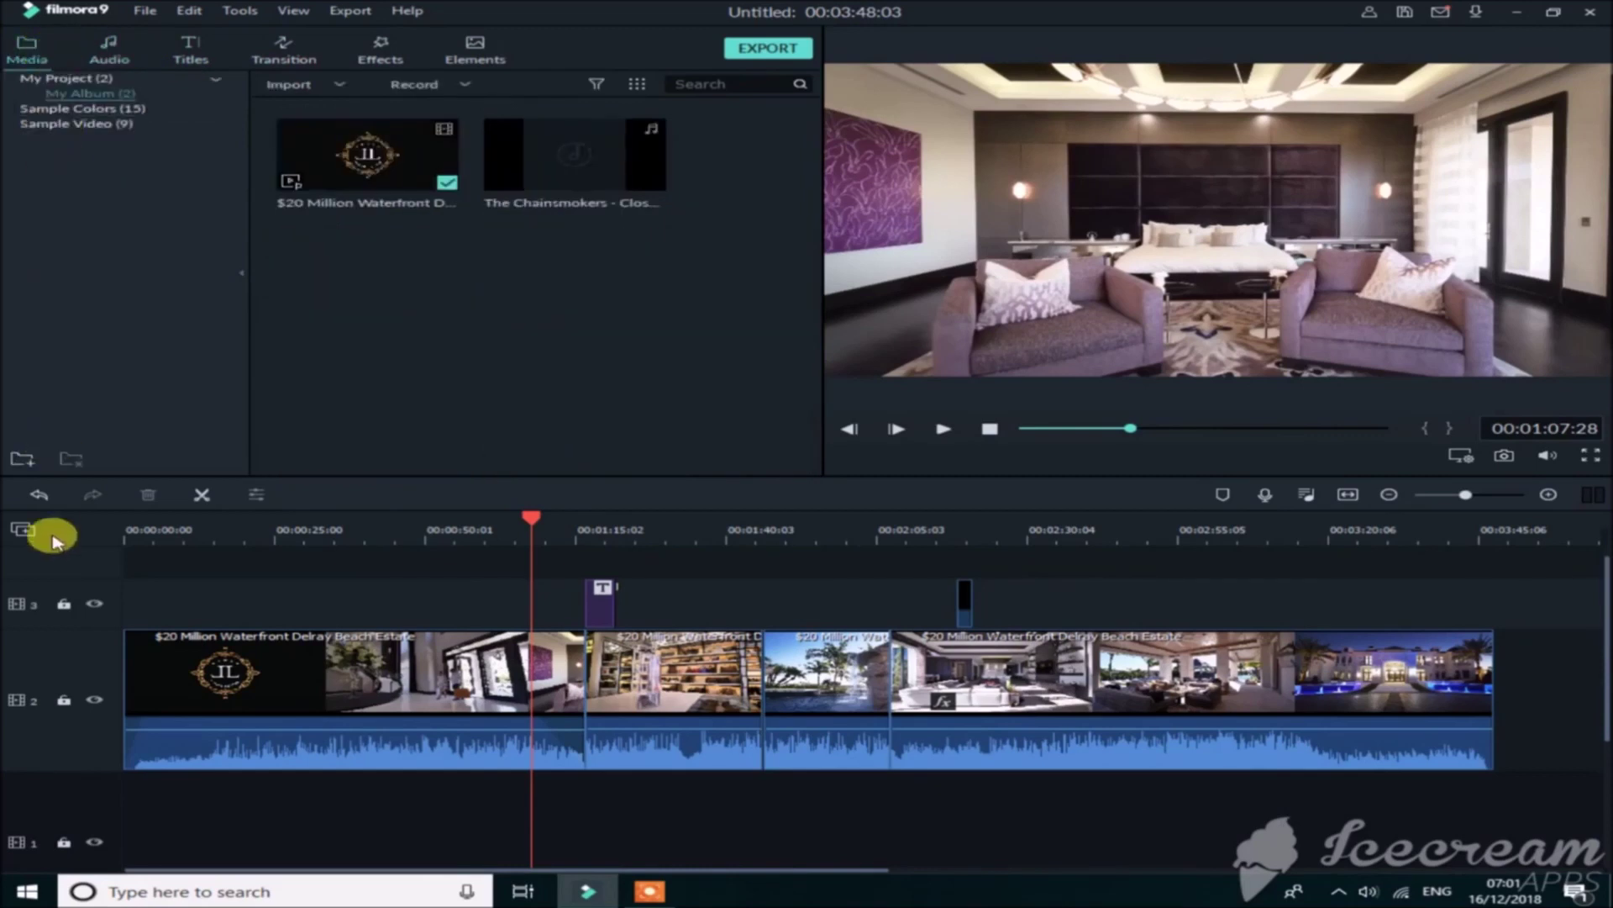
{"action": "left_click", "coordinate": [177, 63]}
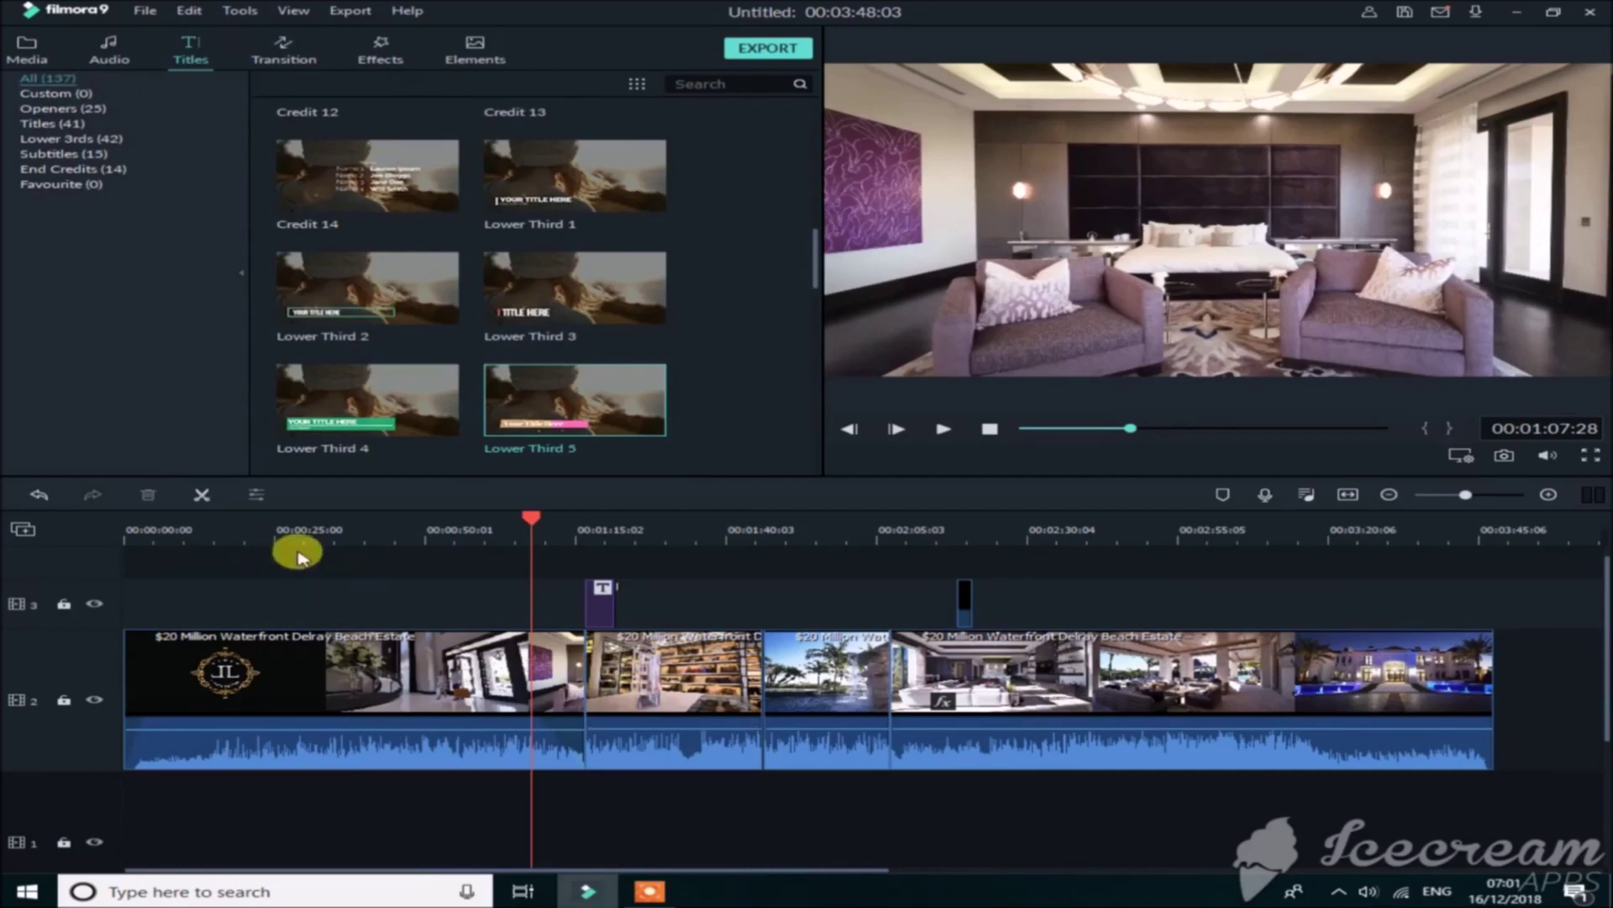
Step: Scrub the playhead through the edited video and return it to the start of the timeline
{"action": "left_click", "coordinate": [782, 702]}
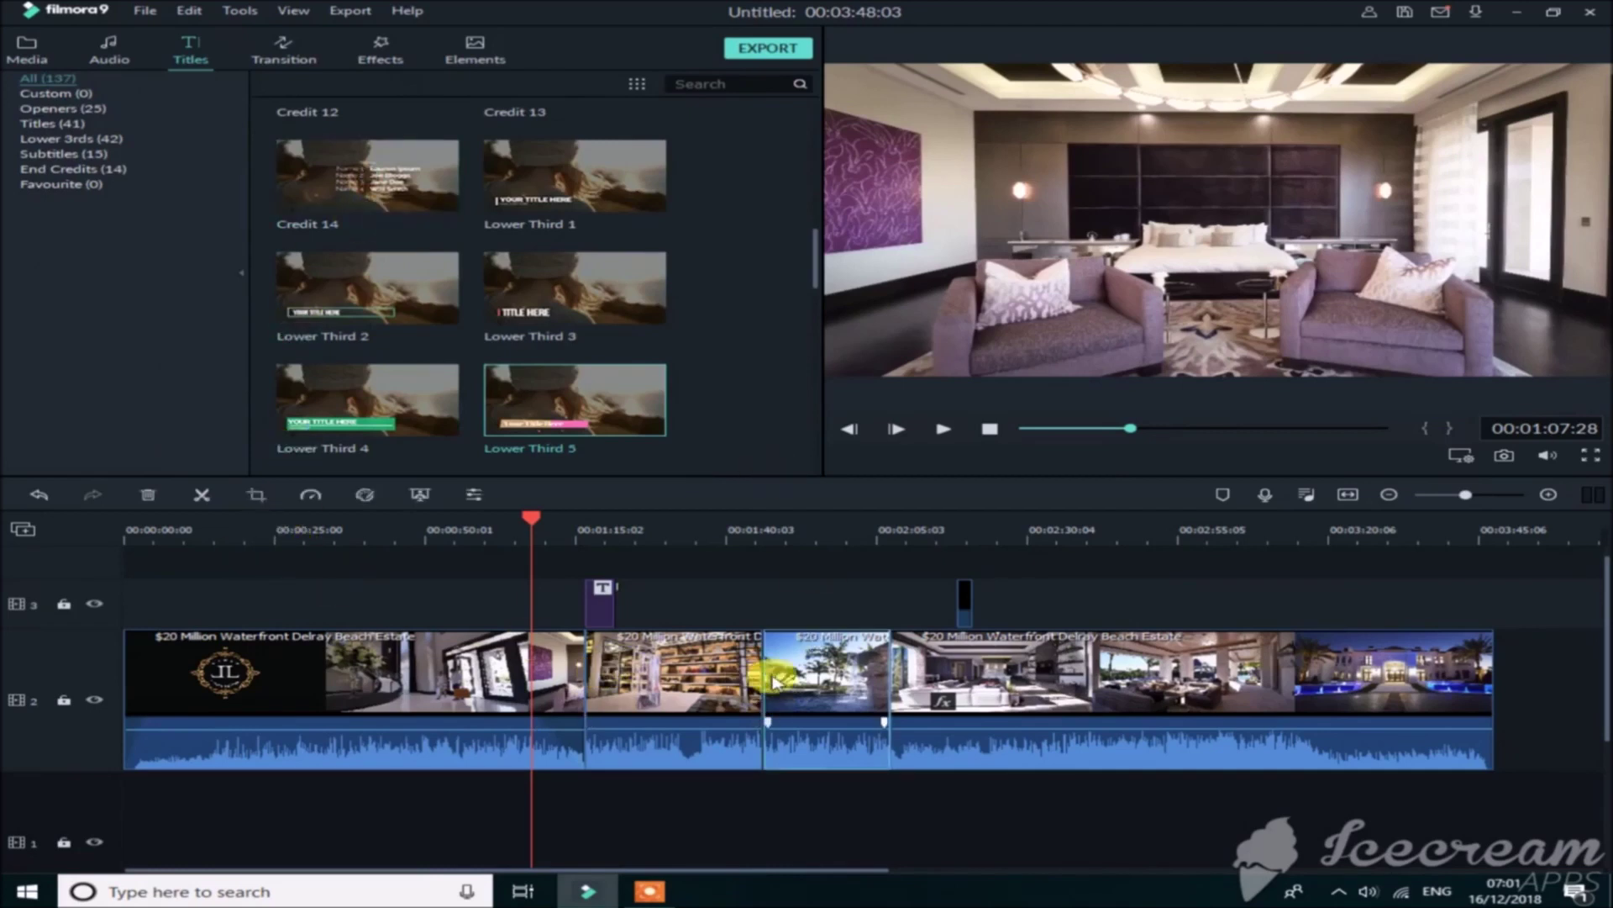
{"action": "left_click_drag", "start_coordinate": [531, 517], "coordinate": [1174, 534]}
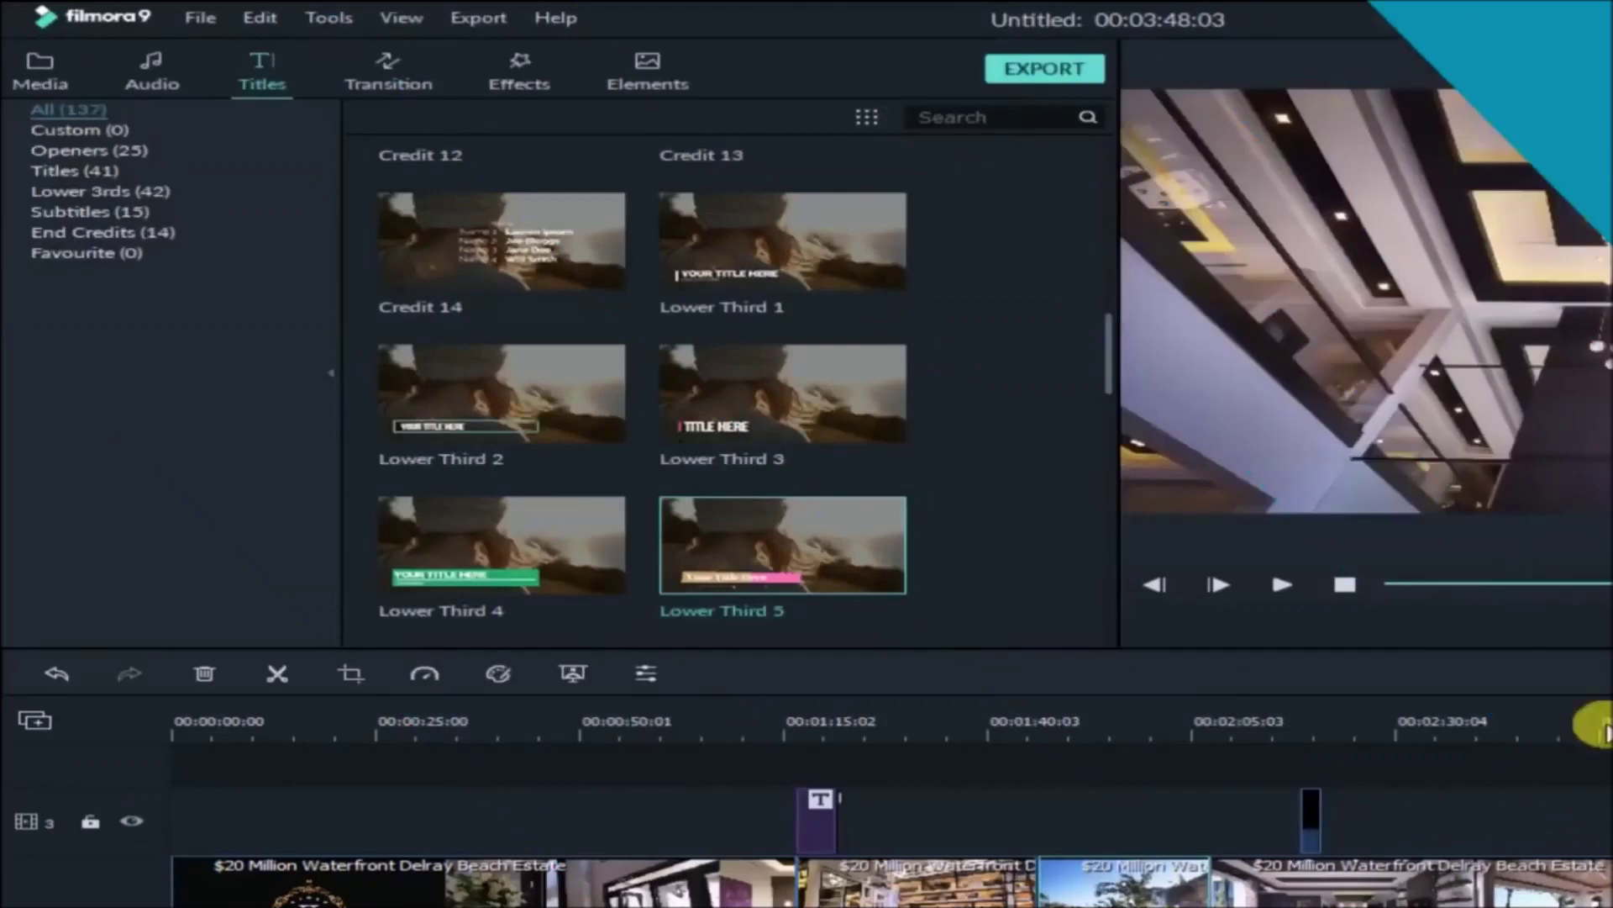
{"action": "left_click_drag", "start_coordinate": [1600, 729], "coordinate": [206, 705]}
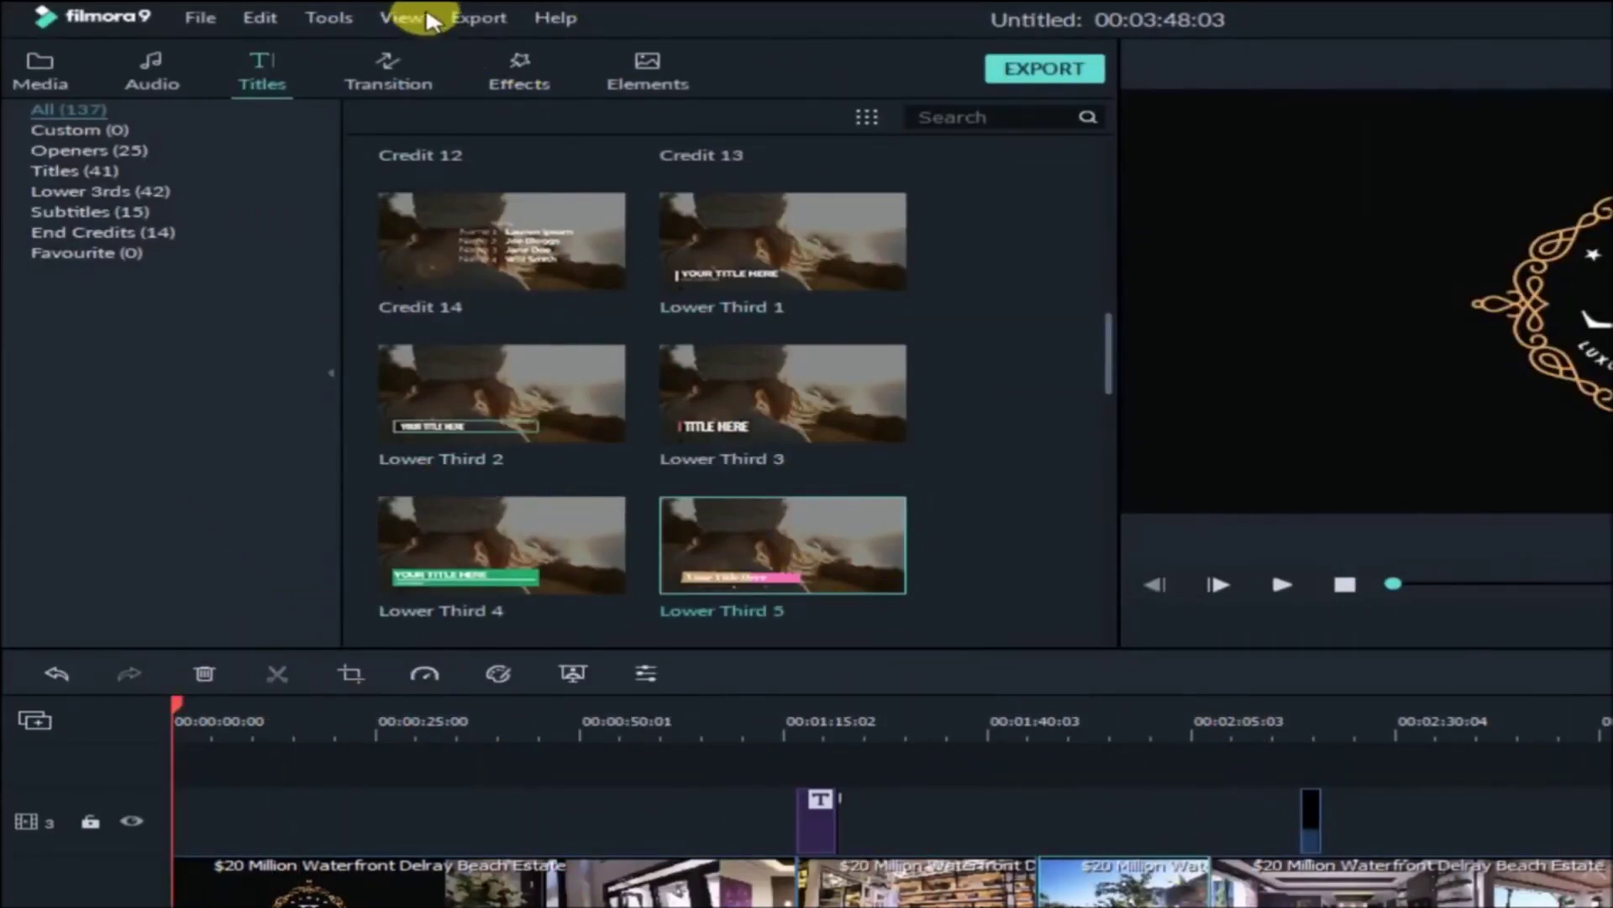
Step: Open the export-to-device options and review the iPhone video and audio quality settings without changing them
{"action": "left_click", "coordinate": [470, 20]}
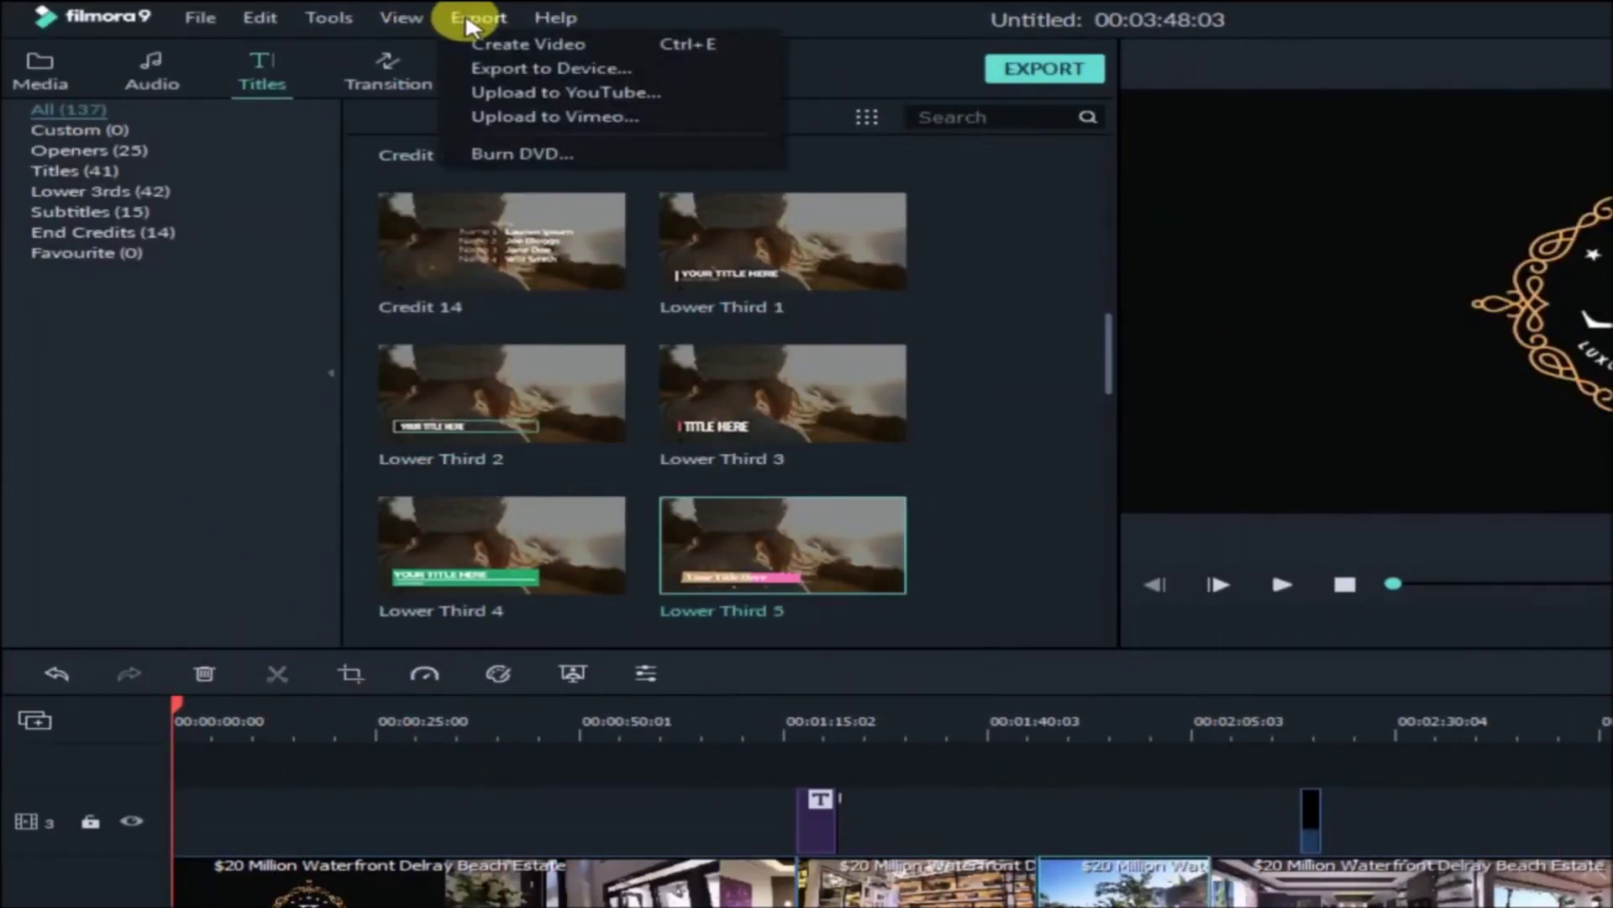
{"action": "left_click", "coordinate": [529, 69]}
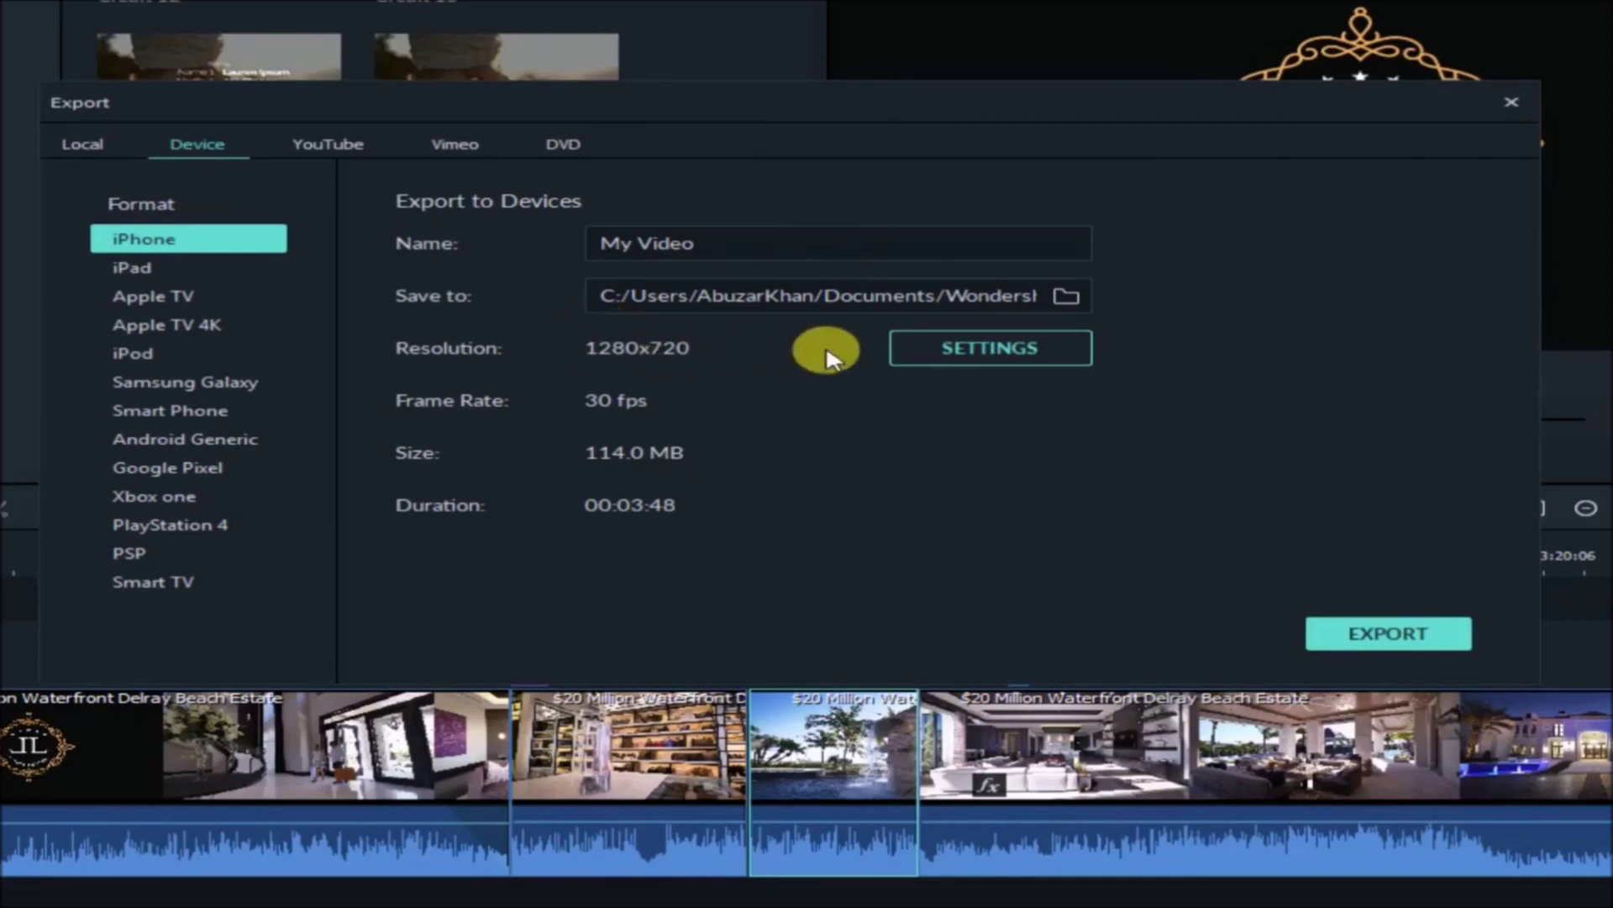
{"action": "left_click", "coordinate": [975, 360]}
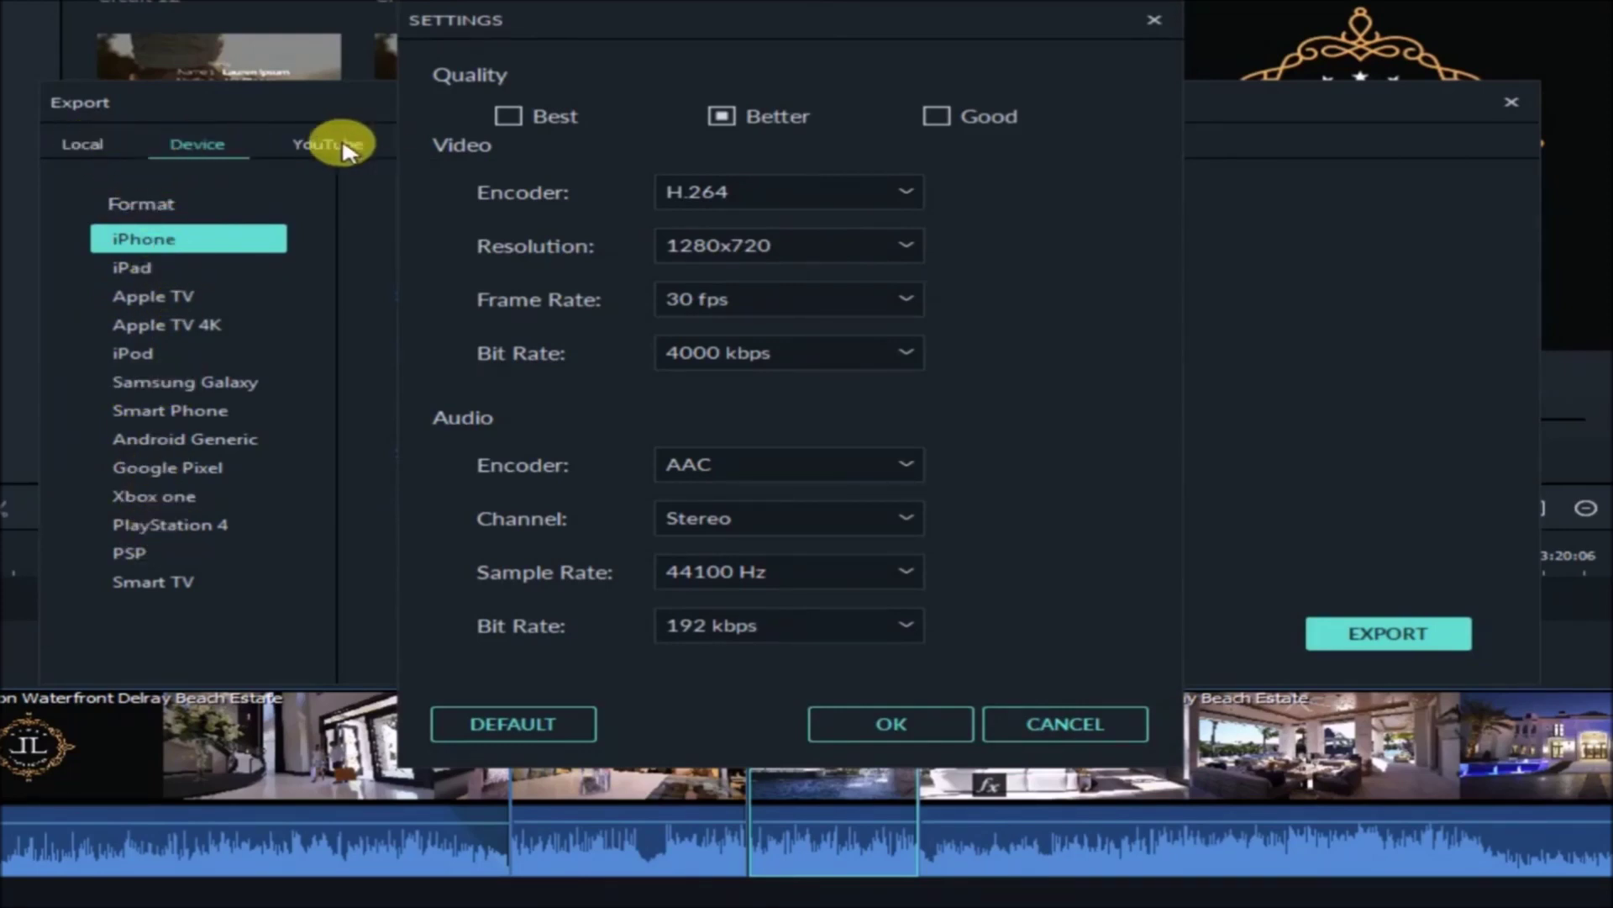
{"action": "left_click", "coordinate": [1049, 724]}
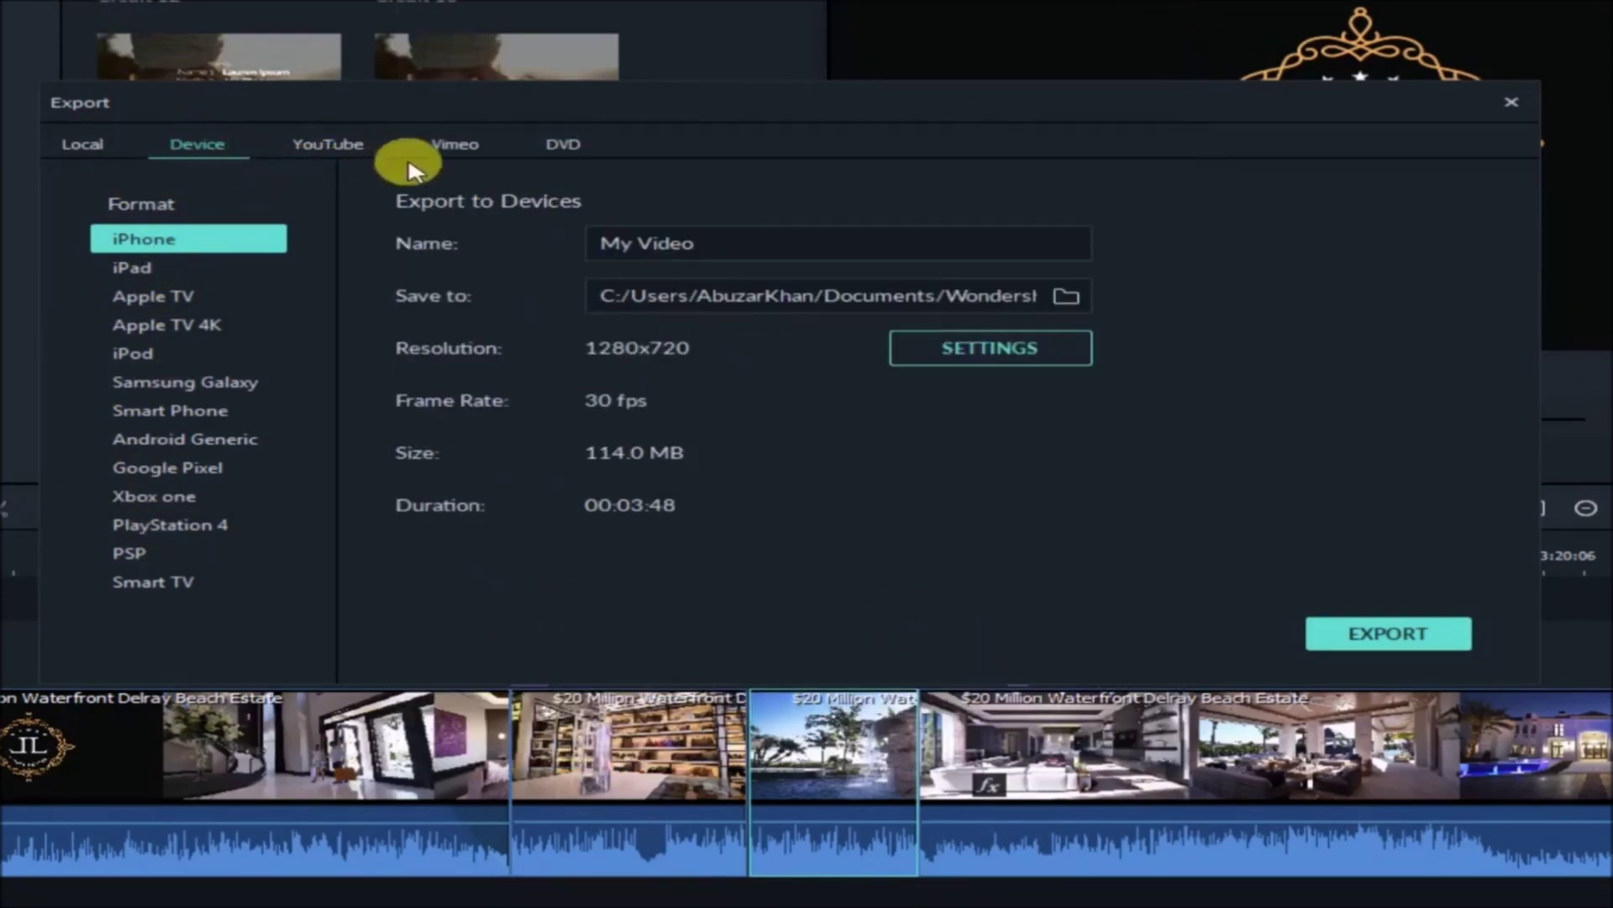
Step: Switch the export target from device to a local MP4 file on the computer
{"action": "left_click", "coordinate": [81, 150]}
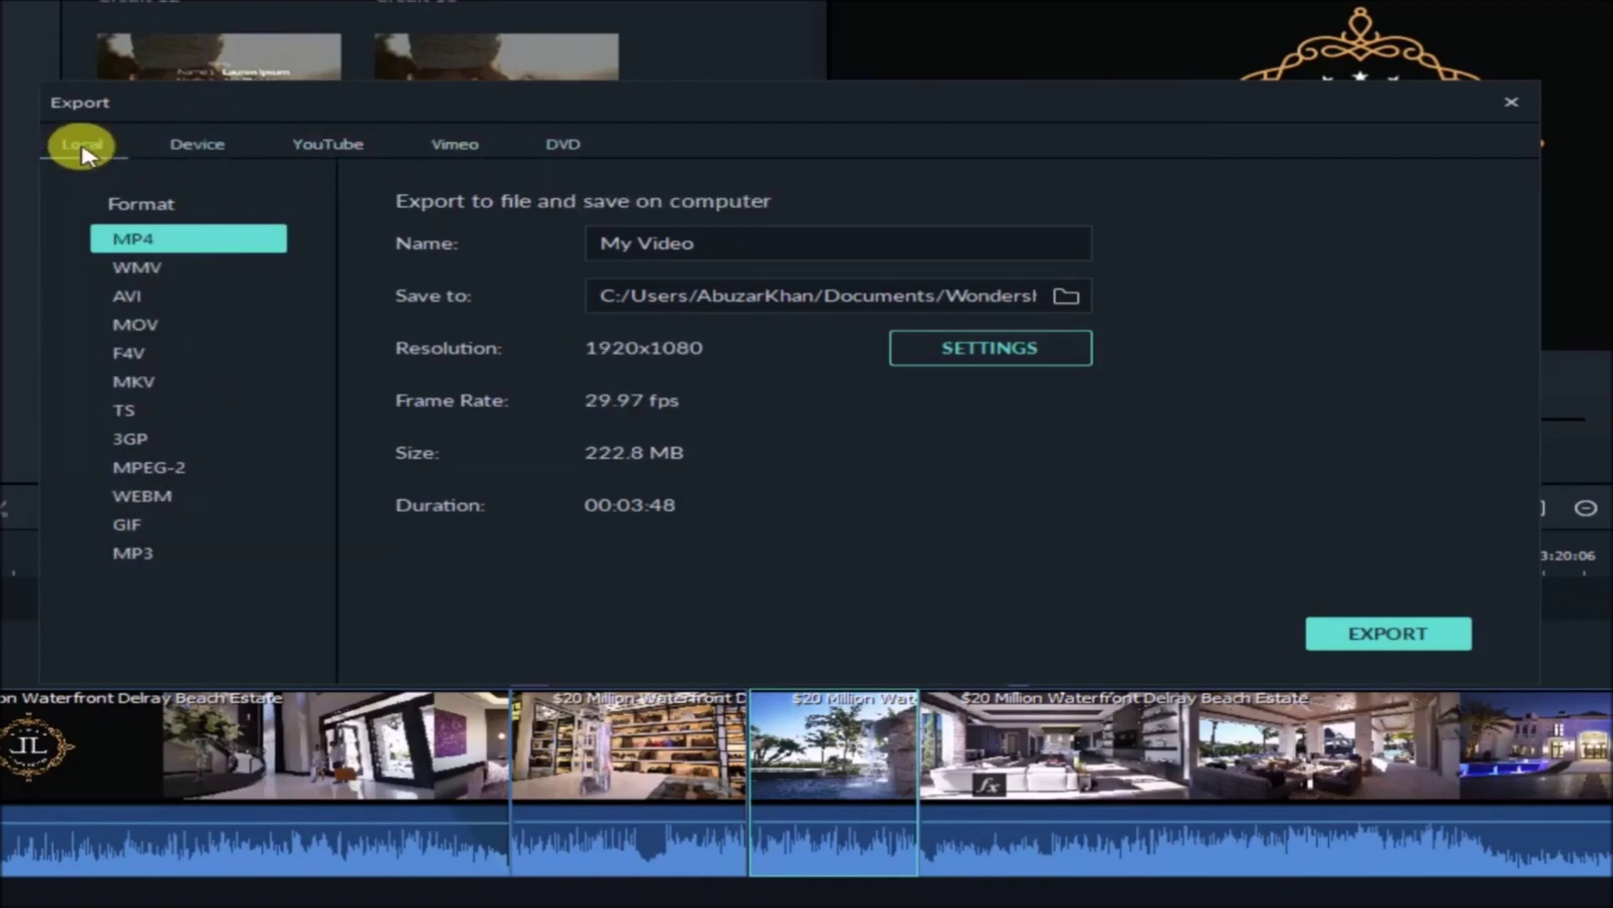
{"action": "left_click", "coordinate": [196, 148]}
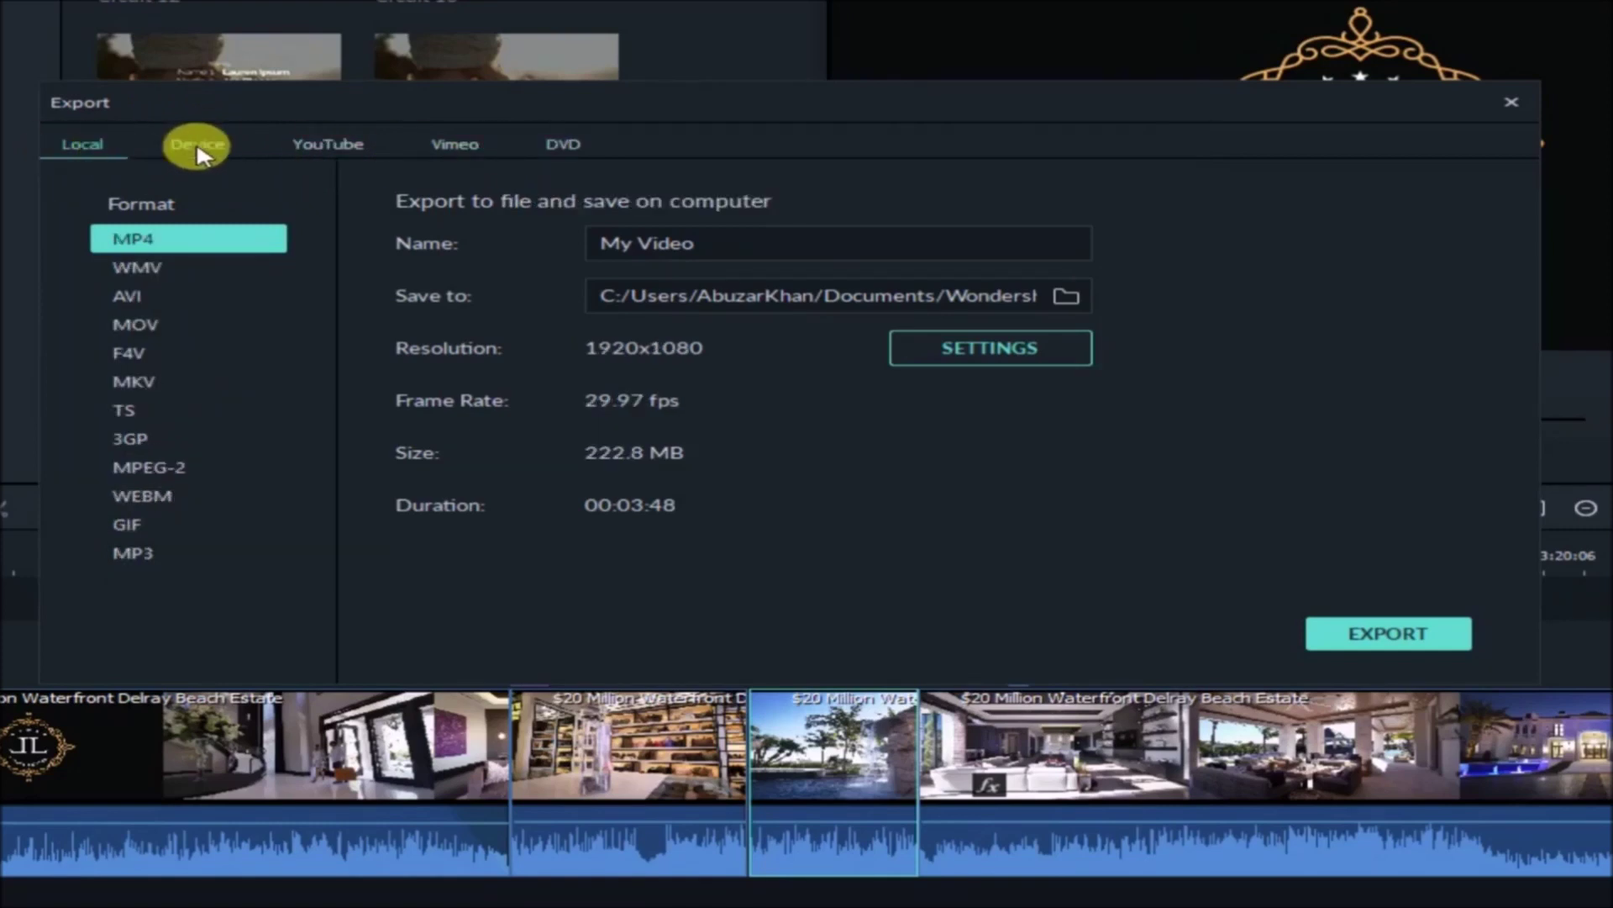
{"action": "left_click", "coordinate": [71, 149]}
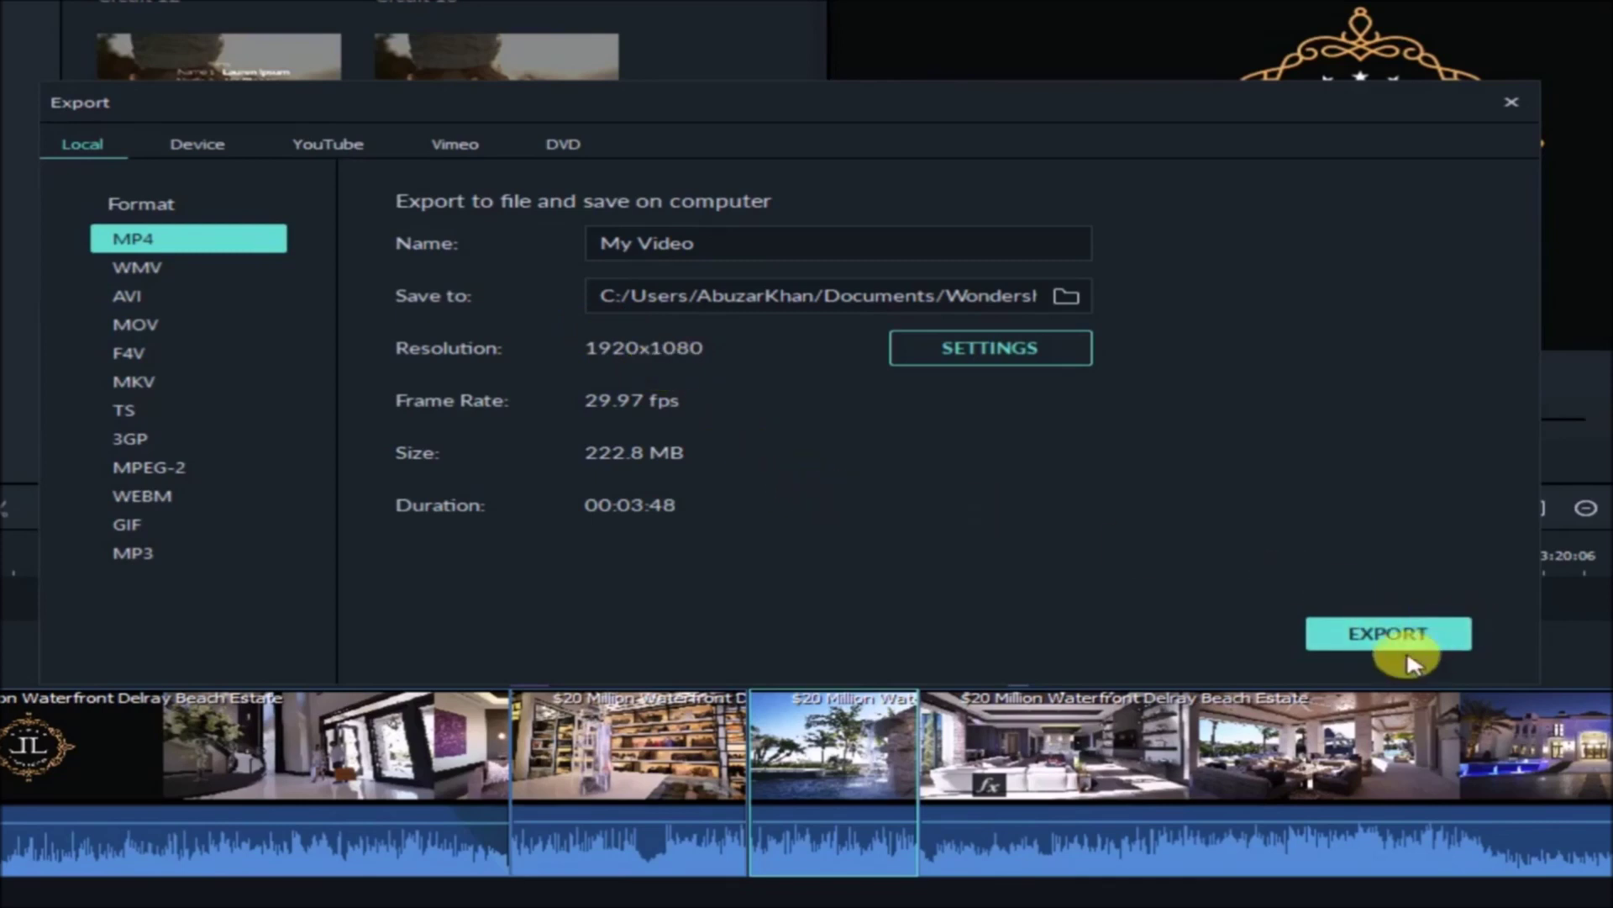
Step: Set the Desktop as the save folder and start exporting My Video as MP4
{"action": "left_click", "coordinate": [1046, 300]}
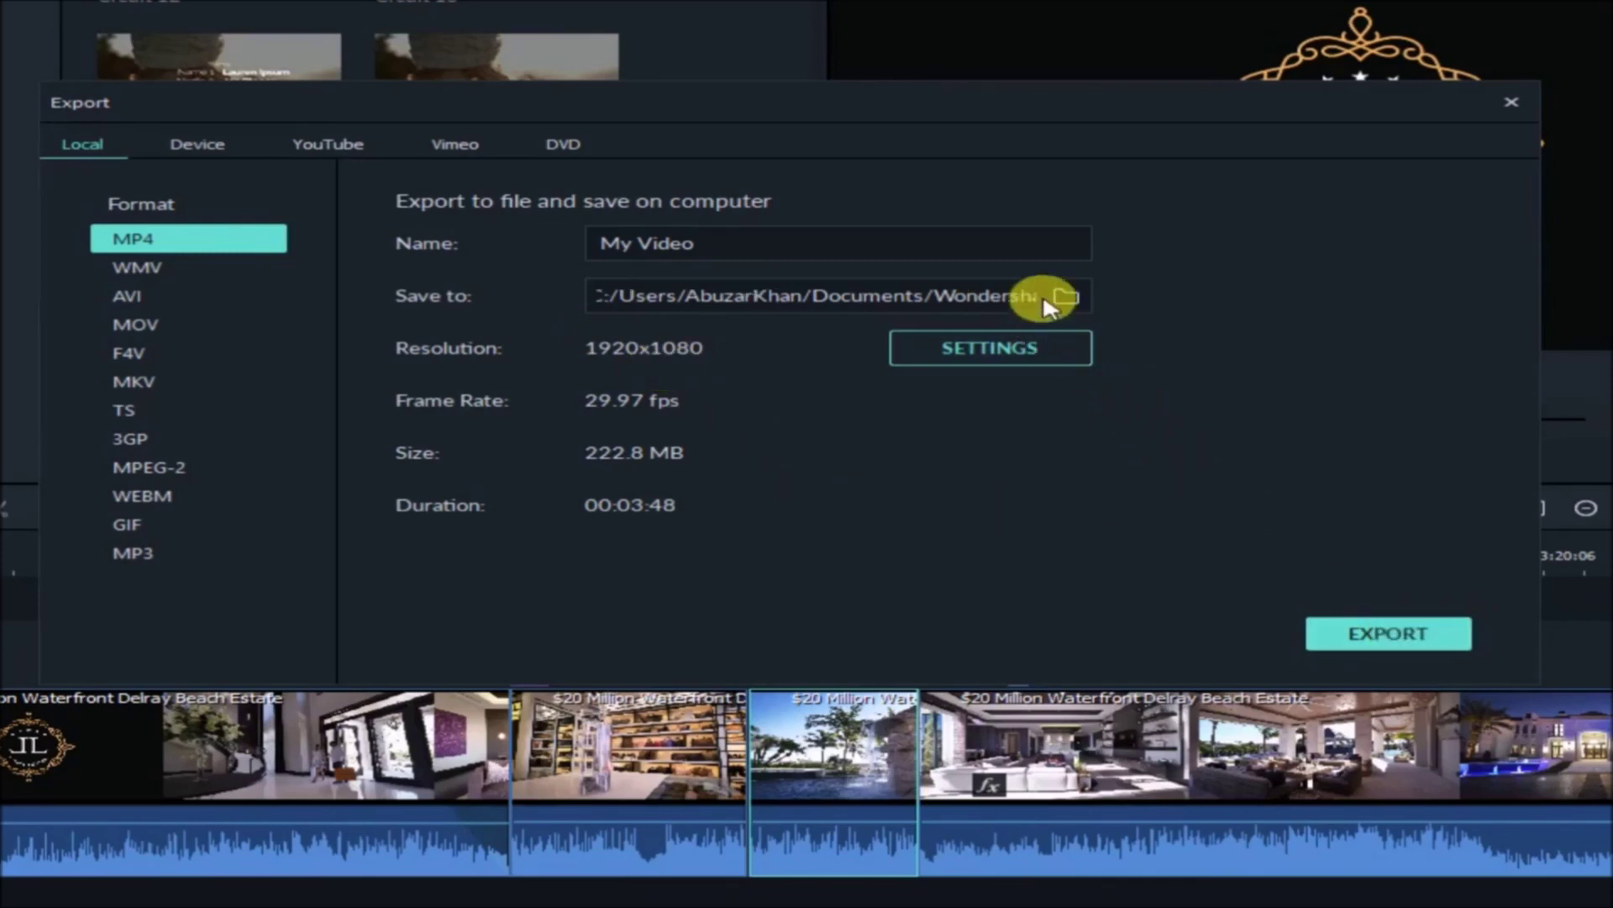
{"action": "left_click", "coordinate": [1060, 299]}
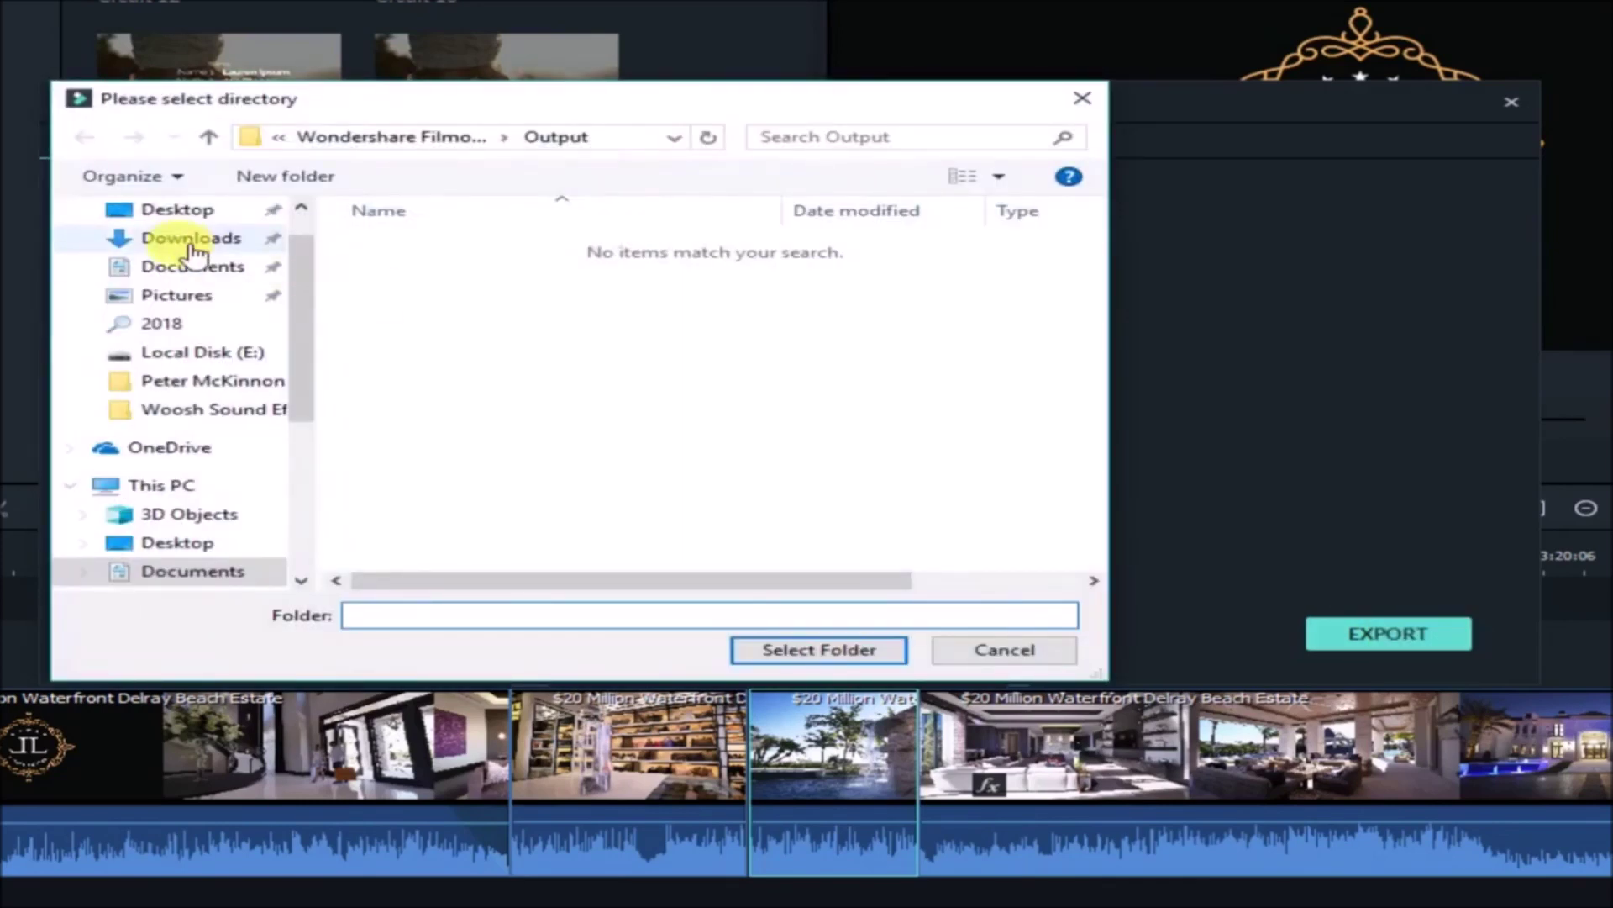
{"action": "left_click", "coordinate": [168, 217]}
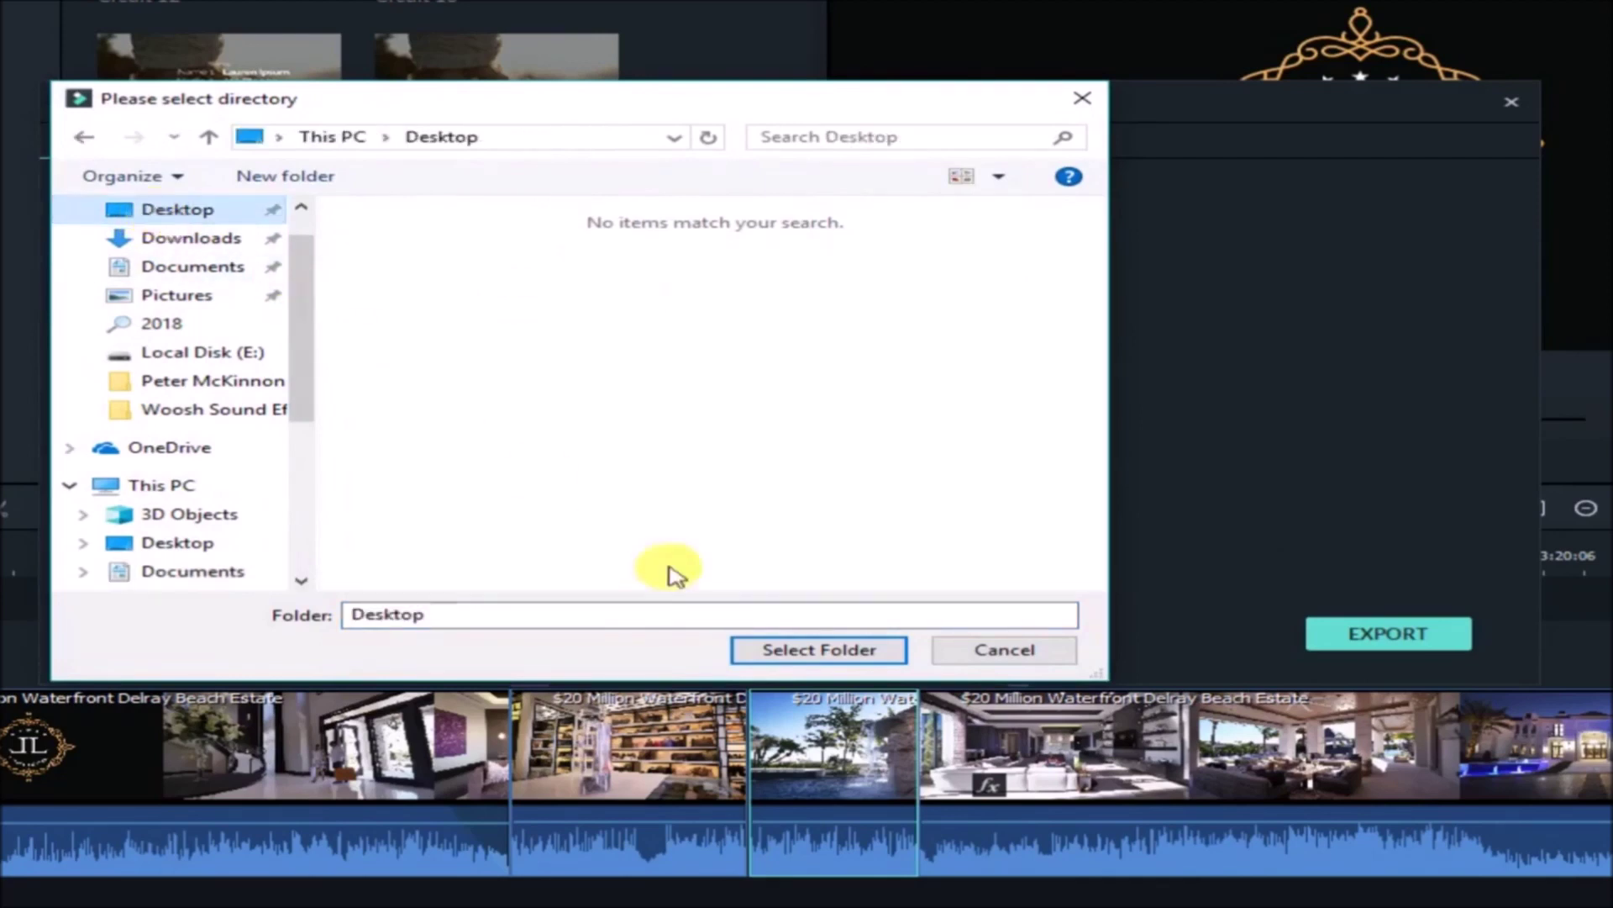
{"action": "left_click", "coordinate": [835, 652]}
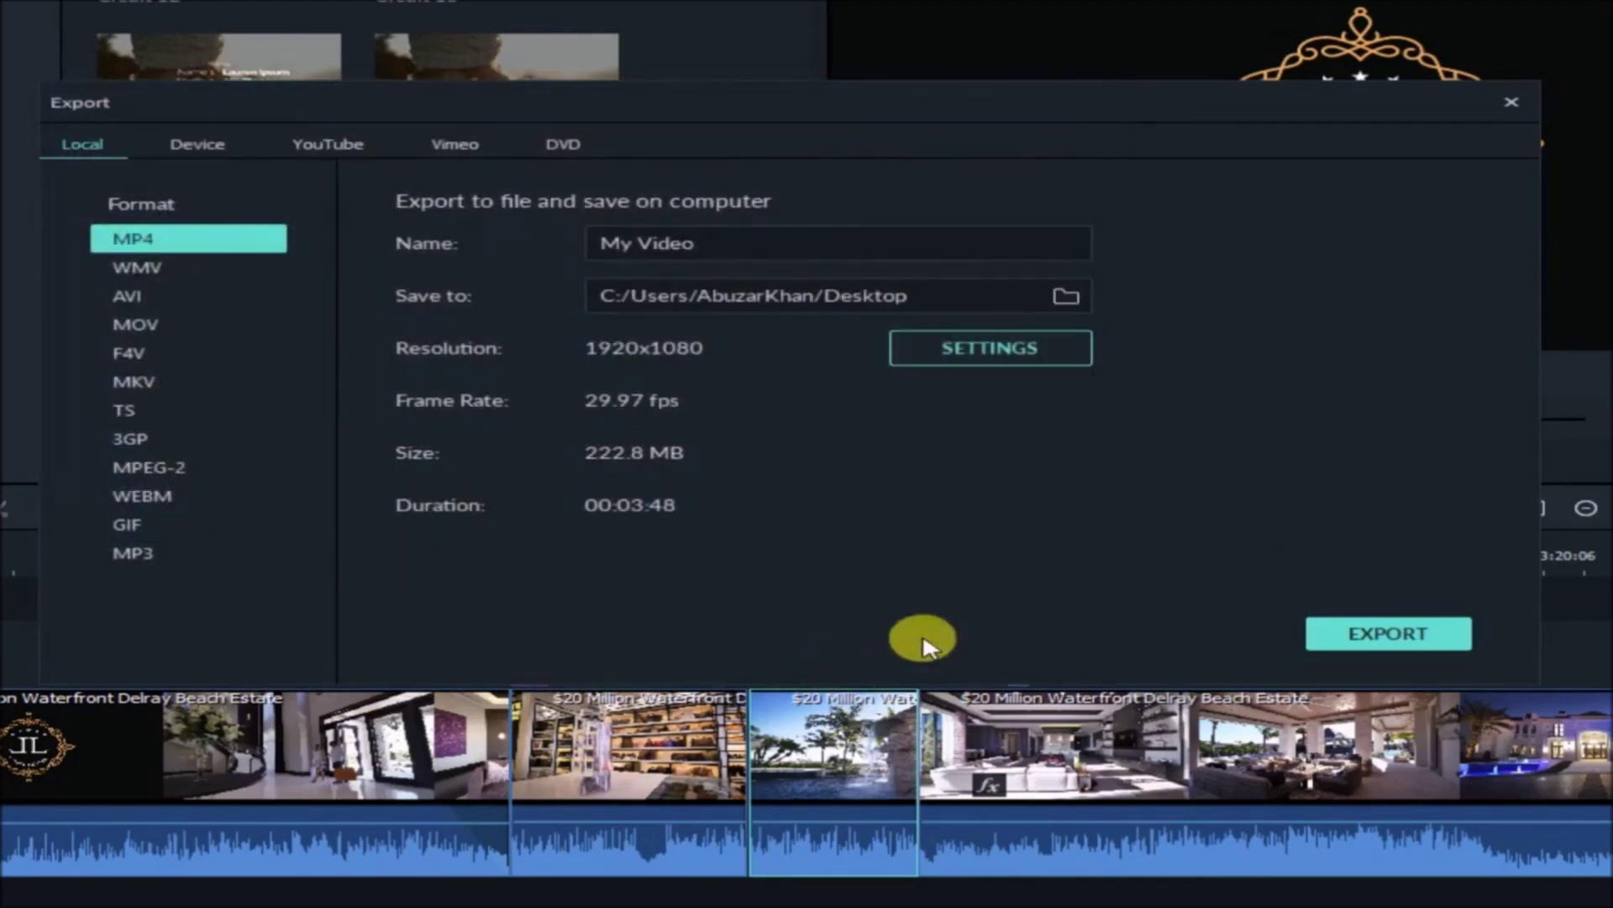
{"action": "left_click", "coordinate": [1363, 644]}
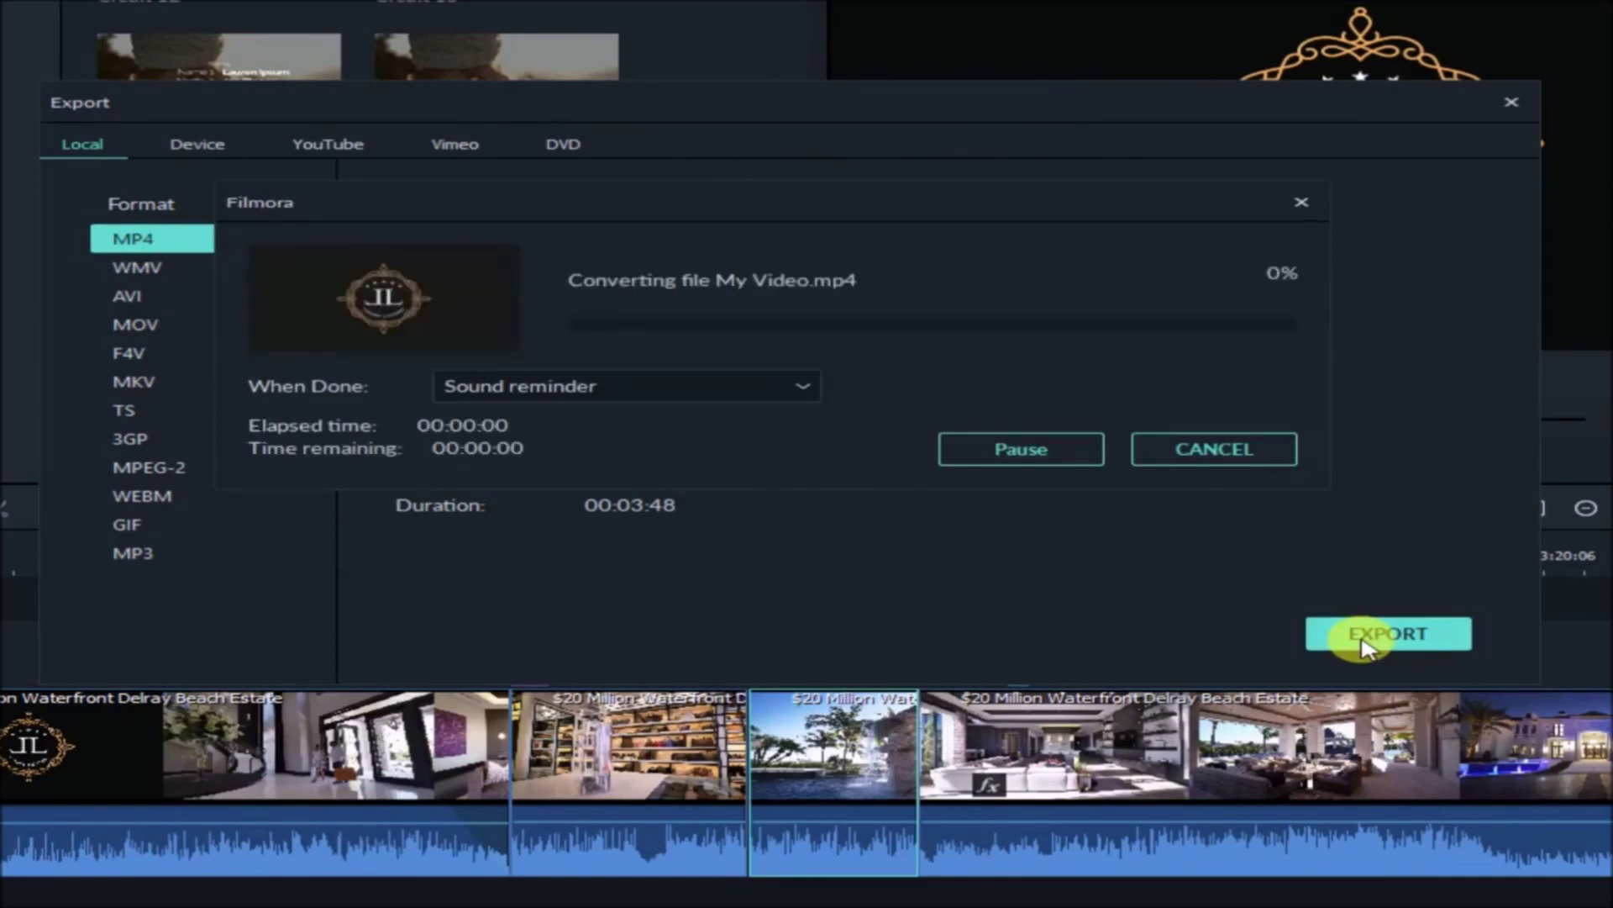